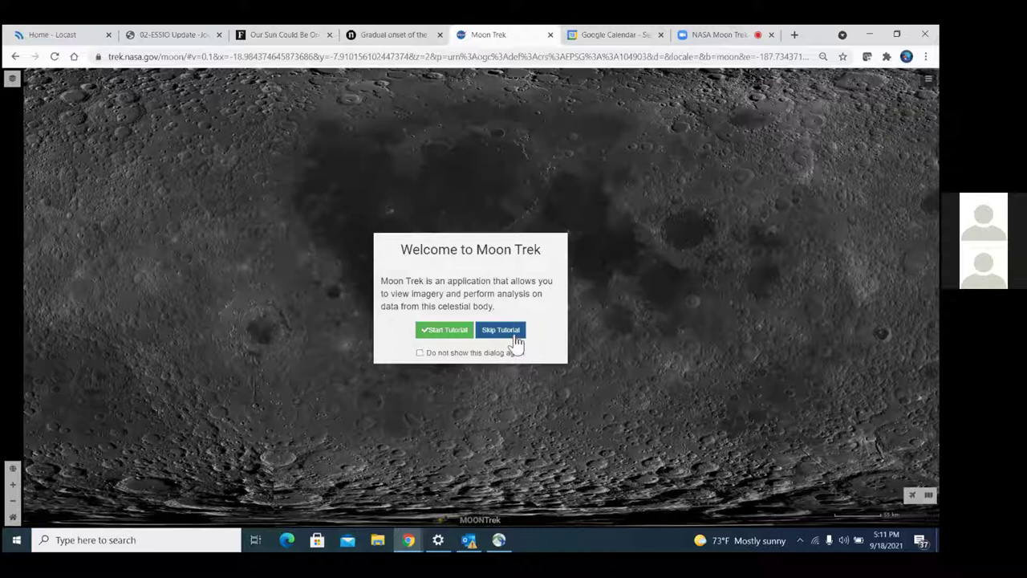
Skip the welcome tutorial and bring Tycho, the large southern crater with a central peak, into close view
left_click(516, 341)
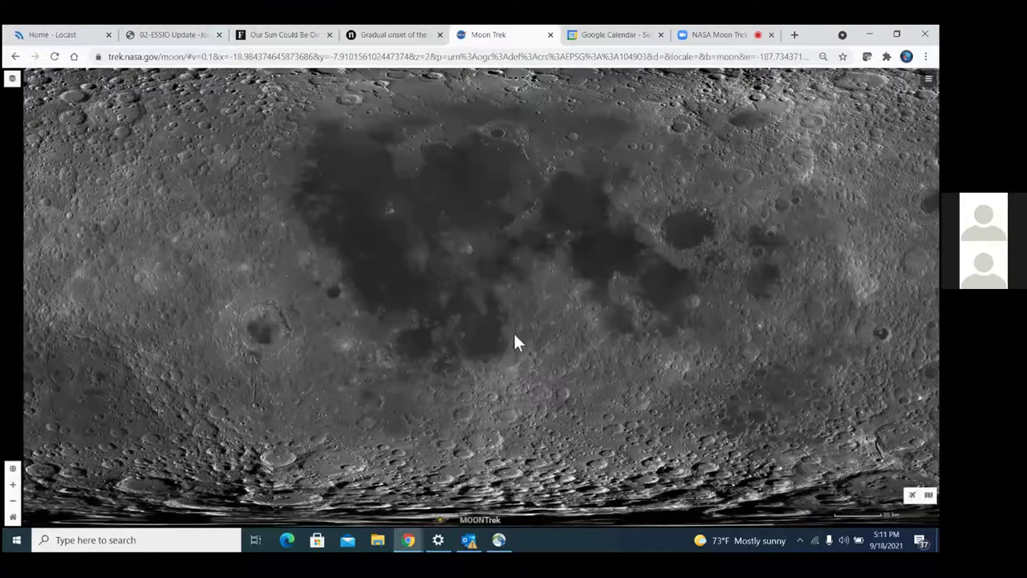
left_click_drag(531, 334, 475, 353)
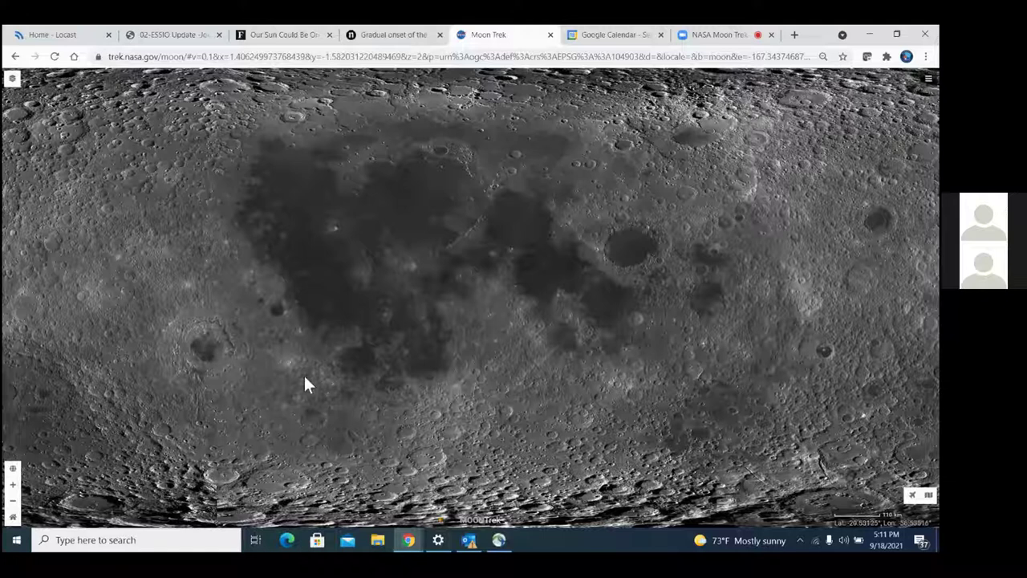
left_click(13, 486)
left_click(13, 486)
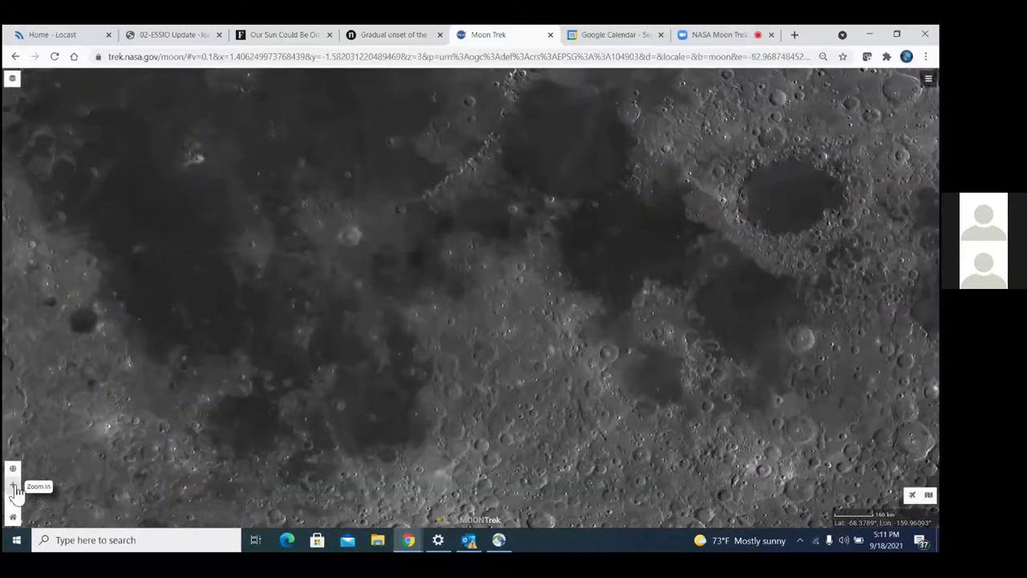
left_click_drag(337, 339, 390, 288)
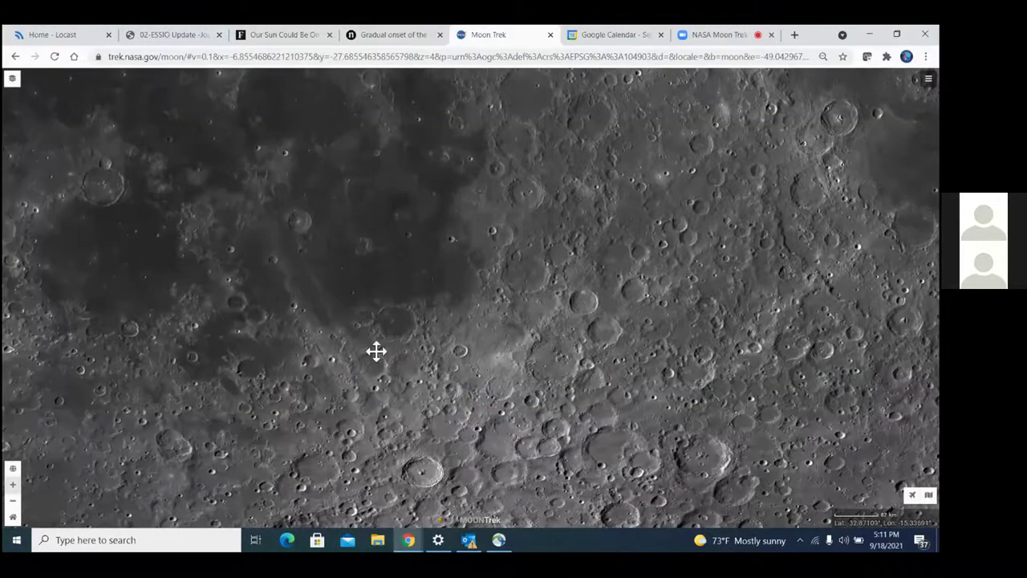
left_click_drag(376, 351, 403, 238)
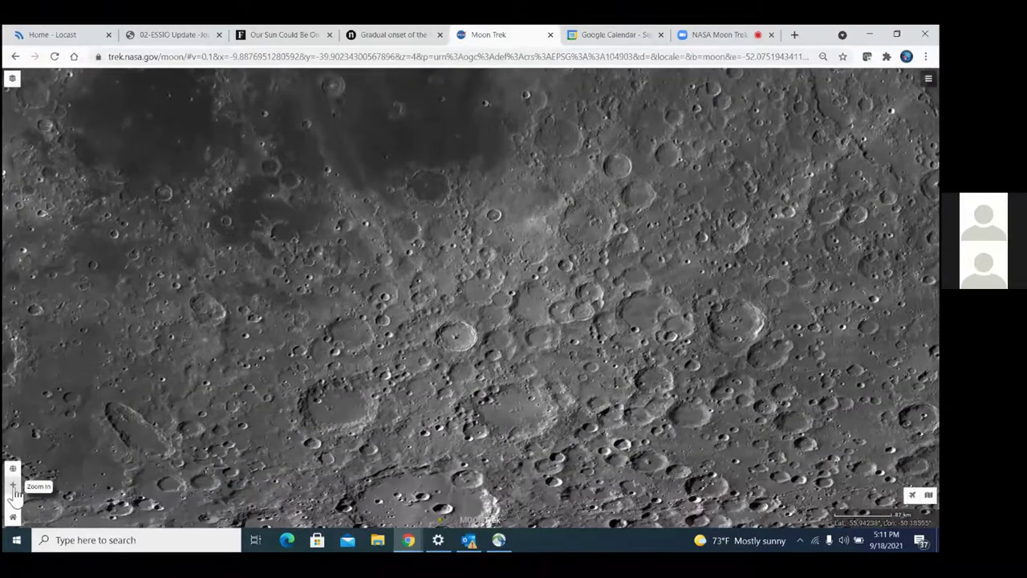
left_click(13, 488)
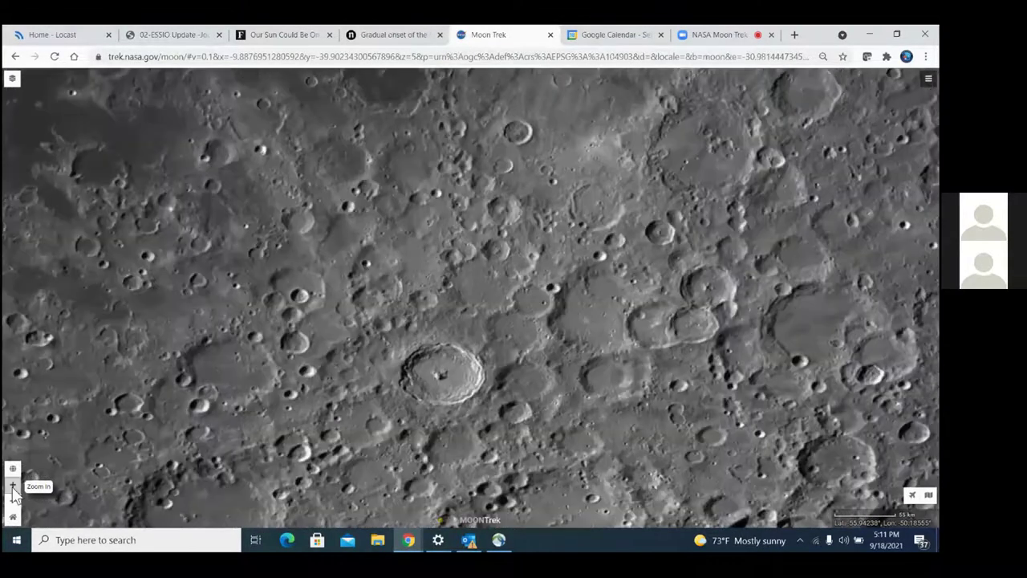
left_click(13, 488)
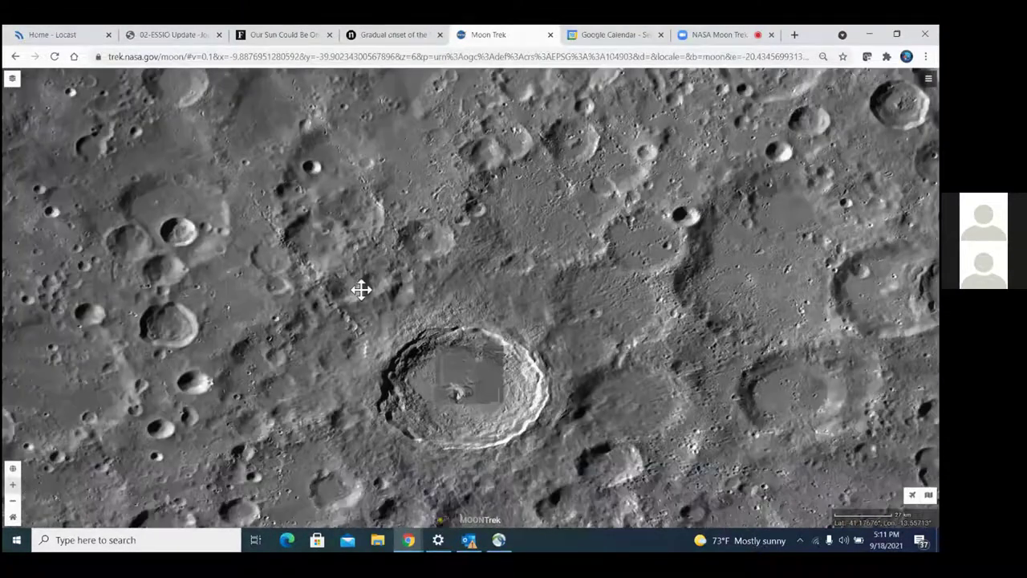
left_click_drag(361, 289, 366, 229)
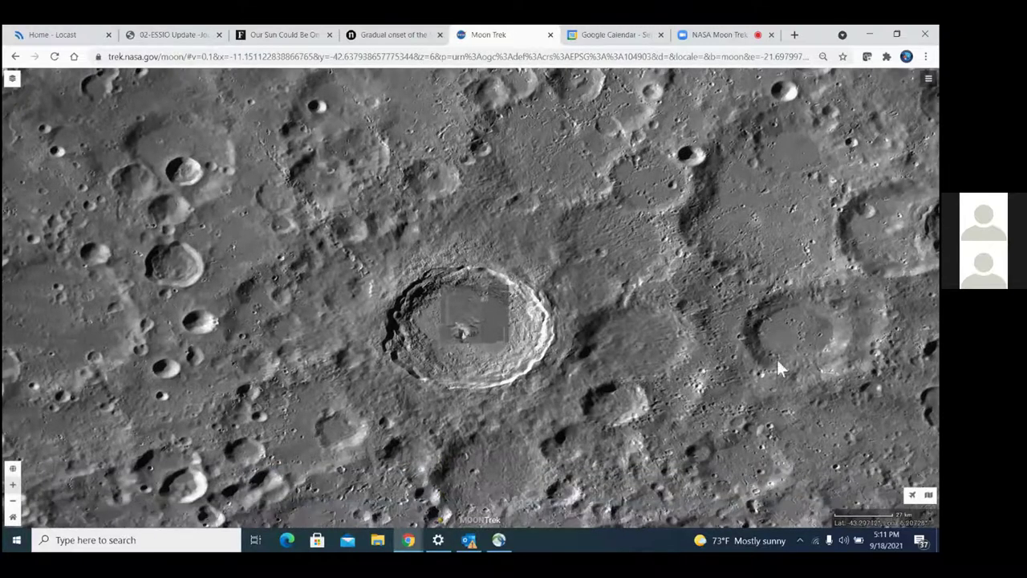
Turn off the Narrow Angle Camera auto layer so its imagery no longer overlays Tycho crater's floor
left_click(928, 495)
left_click(788, 471)
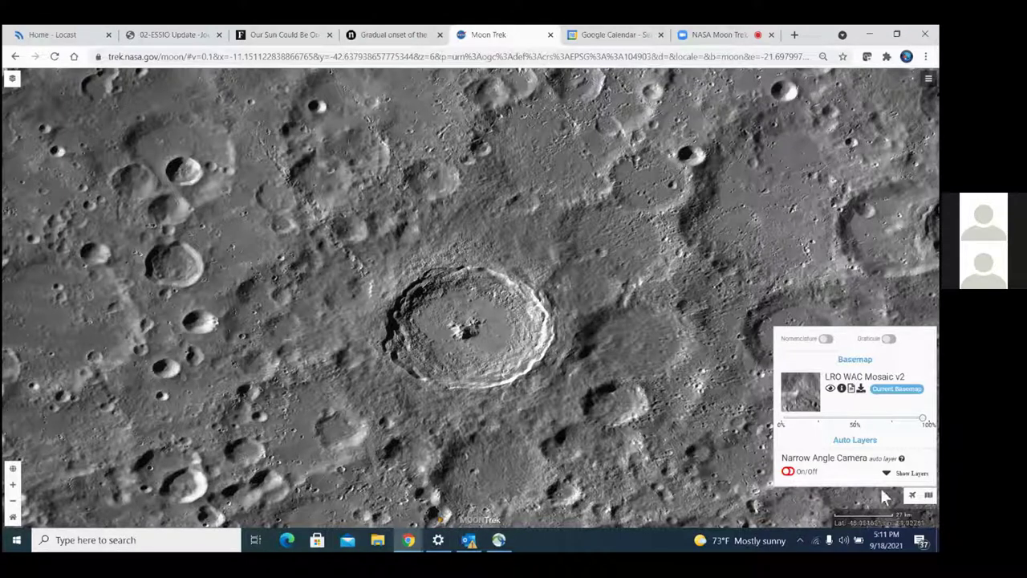
left_click(928, 496)
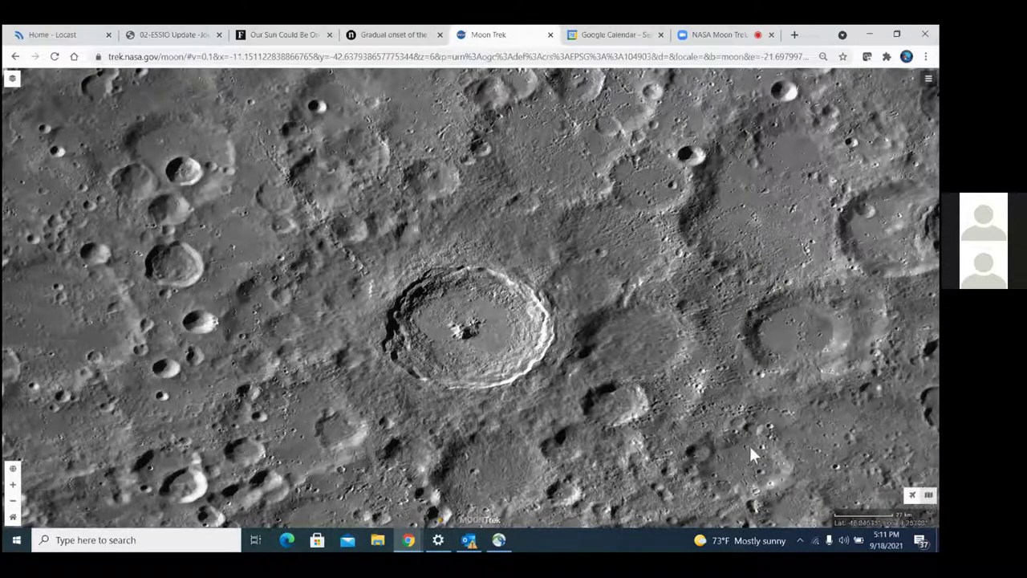
Measure the distance across Tycho crater with a straight line from rim to rim, and remove the line marker
mouse_move(742, 426)
left_mouse_down()
mouse_move(719, 424)
mouse_move(773, 417)
mouse_move(714, 419)
mouse_move(725, 415)
left_mouse_up()
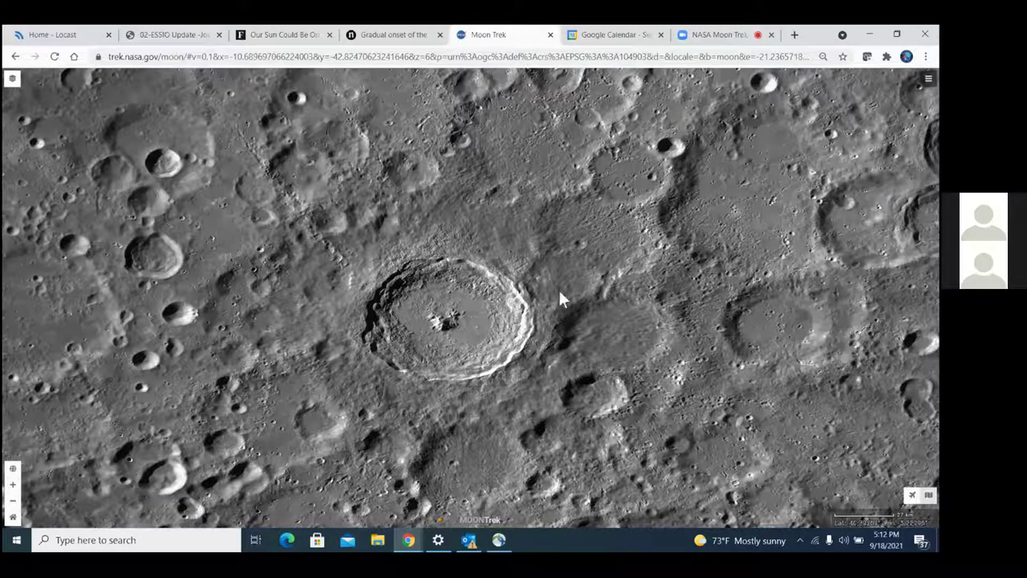
left_click(13, 485)
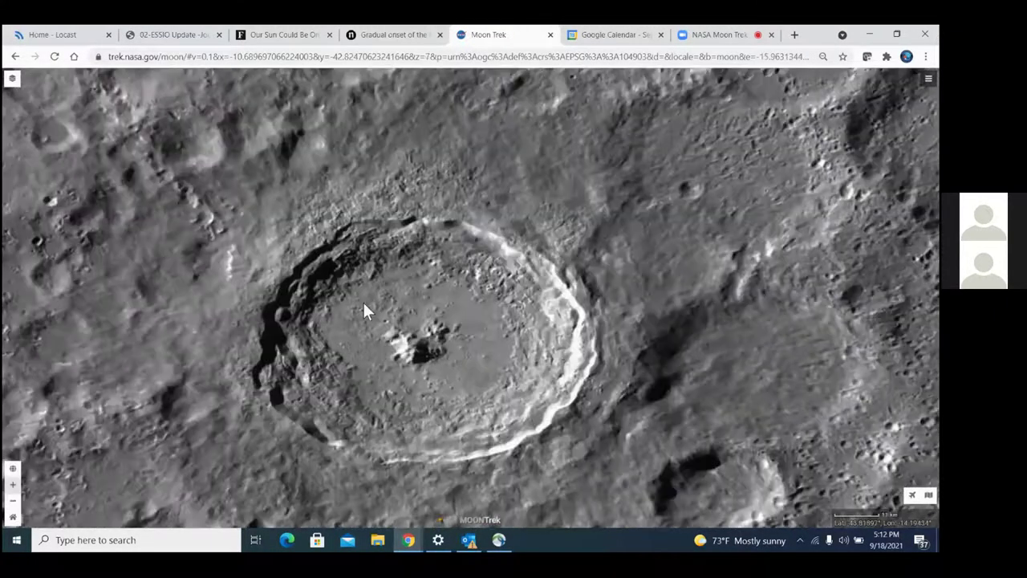
left_click(929, 80)
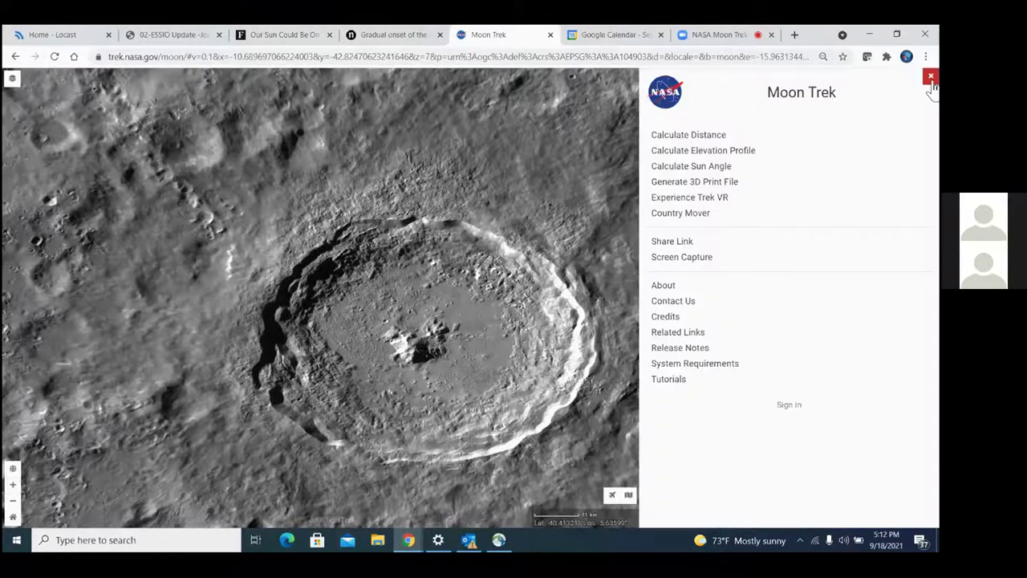
left_click(690, 136)
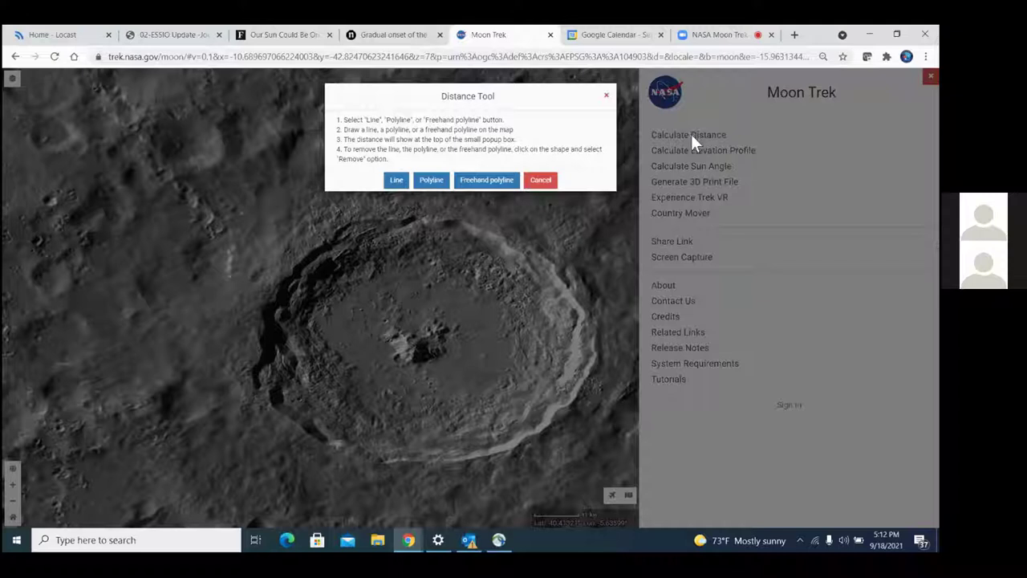
left_click(393, 183)
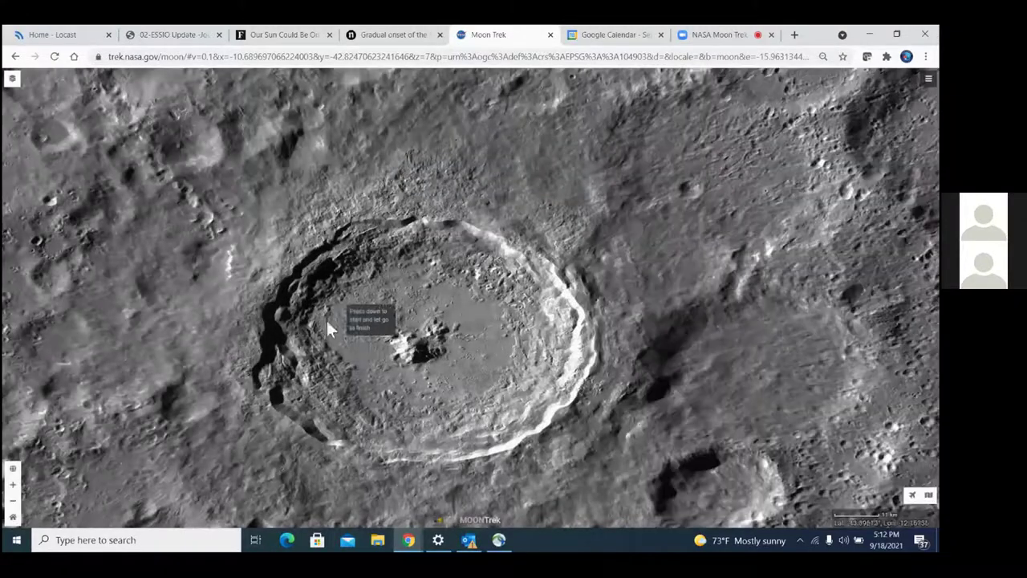
left_click_drag(260, 339, 590, 344)
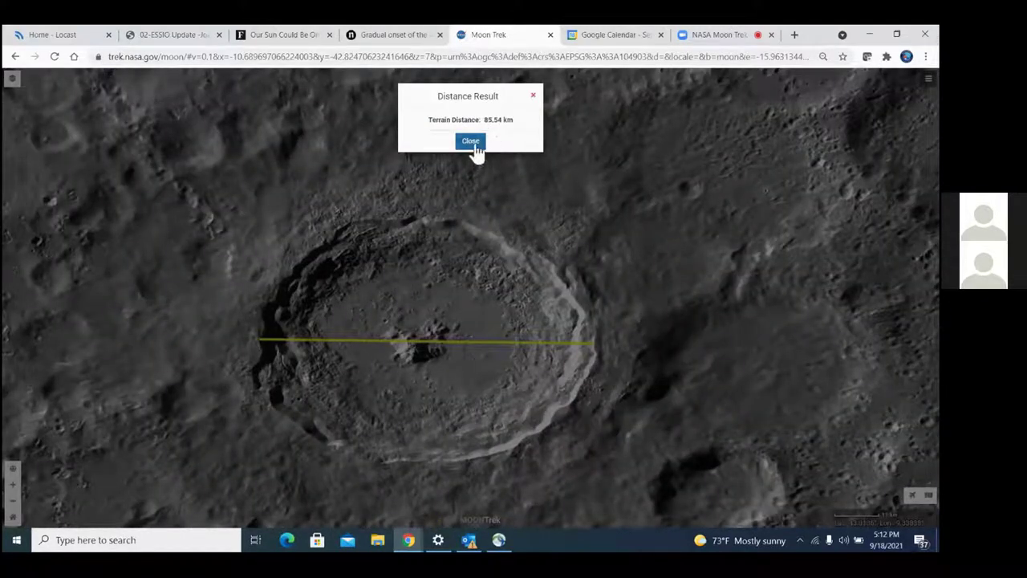
left_click(474, 146)
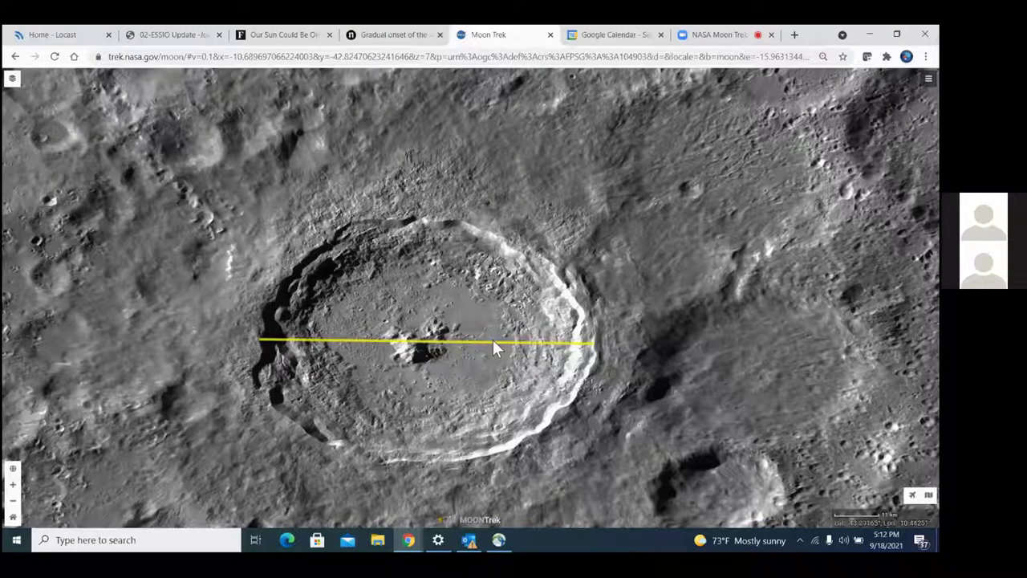
left_click(495, 351)
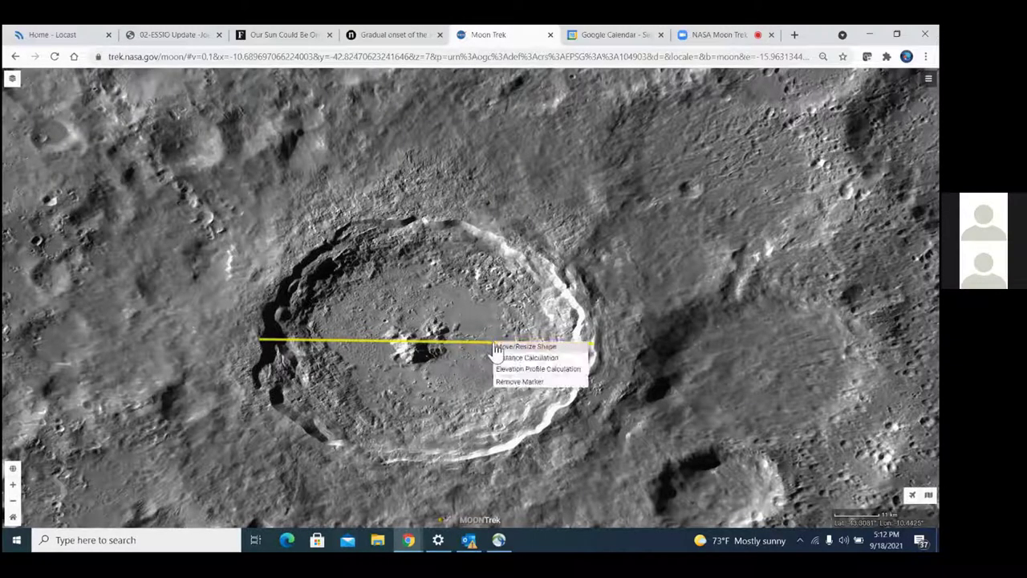
left_click(524, 381)
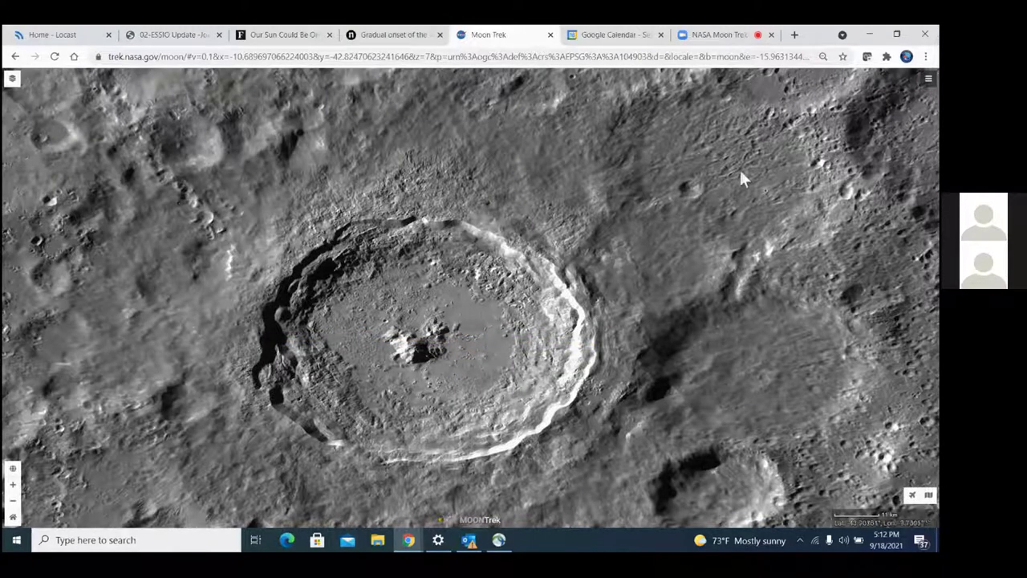
Calculate an elevation profile along a straight line extending beyond both rims of Tycho crater, and remove the line marker
left_click(929, 80)
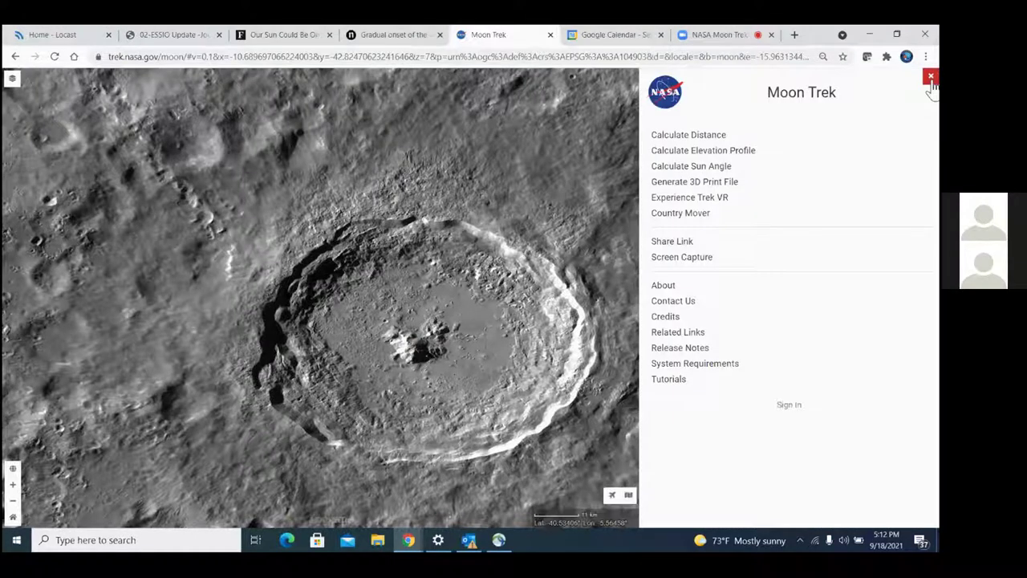
left_click(719, 152)
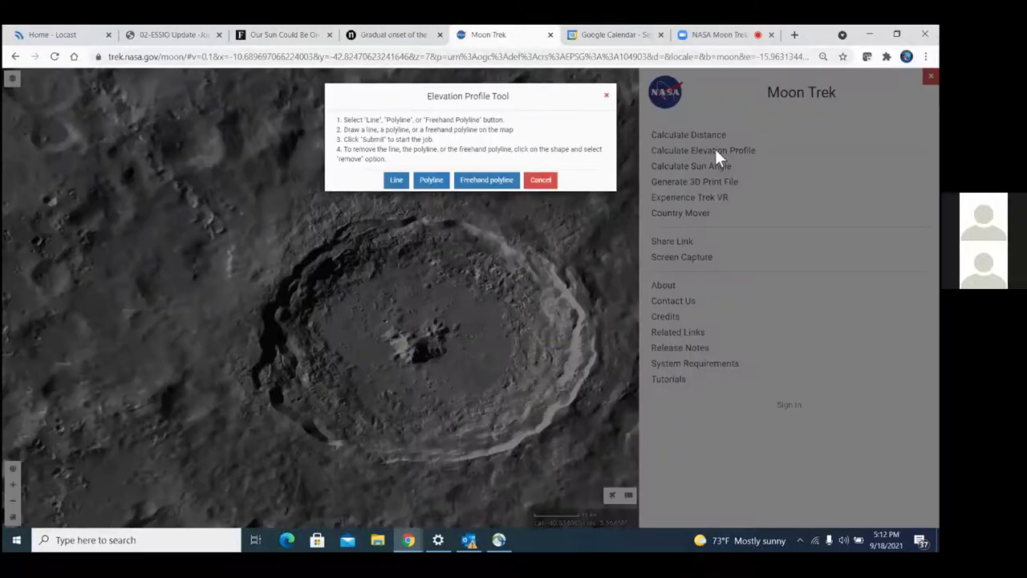
left_click(396, 181)
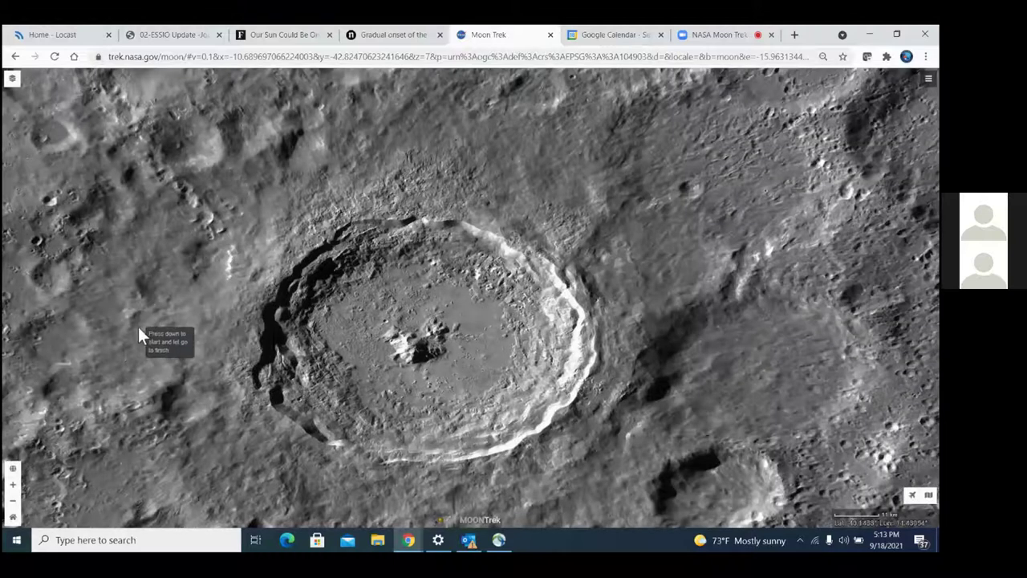
mouse_move(138, 328)
left_mouse_down()
mouse_move(295, 351)
mouse_move(615, 345)
mouse_move(677, 365)
left_mouse_up()
left_click(452, 145)
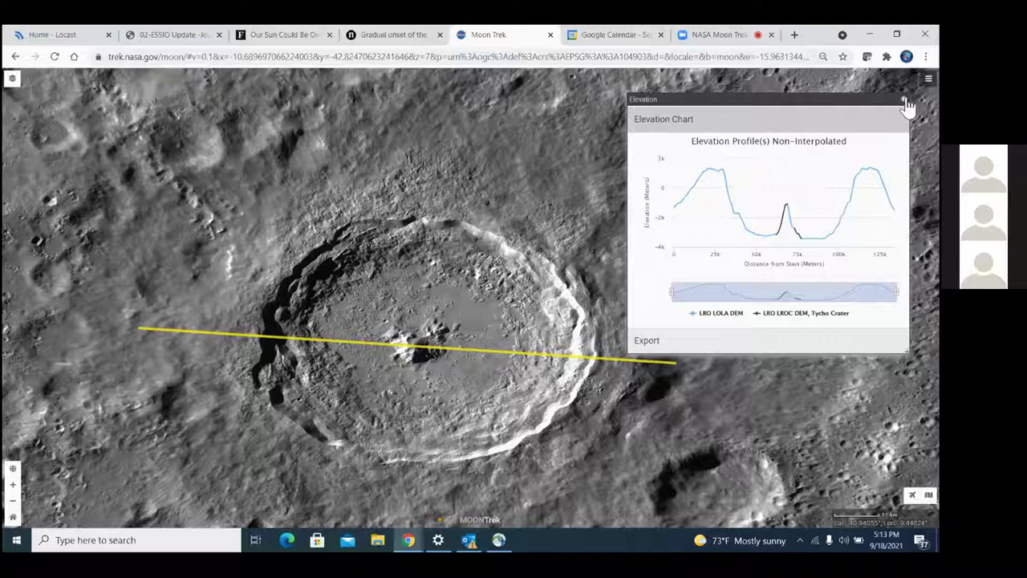
left_click(905, 101)
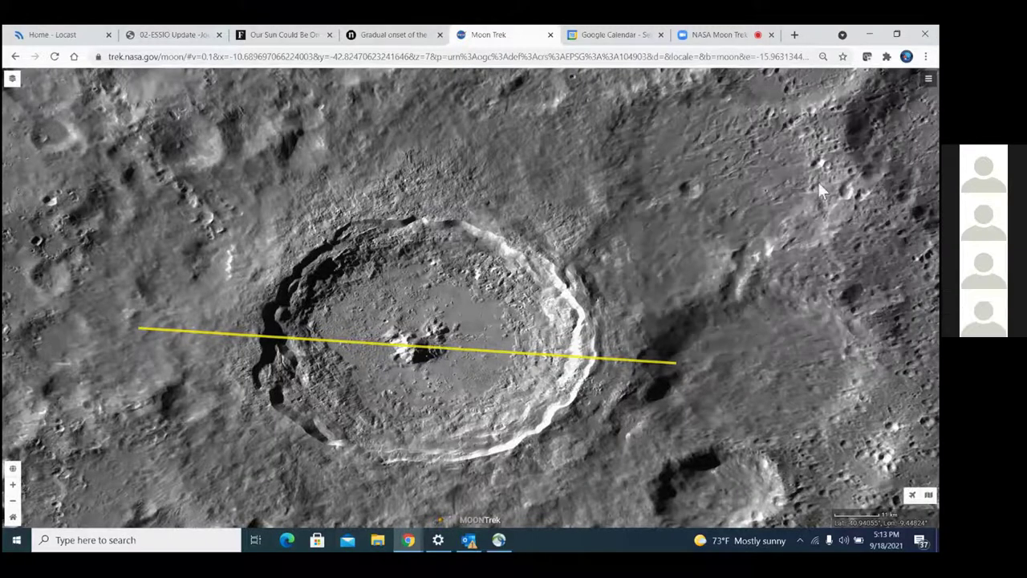
left_click(637, 363)
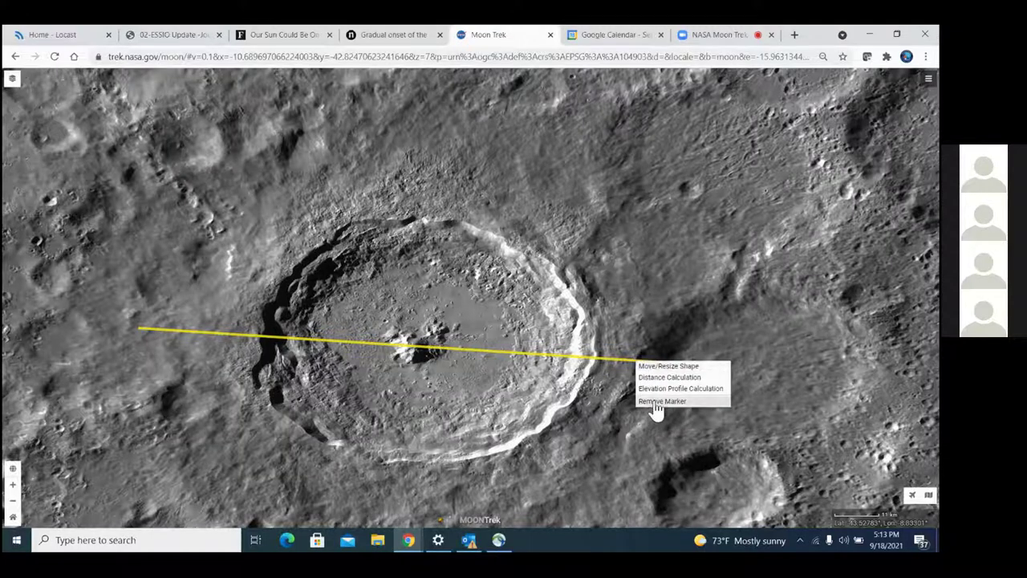
left_click(656, 403)
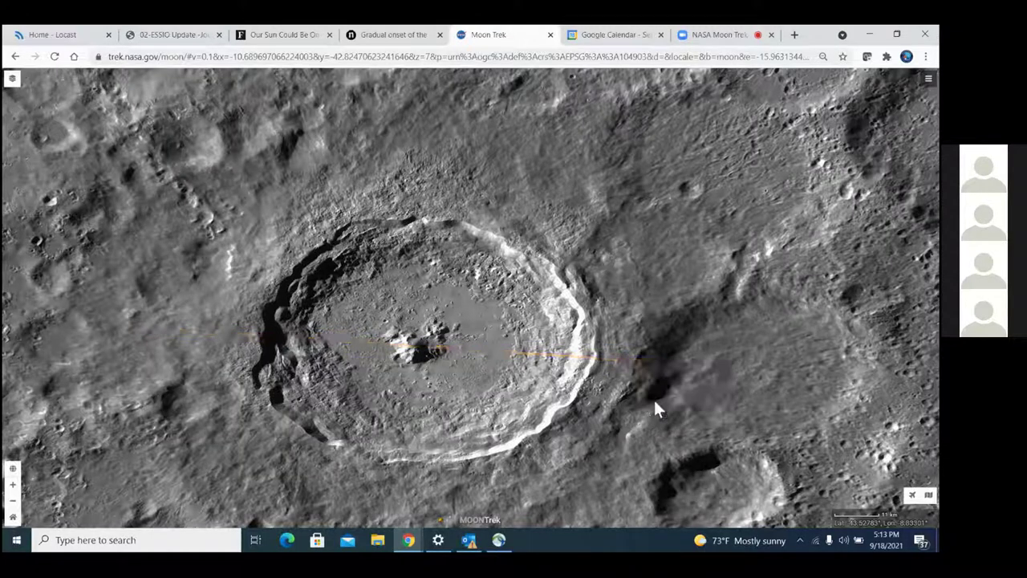
View the 3D print file settings for a rectangle drawn around Tycho crater, without submitting, and remove the rectangle
left_click(928, 81)
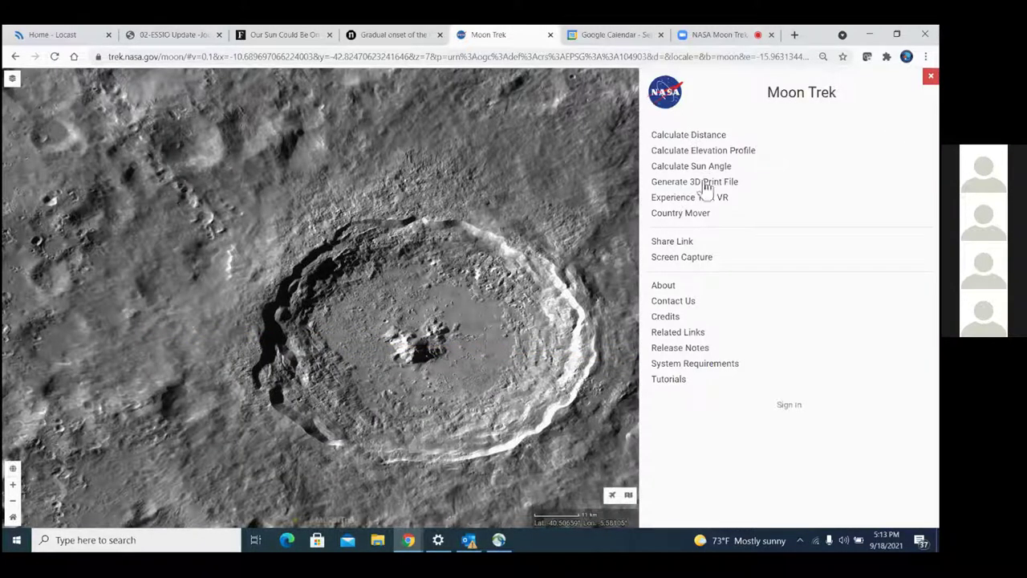
left_click(695, 182)
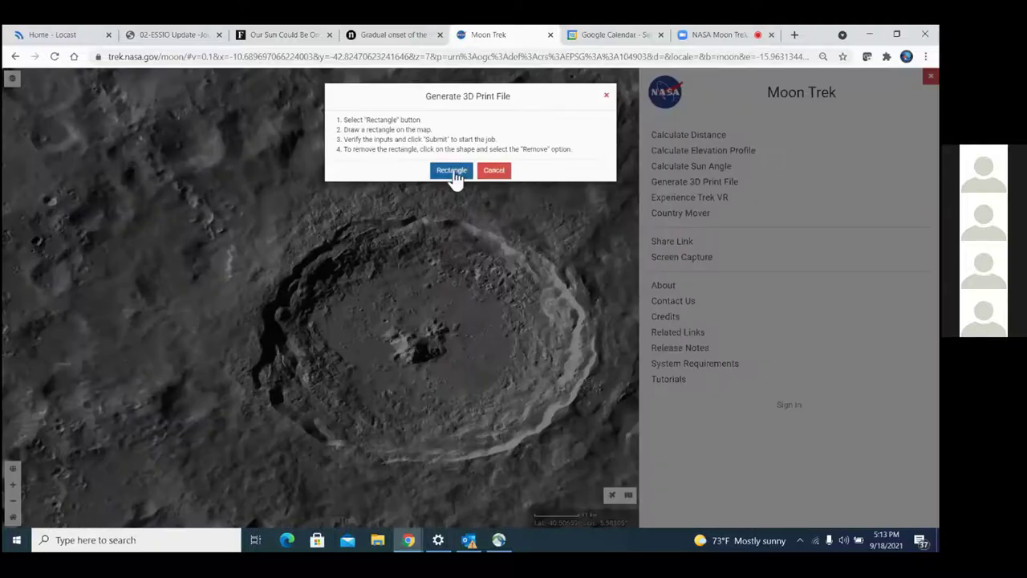
left_click(454, 171)
left_click_drag(193, 157, 659, 486)
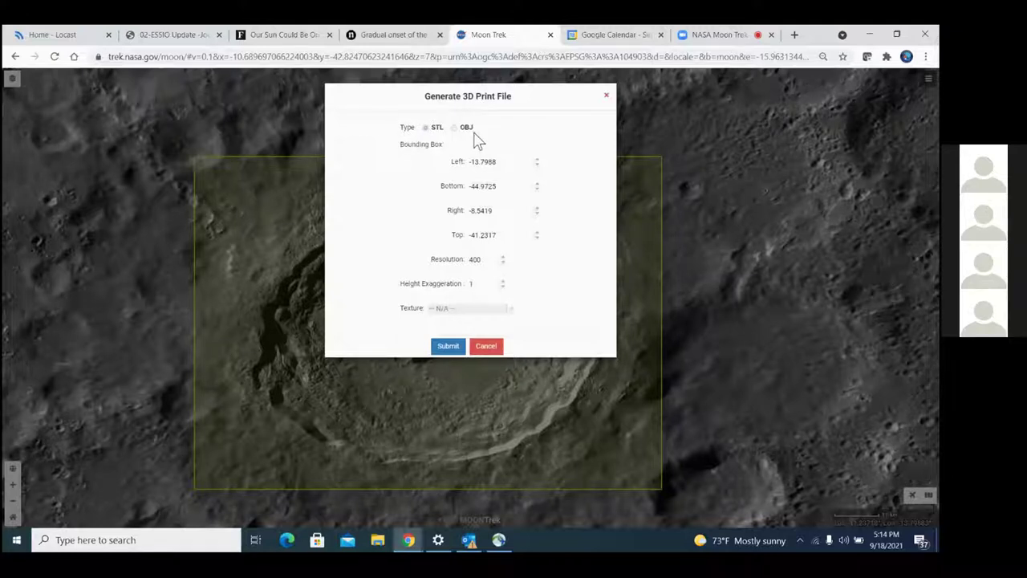
left_click(608, 97)
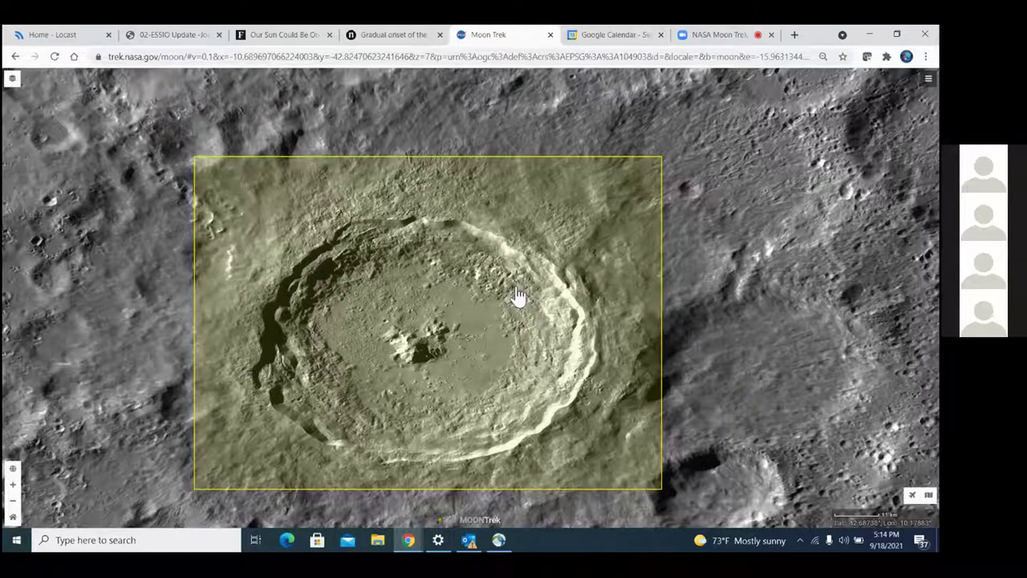
right_click(581, 438)
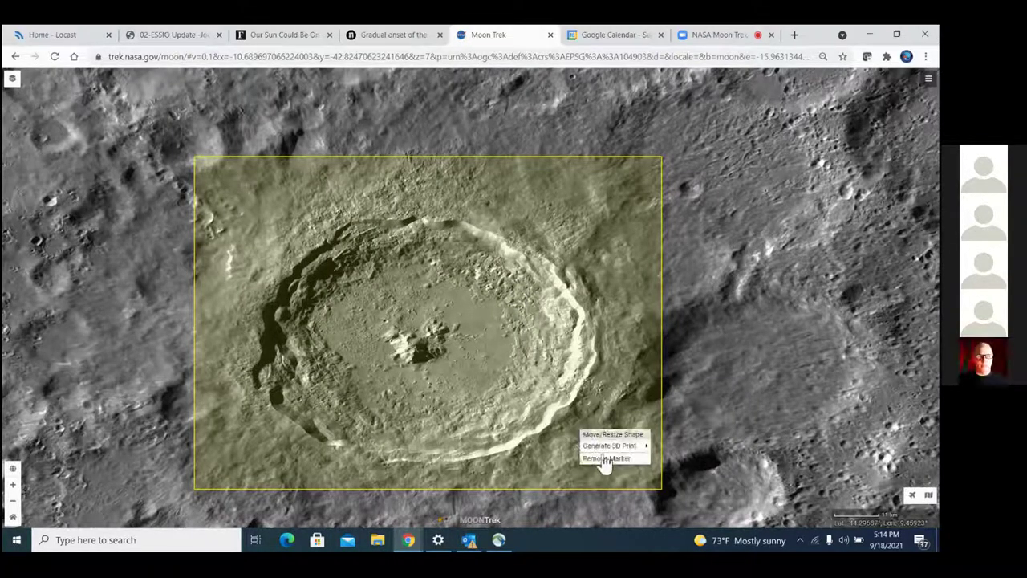
left_click(606, 459)
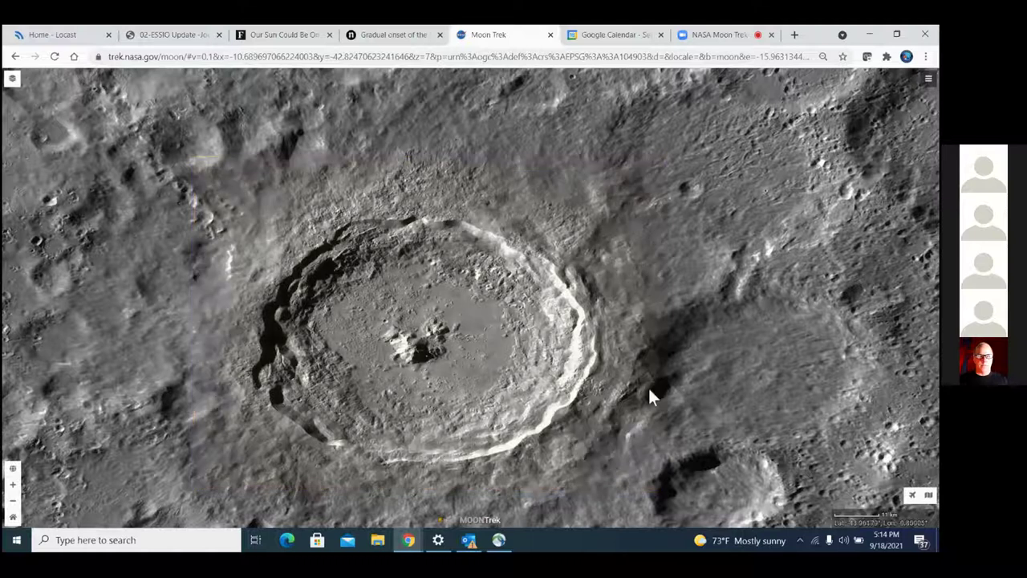
Create a Trek VR flight path from west of Tycho crater to its northwest rim, across the floor to the southeast, ending northeast of the crater
left_click(928, 80)
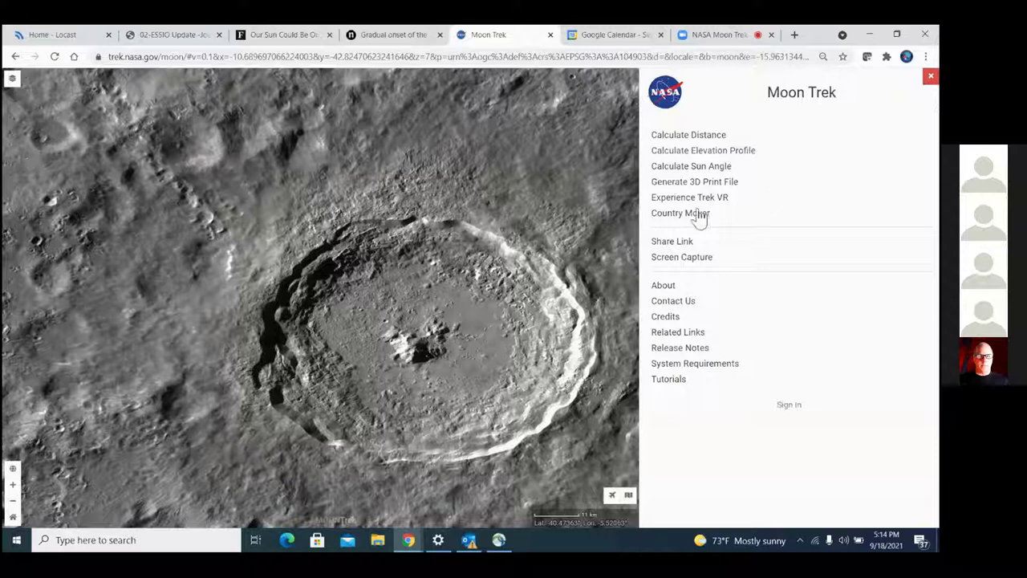
left_click(702, 199)
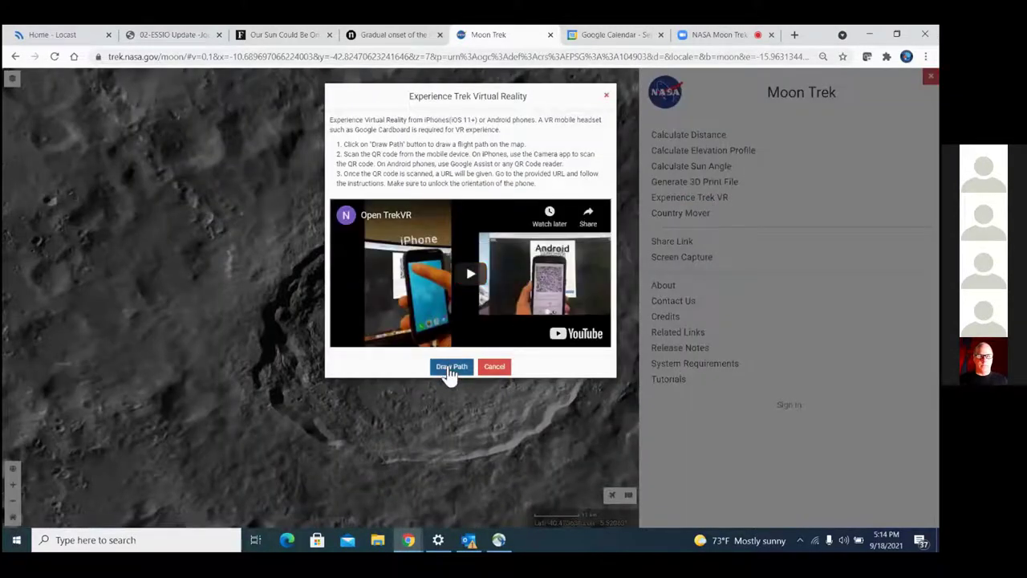
left_click(448, 369)
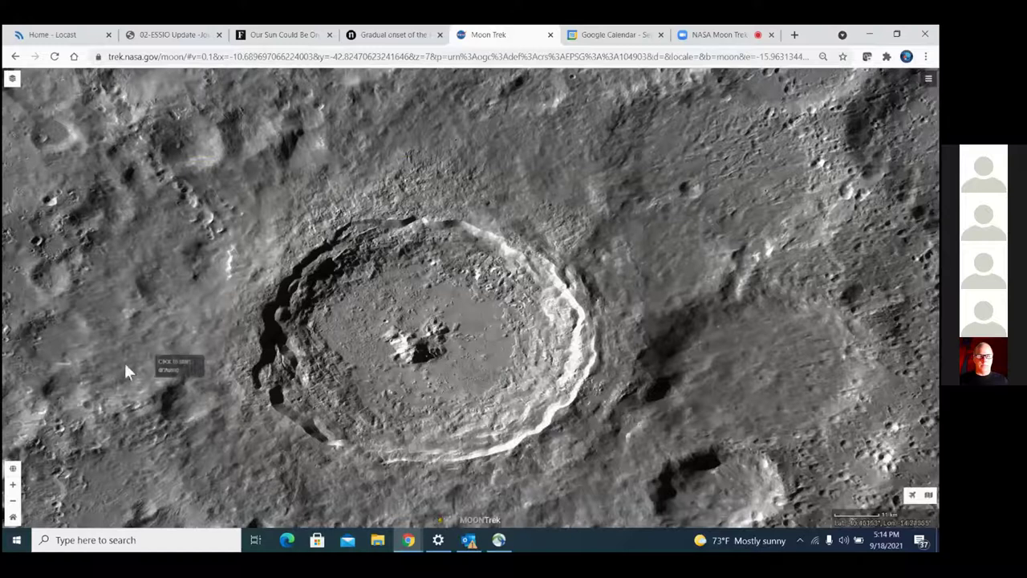
left_click(94, 390)
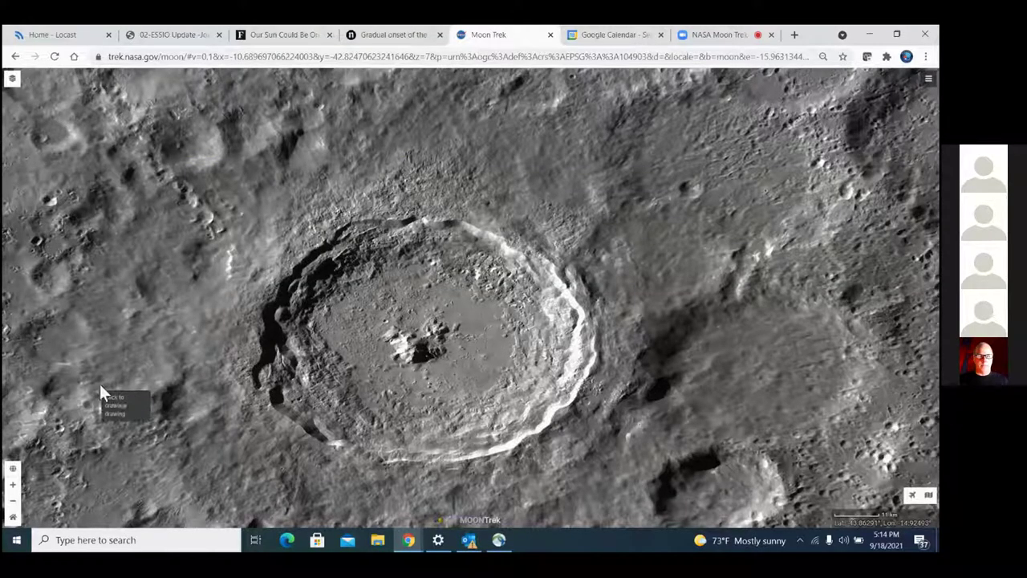
left_click(348, 222)
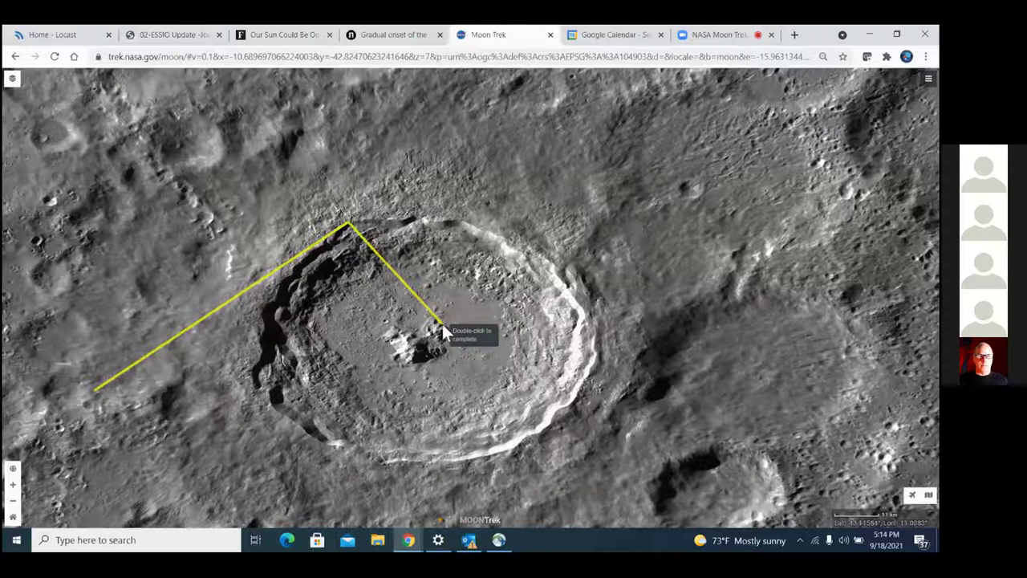
left_click(587, 457)
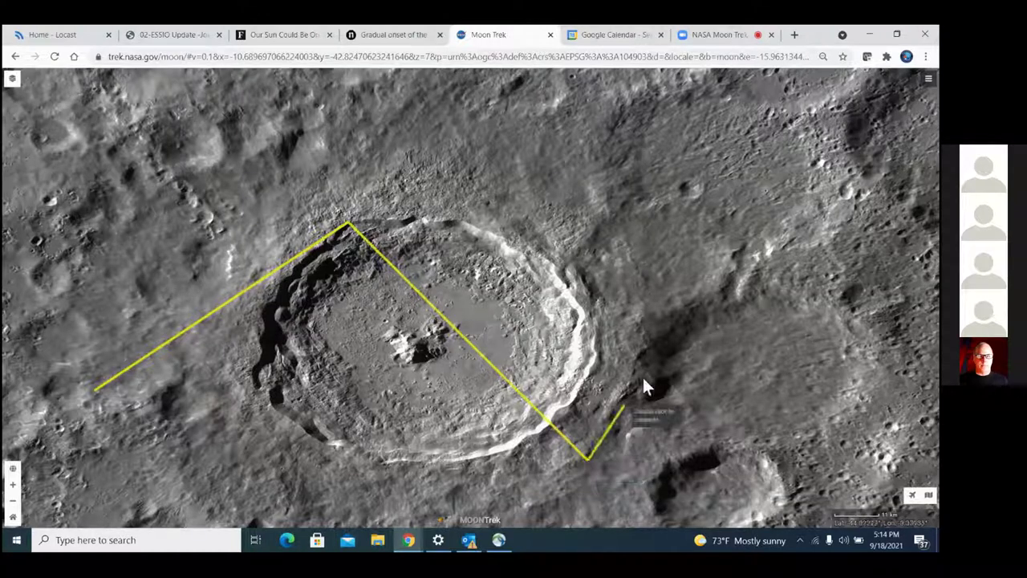
double_click(774, 183)
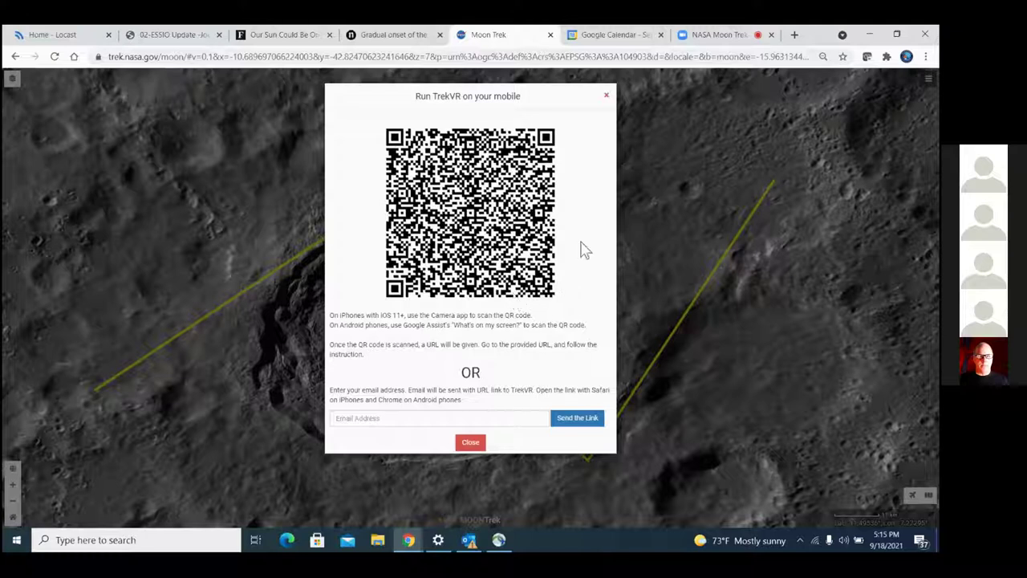
Dismiss the flight path's TrekVR QR code and remove the path marker from Tycho crater
left_click(606, 96)
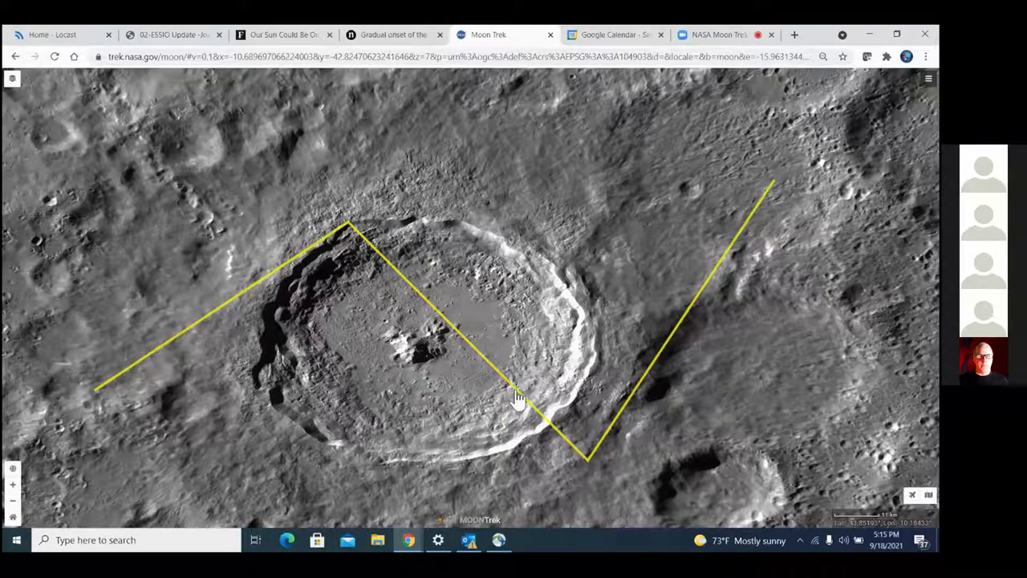
right_click(518, 399)
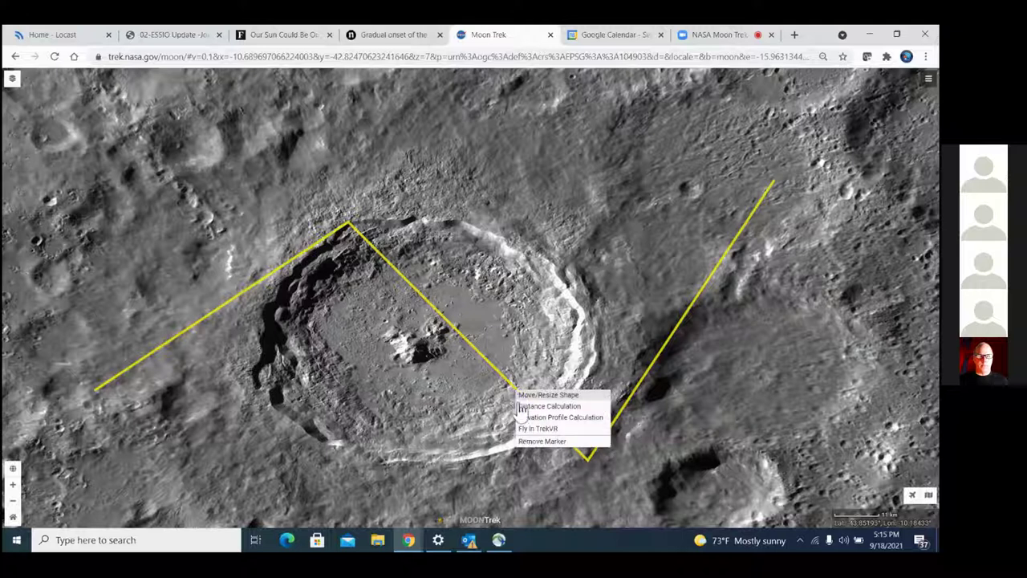
left_click(542, 442)
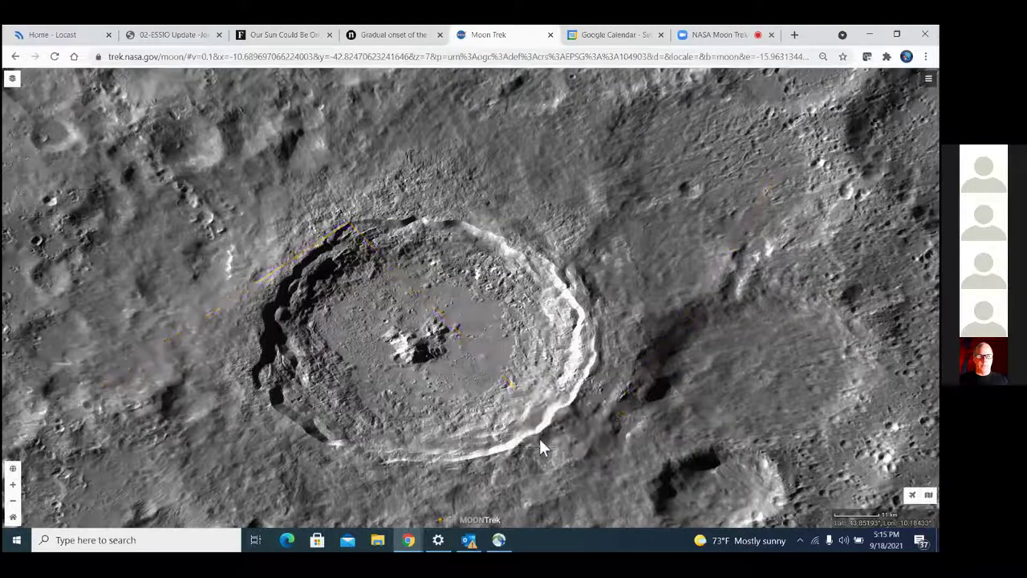
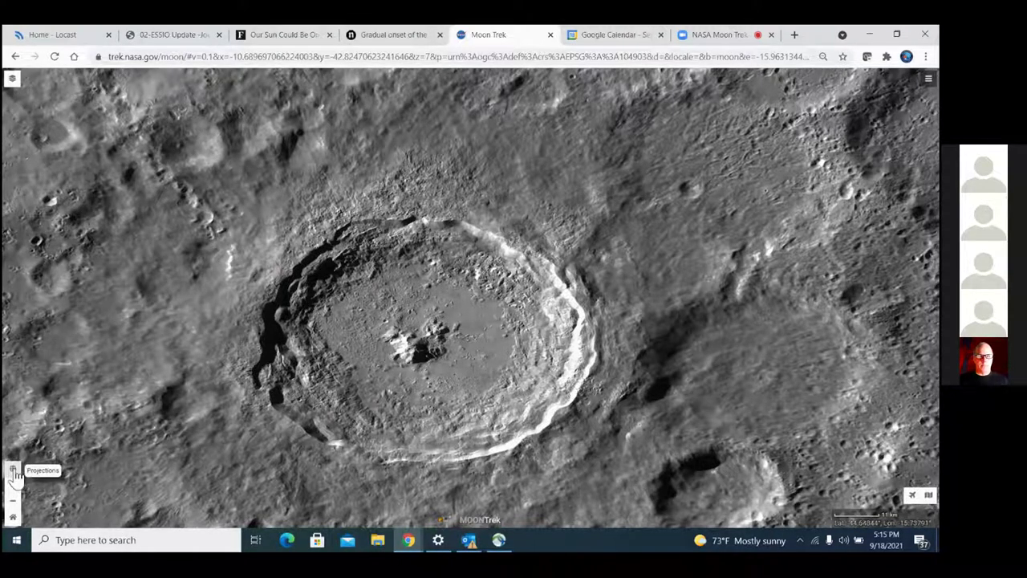
Switch to the 3D Globe projection and explore Tycho crater in an oblique fly-over toward the lunar horizon
left_click(13, 470)
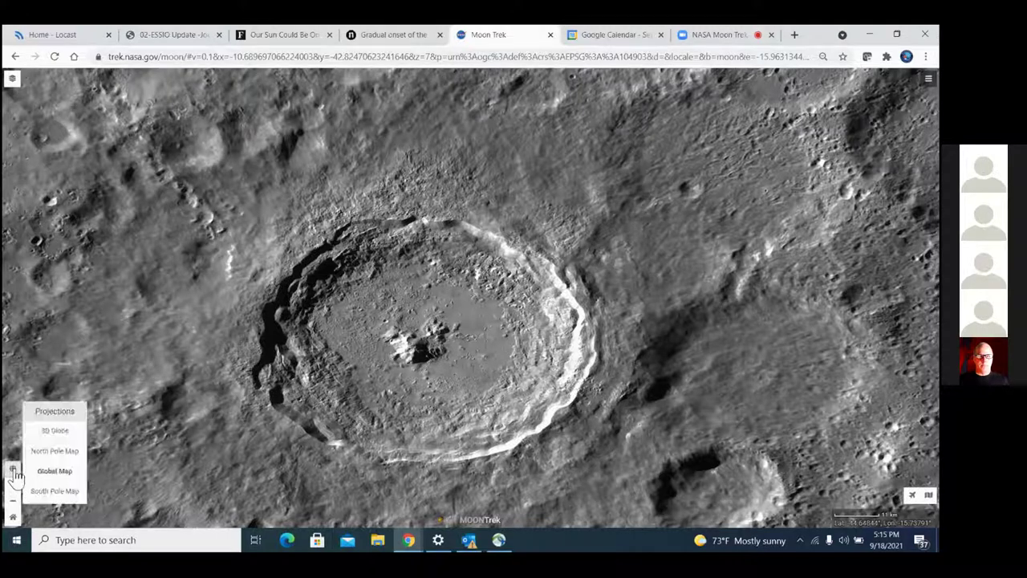
left_click(65, 440)
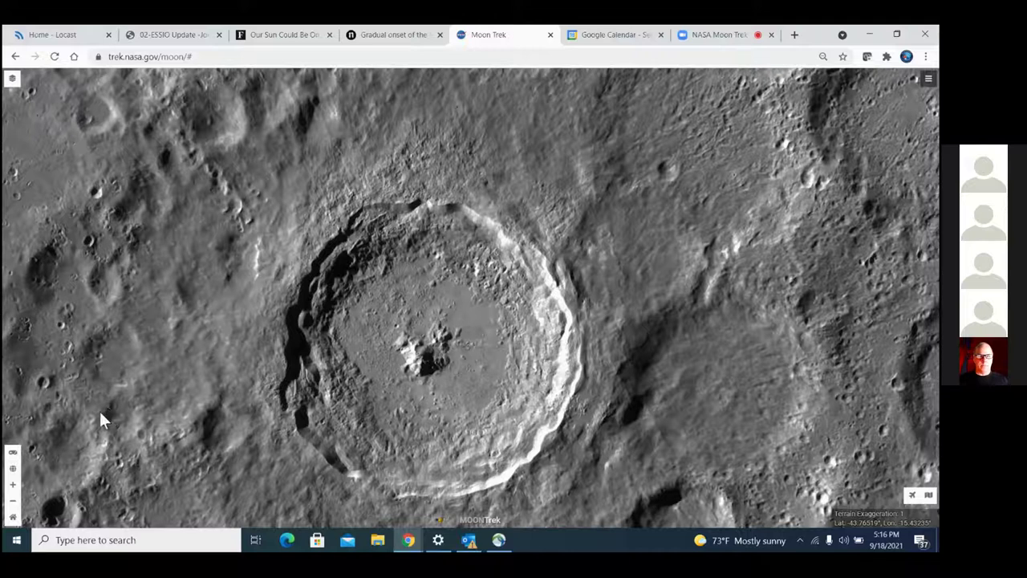
left_click(12, 454)
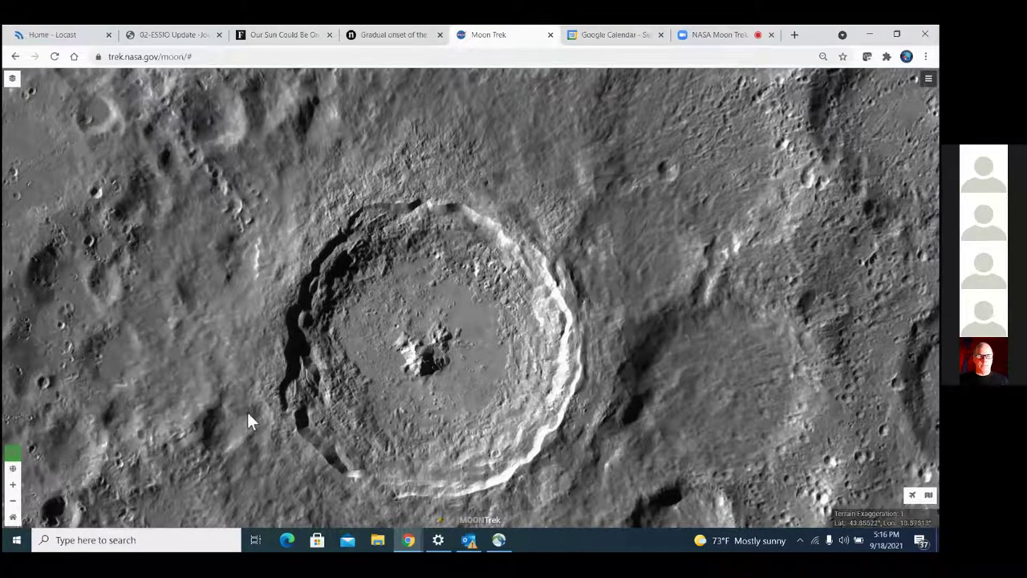
left_click_drag(247, 412, 245, 333)
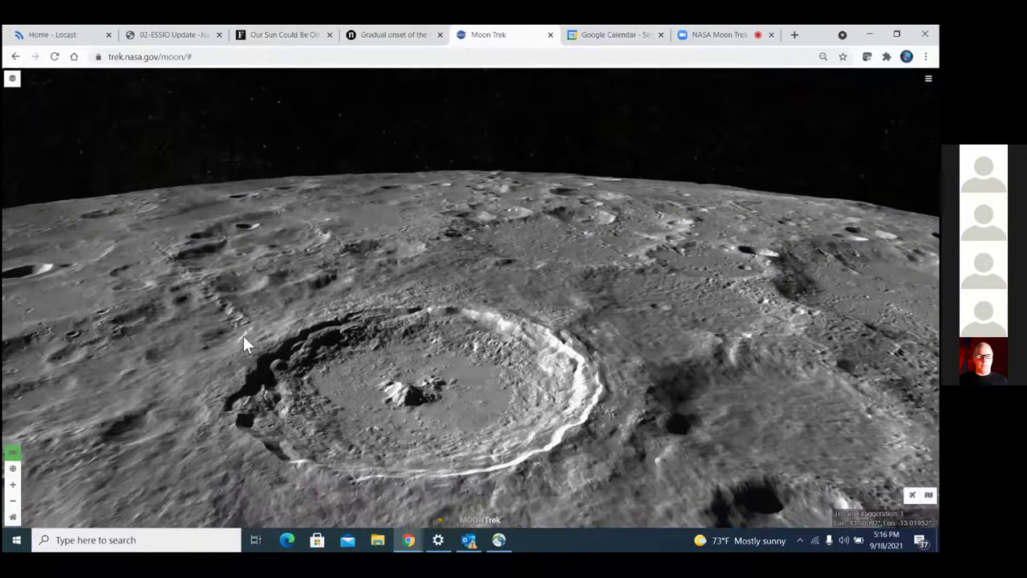
left_click_drag(243, 336, 219, 448)
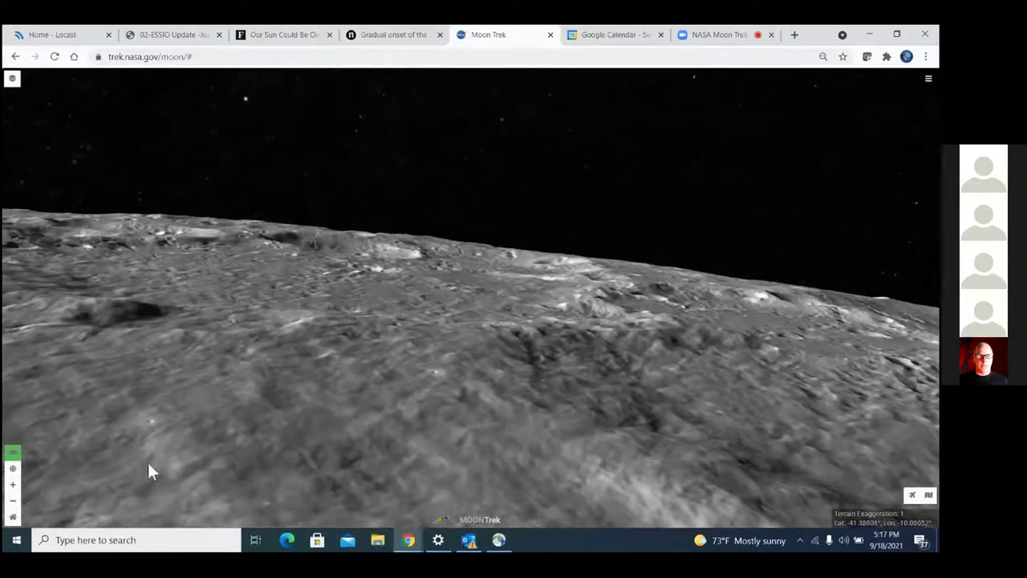
Return to the Global Map projection, showing Tycho crater together with the wider region around it
left_click(16, 471)
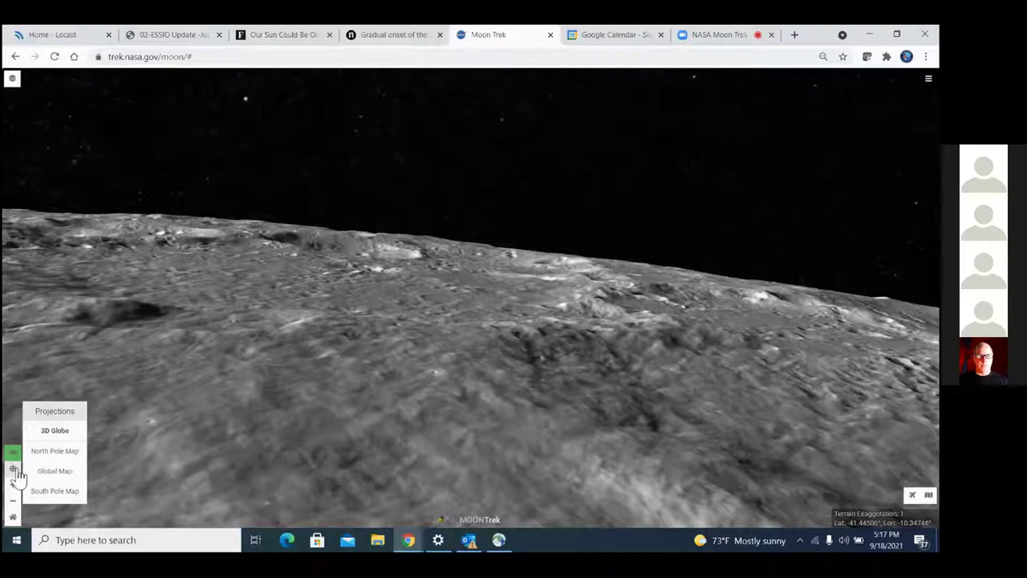
left_click(58, 473)
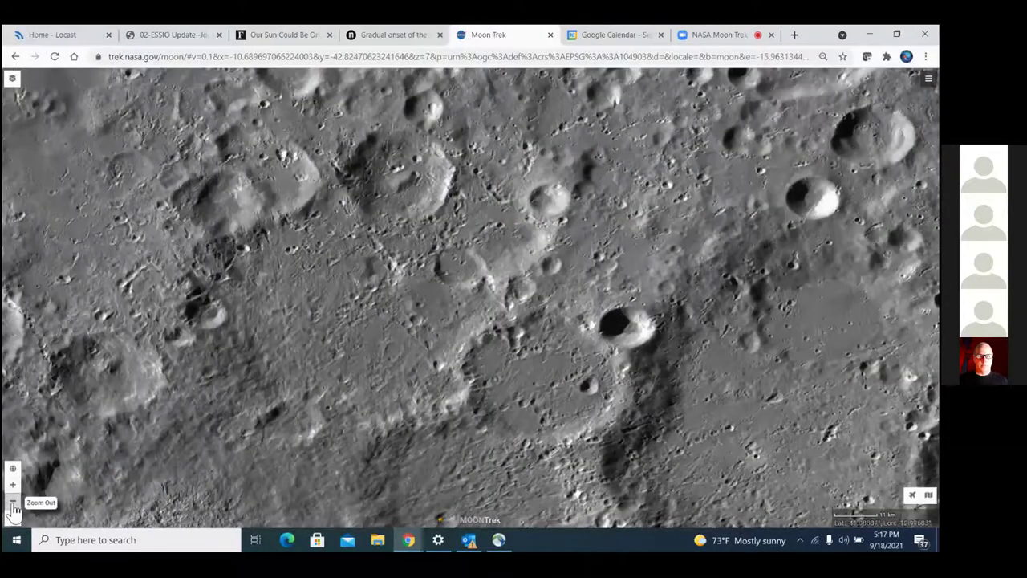
left_click(13, 504)
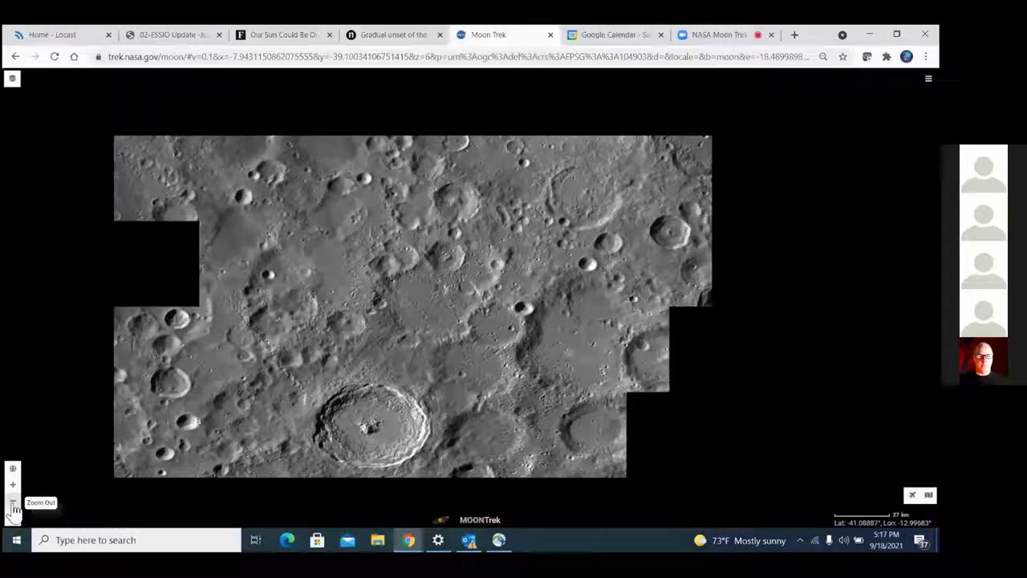
left_click(13, 504)
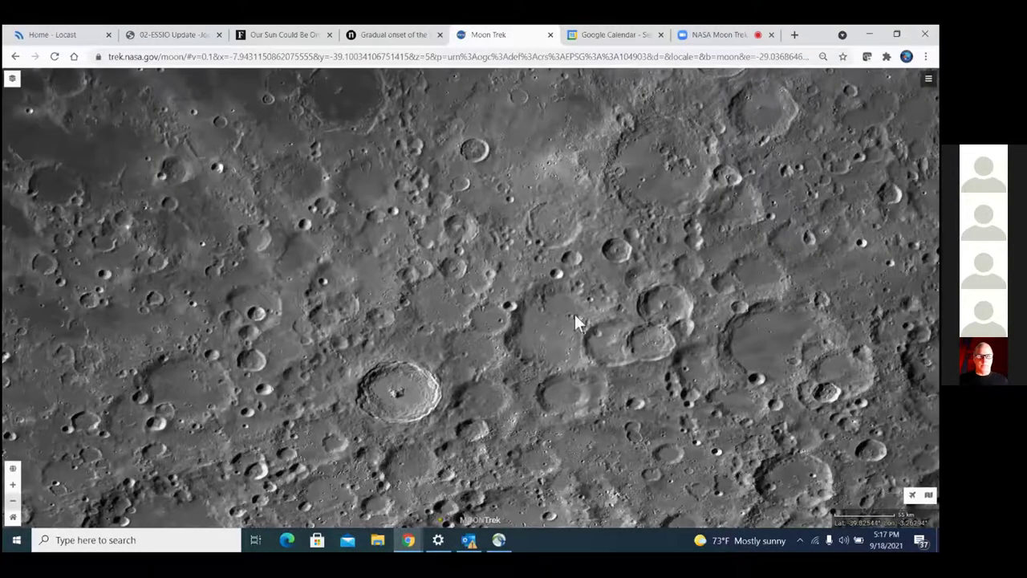
Calculate the sun angle at a point in the centre of Tycho crater from 09/18/2021 to 09/19/2021 with an interval of 50
left_click(929, 81)
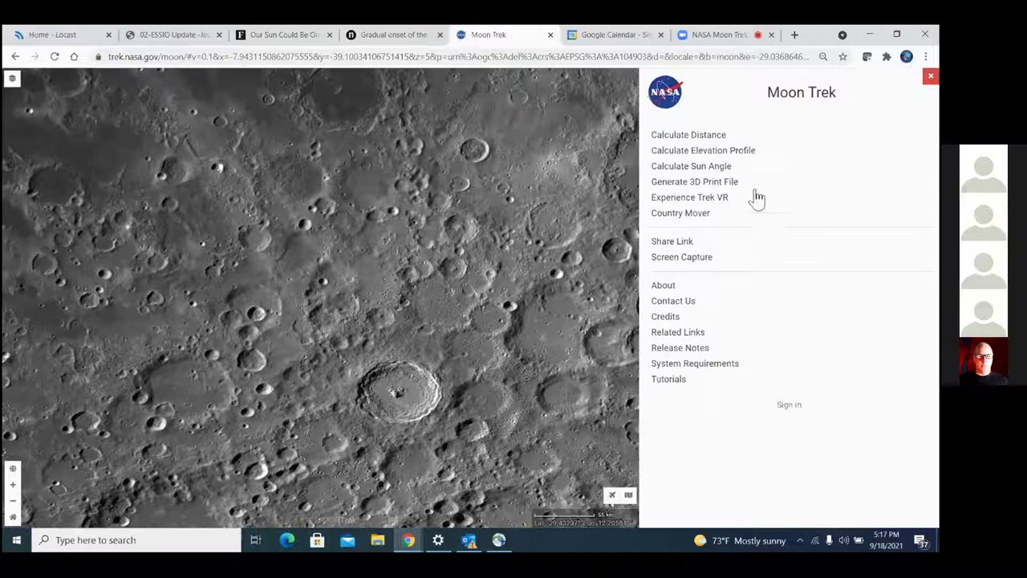
left_click(720, 170)
left_click(718, 166)
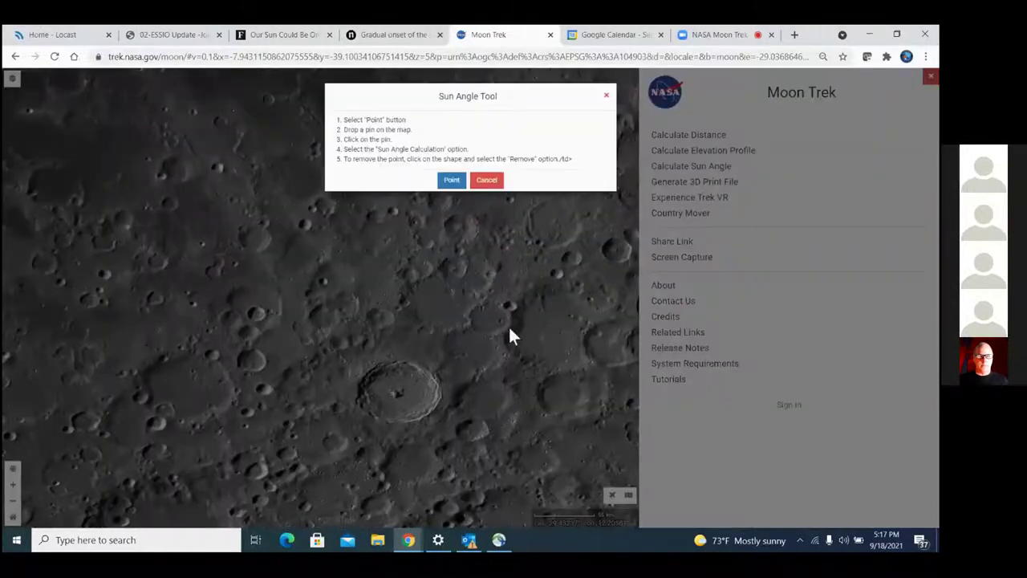
left_click(451, 182)
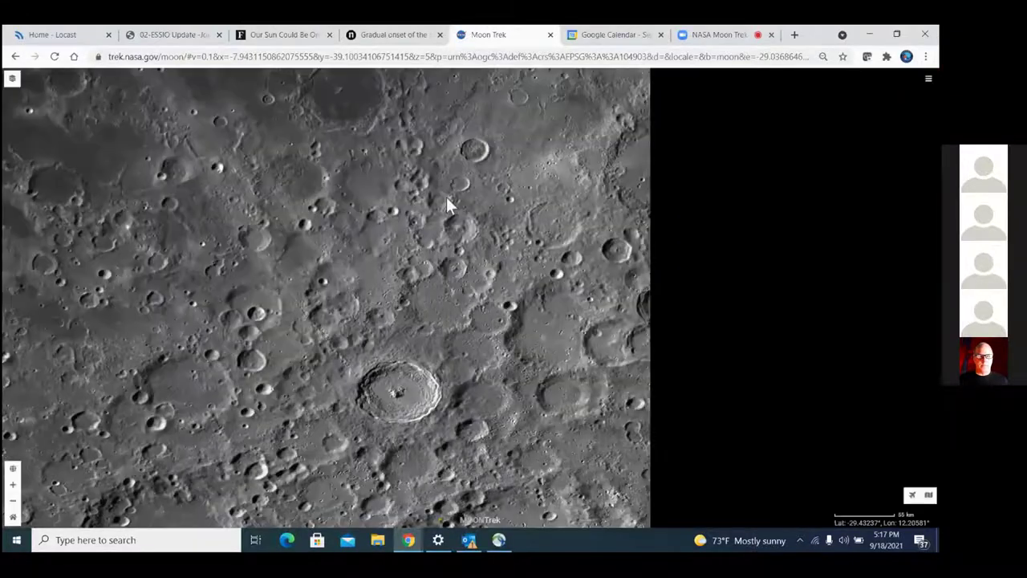
left_click(394, 391)
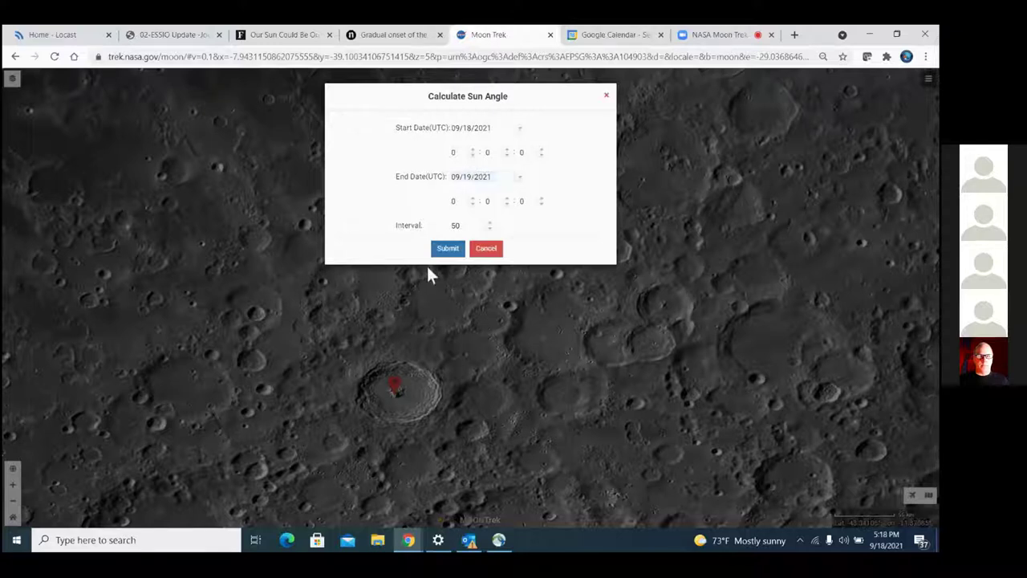
left_click(447, 250)
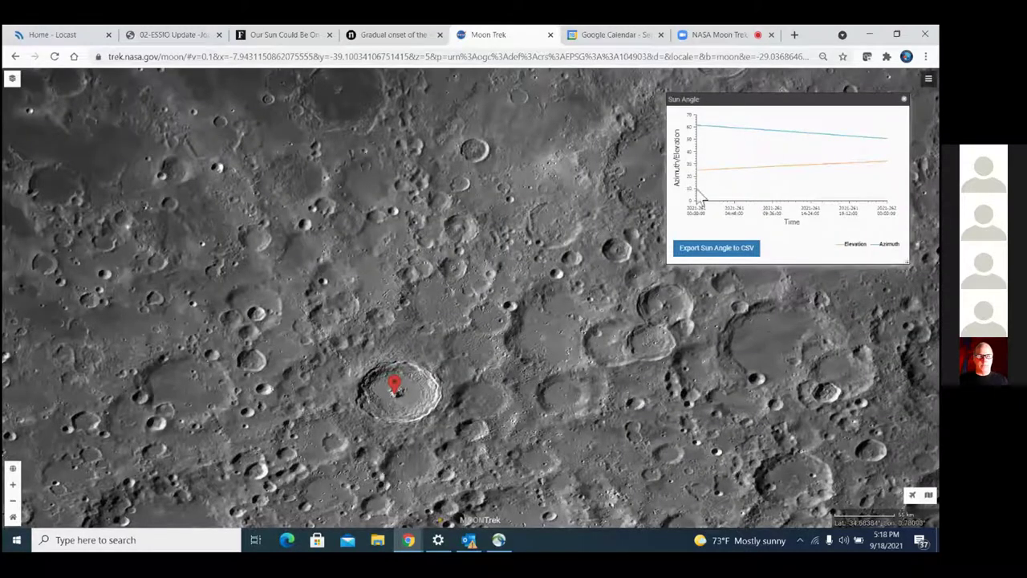
Examine azimuth and elevation over time on the sun angle graph, then close it and remove the pin from Tycho crater
mouse_move(711, 174)
mouse_move(709, 203)
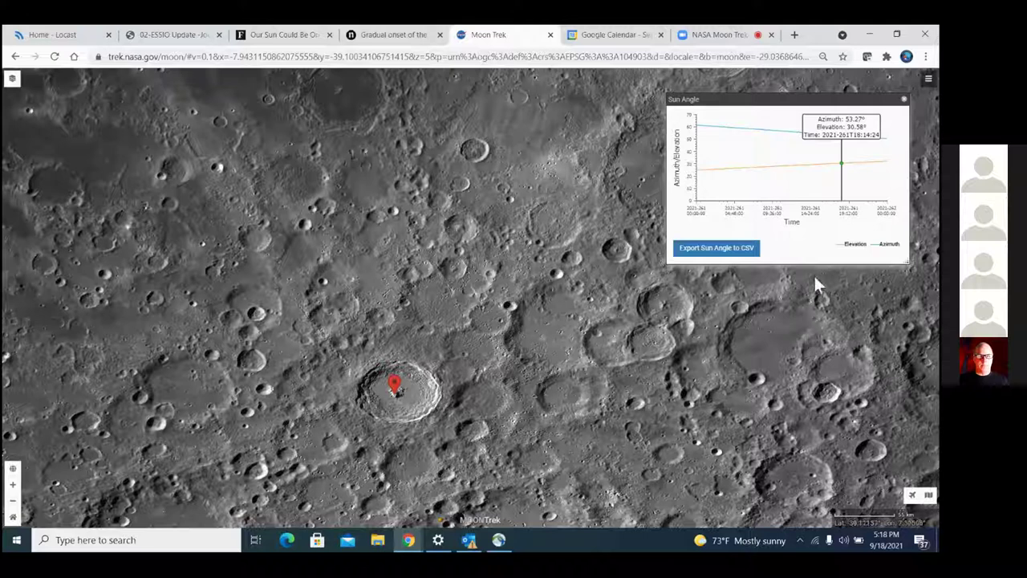
left_click(904, 99)
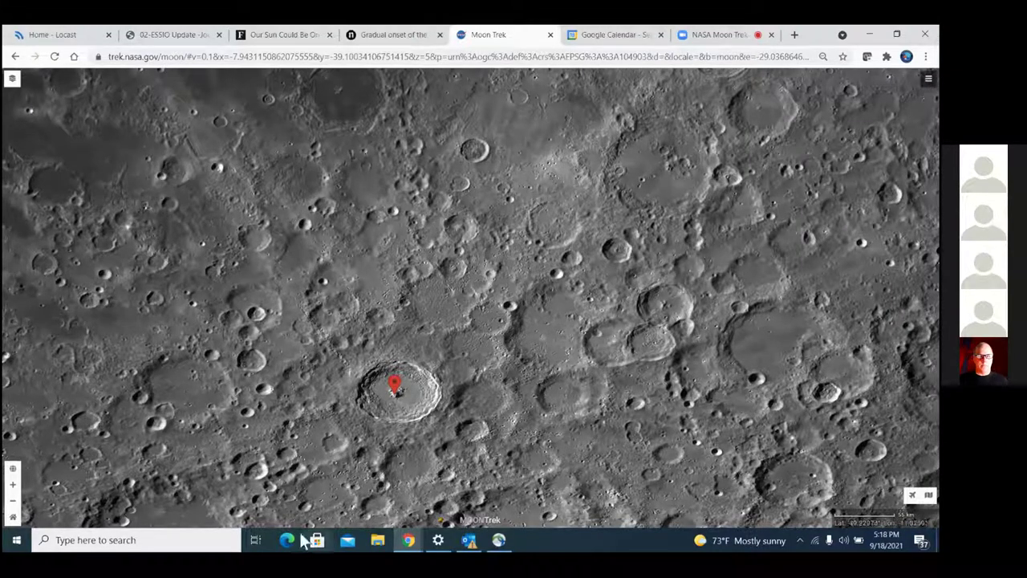
left_click(394, 385)
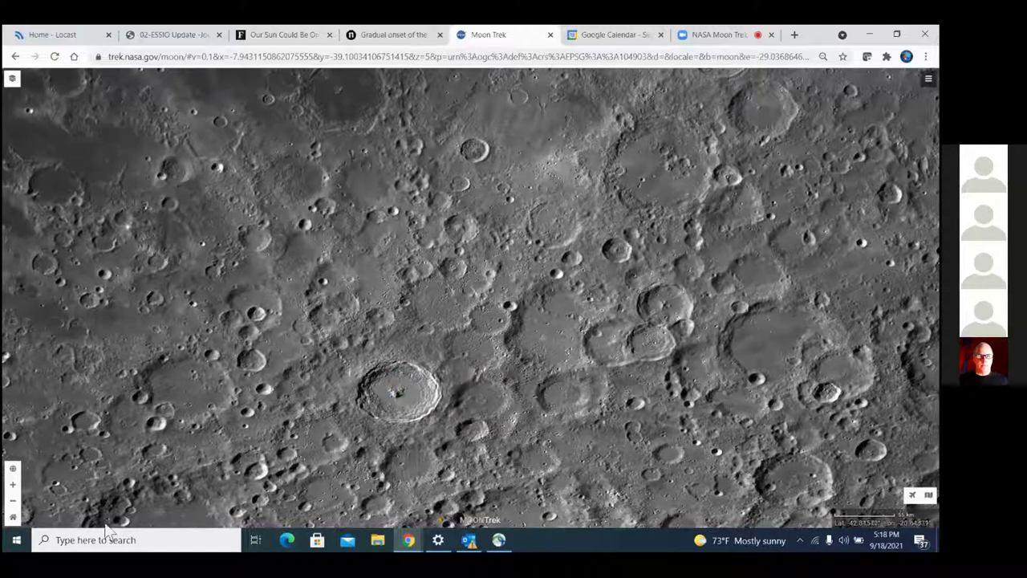
Start the Country Mover tool and turn the globe to the dark mare region north of Tycho crater
left_click(14, 504)
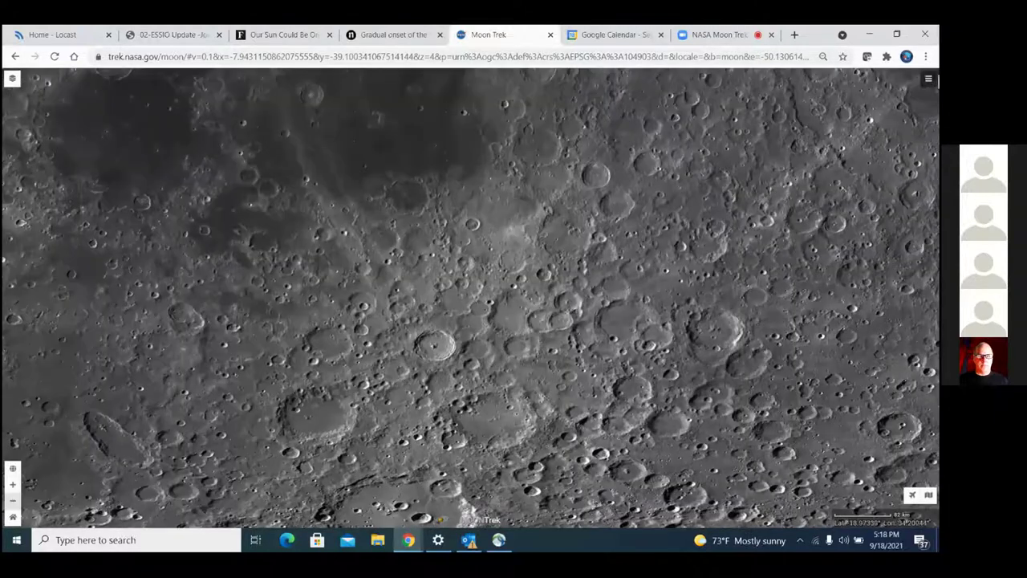
left_click(929, 79)
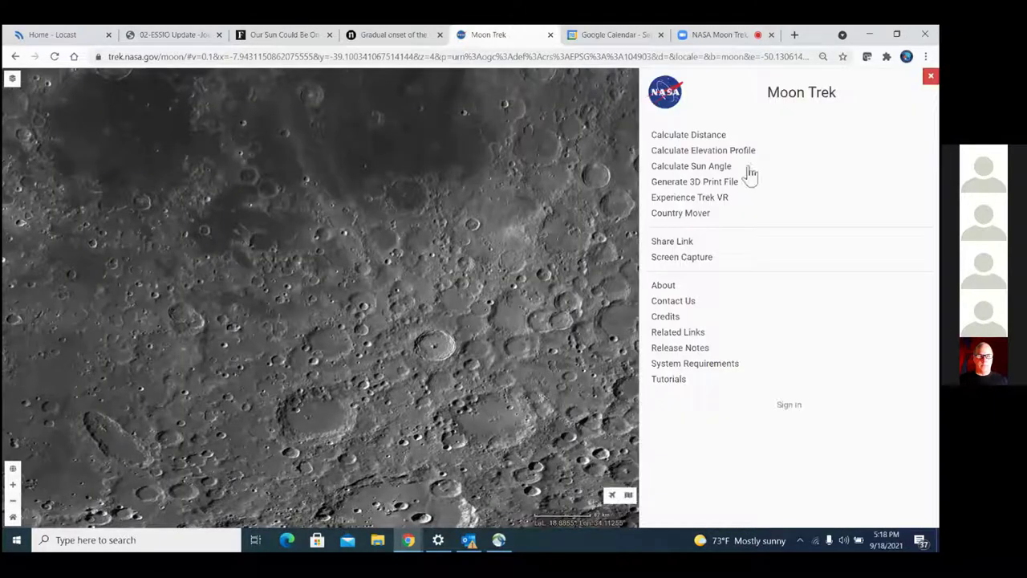
left_click(694, 220)
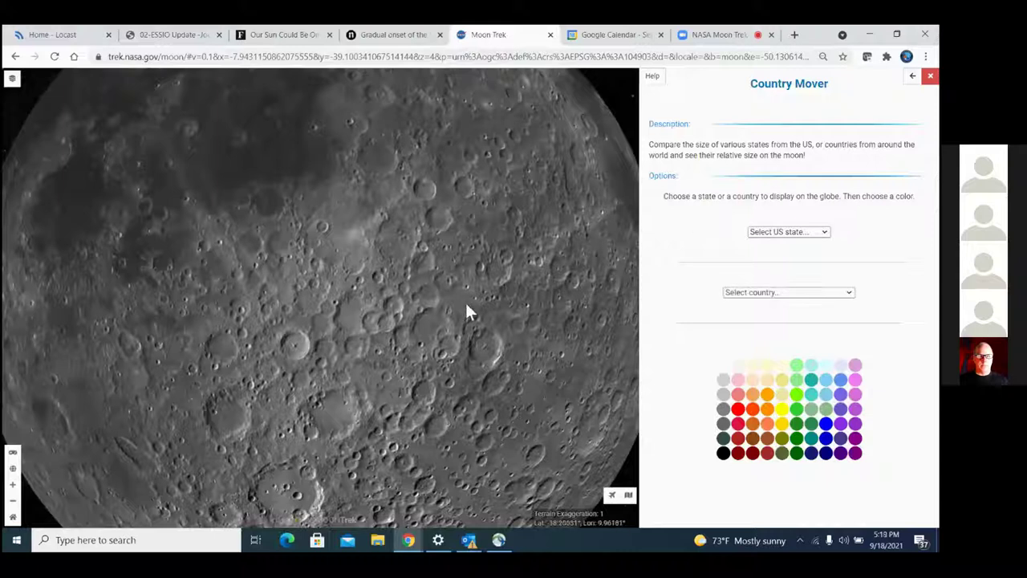
left_click_drag(429, 318, 385, 476)
left_click_drag(345, 405, 615, 328)
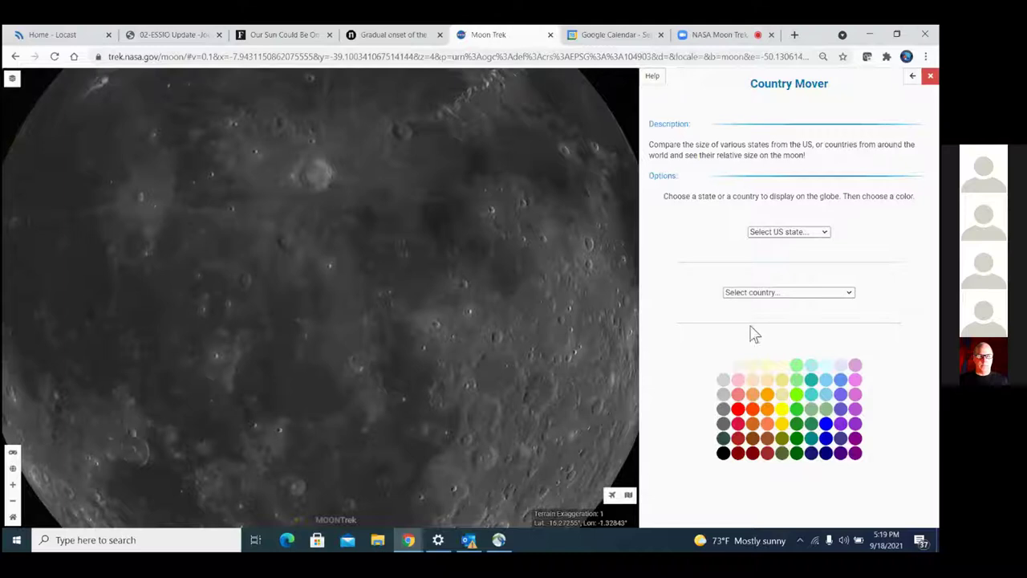
Look through the state and country choices, then display California on the lunar globe in blue
left_click(824, 234)
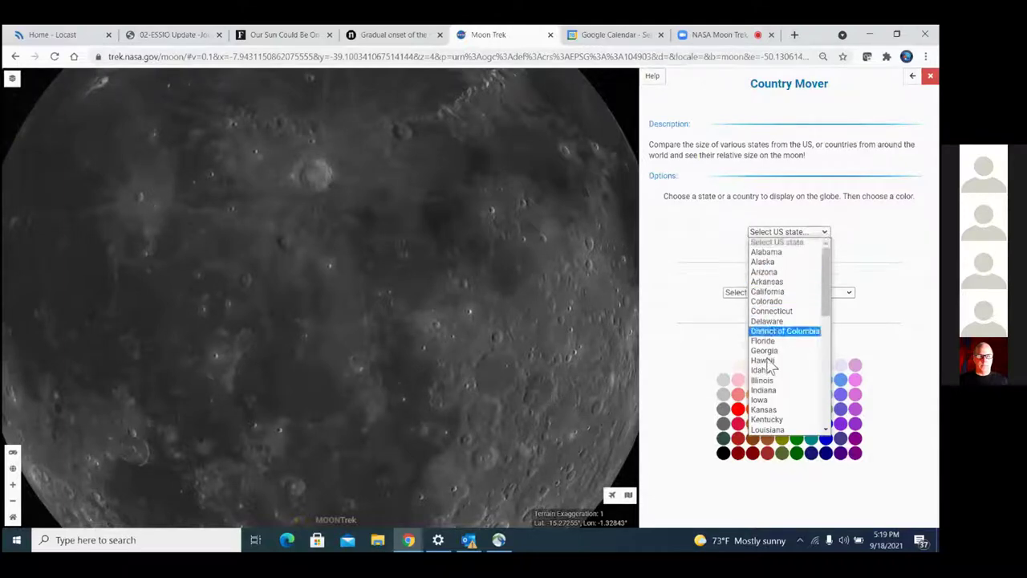
left_click(873, 287)
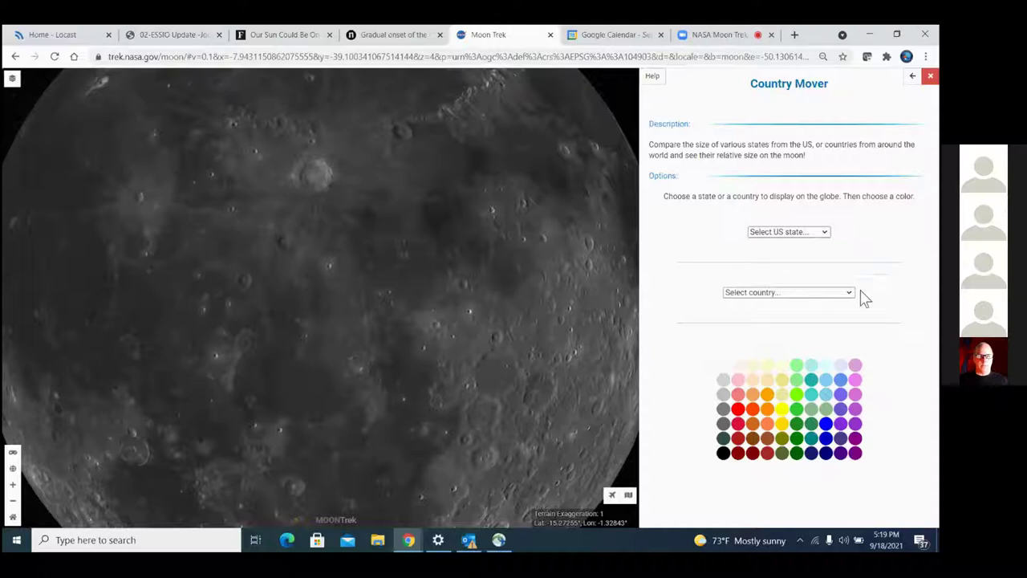
left_click(853, 294)
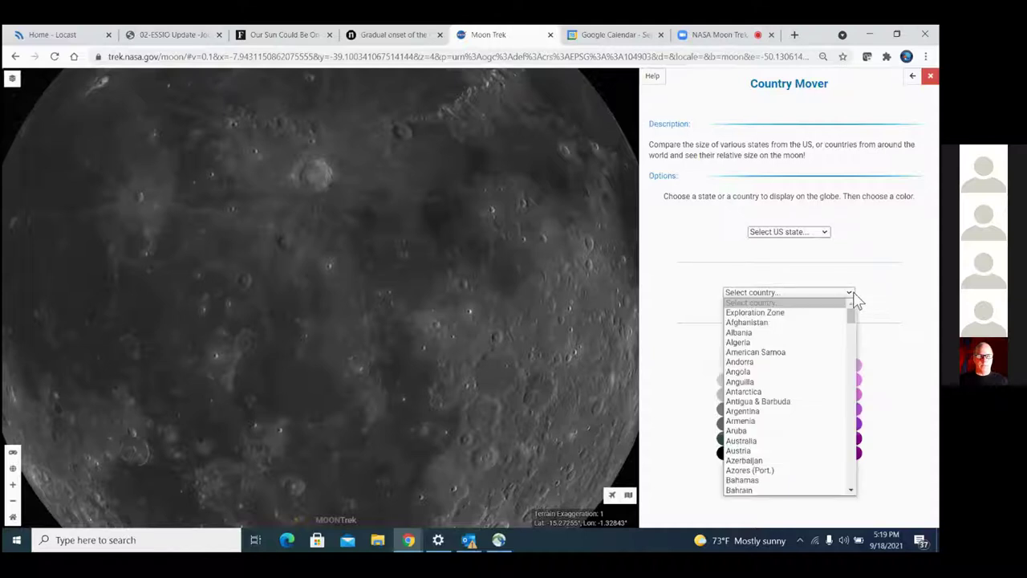
left_click(824, 234)
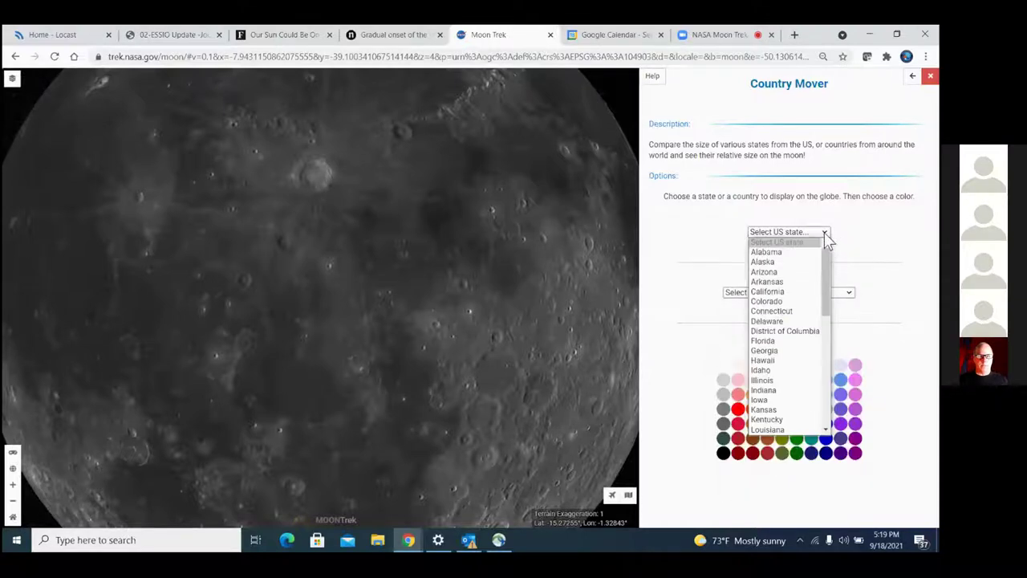
left_click(770, 293)
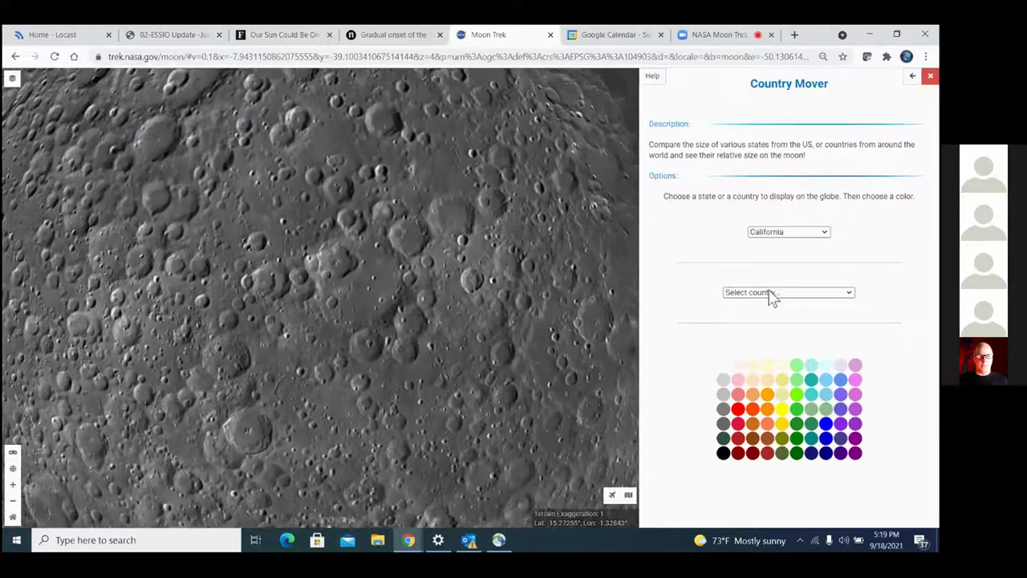
left_click(826, 439)
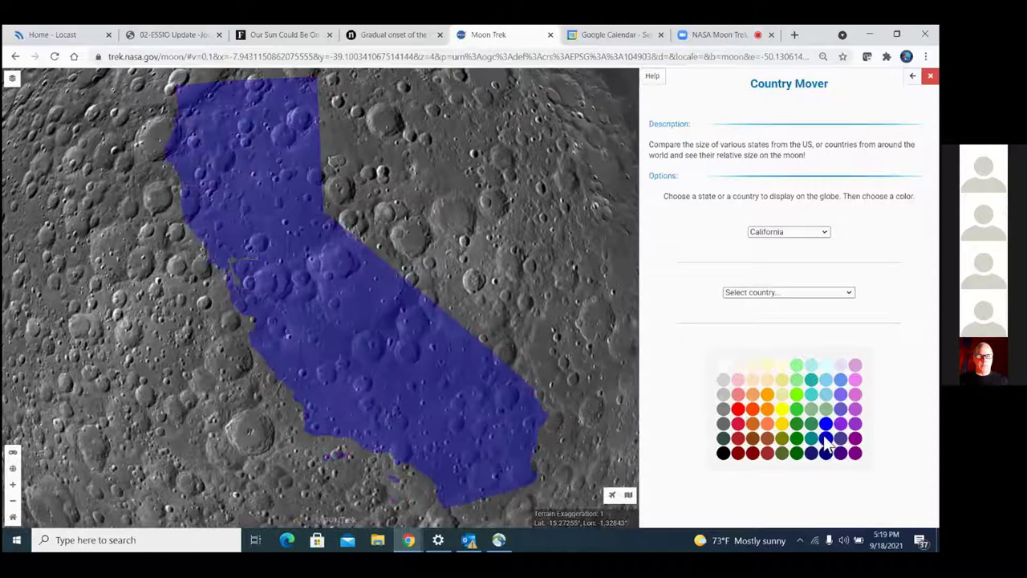
Move the California shape from the cratered highlands across the globe onto the dark mare, covering the small bright crater
left_click_drag(570, 300, 500, 298)
left_click_drag(370, 280, 524, 281)
left_click_drag(373, 365, 81, 344)
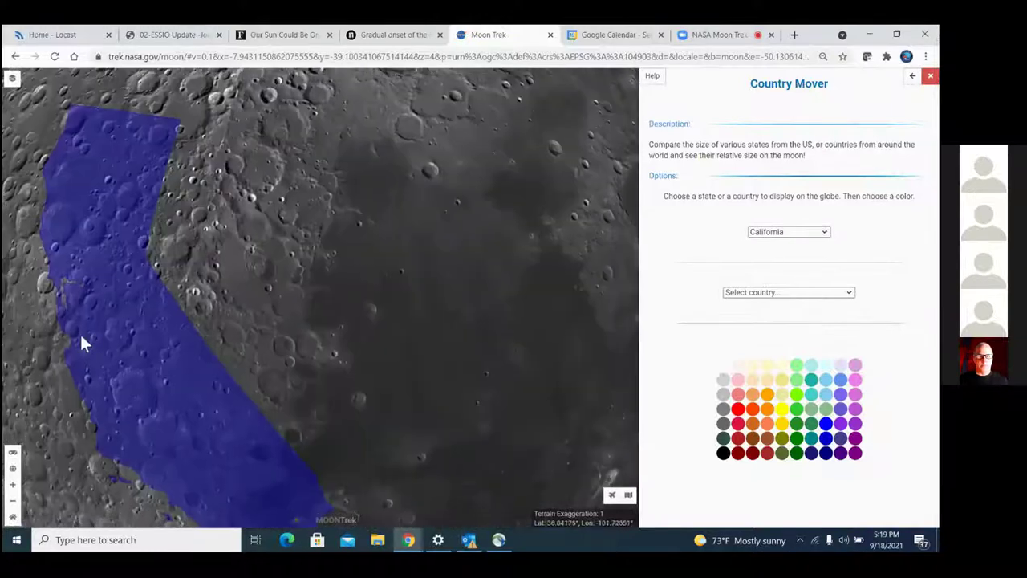
left_click_drag(300, 357, 384, 344)
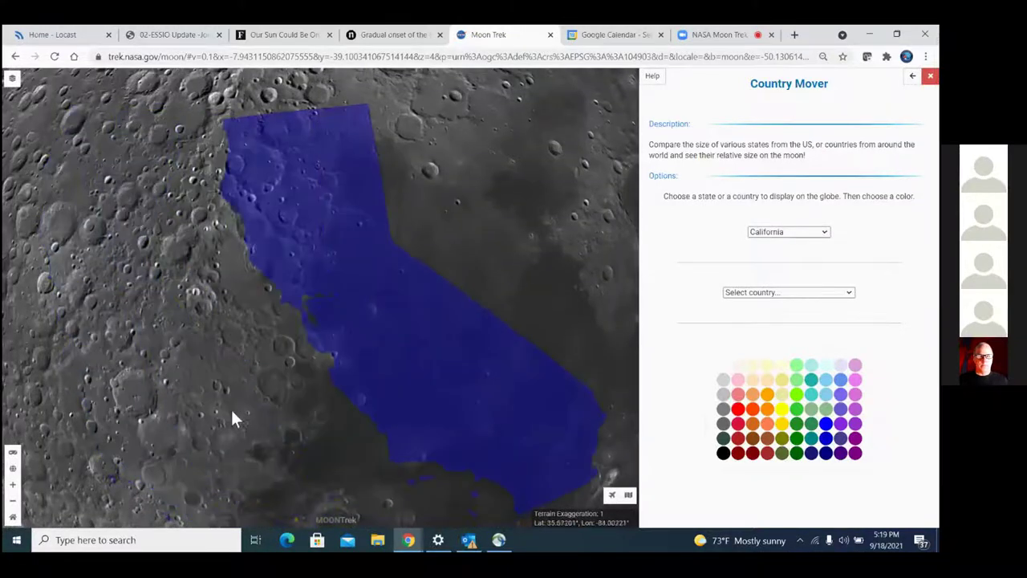
left_click_drag(192, 366, 42, 202)
left_click_drag(251, 272, 449, 456)
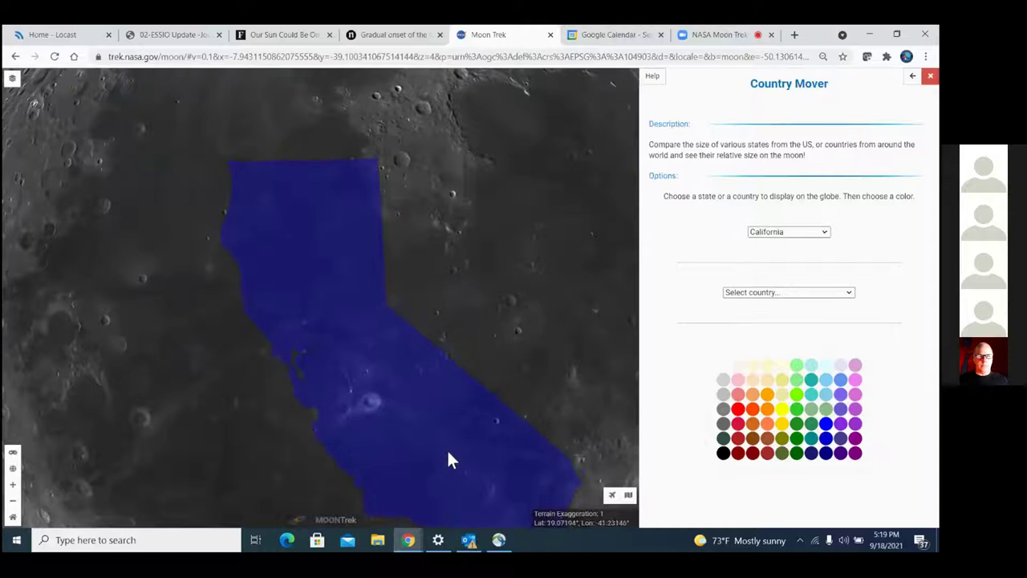
left_click_drag(500, 321, 492, 223)
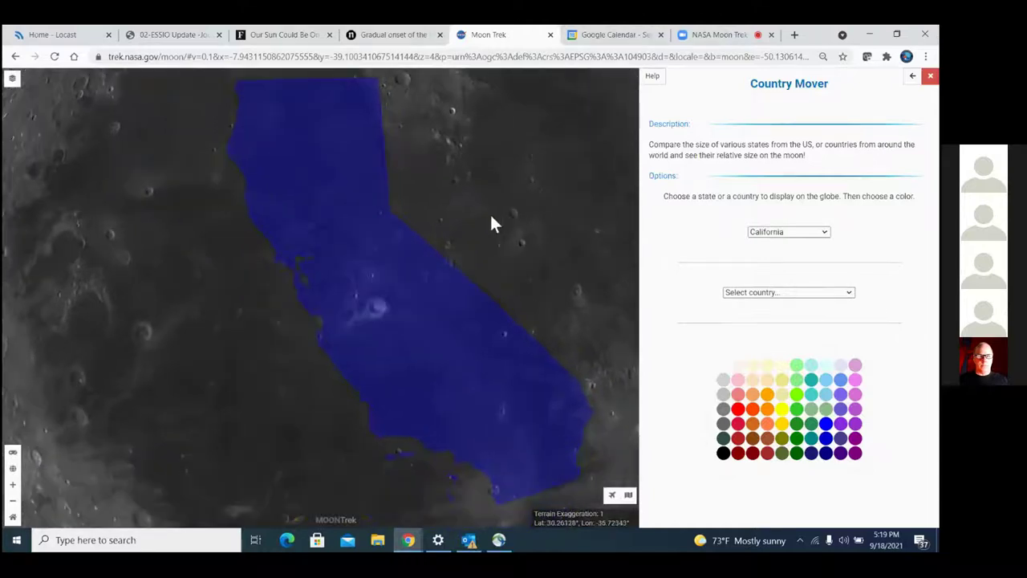
left_click_drag(383, 289, 399, 335)
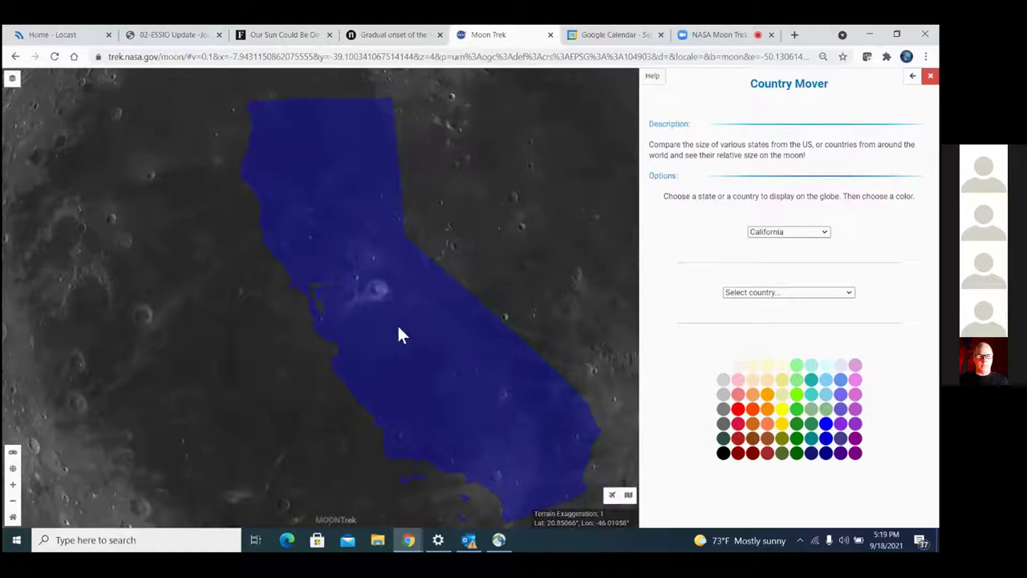
Move the California shape farther east over the large bright crater southwest of the curved mountain range
left_click_drag(489, 259, 409, 257)
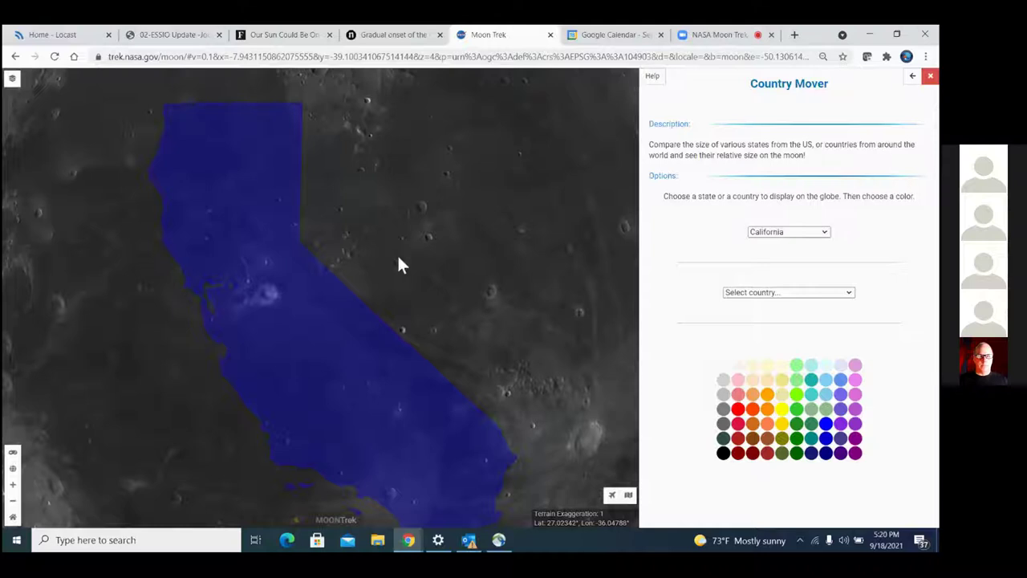
left_click_drag(447, 263, 366, 250)
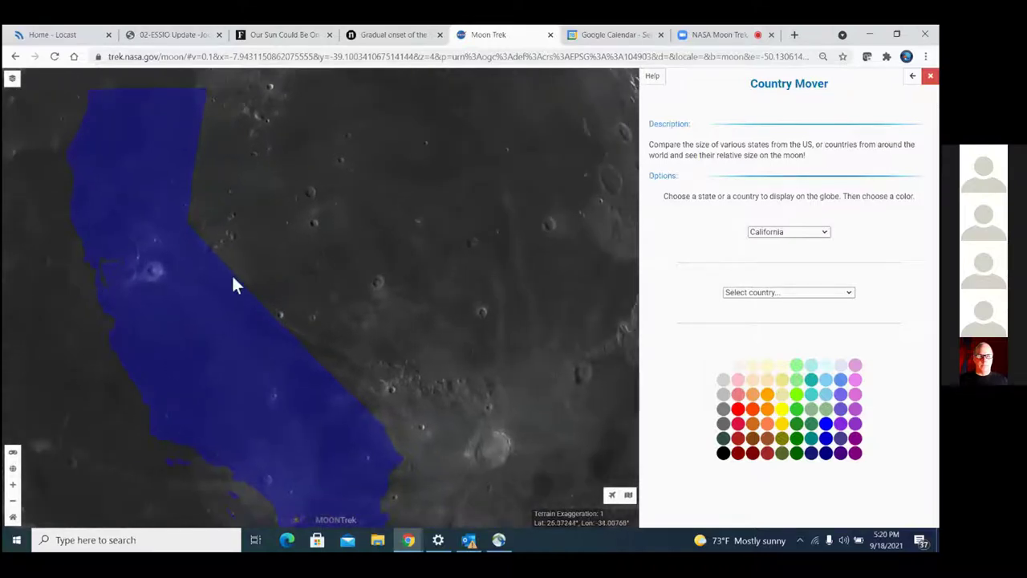
left_click_drag(204, 325, 491, 412)
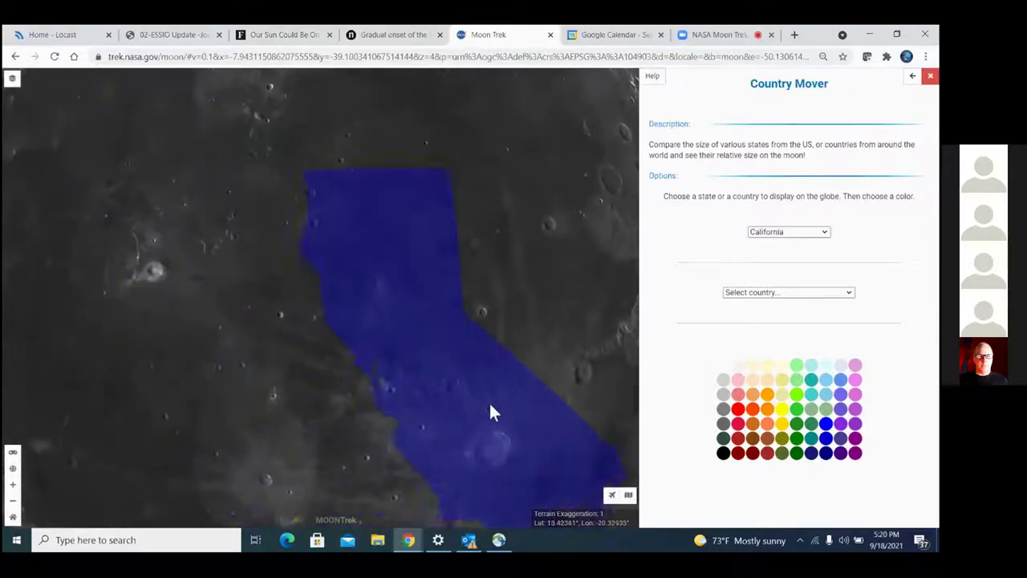
left_click_drag(522, 280, 423, 203)
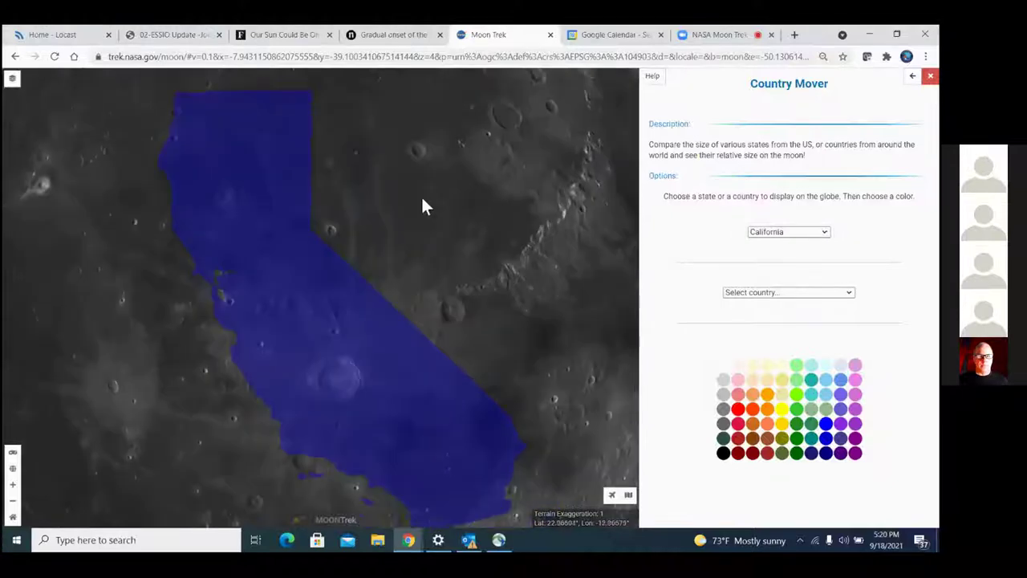
left_click_drag(352, 377, 390, 387)
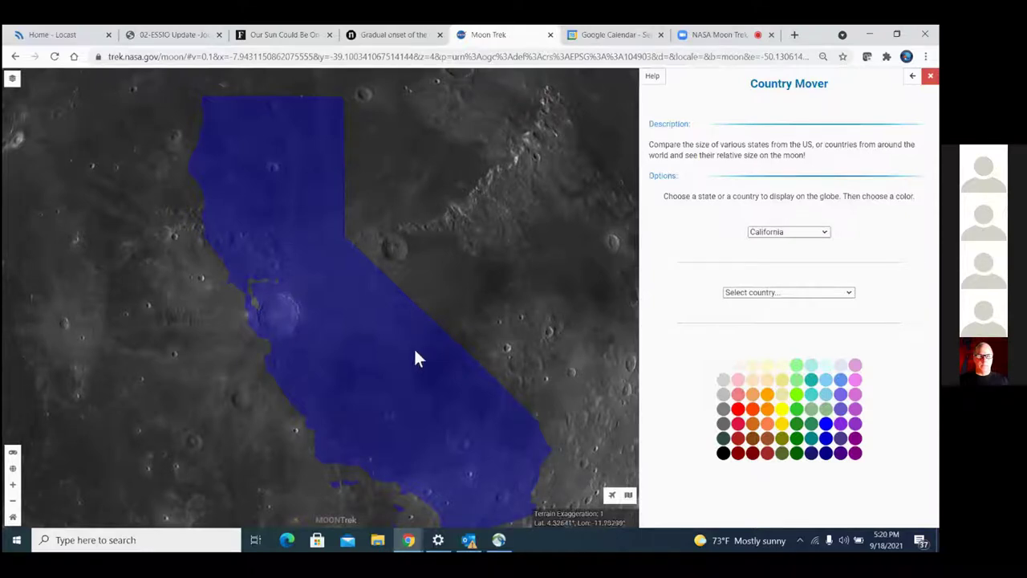
Close the Country Mover tool and switch from the 3D Globe to the Global Map projection
left_click(912, 80)
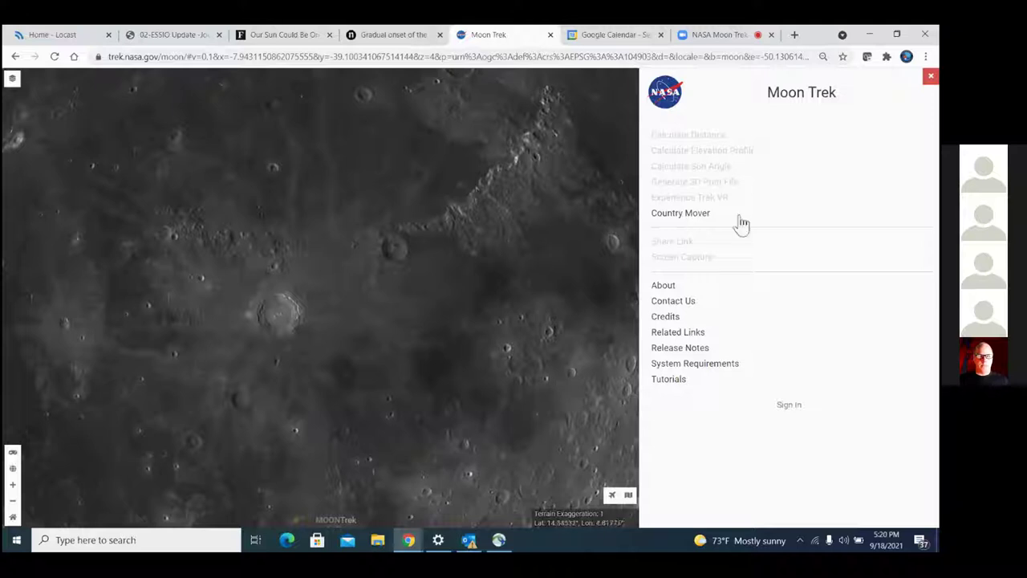
left_click(928, 79)
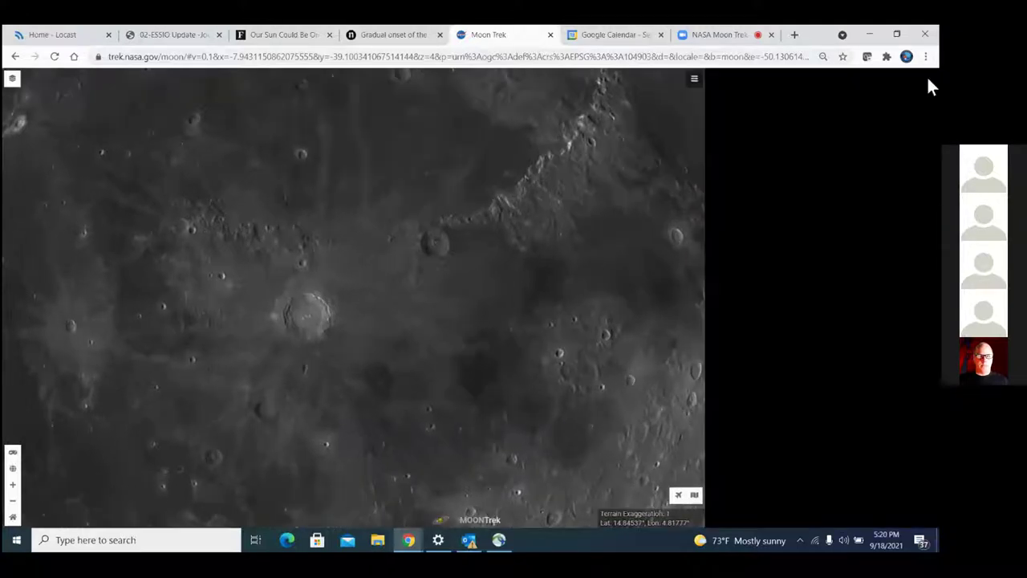
left_click_drag(523, 271, 559, 270)
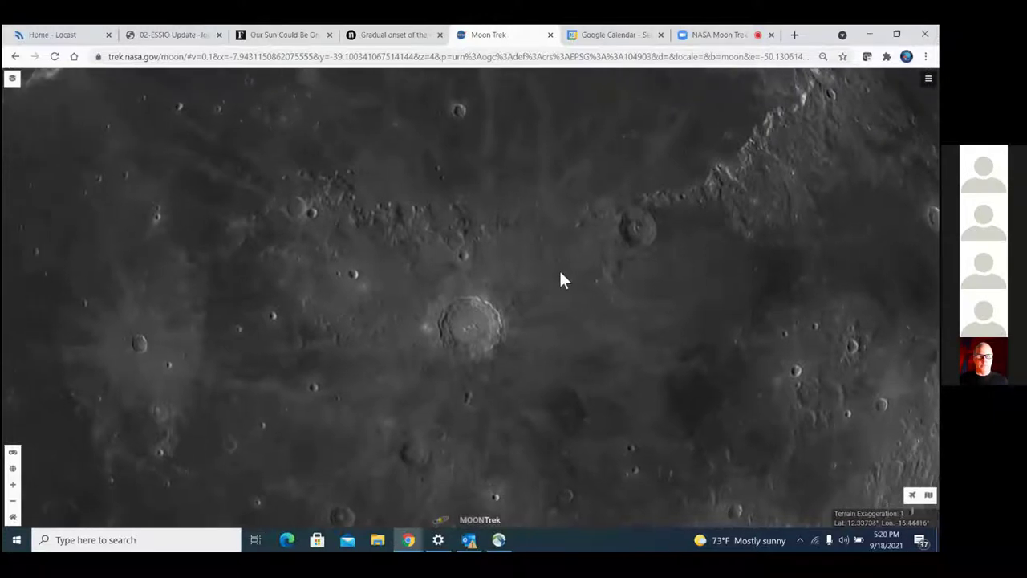
left_click(14, 473)
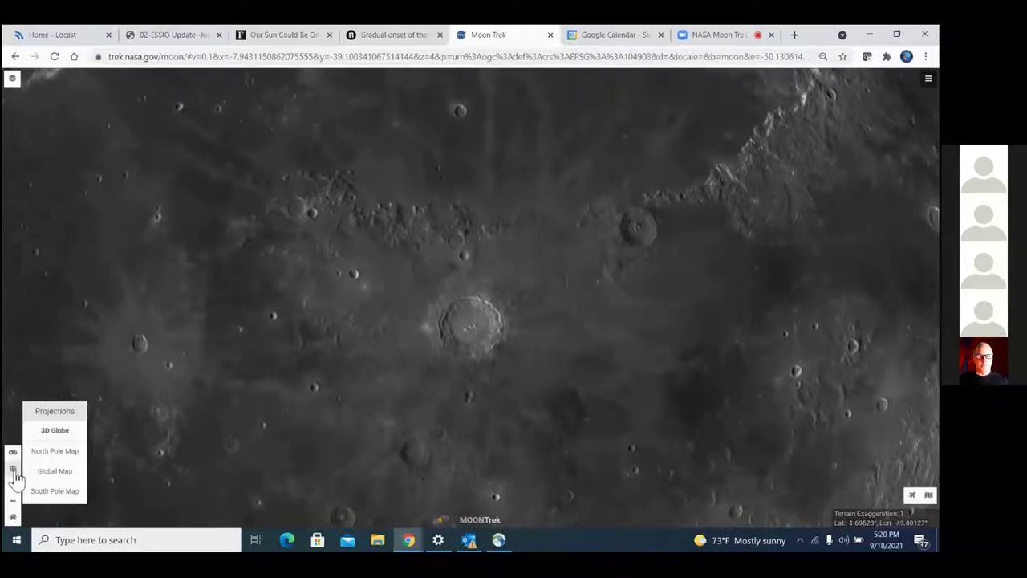
left_click(66, 484)
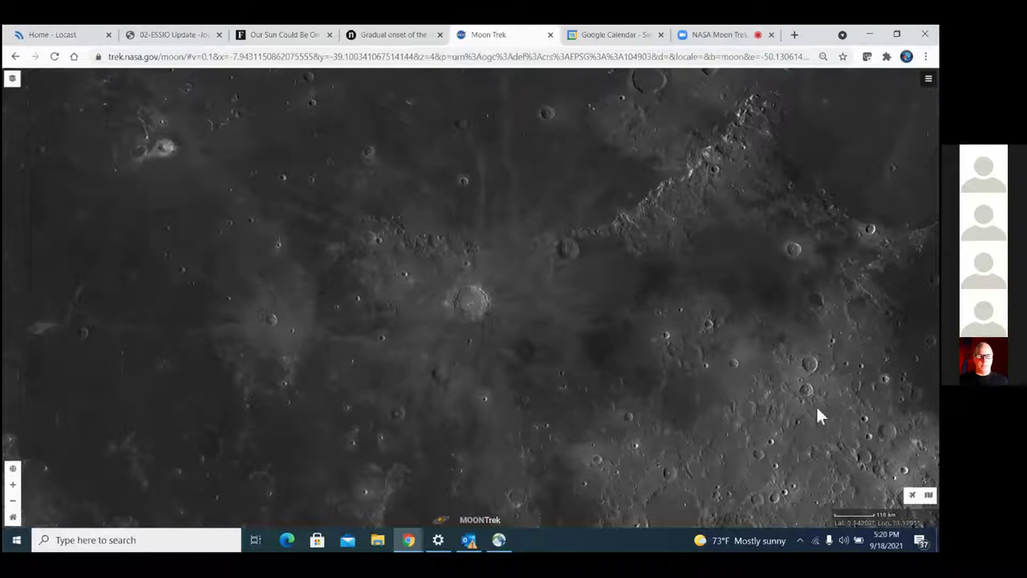
Fly to Marius crater and bring the mare plains northwest of it into view
left_click(912, 497)
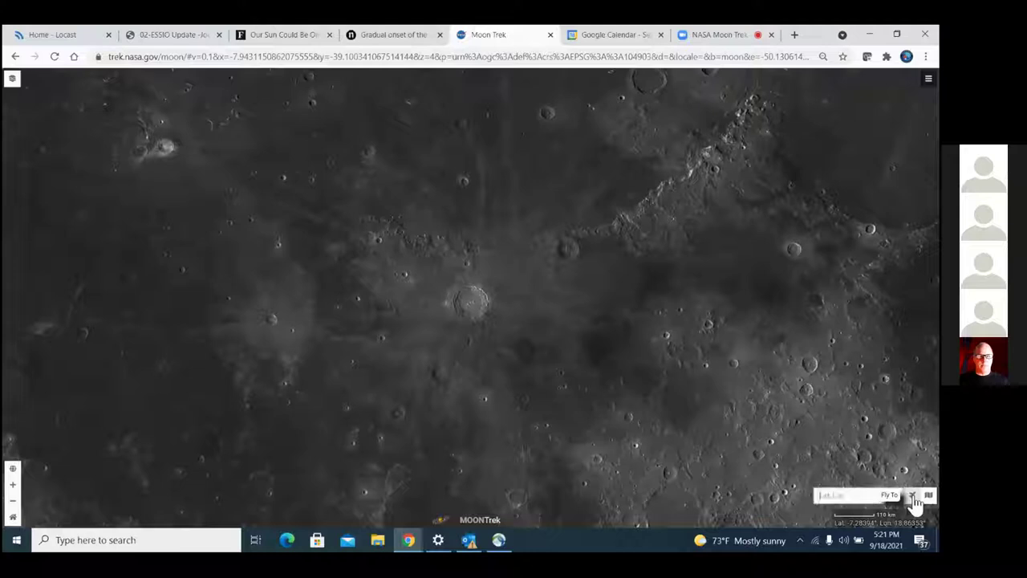
left_click(845, 496)
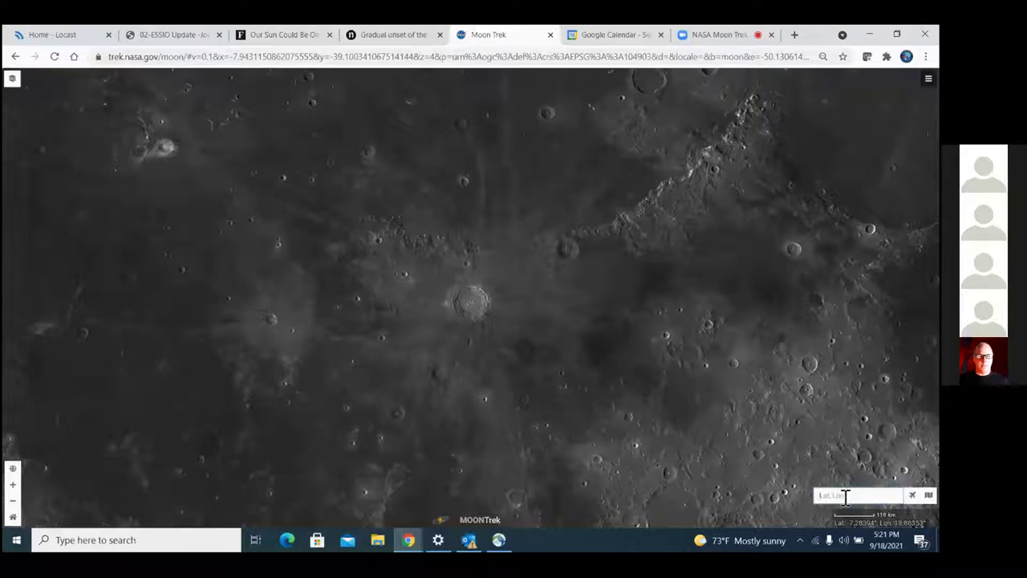
type("mar")
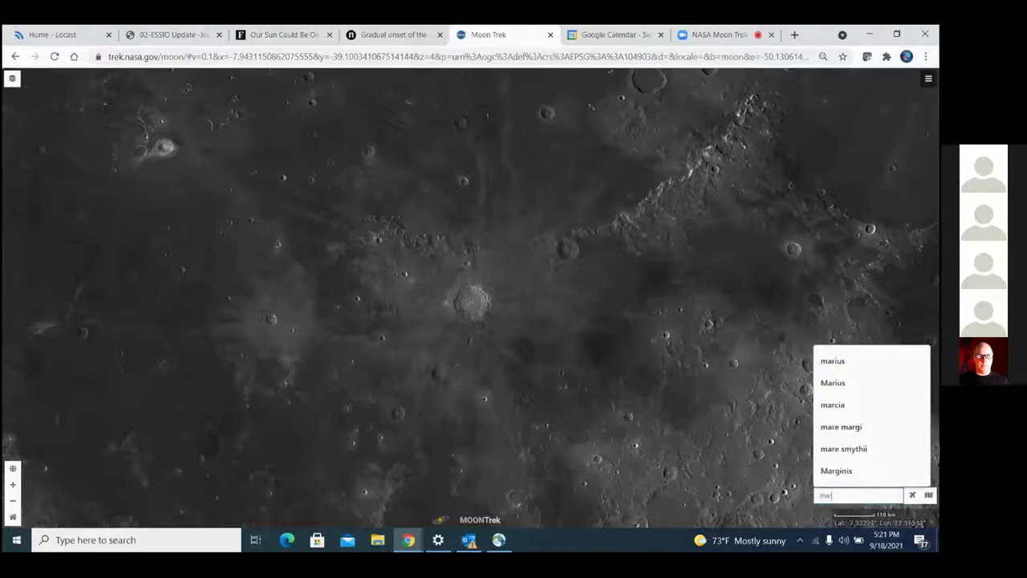
left_click(898, 382)
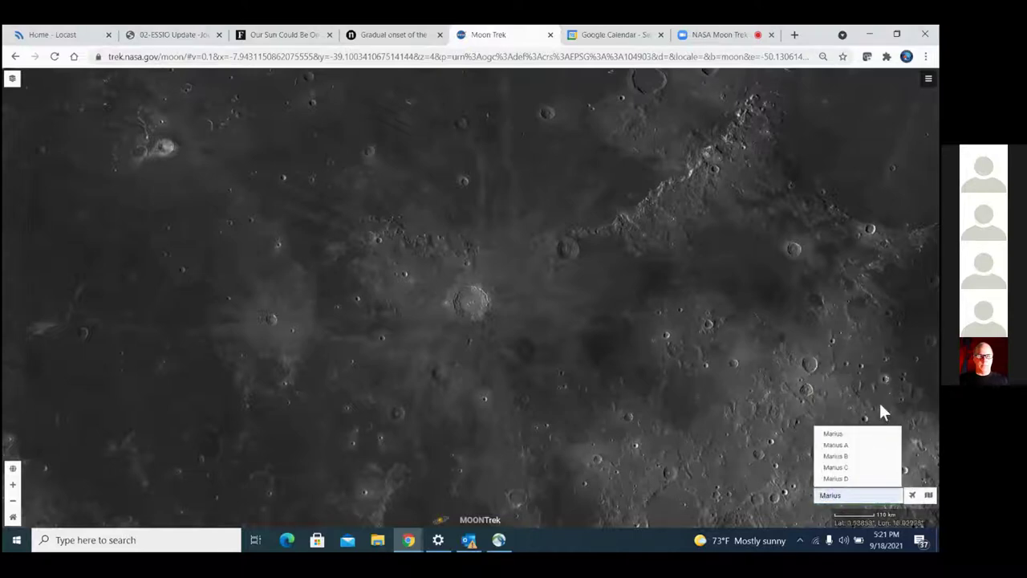
left_click(846, 434)
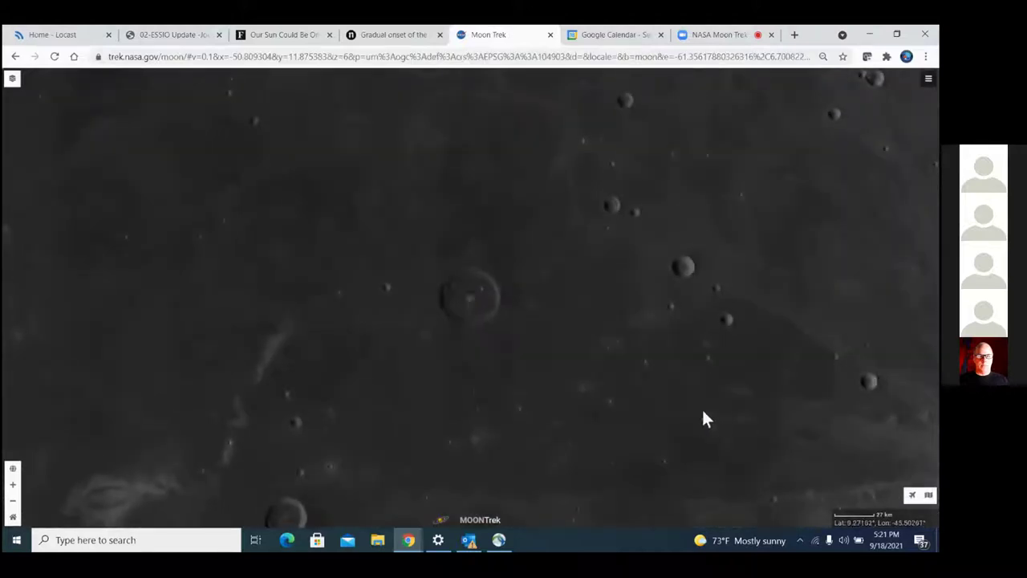
left_click_drag(703, 410, 784, 461)
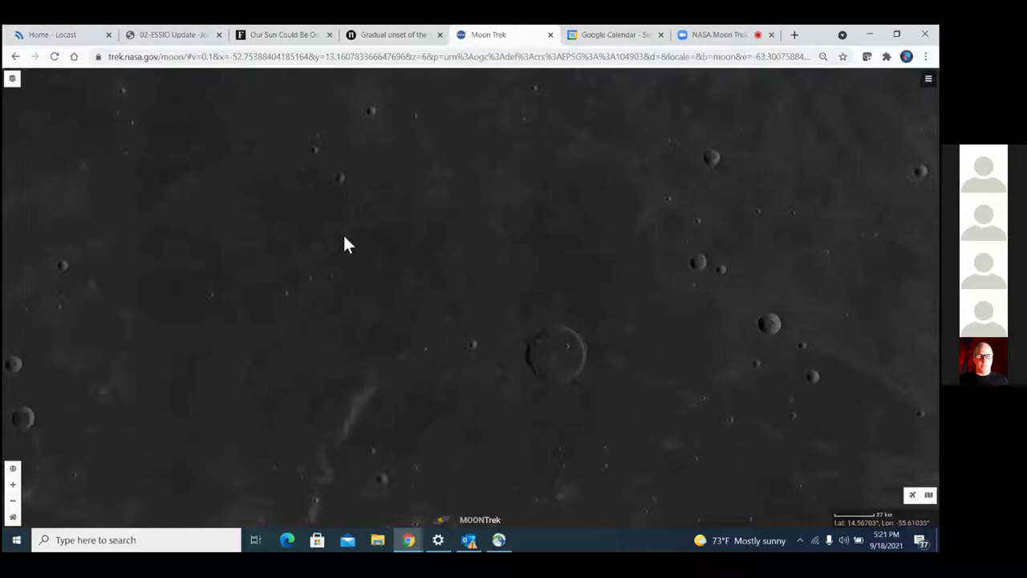
left_click_drag(444, 255, 428, 282)
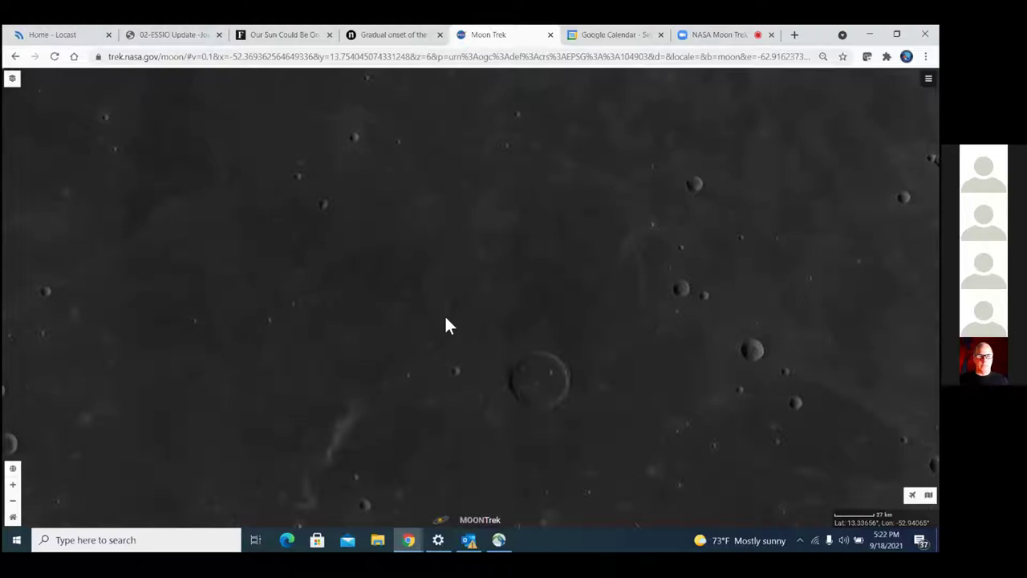
Open the data product search and browse the list, including the Apollo 15 Pan Cam DEM products
left_click(14, 94)
left_click_drag(293, 224, 282, 469)
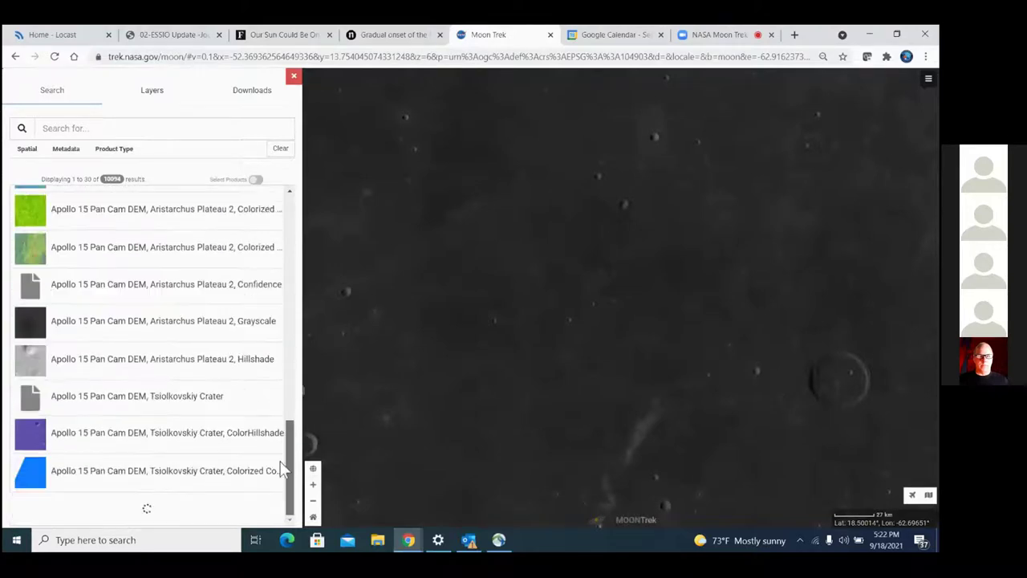
left_click_drag(291, 339, 291, 480)
left_click_drag(291, 409, 294, 258)
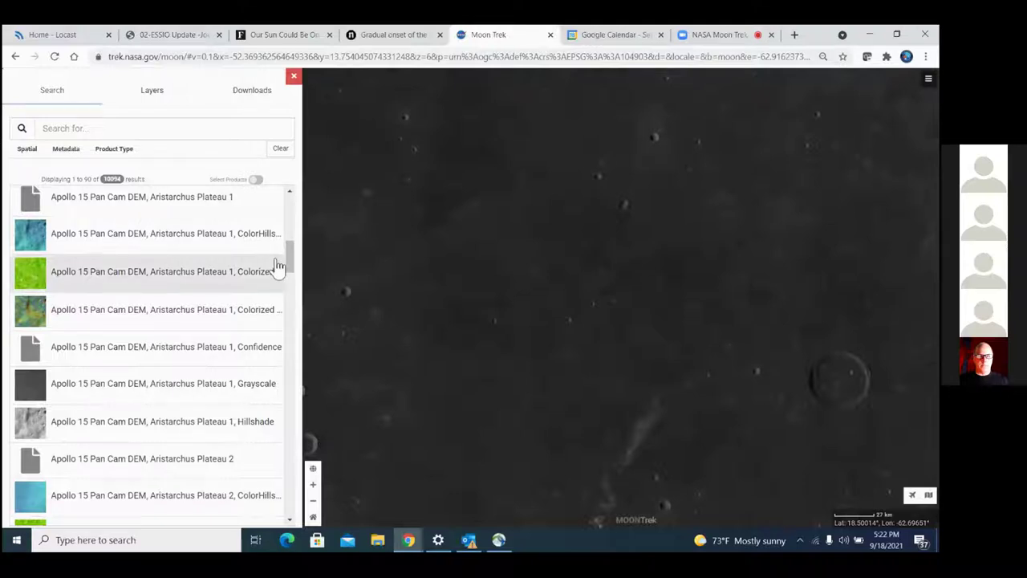
Search the data products for "merge" and add the LOLA and TC Stereo DEM Merge 512ppd, Shade layer to the map
left_click(133, 131)
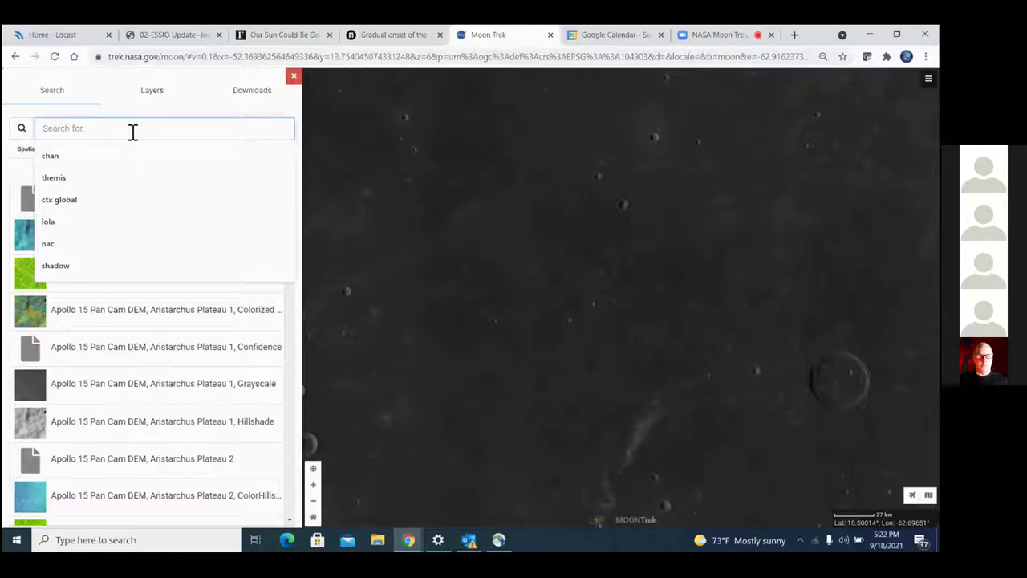
type("merge")
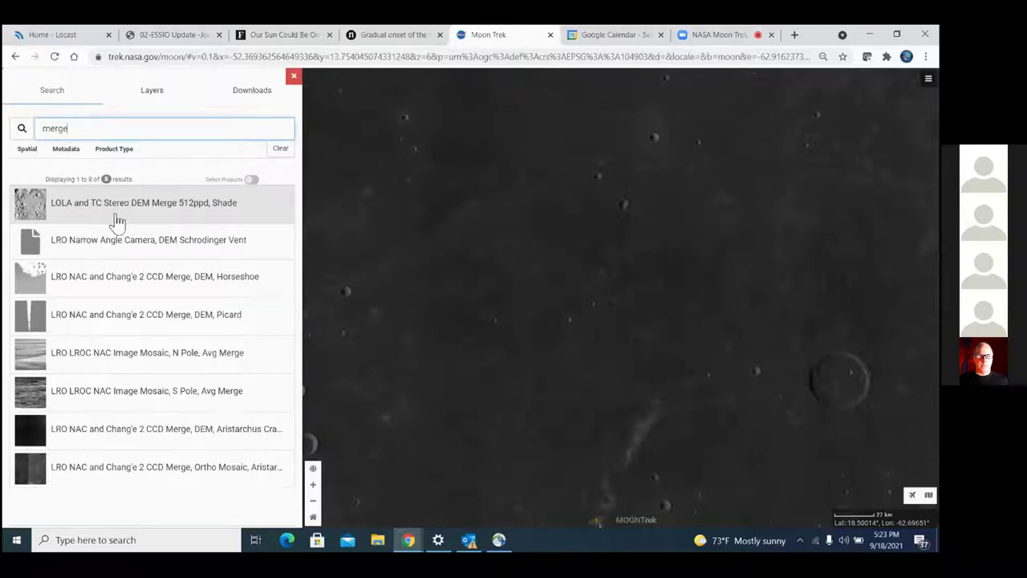
left_click(69, 220)
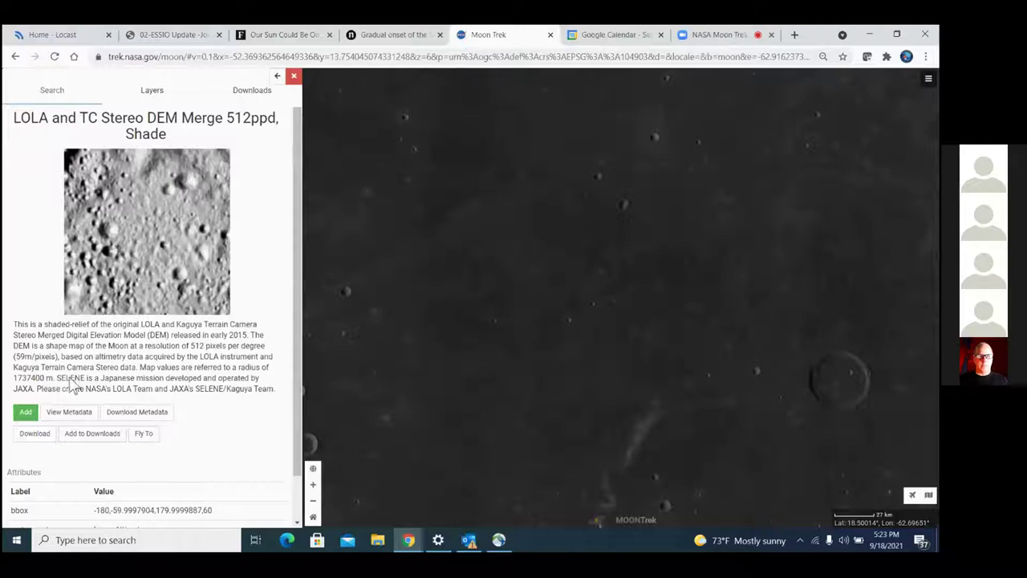
left_click(24, 414)
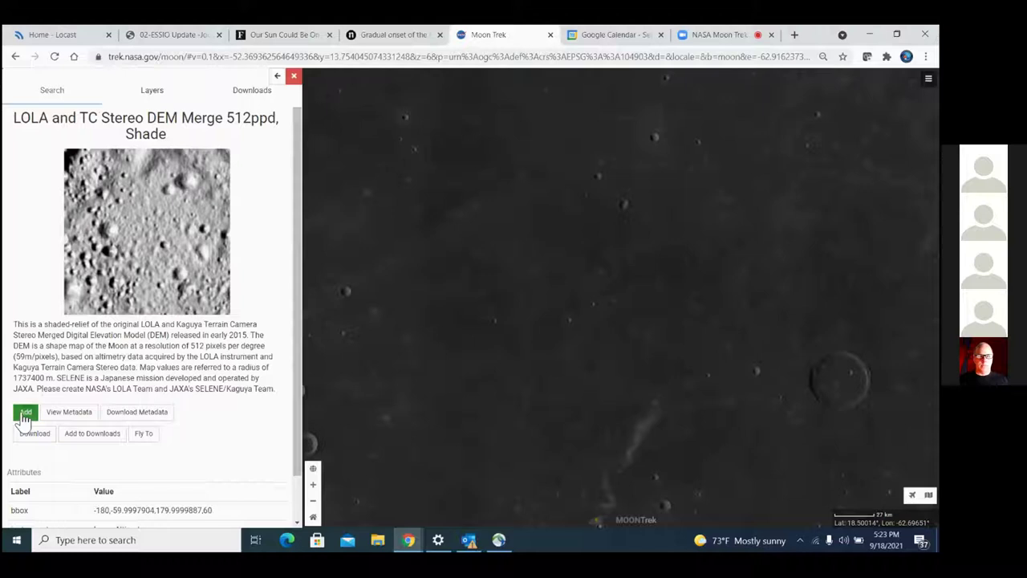
left_click(25, 414)
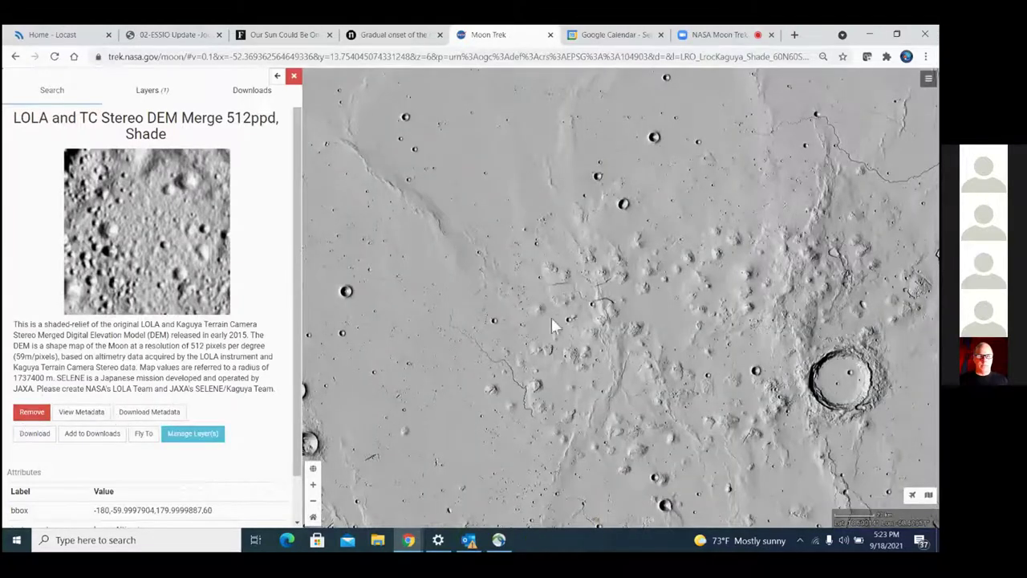
Calculate the elevation profile along a north-south line about 520 km long just west of Marius crater, and read the elevations along it
left_click_drag(596, 345, 559, 309)
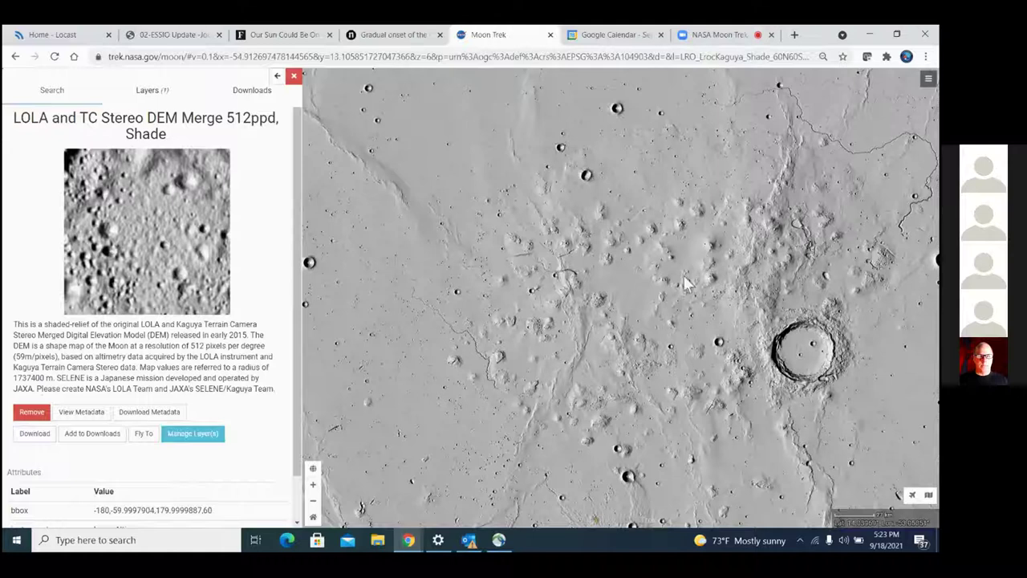
left_click(313, 504)
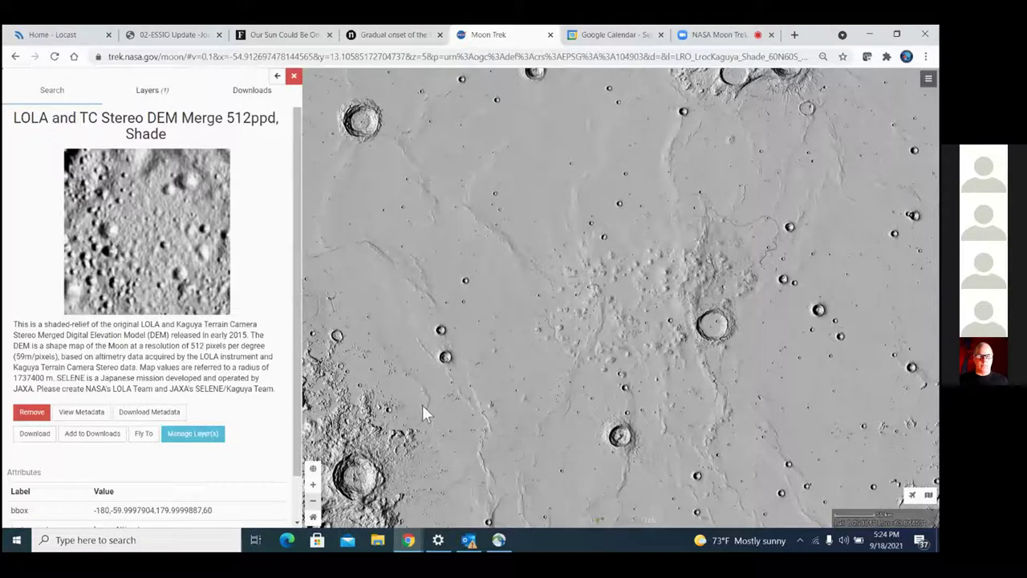
left_click_drag(559, 359, 523, 365)
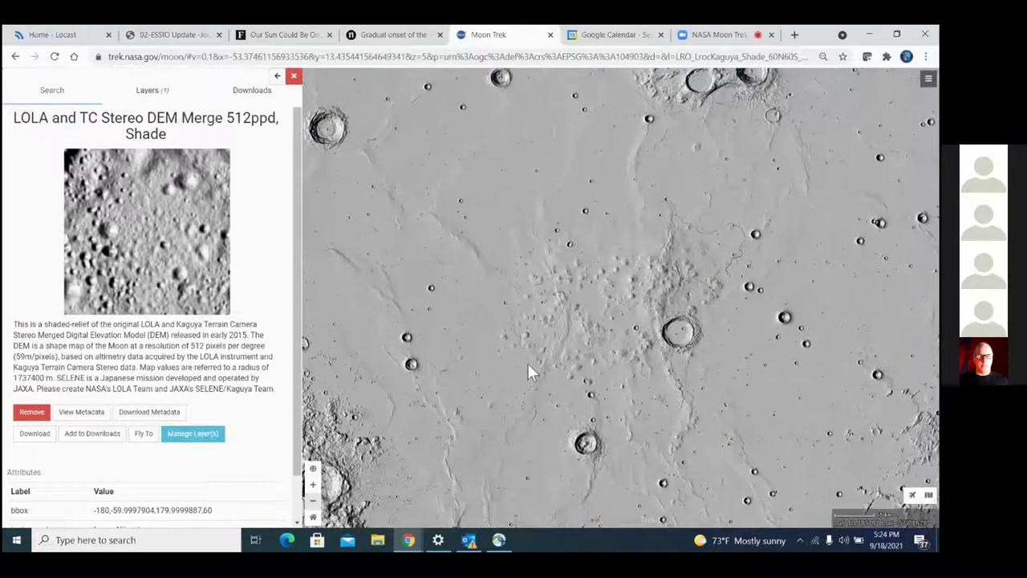
left_click(928, 81)
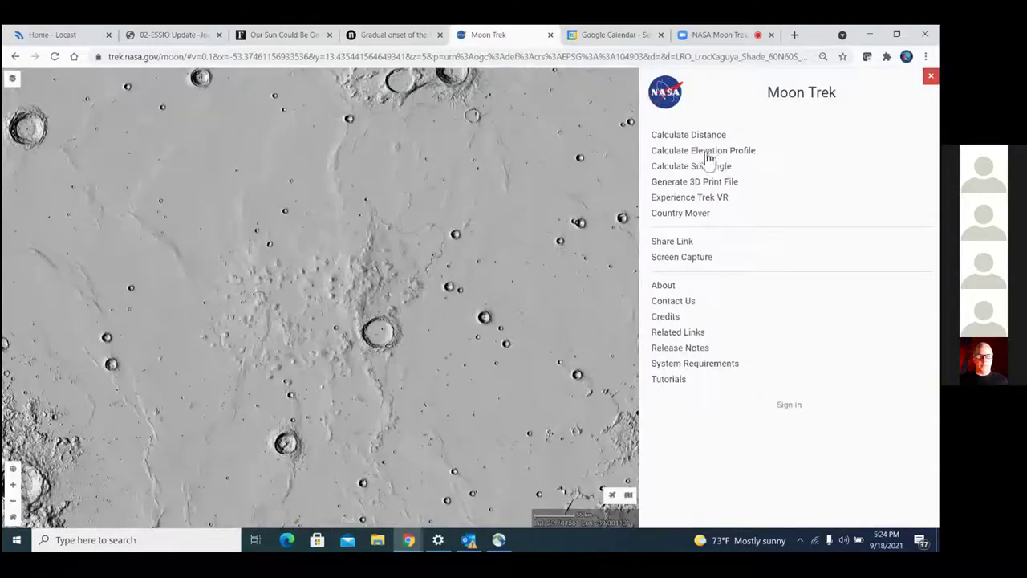
left_click(706, 152)
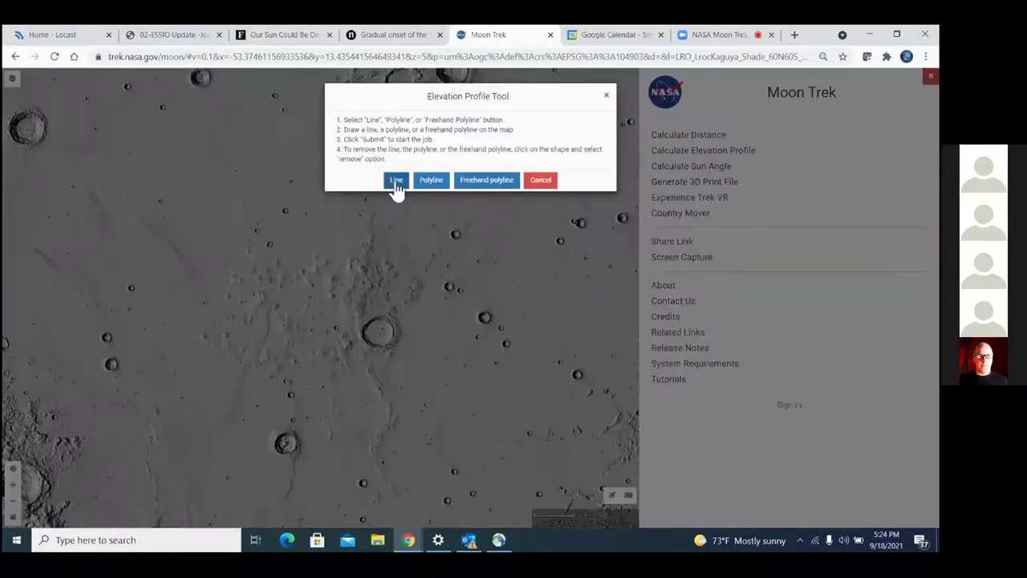
left_click(396, 182)
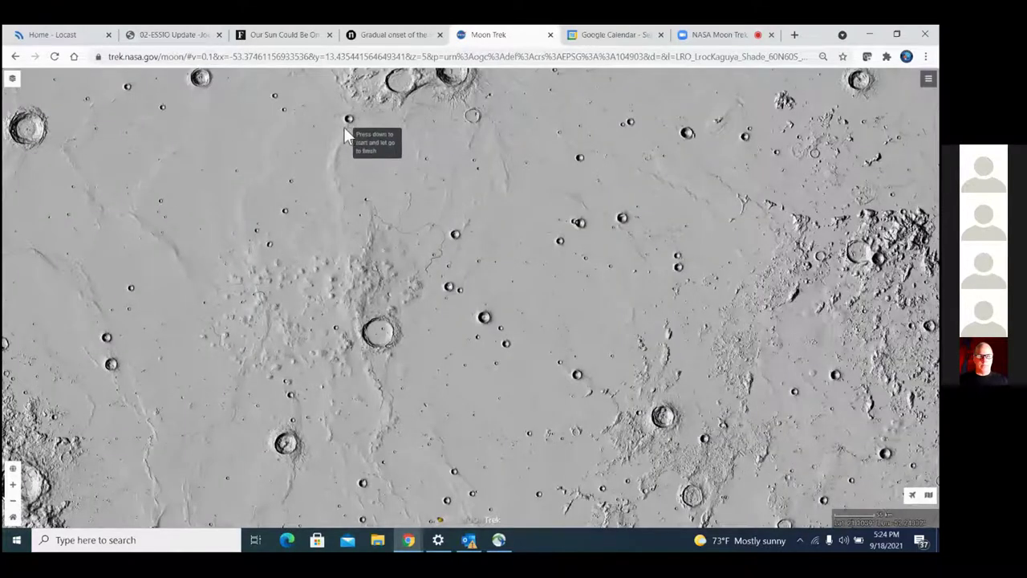
mouse_move(335, 122)
left_mouse_down()
mouse_move(324, 297)
mouse_move(330, 504)
left_mouse_up()
left_click(449, 143)
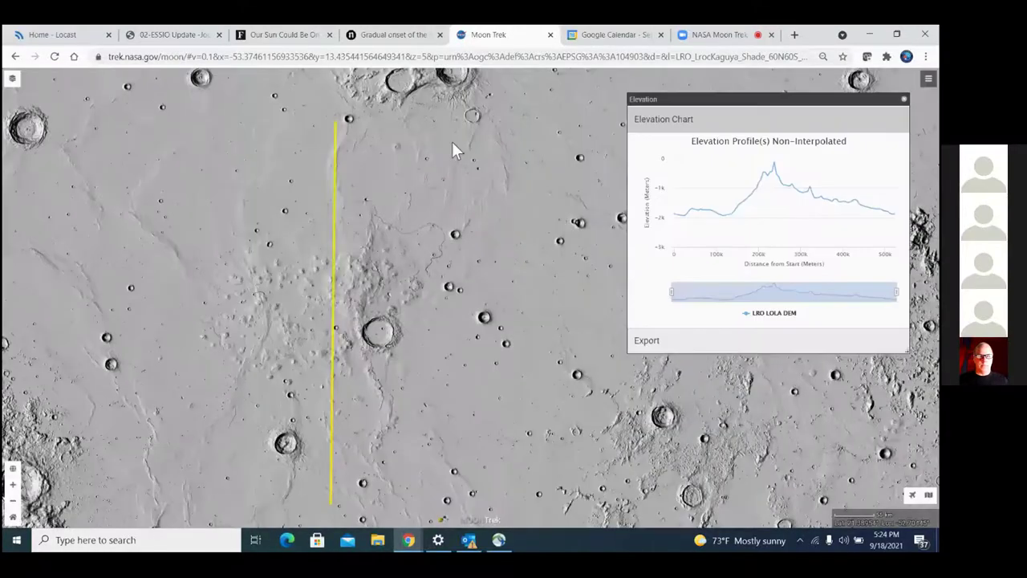
mouse_move(704, 211)
mouse_move(754, 183)
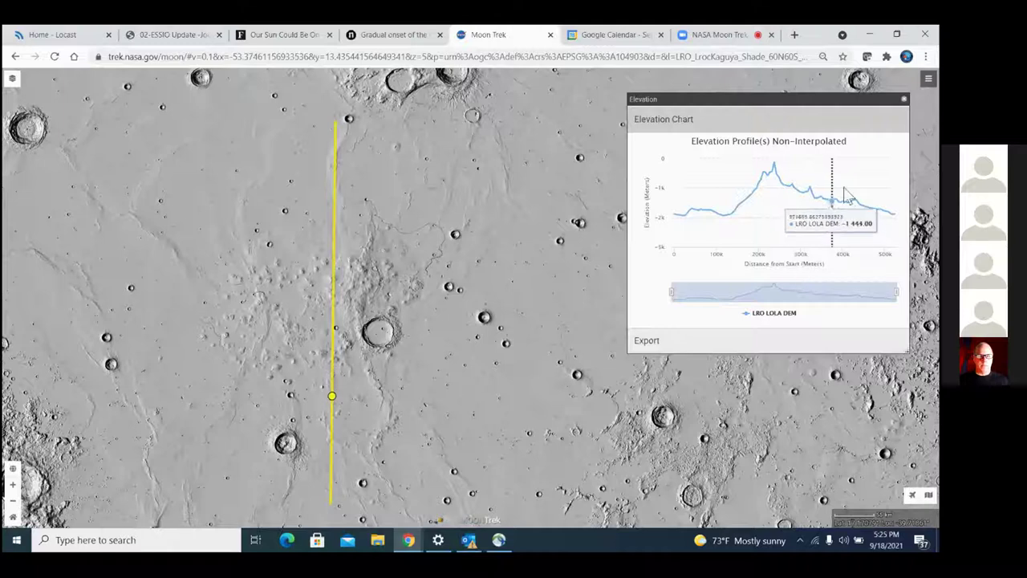
Close the elevation chart and remove the profile line from the map
left_click(904, 102)
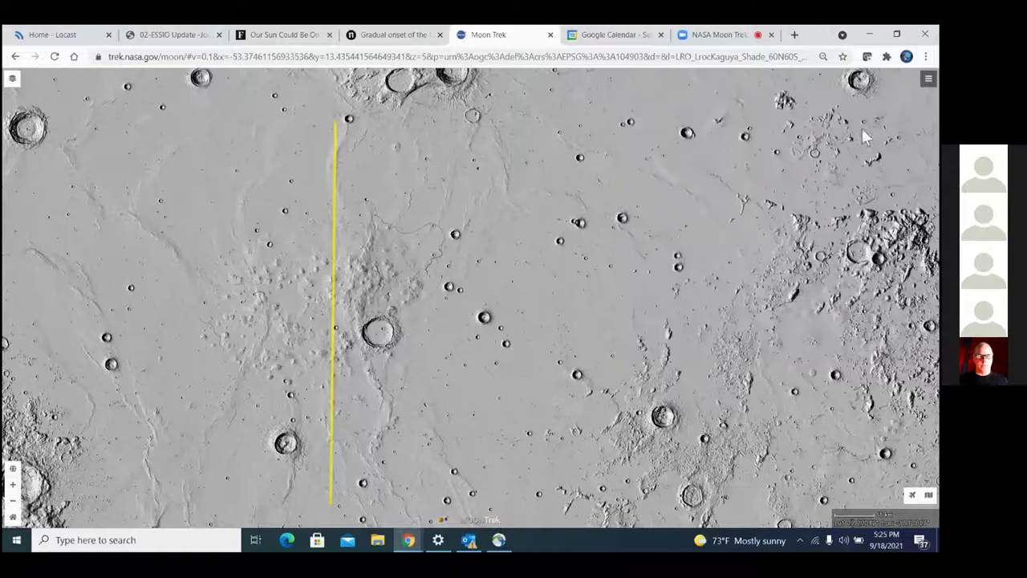
left_click(334, 470)
left_click(359, 500)
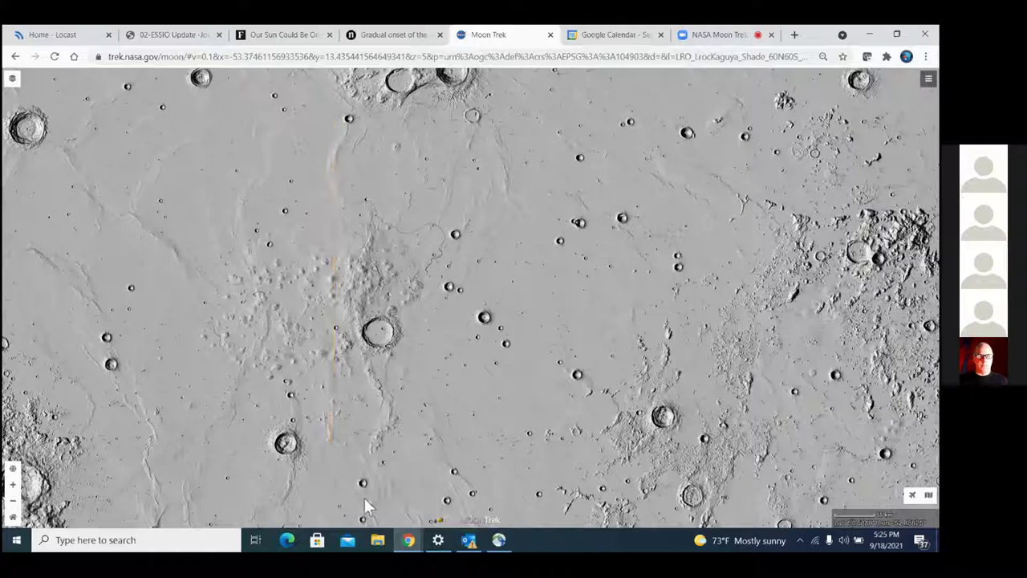
Clear the previous data product search and search for "free"
left_click_drag(439, 416, 578, 404)
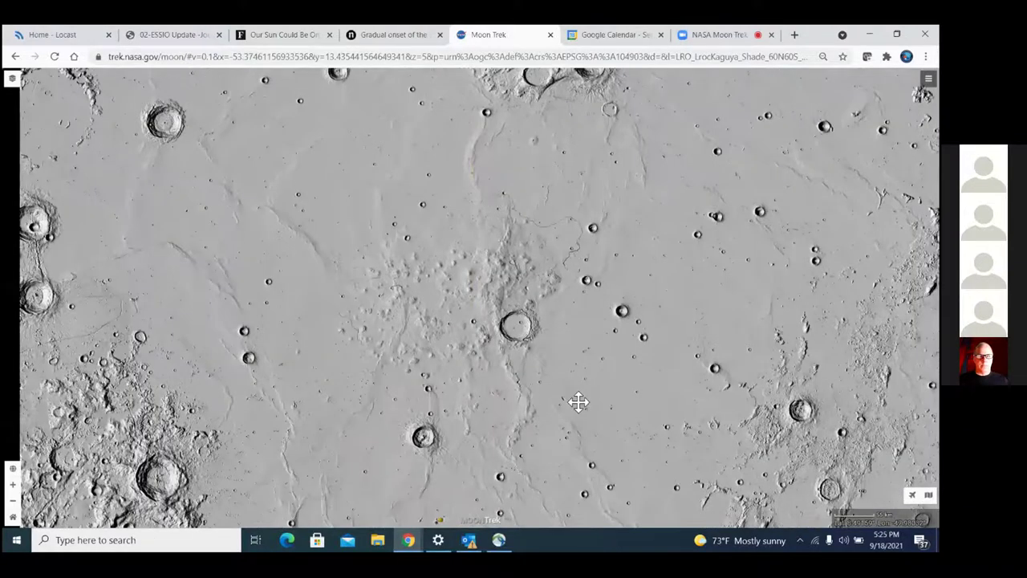
left_click(13, 81)
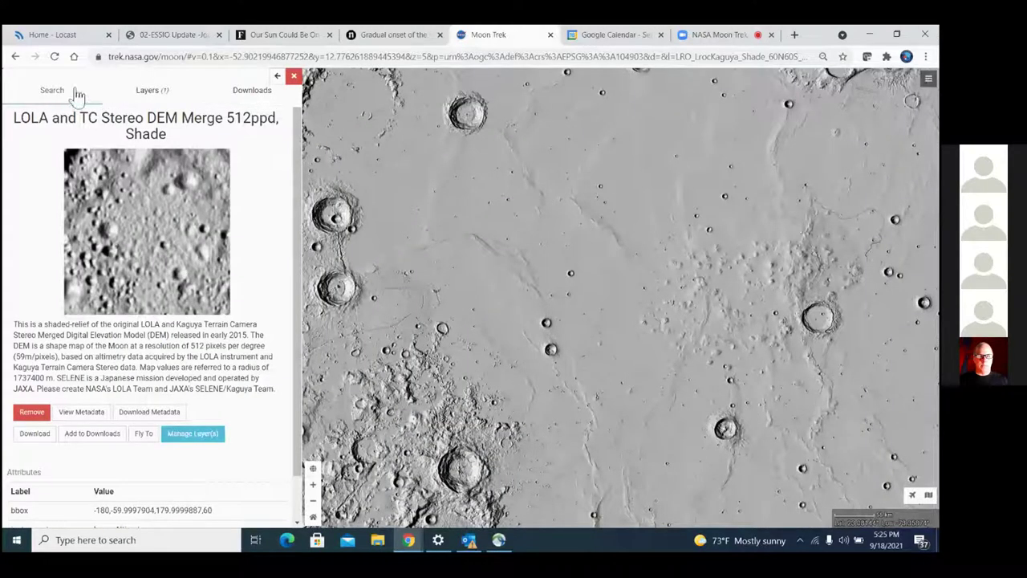
left_click(55, 91)
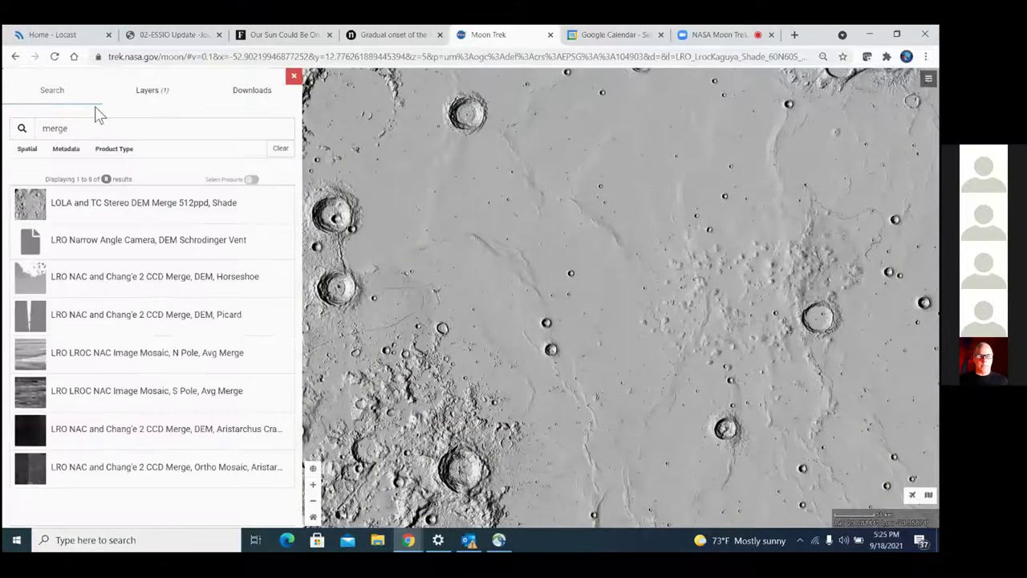
left_click(277, 152)
left_click(188, 129)
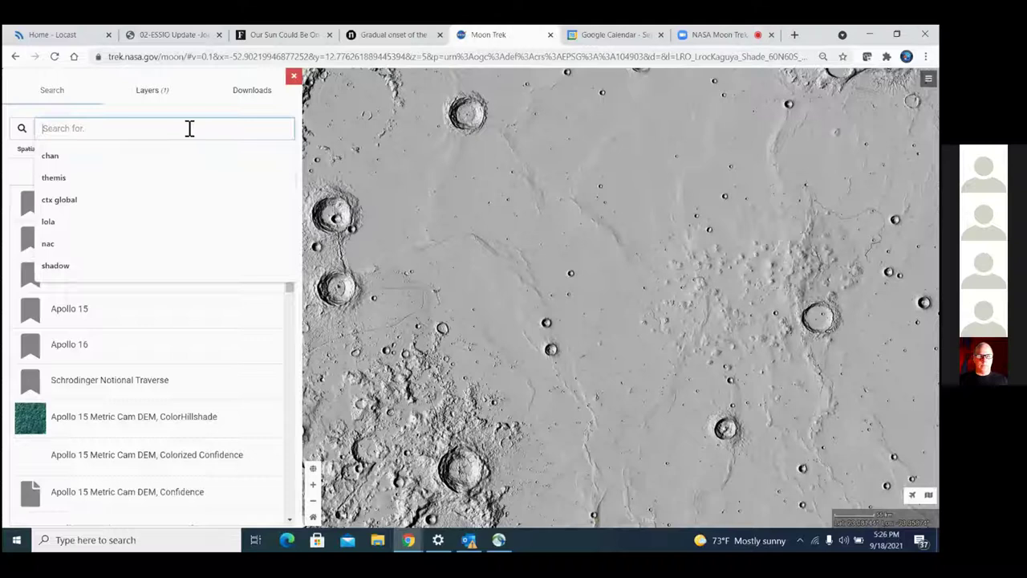
type("free")
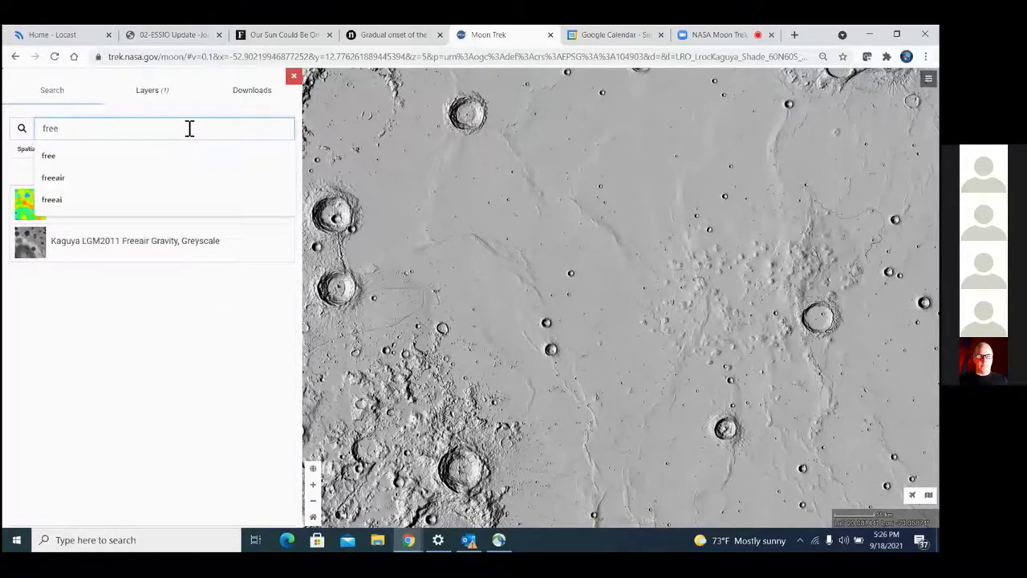
key("Return")
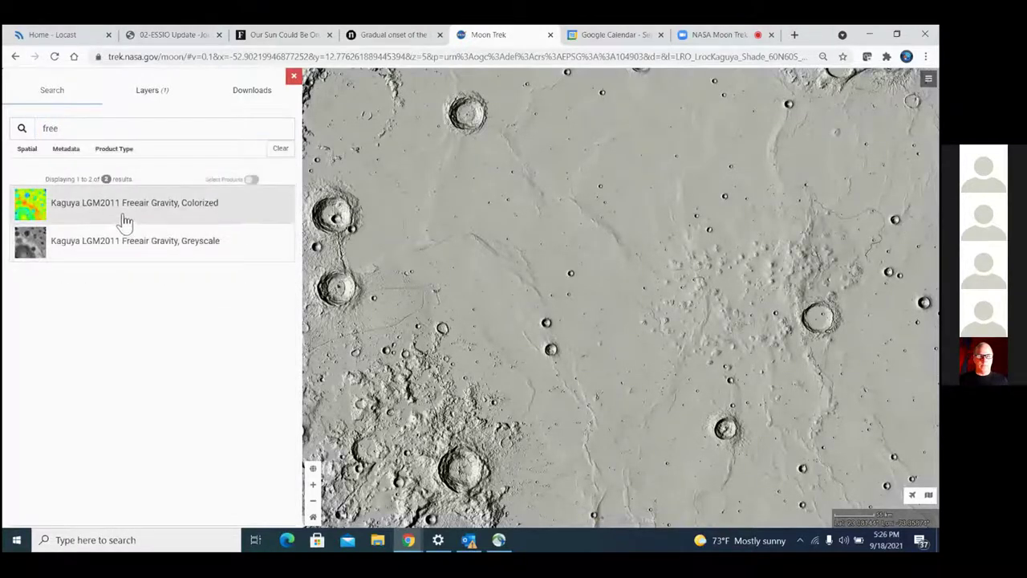
Add the Kaguya LGM2011 Freeair Gravity, Colorized layer to the map
left_click(124, 221)
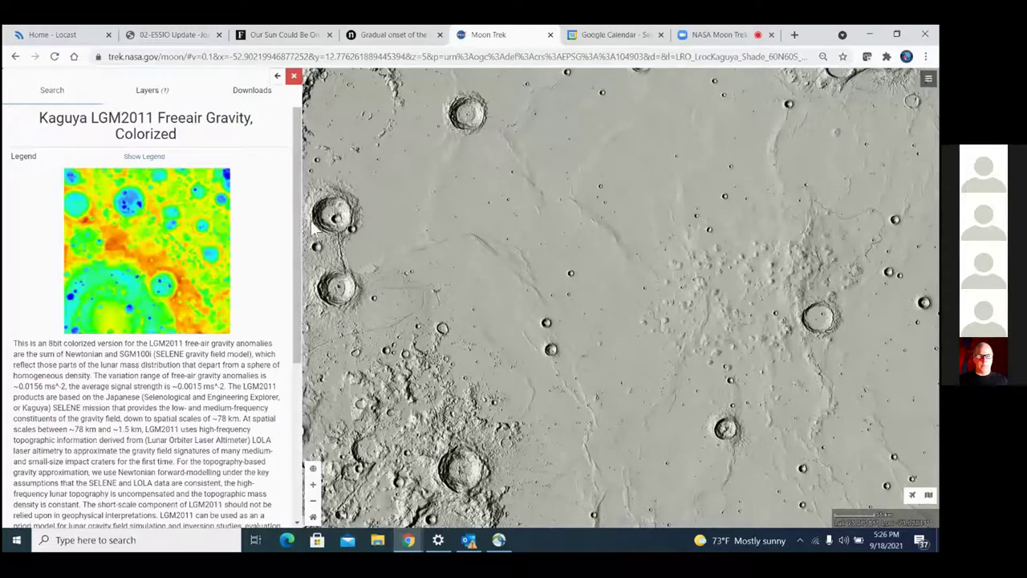
left_click_drag(297, 224, 292, 345)
left_click(25, 412)
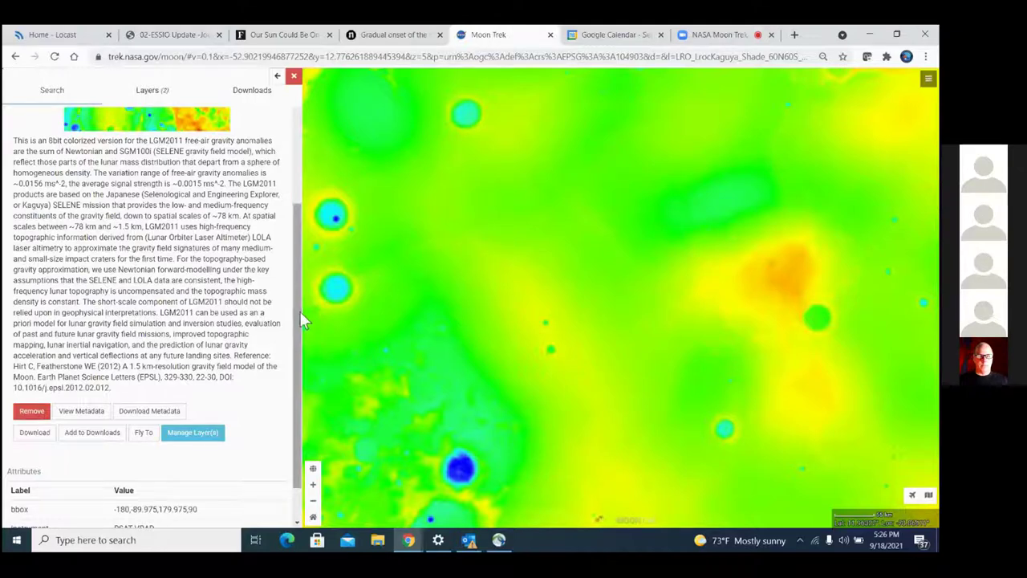
Hide and show the gravity layer twice to compare it with the shaded relief beneath
left_click_drag(296, 311, 300, 213)
left_click(152, 92)
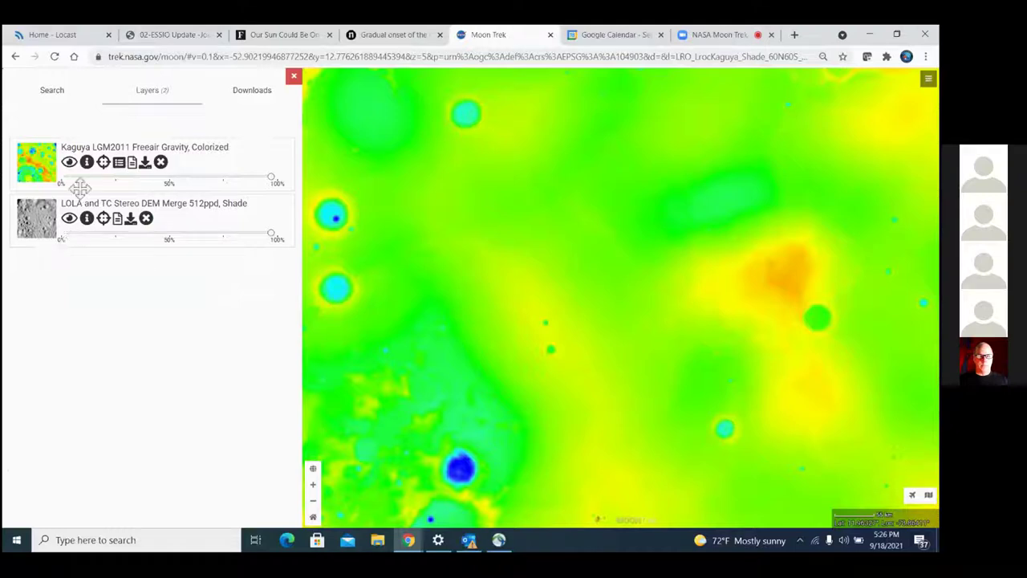
left_click(69, 164)
left_click(70, 164)
left_click(70, 163)
left_click(70, 163)
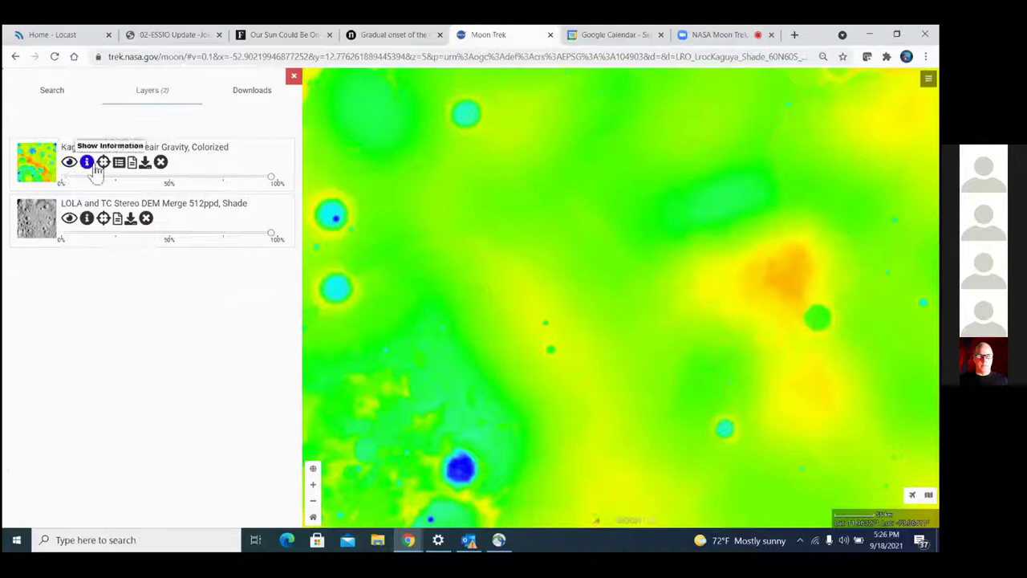
Read the gravity layer's description, close it, and display the layer's legend
left_click(87, 163)
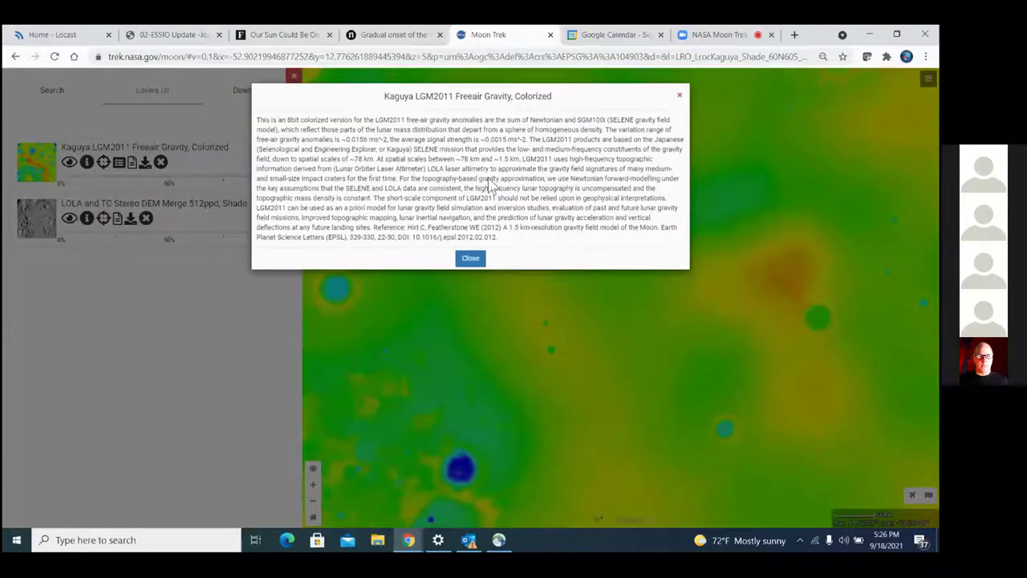
left_click(679, 98)
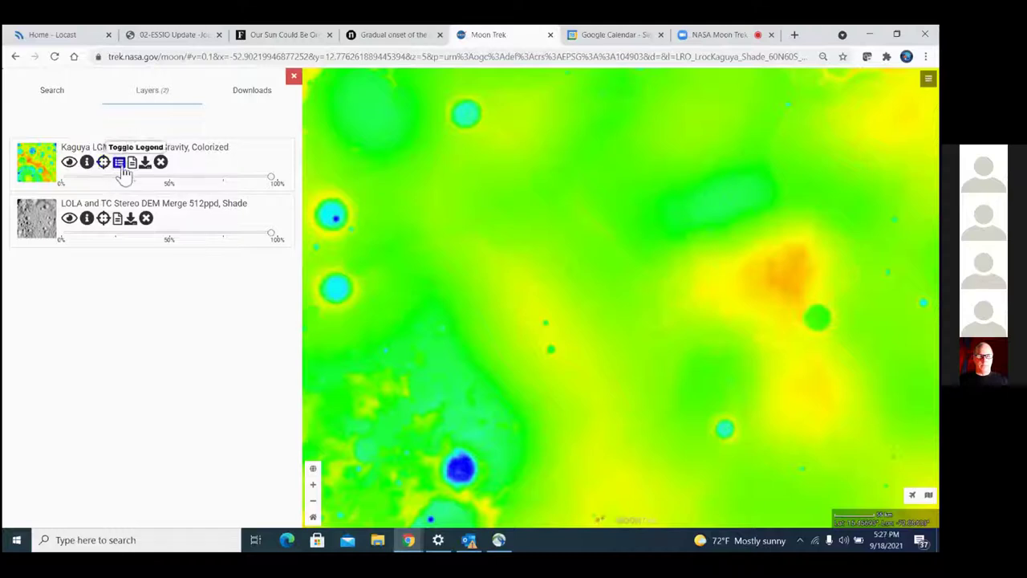
left_click(120, 164)
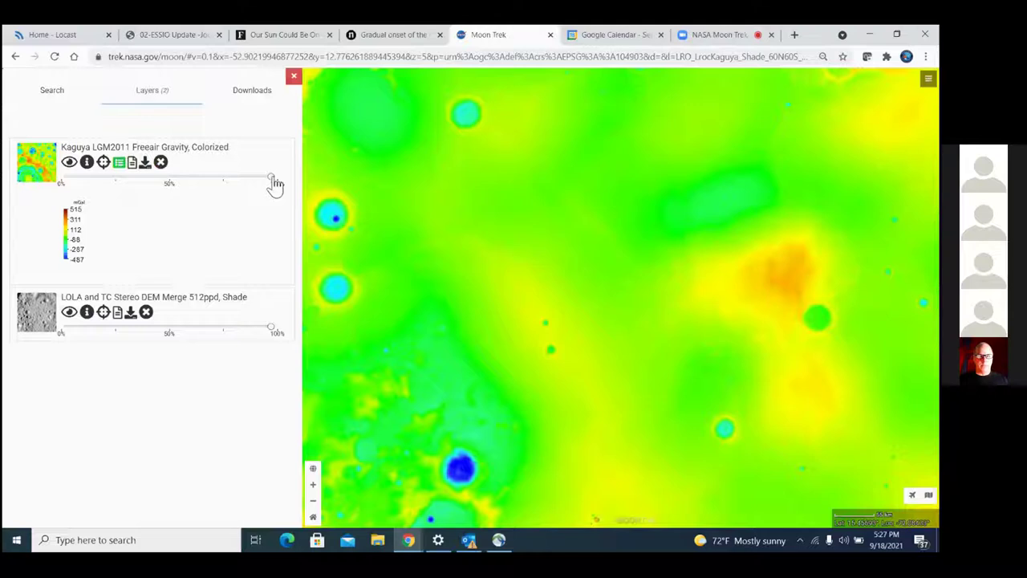
Set the gravity layer's opacity to about 55% and view the blend with the shaded relief across the full map
mouse_move(275, 184)
left_mouse_down()
mouse_move(161, 168)
mouse_move(179, 183)
left_mouse_up()
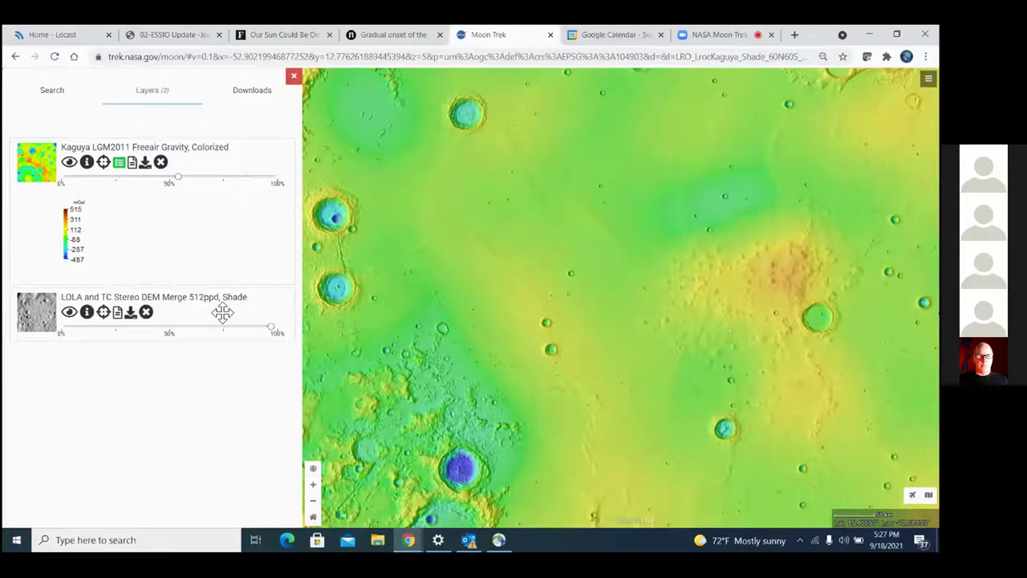
left_click(294, 79)
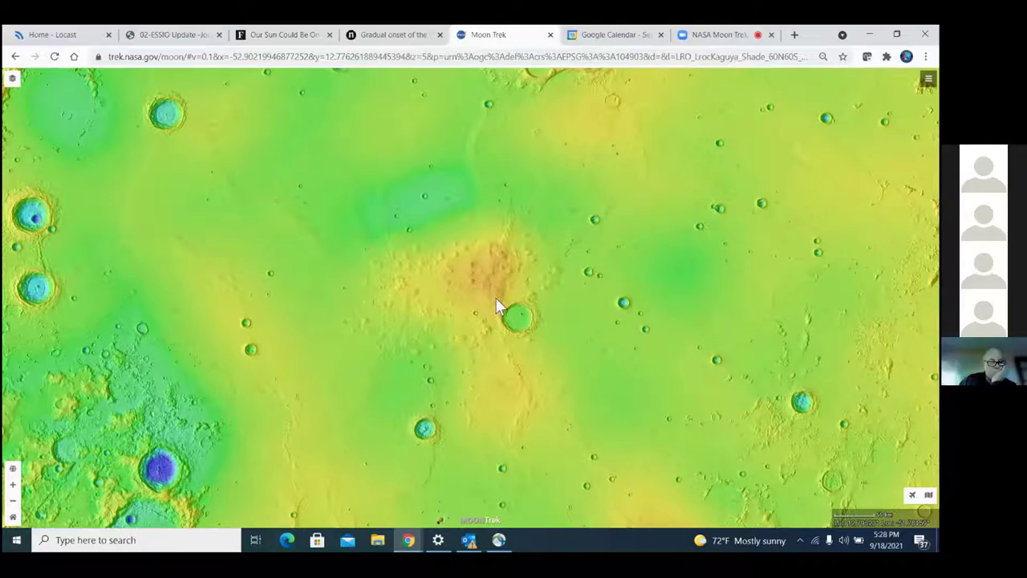
left_click(13, 84)
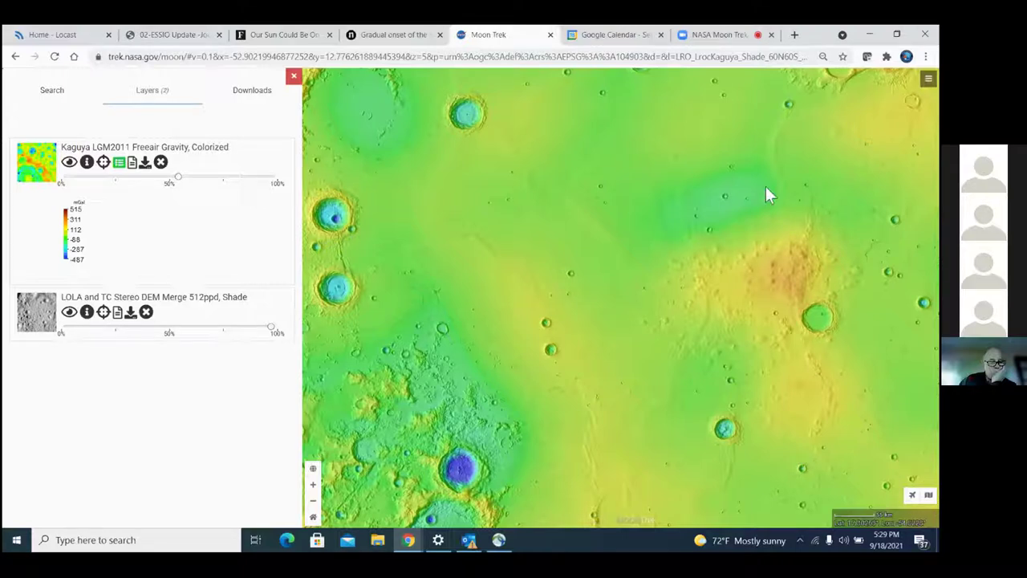
Copy the Share Trek URL for the current map view and close the sharing dialog
left_click(928, 79)
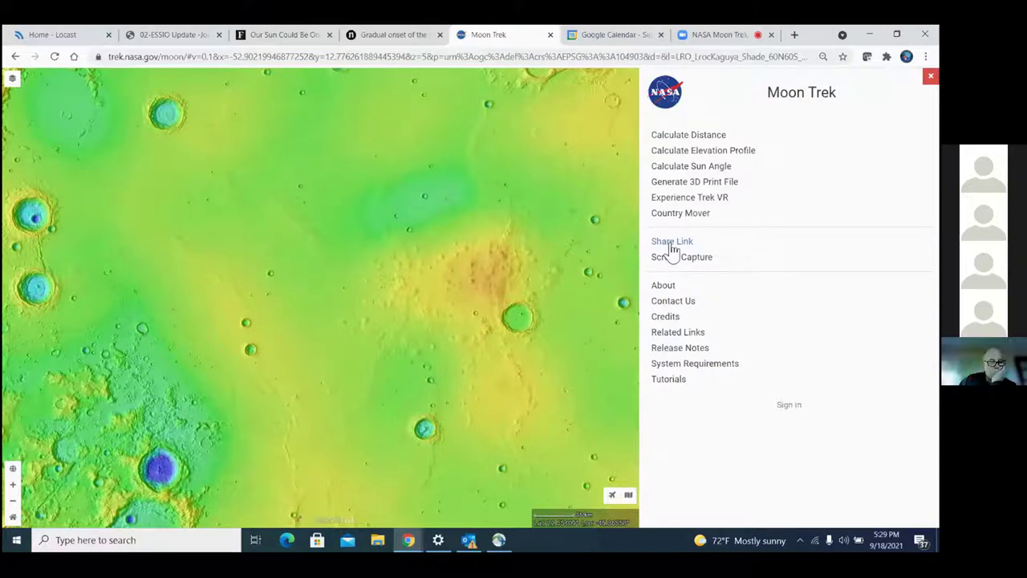
left_click(671, 243)
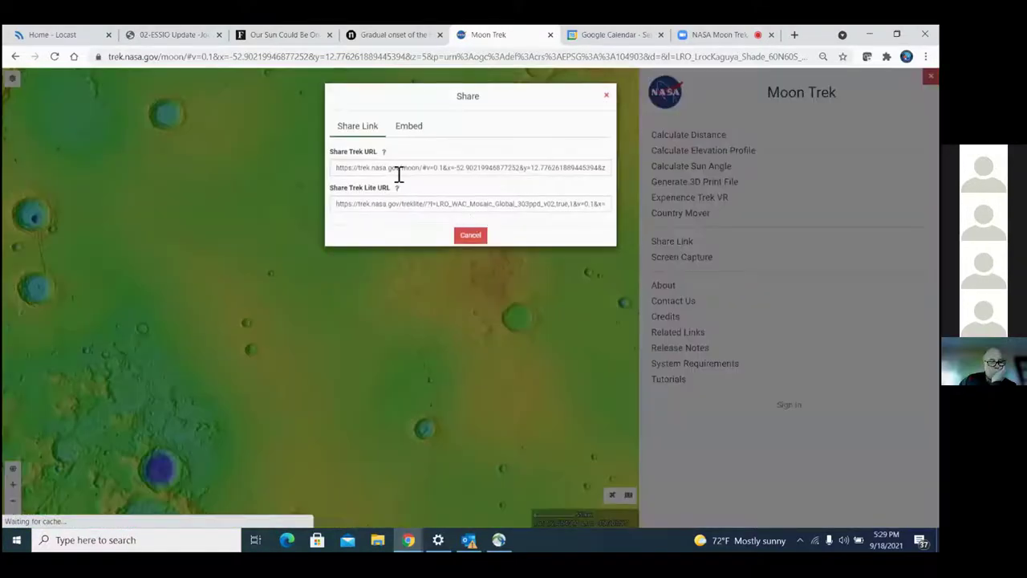
left_click_drag(337, 168, 657, 161)
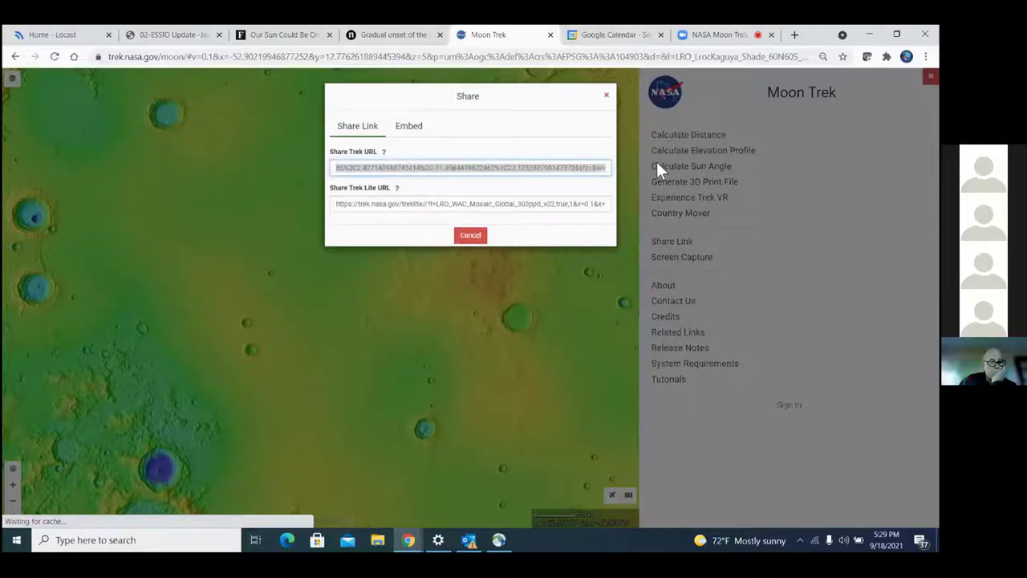
right_click(508, 168)
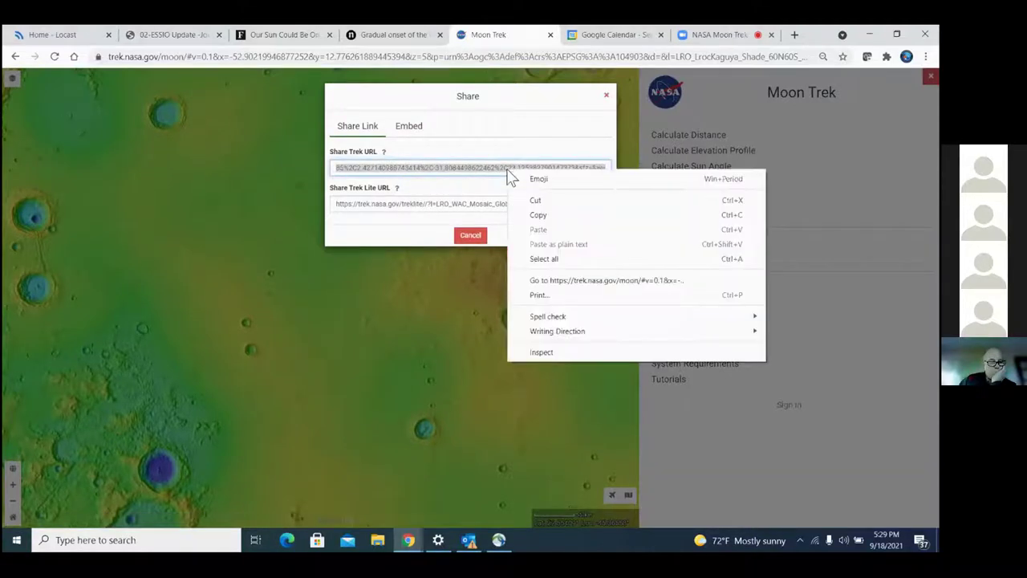
left_click(547, 218)
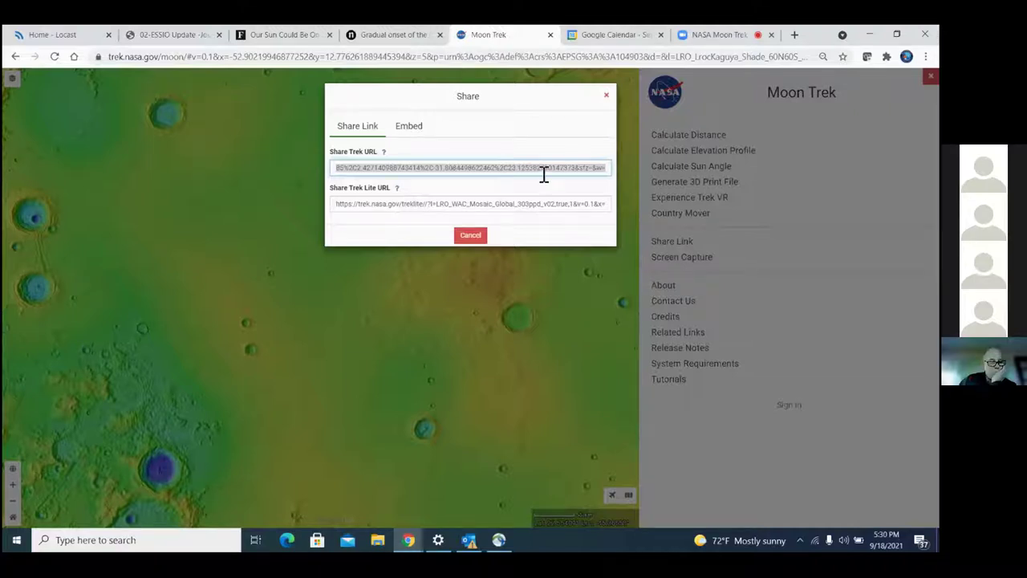
left_click(607, 101)
left_click(606, 97)
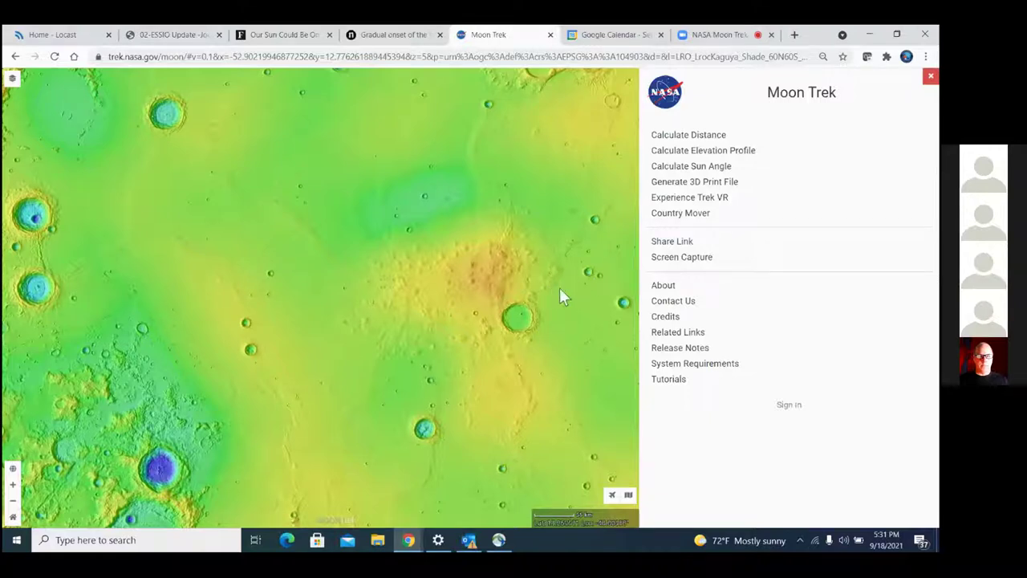
Hide both the Kaguya gravity layer and the LOLA and TC Stereo DEM Merge layer
left_click(13, 80)
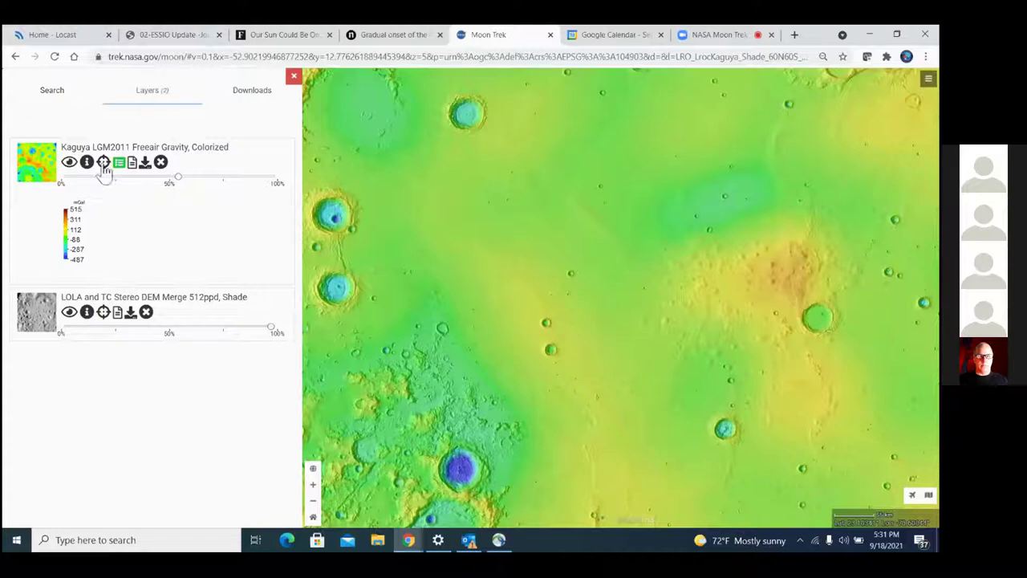
left_click(71, 164)
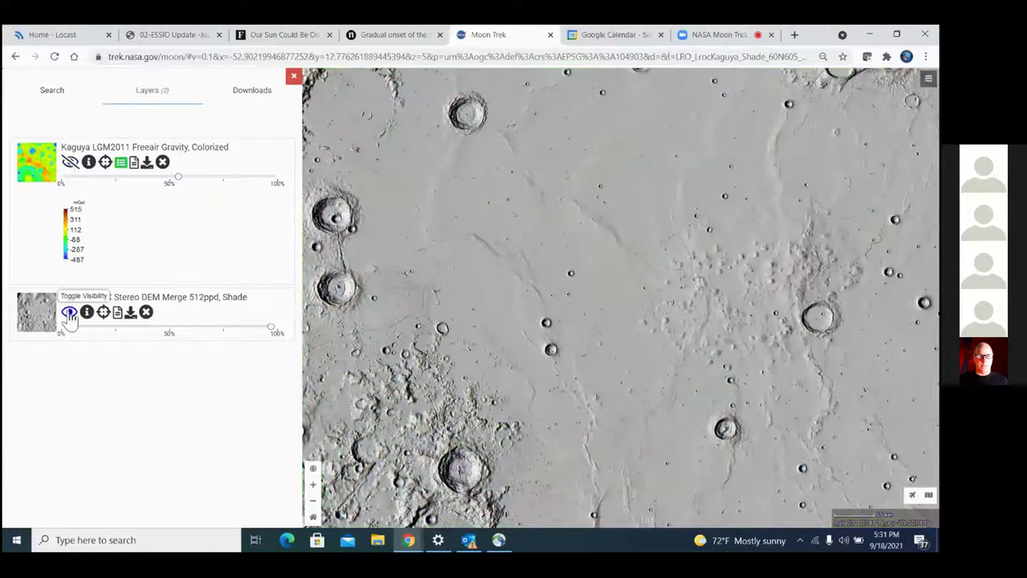
left_click(69, 312)
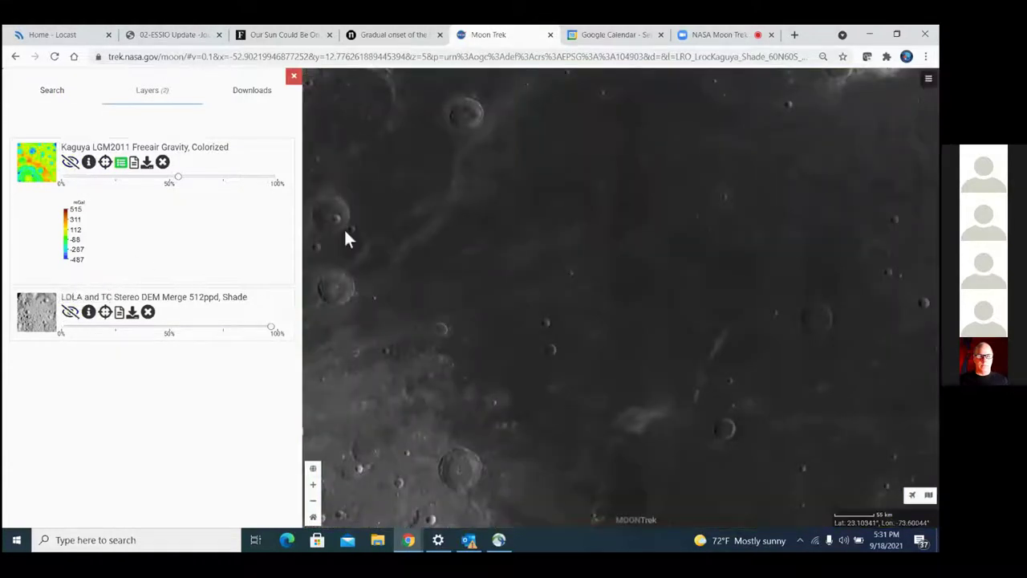
Turn on the Nomenclature labels, view the feature names between Copernicus and Kepler, and turn the labels off again
left_click_drag(495, 272, 451, 248)
left_click_drag(593, 262, 505, 243)
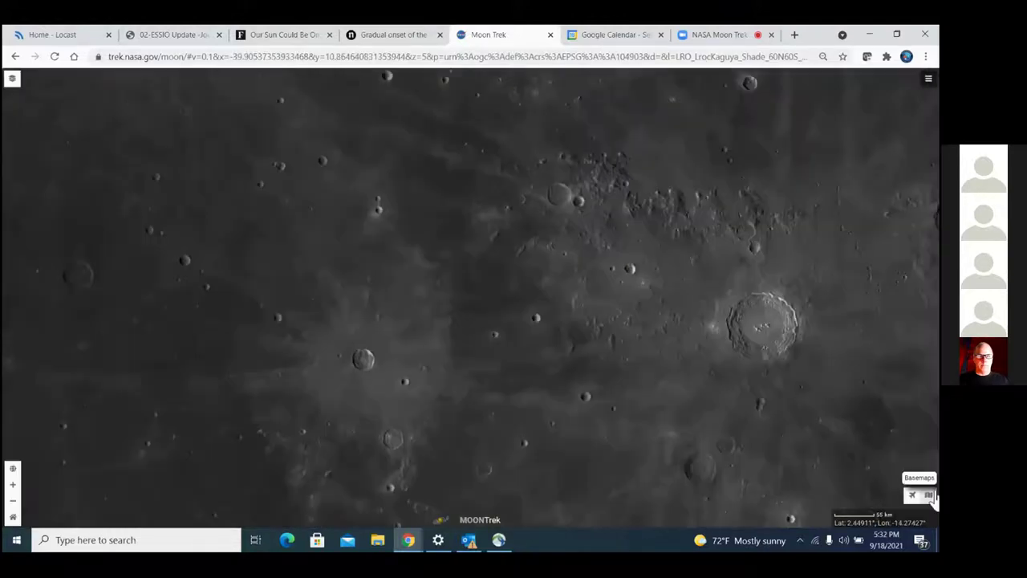
left_click(930, 497)
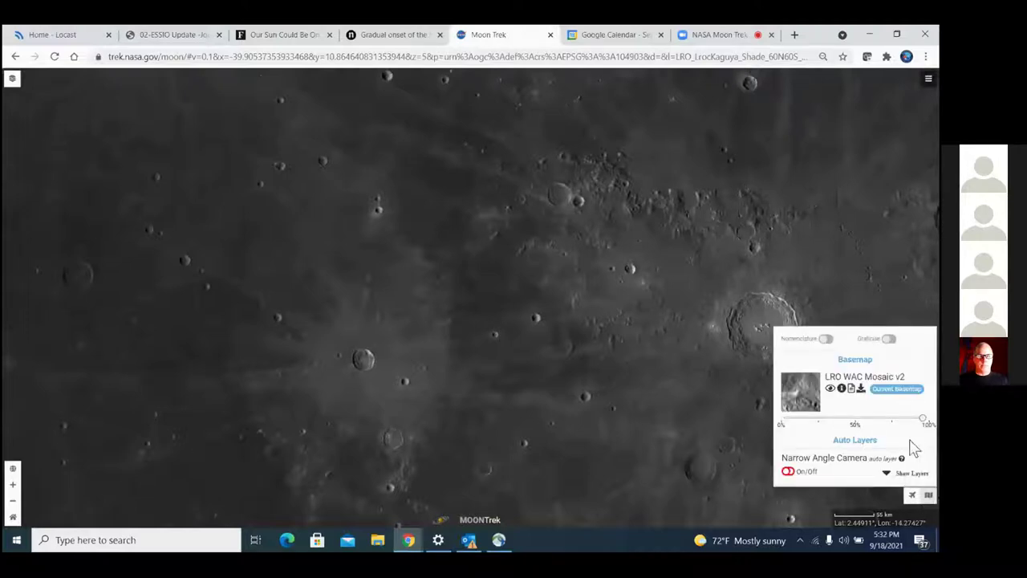
left_click(825, 339)
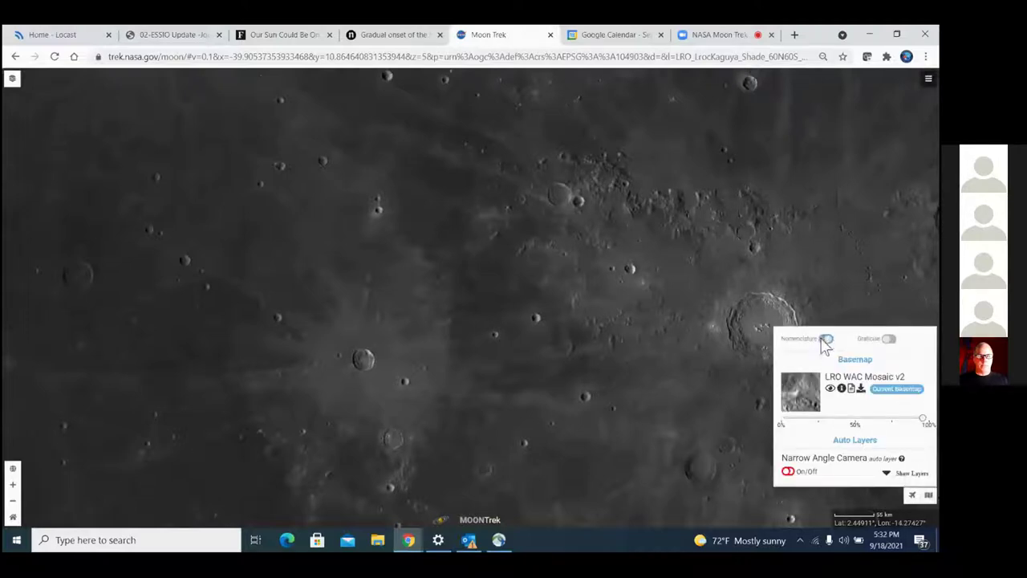
left_click_drag(673, 392, 602, 353)
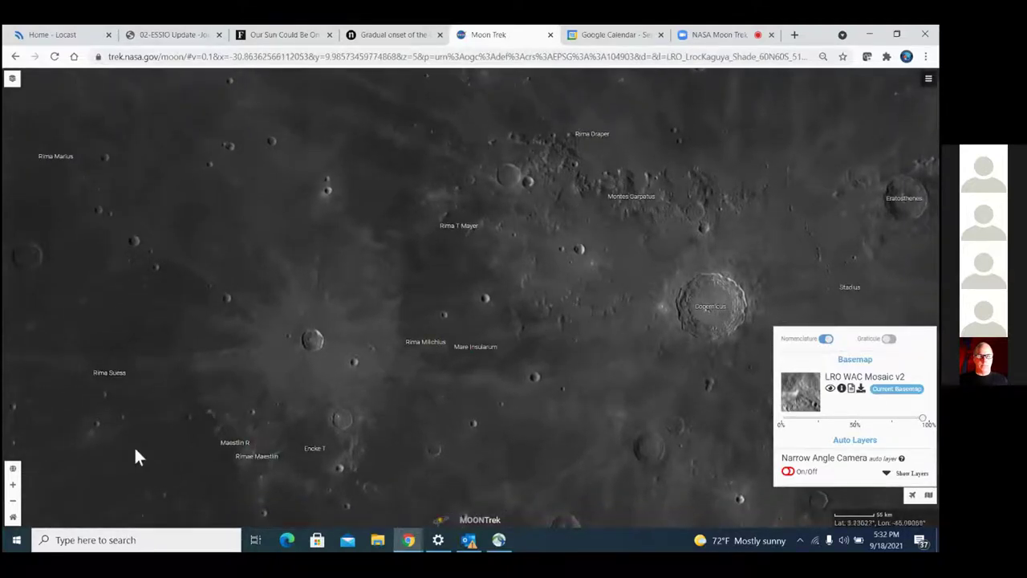
left_click(12, 485)
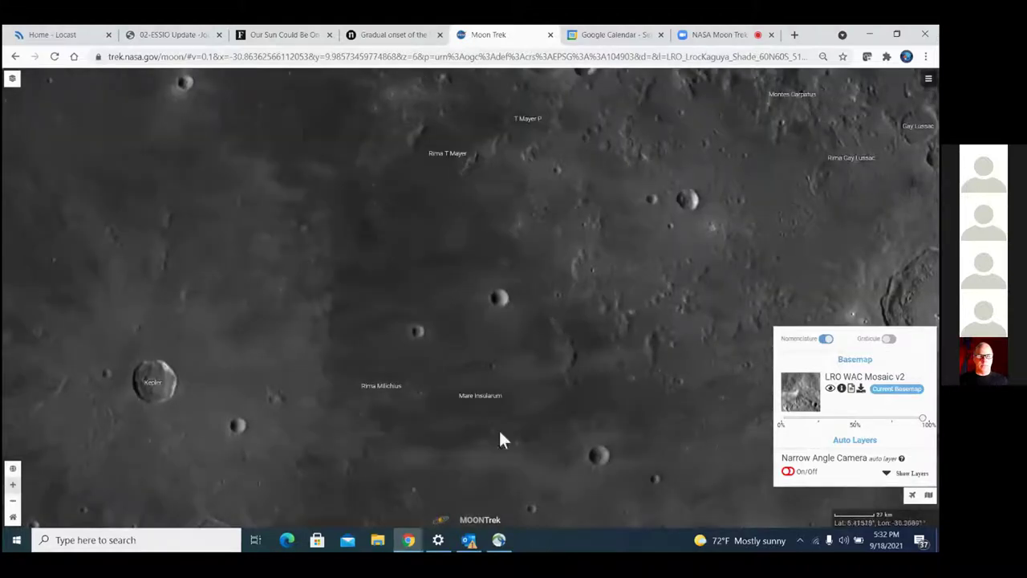
left_click(826, 339)
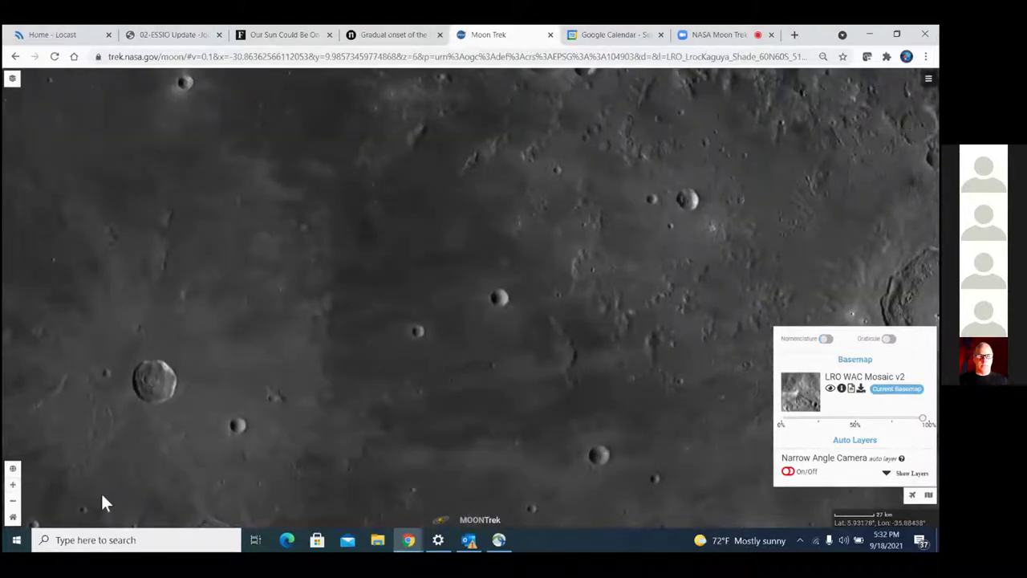
left_click(12, 504)
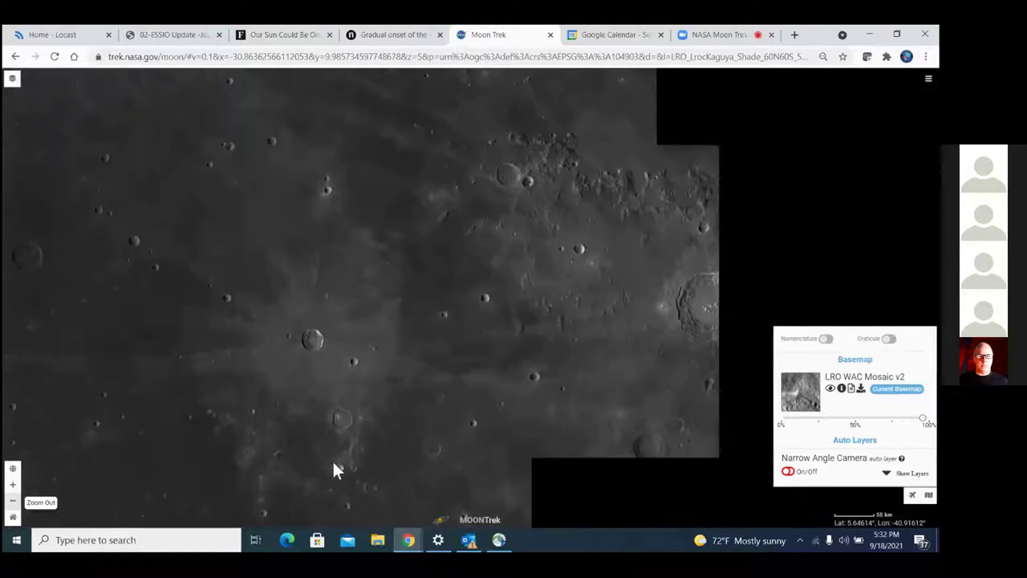
Overlay the Graticule to view the latitude and longitude lines around Copernicus, and hide the grid again
left_click(889, 339)
left_click_drag(588, 349, 484, 404)
left_click_drag(554, 345, 566, 353)
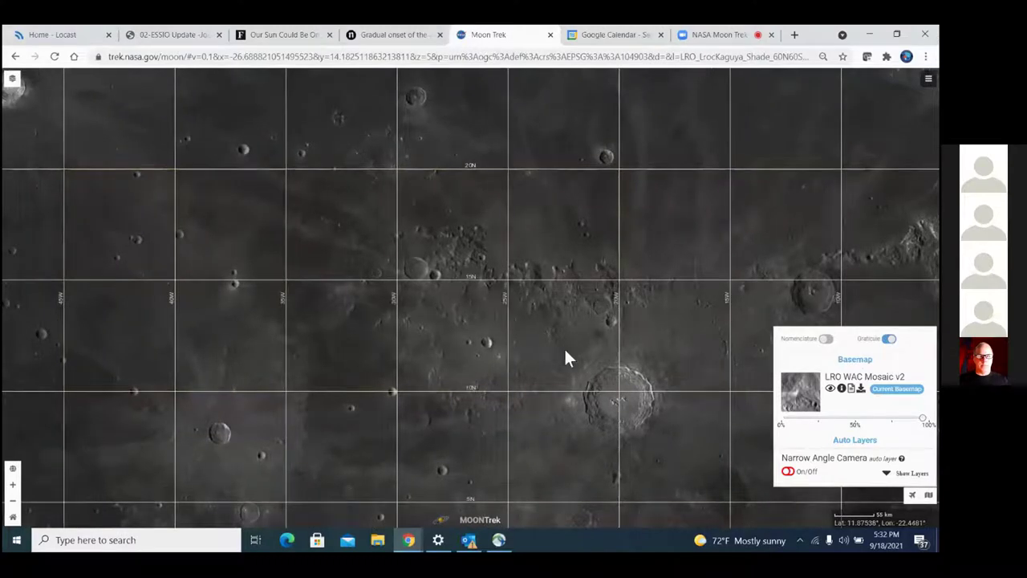
left_click(893, 341)
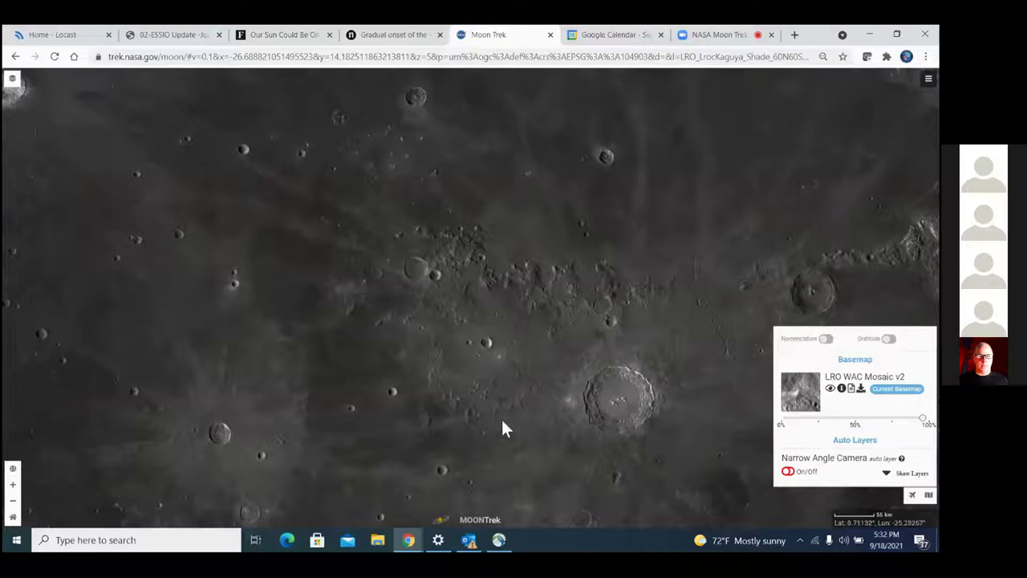
left_click(928, 495)
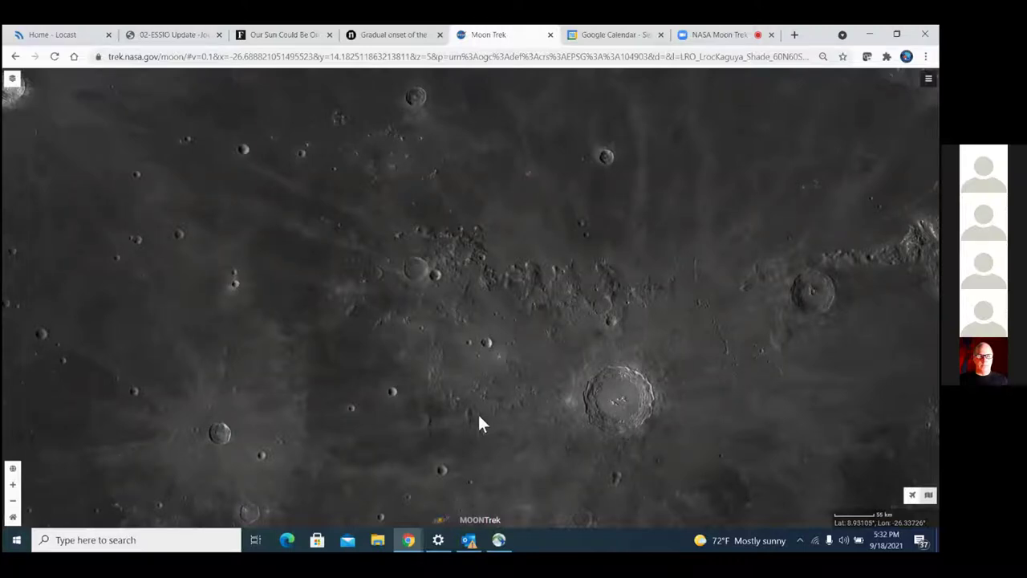
Examine Copernicus crater's terraced walls, floor and central peaks up close on the LRO WAC Mosaic v2 basemap
left_click(929, 496)
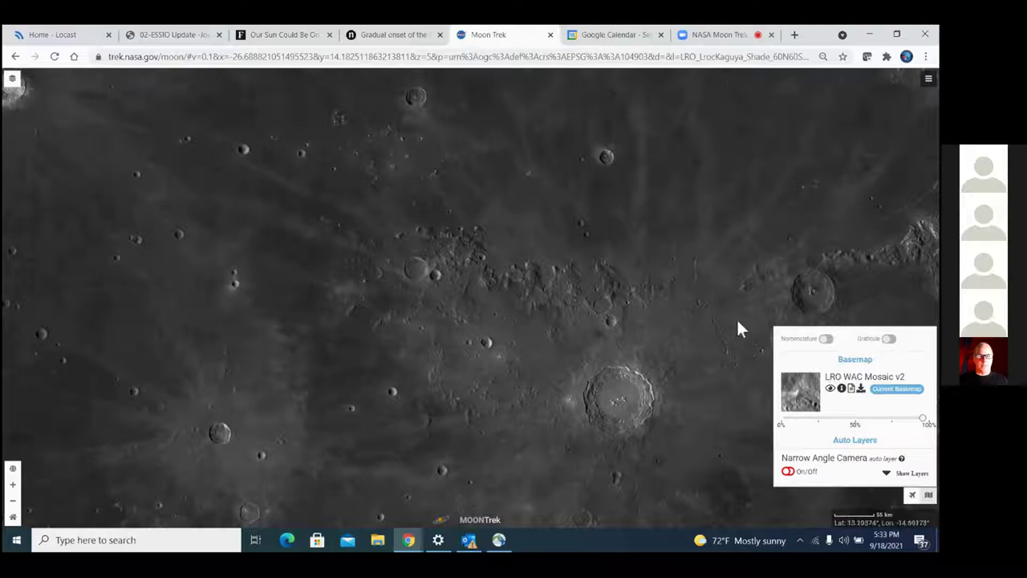
left_click_drag(682, 340, 541, 338)
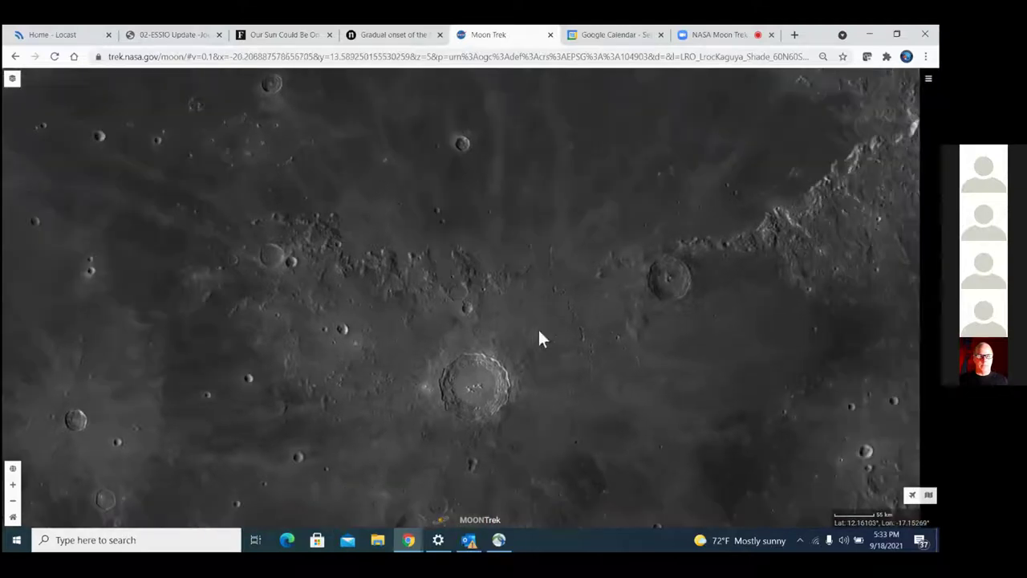
left_click(13, 487)
left_click(13, 487)
left_click_drag(298, 360, 402, 184)
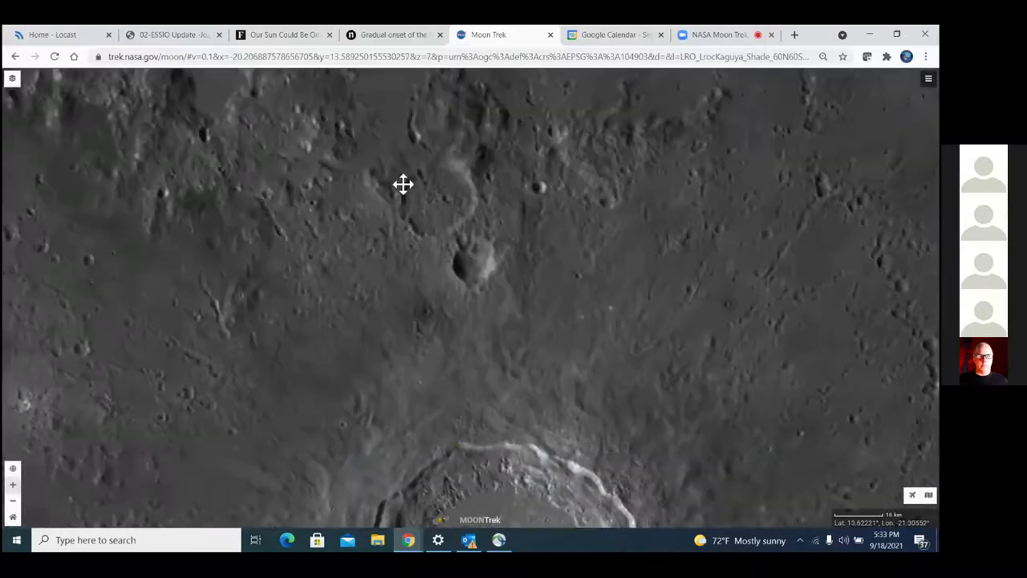
left_click_drag(396, 367, 408, 204)
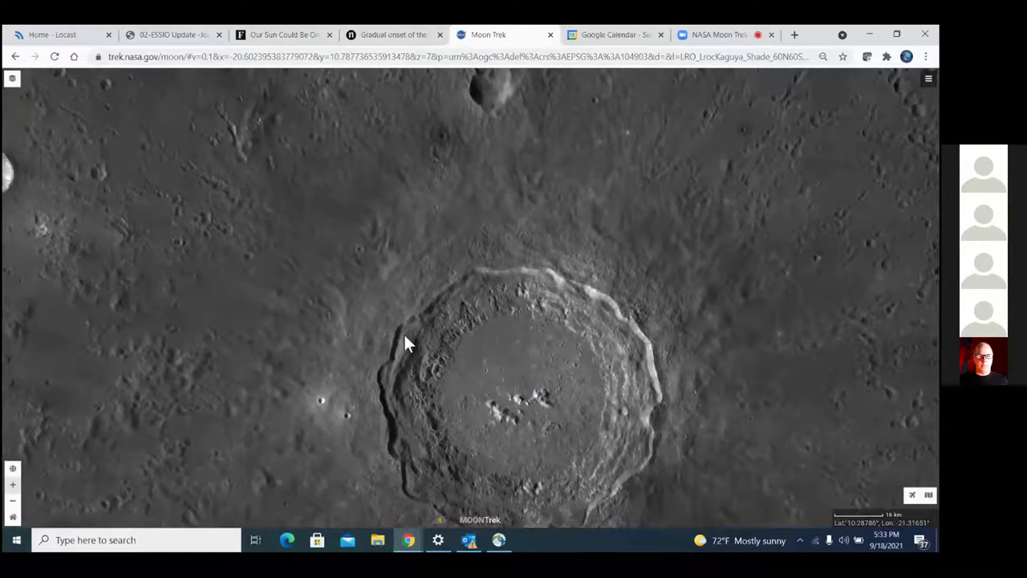
left_click_drag(406, 344, 395, 255)
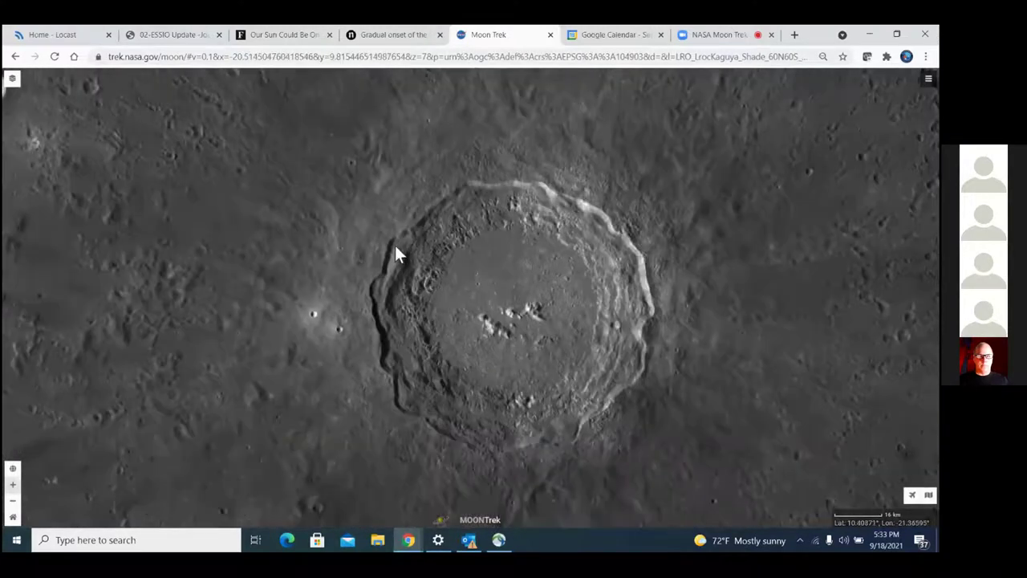
left_click(13, 487)
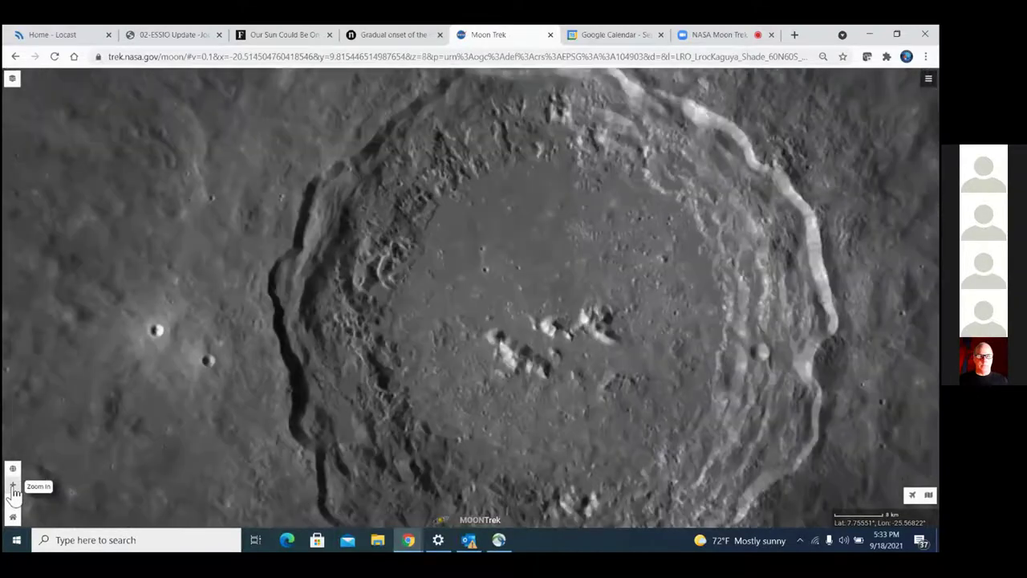
left_click(13, 487)
left_click_drag(390, 371, 252, 341)
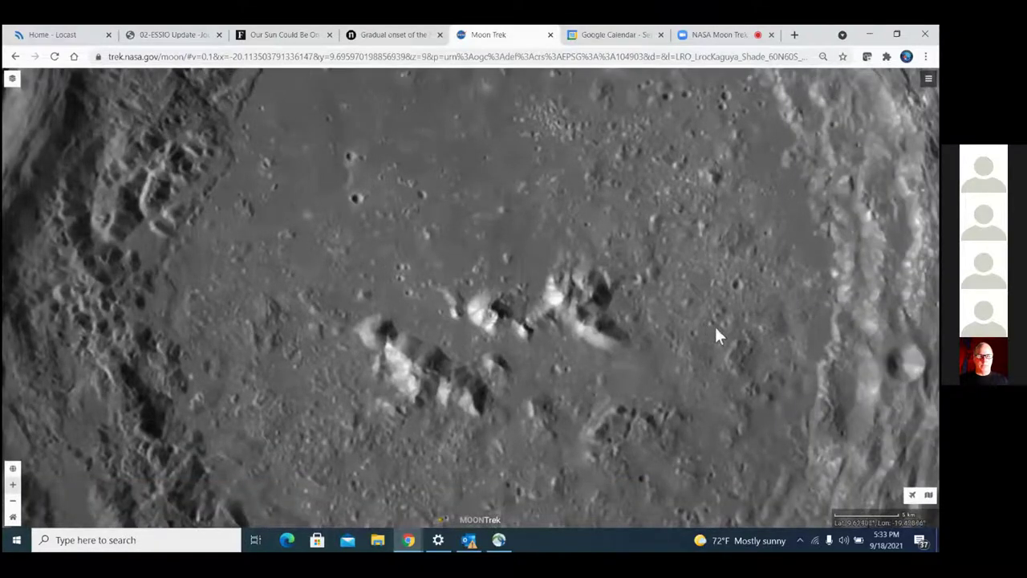
Turn on the Narrow Angle Camera auto layer over the LRO WAC Mosaic v2 basemap
left_click(929, 497)
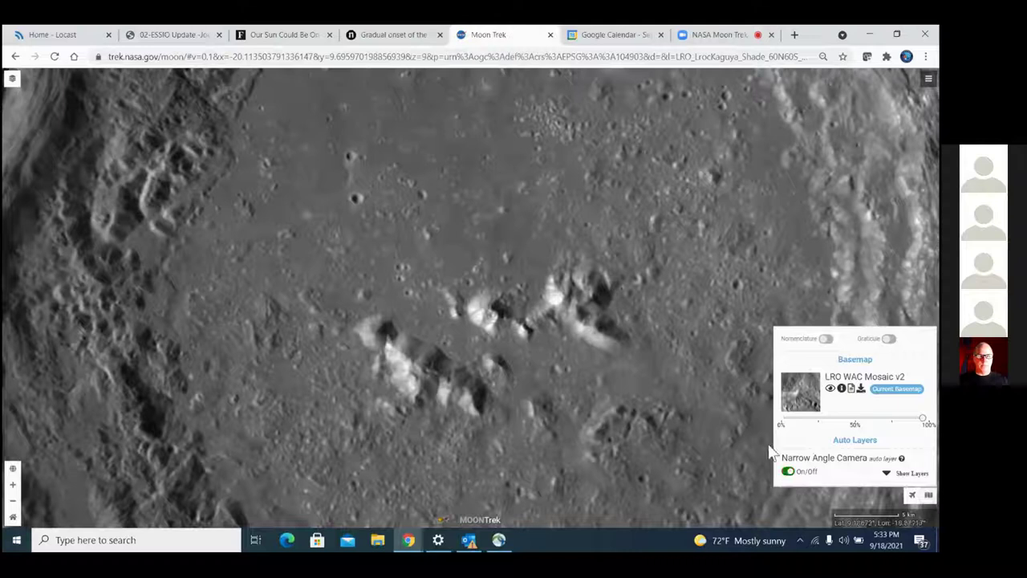
left_click_drag(543, 394, 531, 368)
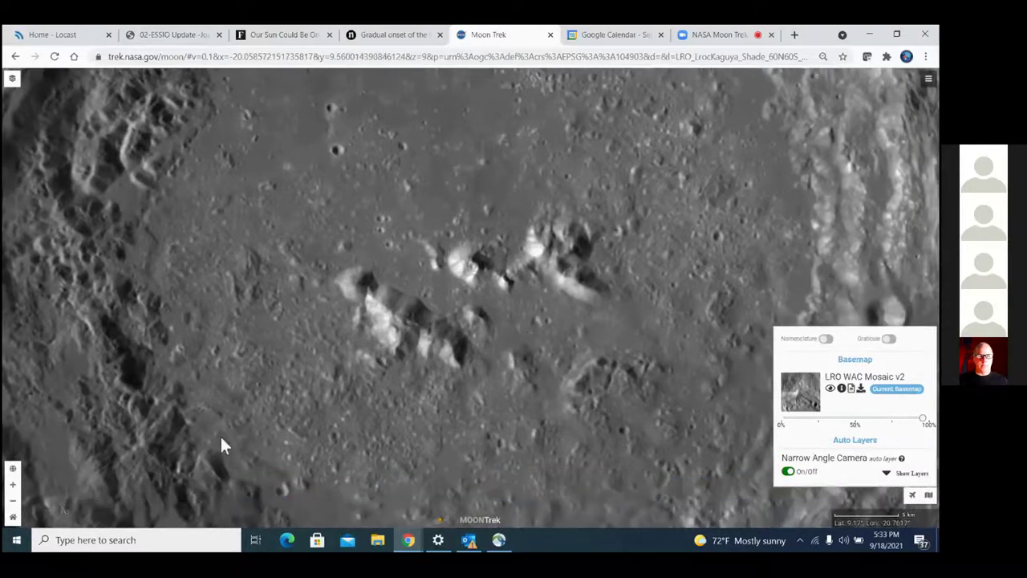
Go from Copernicus to Tycho crater in the southern highlands, near 43° S, 11° W
left_click(13, 502)
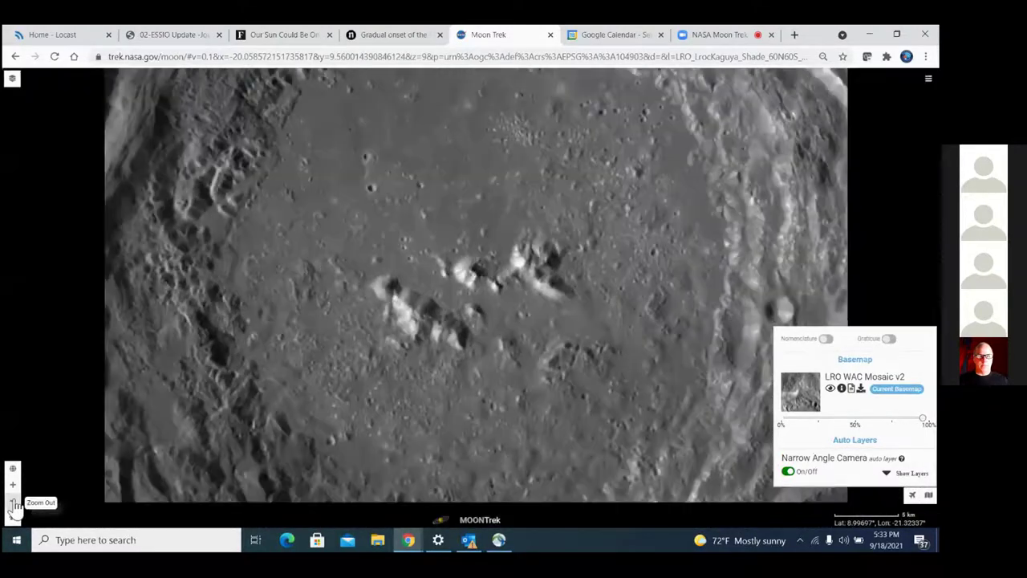
left_click(13, 502)
left_click(13, 502)
left_click(13, 502)
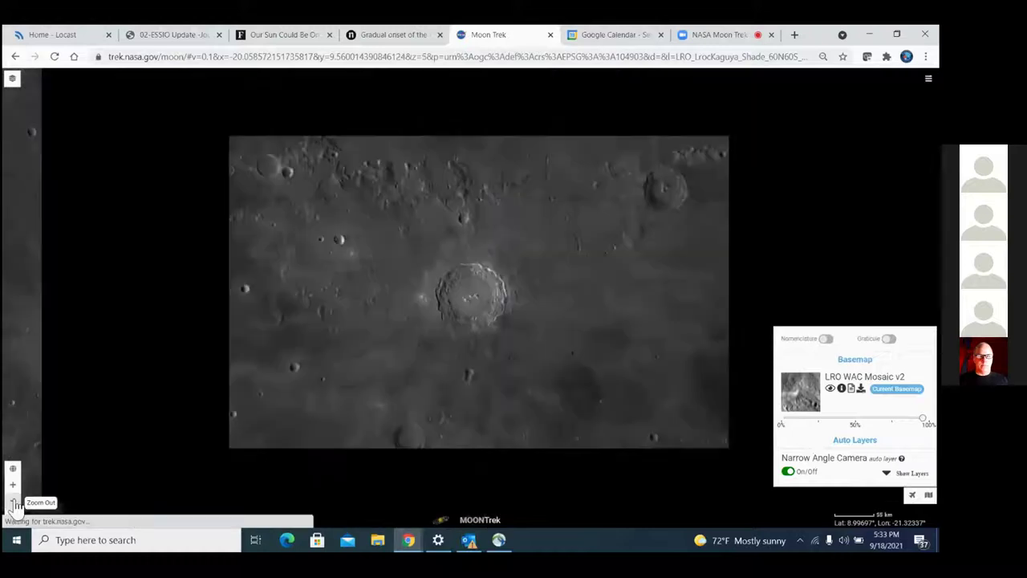
left_click(13, 502)
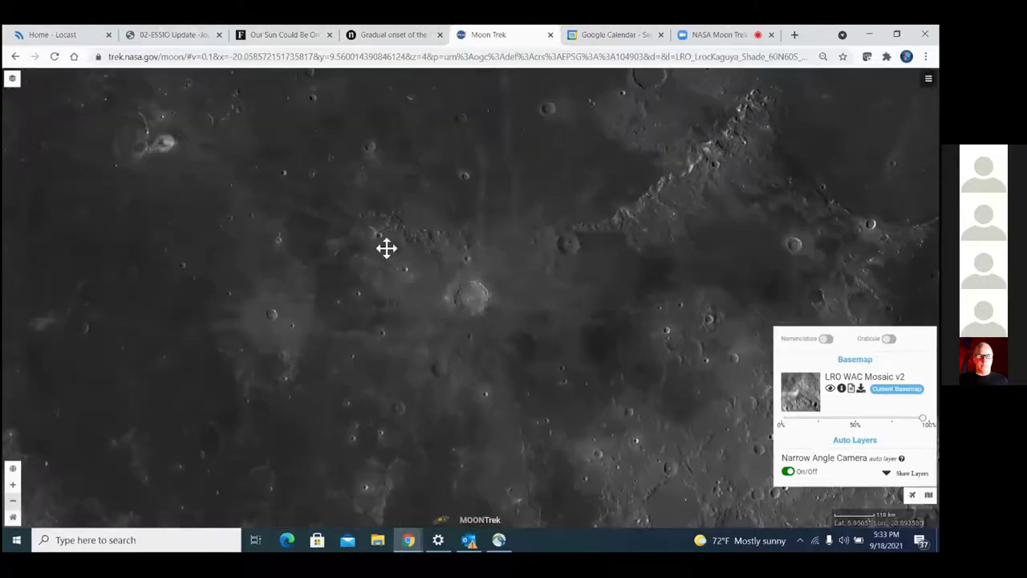
left_click_drag(385, 248, 321, 190)
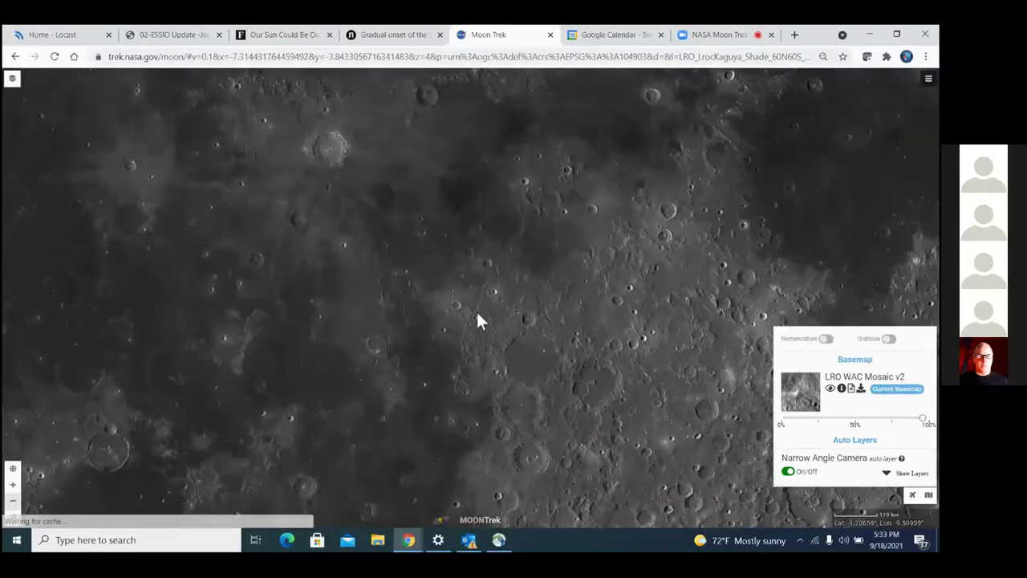
left_click_drag(475, 310, 334, 201)
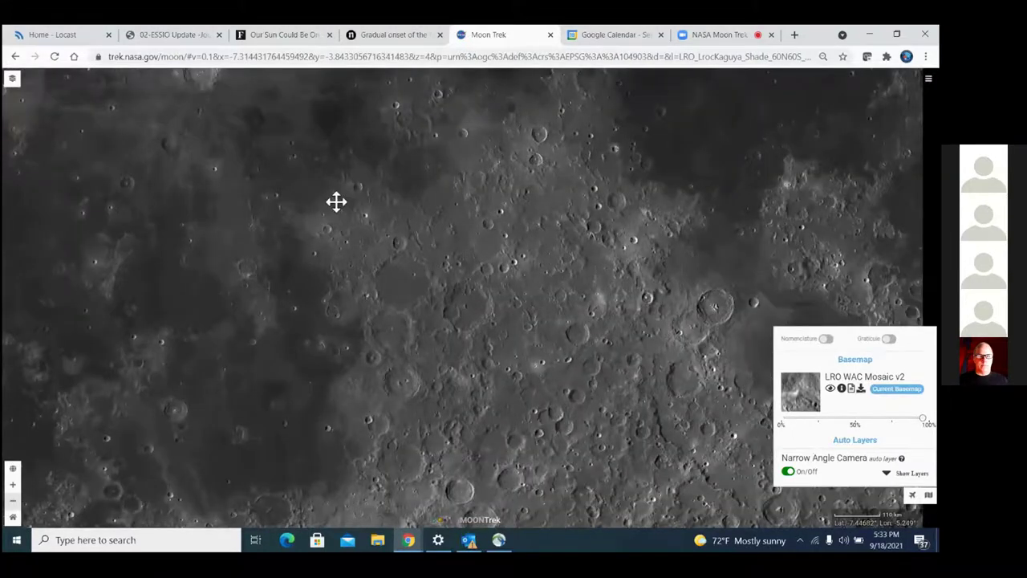
left_click_drag(383, 340, 516, 193)
left_click_drag(413, 393, 441, 316)
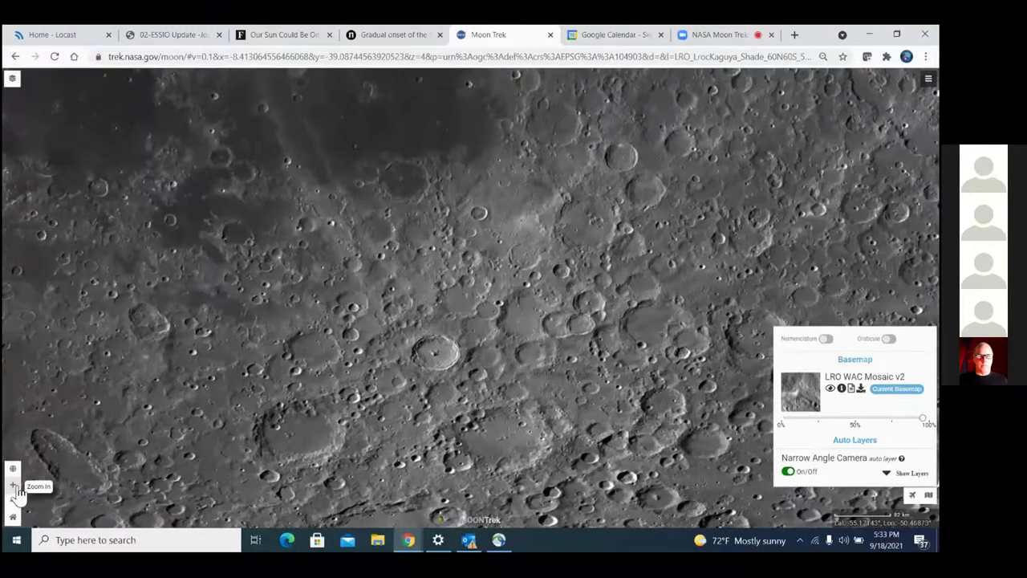
left_click(13, 486)
left_click(13, 486)
left_click_drag(273, 391, 383, 220)
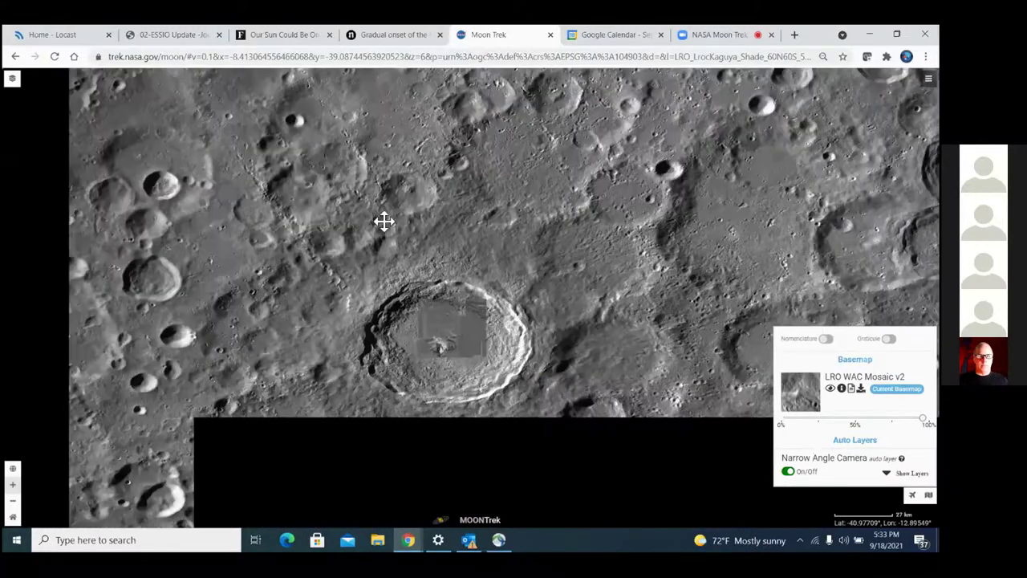
Examine the Narrow Angle Camera imagery of Tycho's floor near the central peak, down to individual boulders
left_click(13, 487)
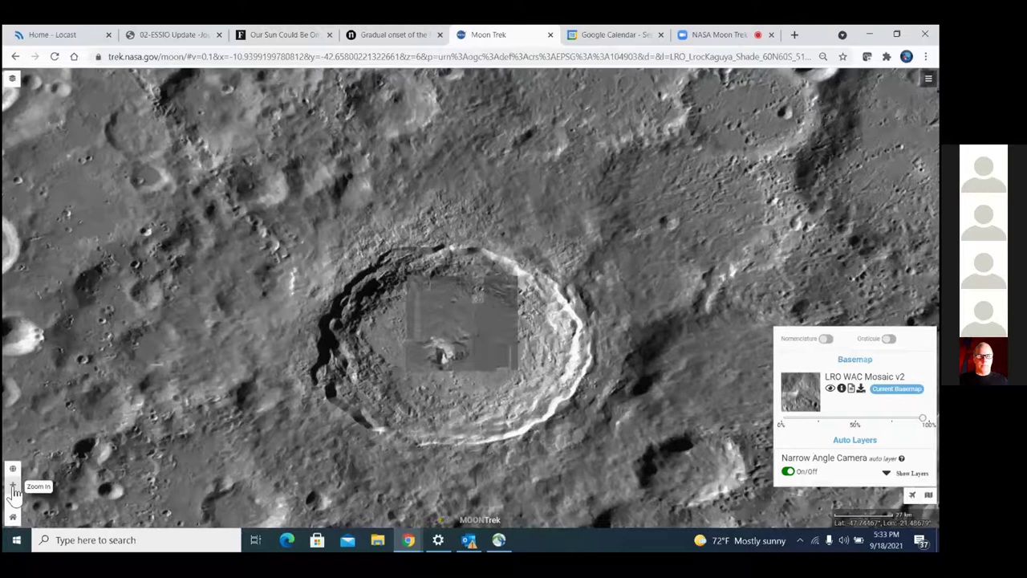
left_click(13, 485)
left_click(13, 485)
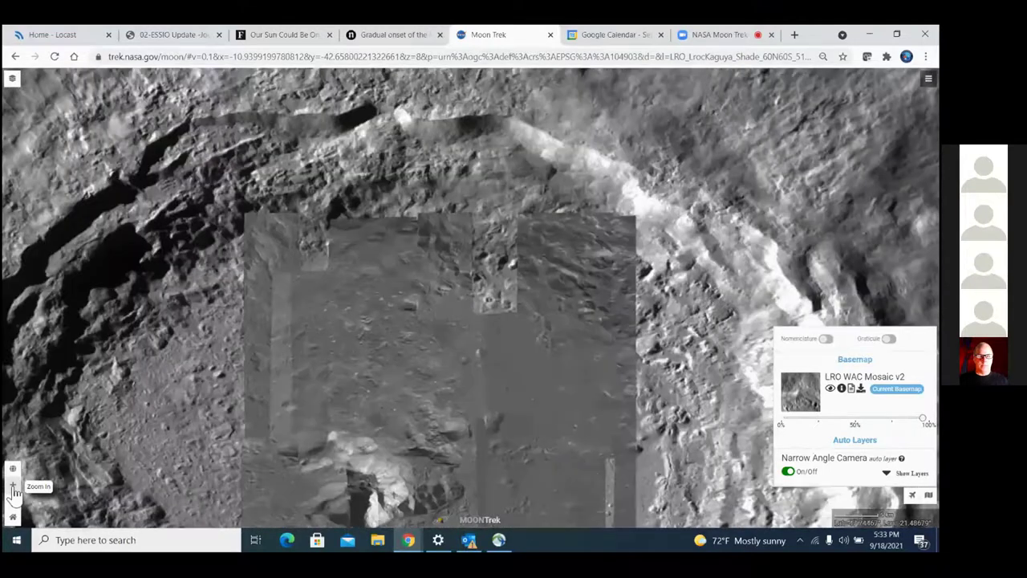
left_click_drag(382, 426, 386, 319)
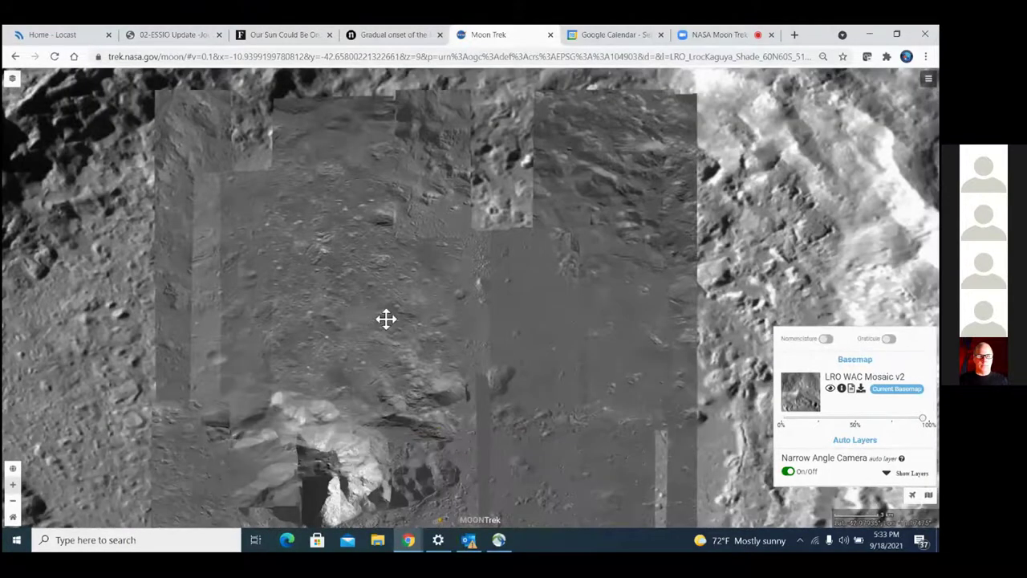
left_click_drag(302, 383, 371, 330)
left_click(13, 487)
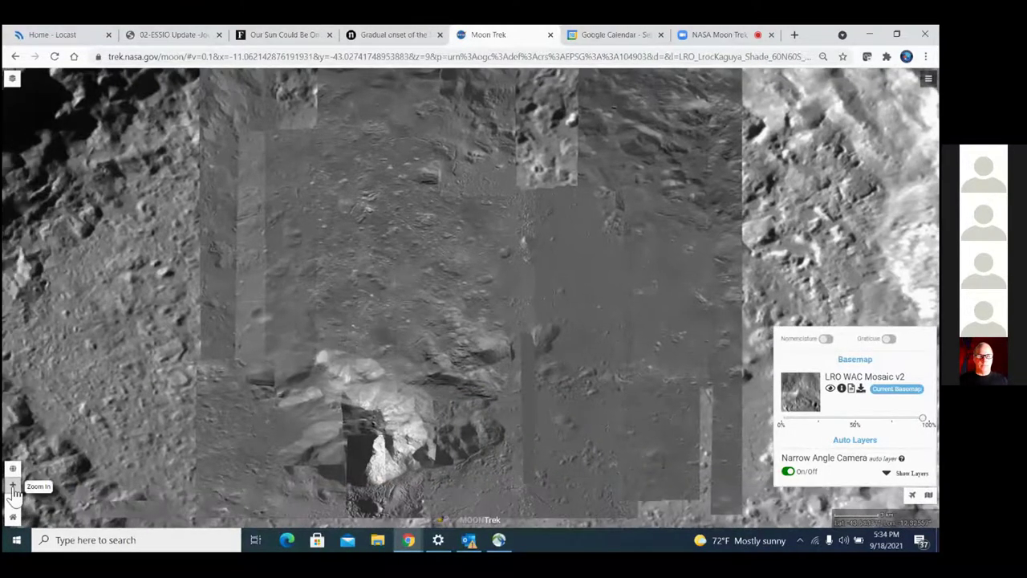
left_click(13, 487)
left_click(13, 487)
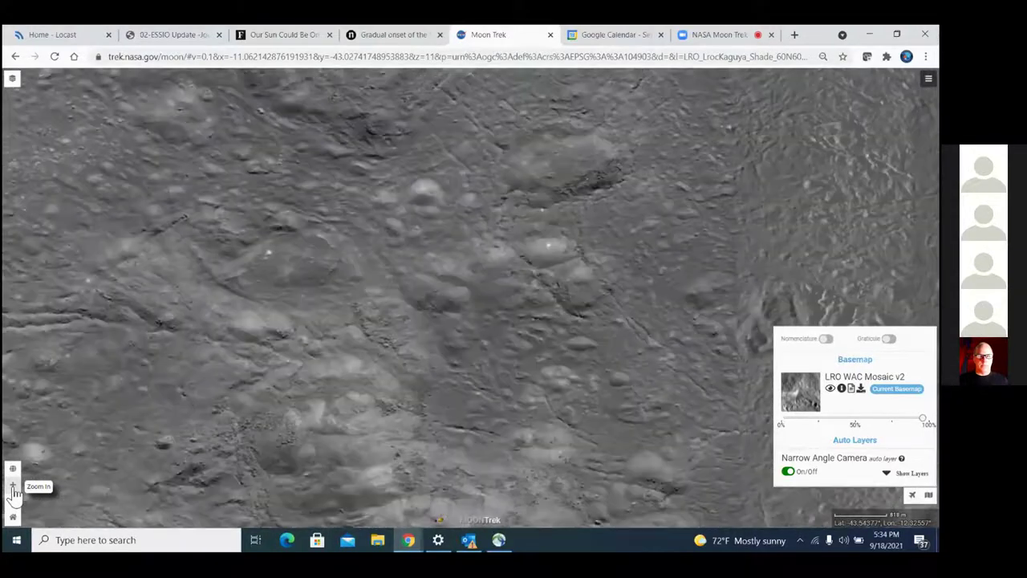
left_click(13, 487)
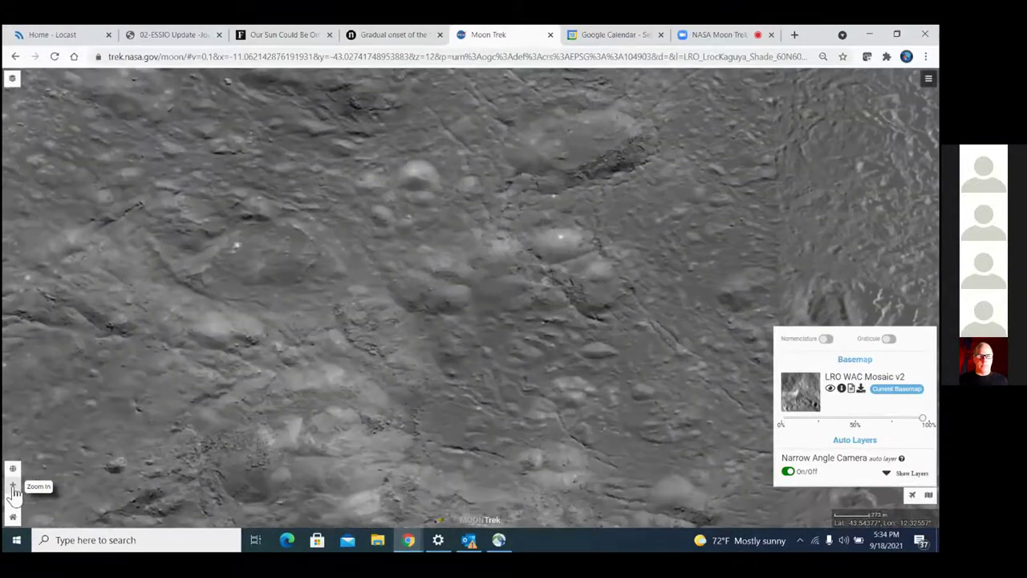
left_click(13, 487)
left_click(13, 487)
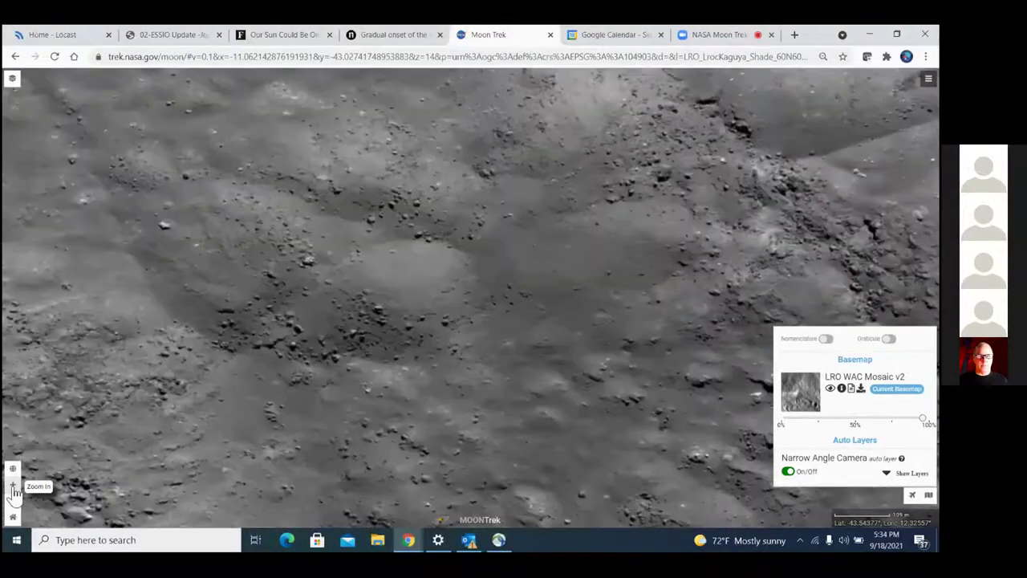
left_click_drag(275, 409, 334, 409)
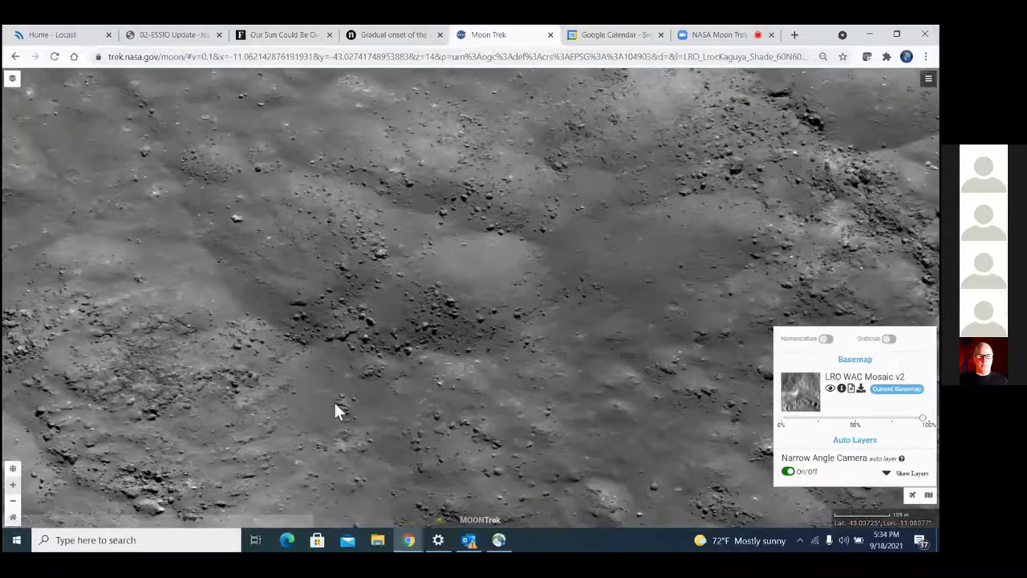
left_click(13, 487)
left_click(12, 486)
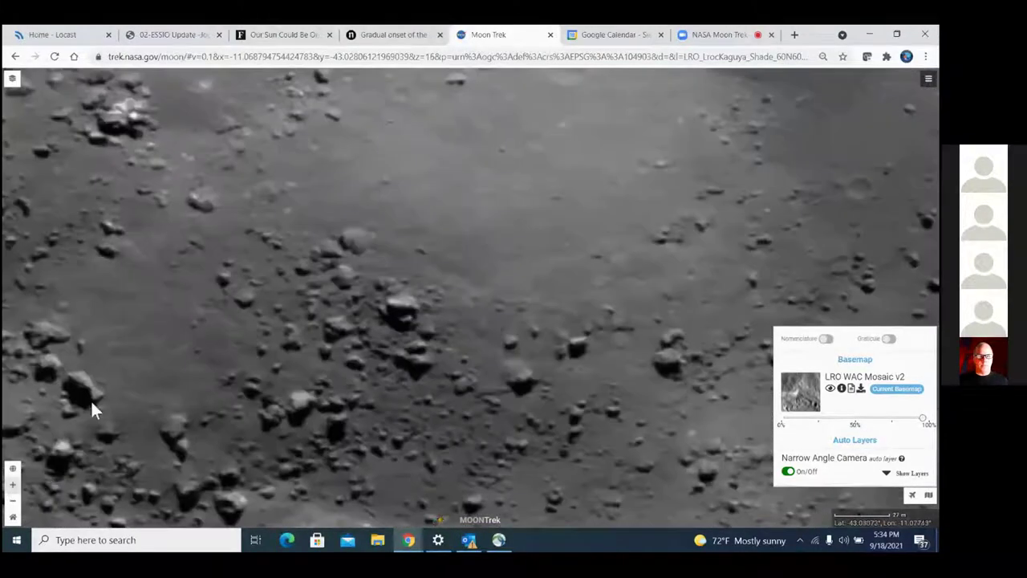
Clear the previous "free" search from the product search
left_click_drag(243, 340, 312, 378)
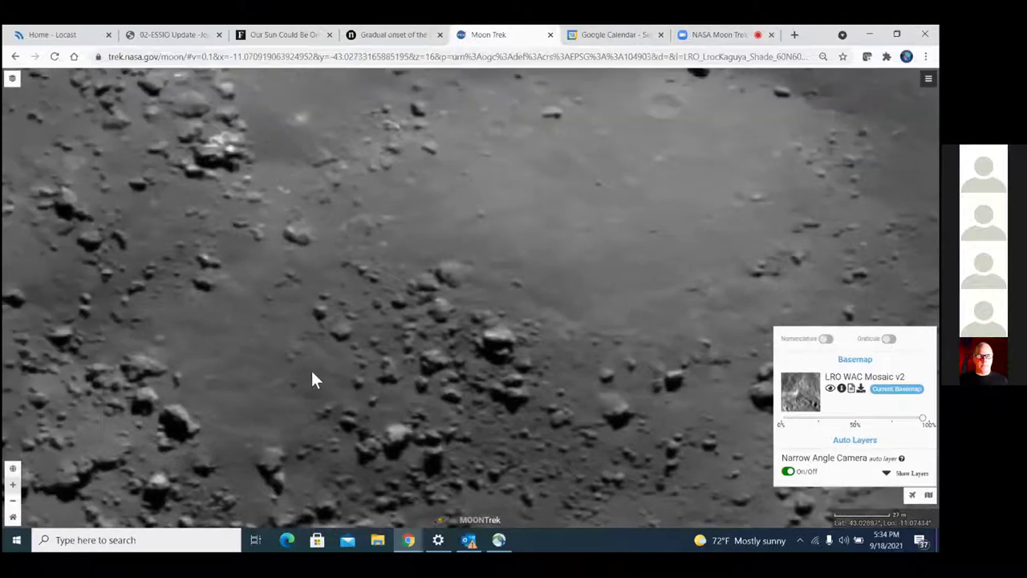
left_click(13, 505)
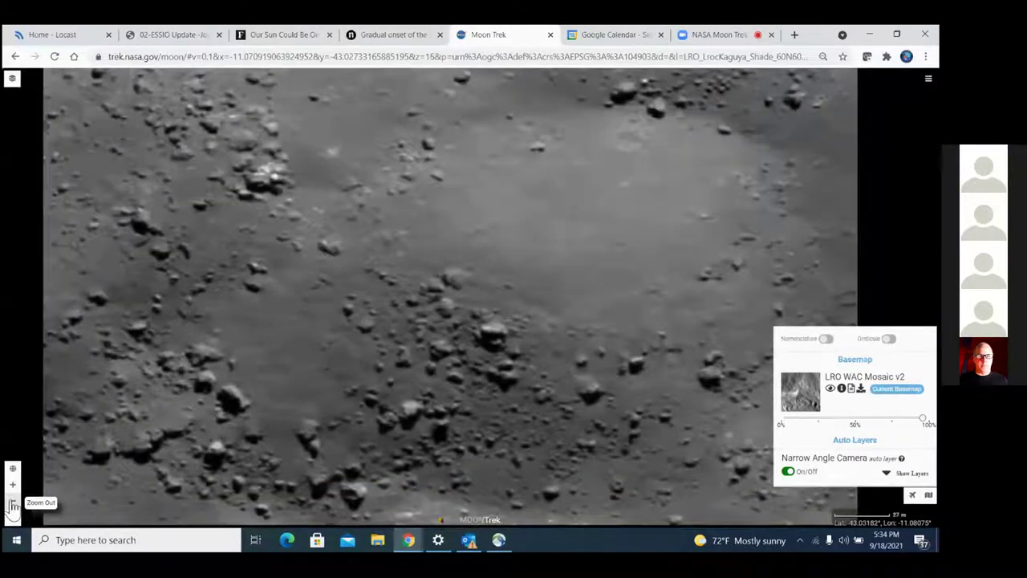
left_click(13, 506)
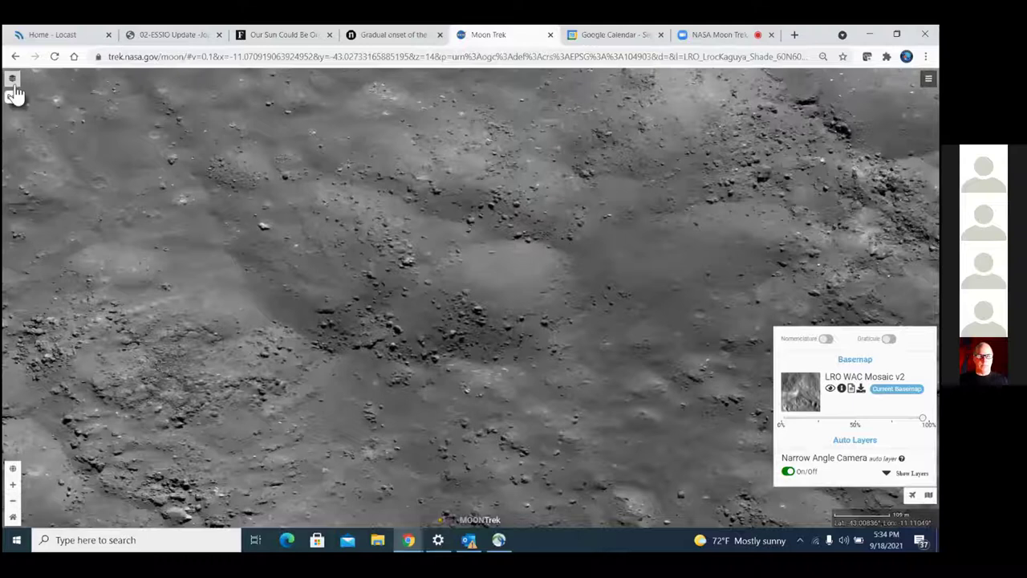
left_click(14, 90)
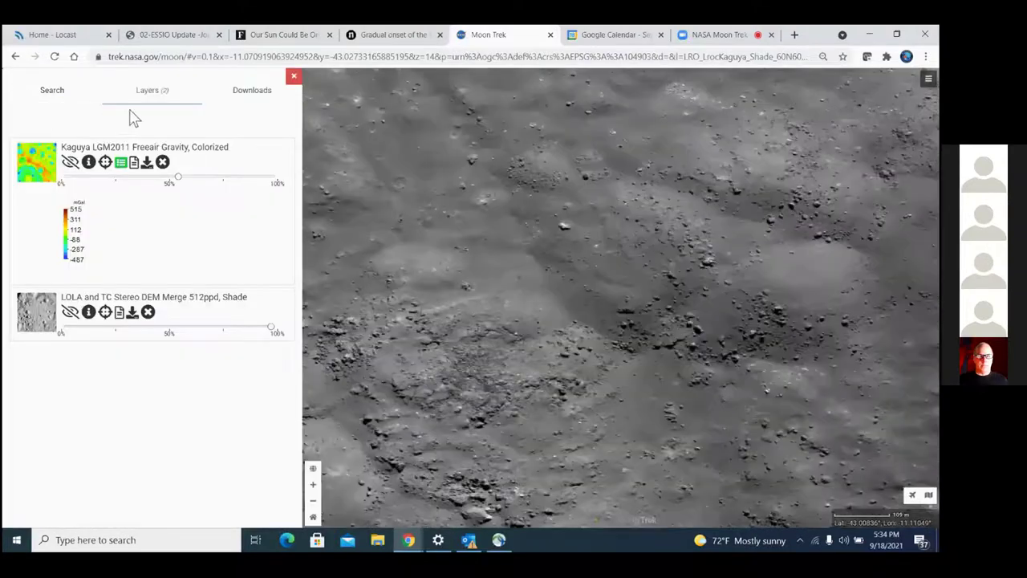
left_click(45, 99)
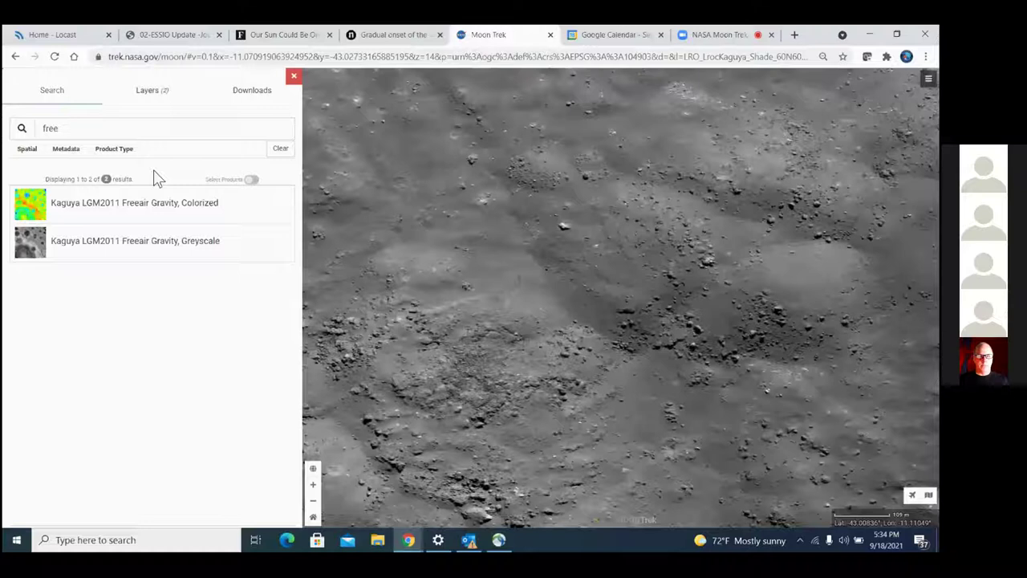
left_click(278, 151)
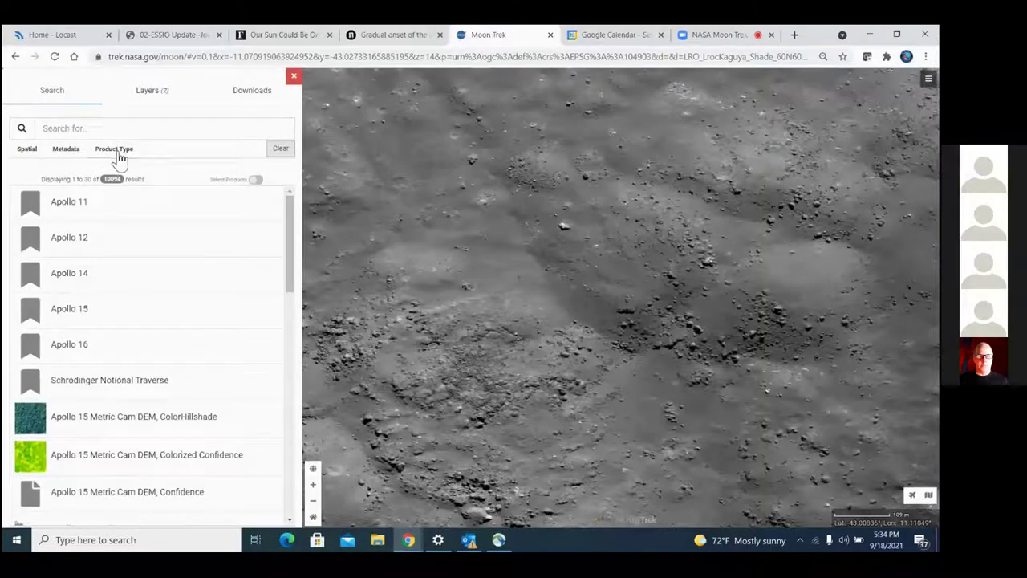
Examine the product search filters: Product Type categories, the Mission and Instrument metadata lists, and the Spatial options
left_click(117, 150)
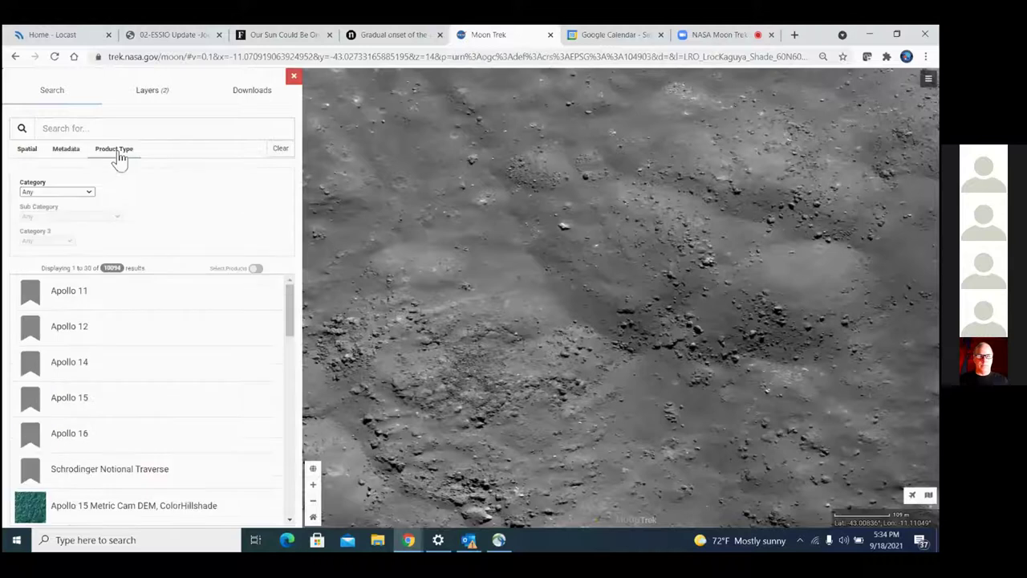
left_click(89, 195)
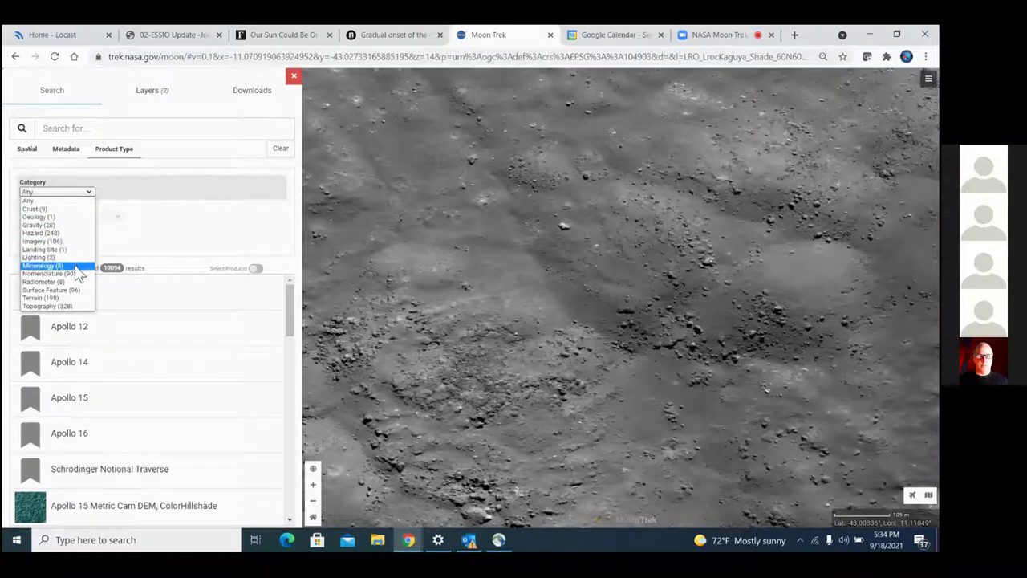
left_click(67, 158)
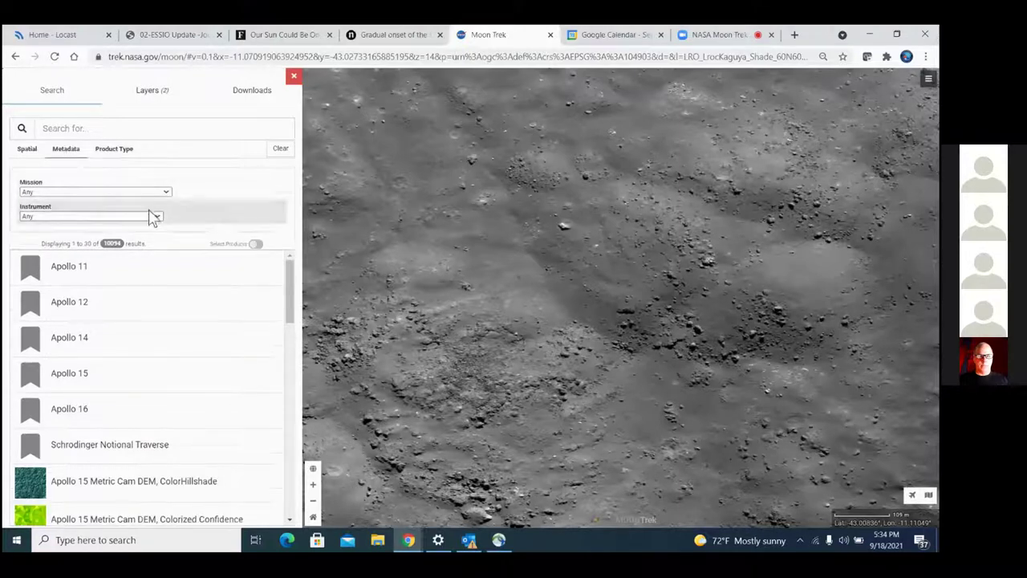
left_click(168, 193)
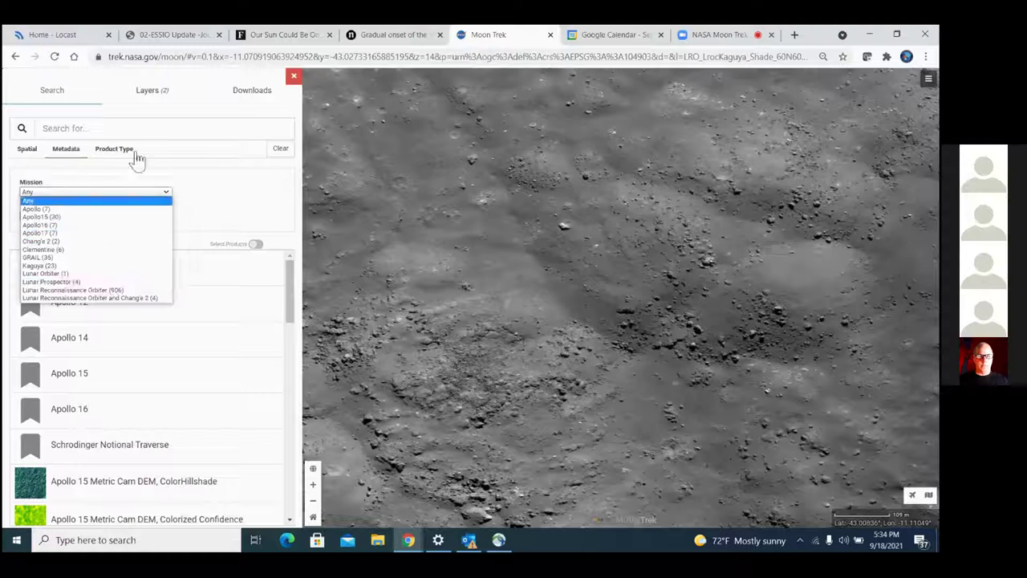
left_click(230, 171)
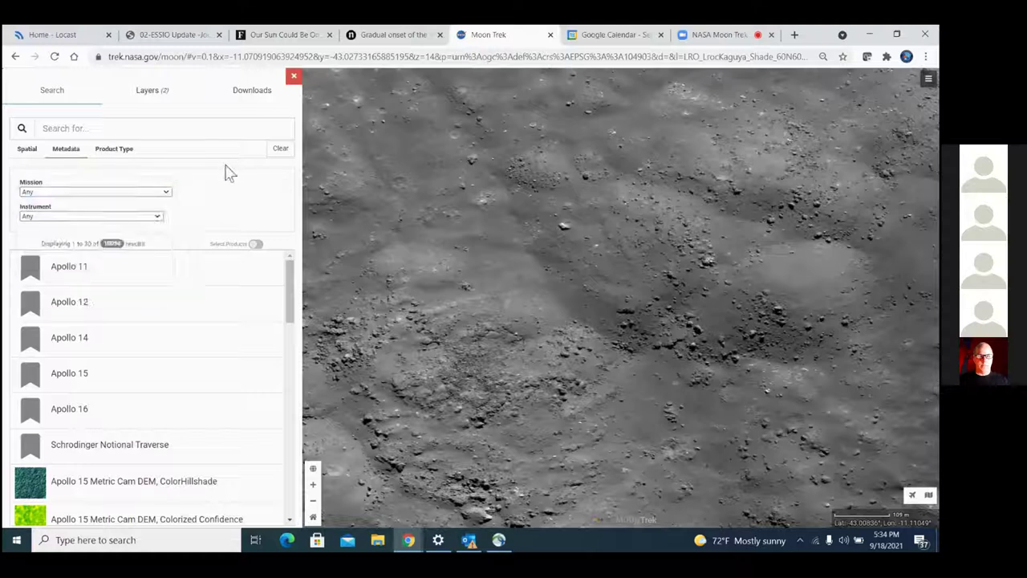
left_click(158, 216)
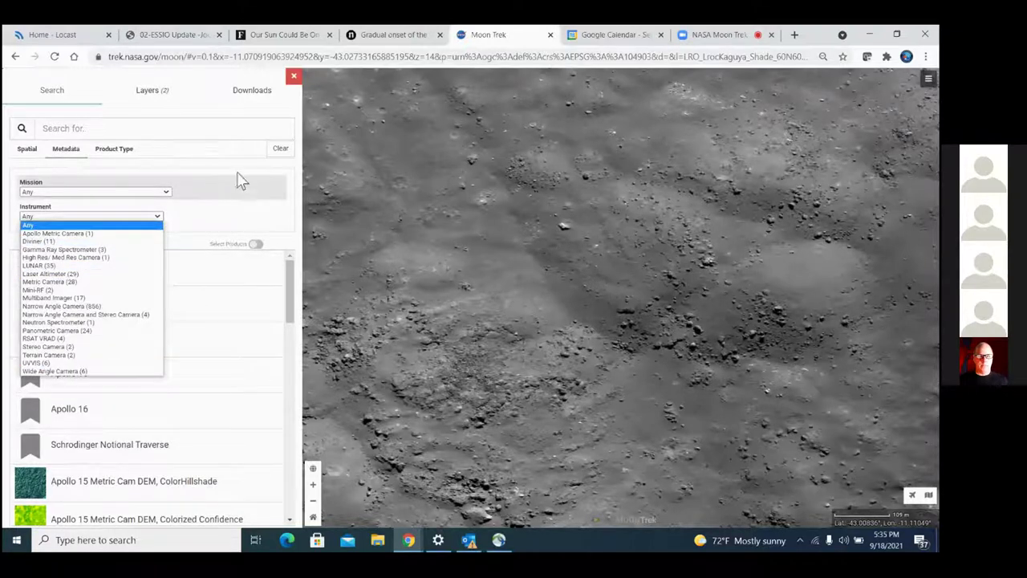
left_click(224, 113)
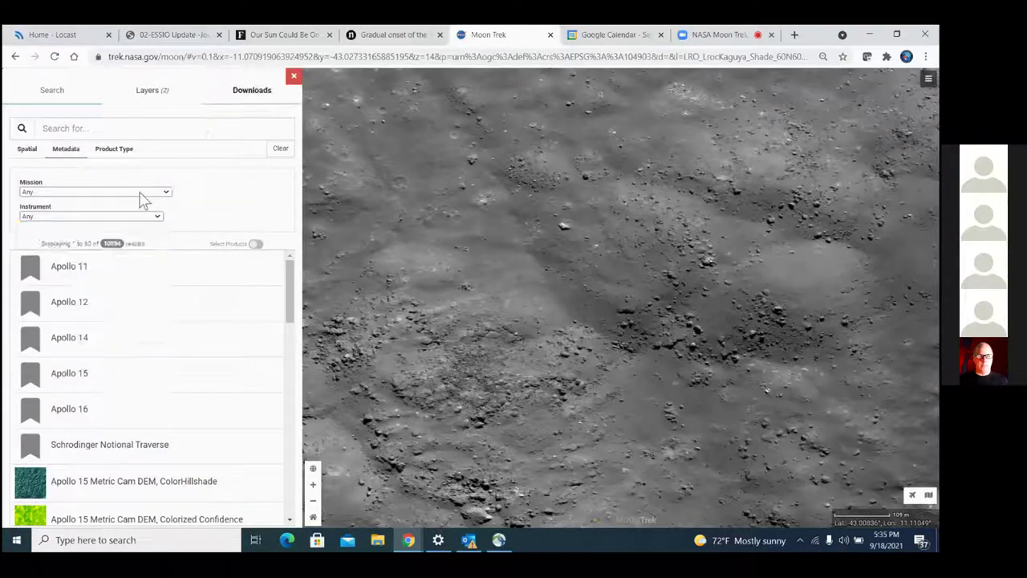
left_click(32, 155)
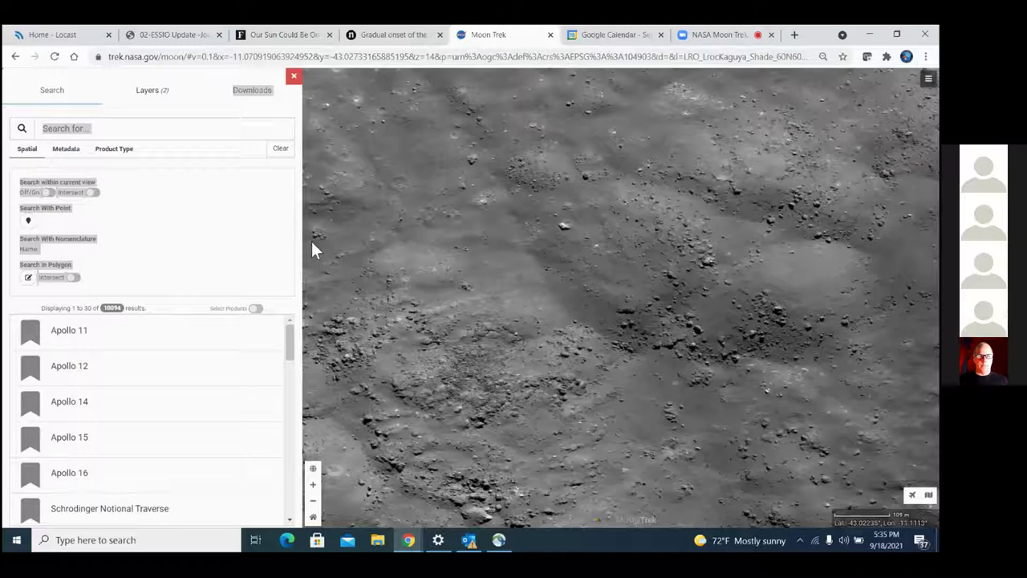
Open the Apollo 11 bookmark from the product list and read its landing site description
left_click(293, 78)
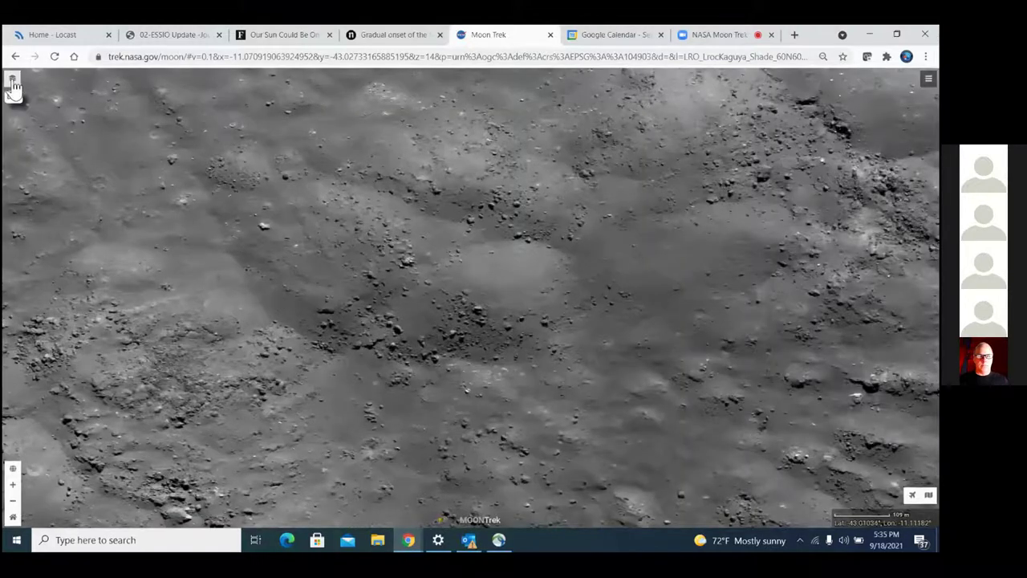
left_click(12, 81)
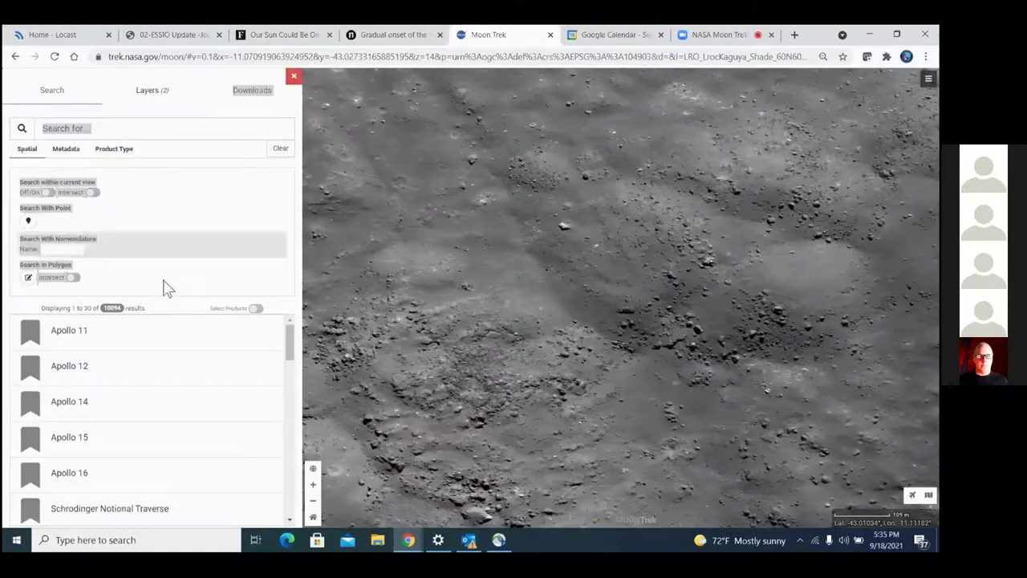
left_click(59, 339)
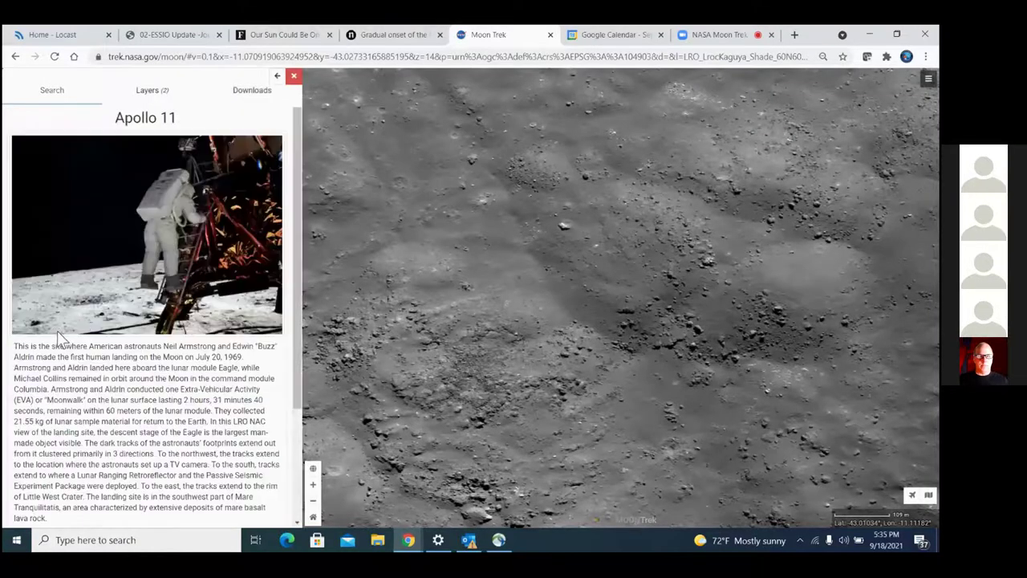
scroll(296, 289, "down", 2)
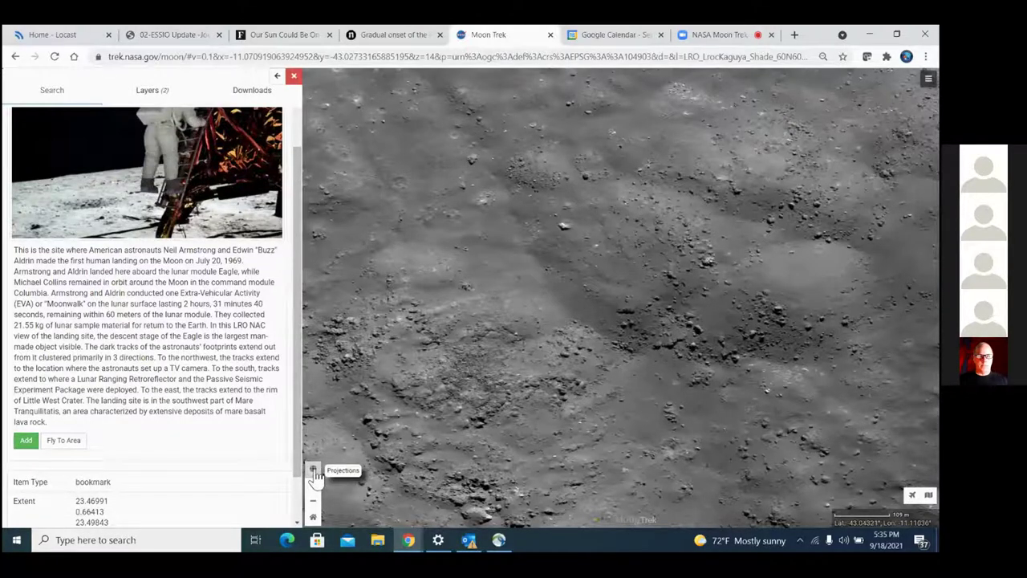
Add the Apollo 11 bookmark to the map, keeping the Global Map projection
left_click(315, 472)
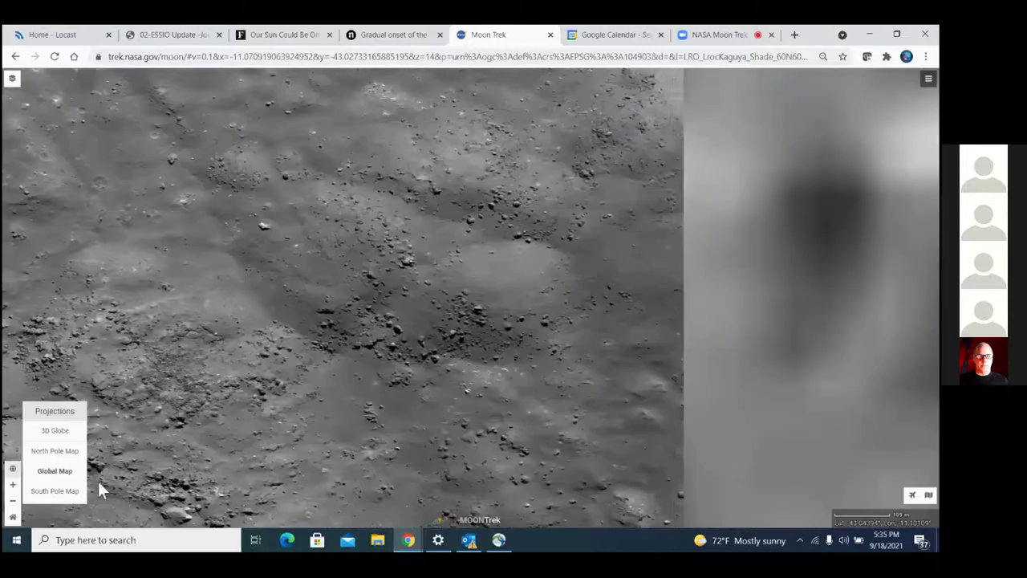
left_click(71, 473)
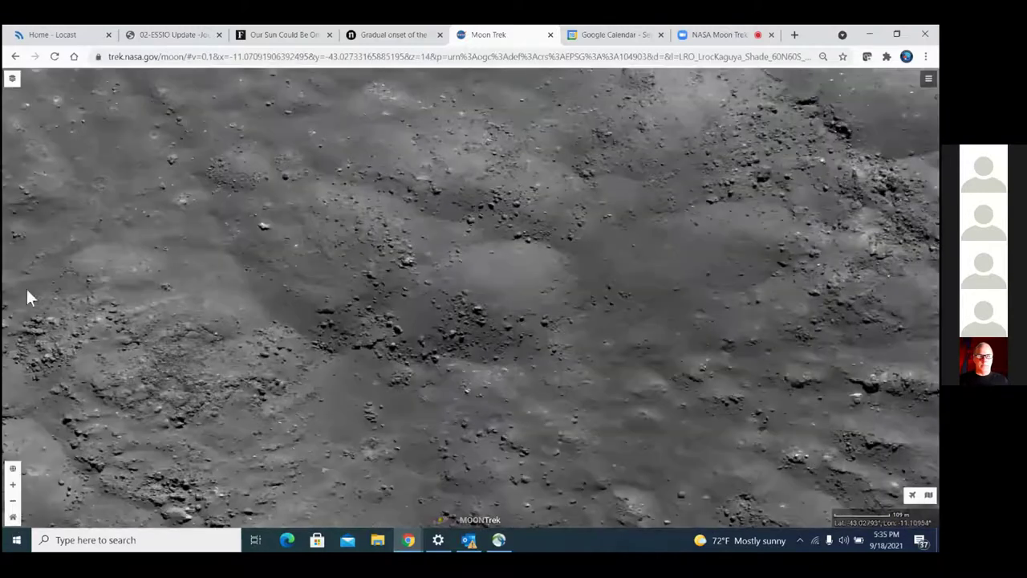
left_click(14, 81)
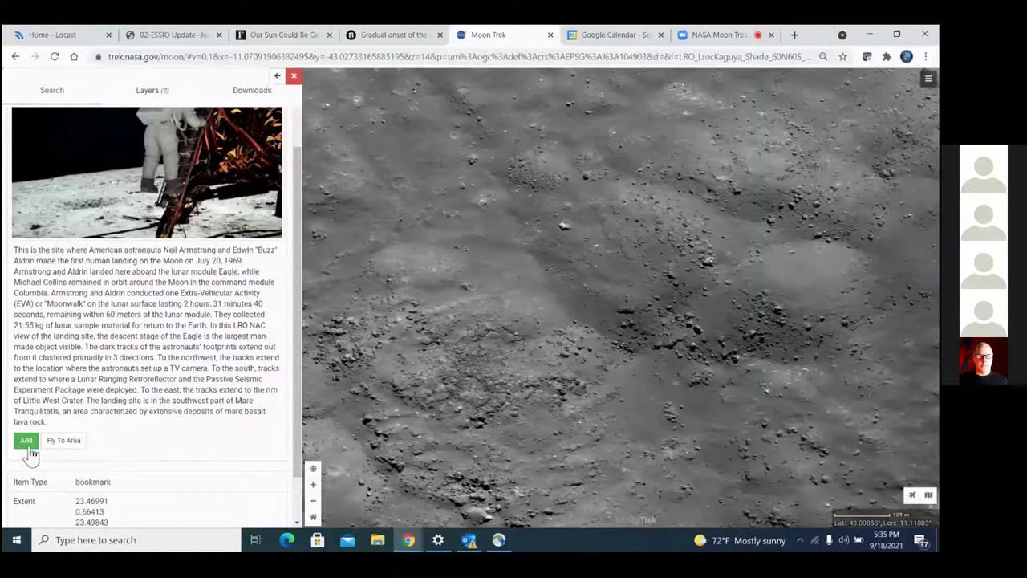
left_click(28, 444)
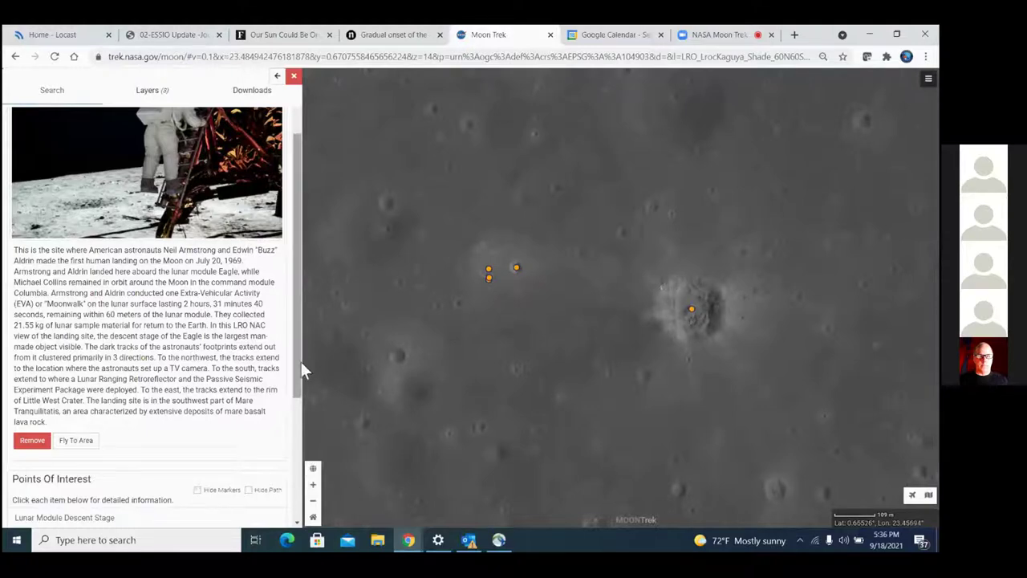
Read the Apollo 11 point-of-interest notes for West Crater and Little West Crater
scroll(297, 366, "down", 2)
scroll(297, 449, "down", 2)
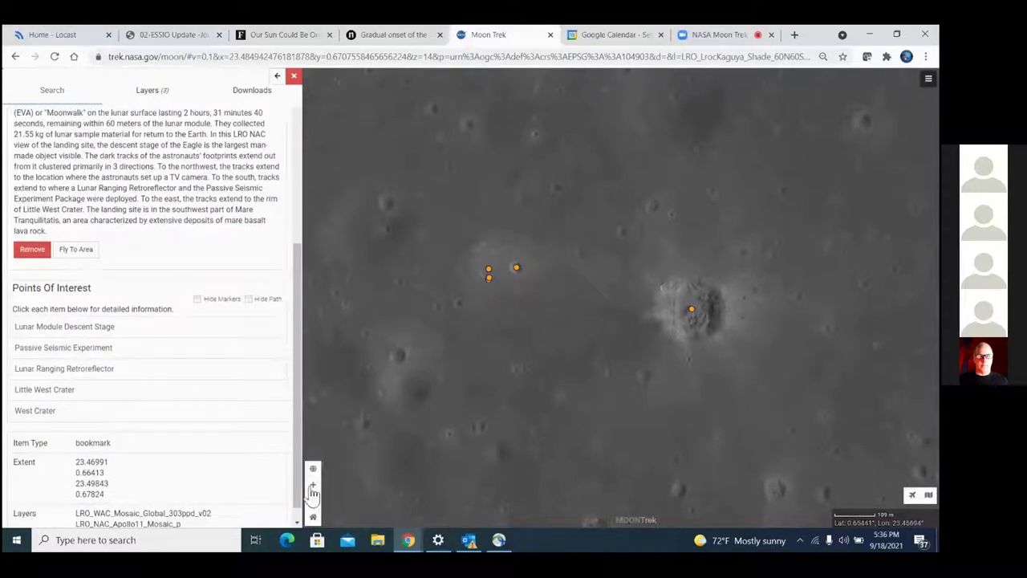
left_click(312, 485)
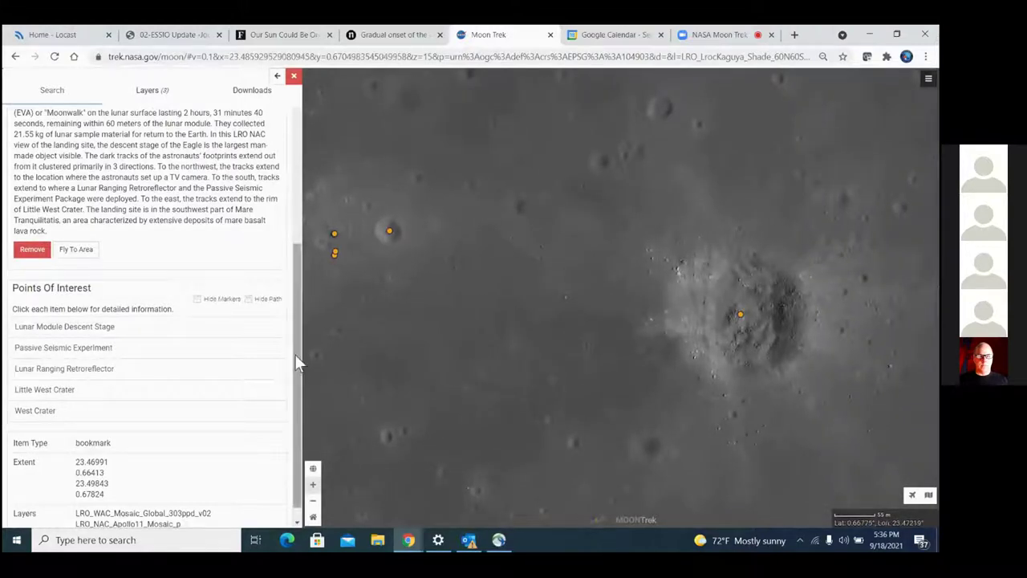
left_click_drag(294, 361, 295, 448)
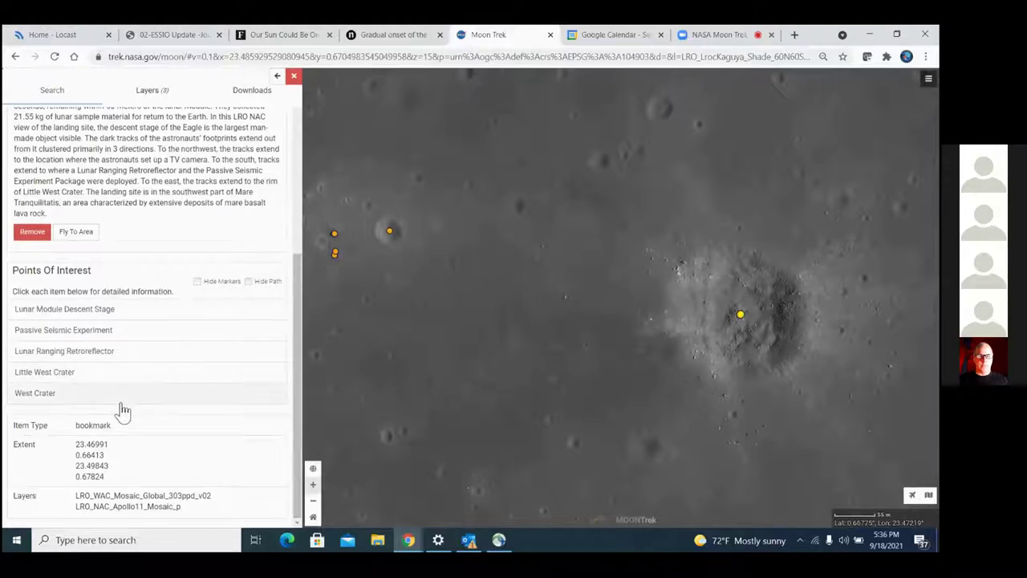
left_click(54, 397)
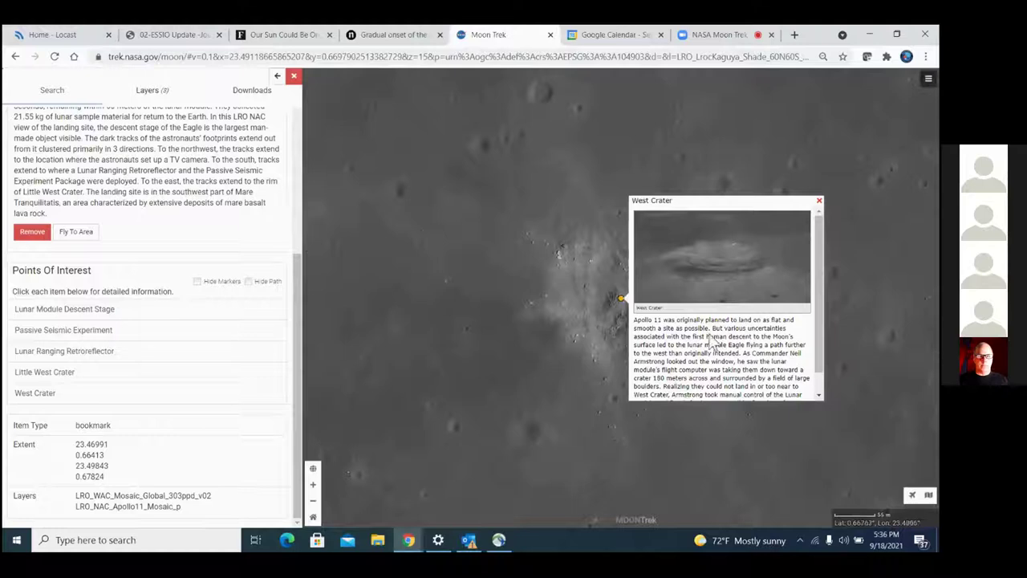
left_click_drag(815, 284, 827, 338)
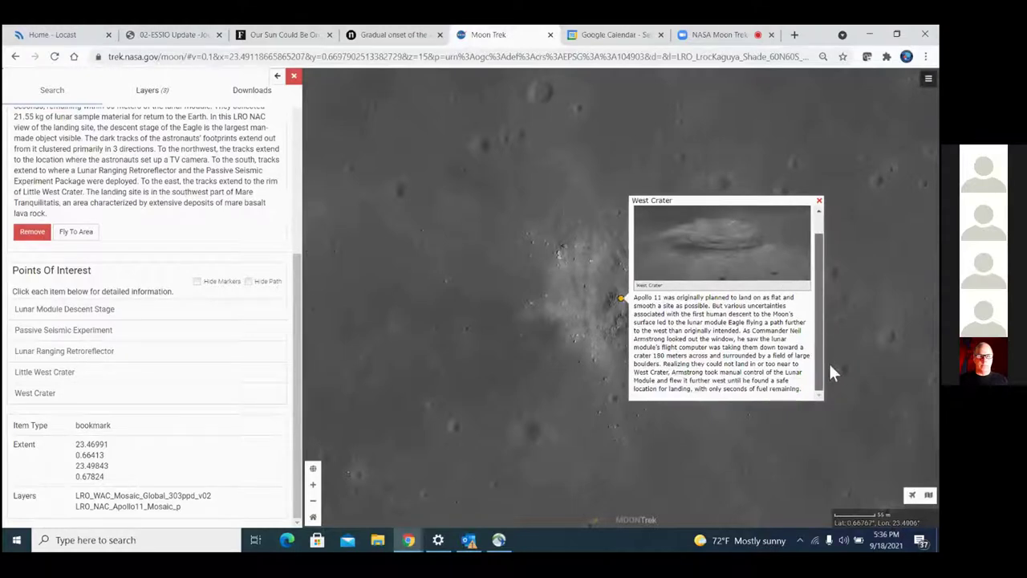
left_click(62, 379)
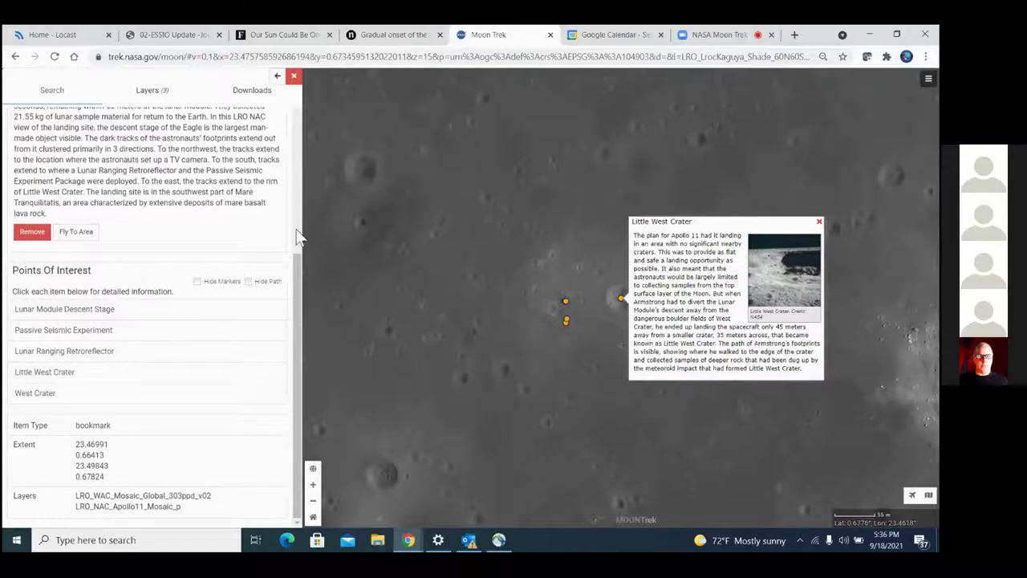
Hide the Apollo 11 point-of-interest markers and examine the lunar module descent stage and nearby experiments up close
left_click(196, 282)
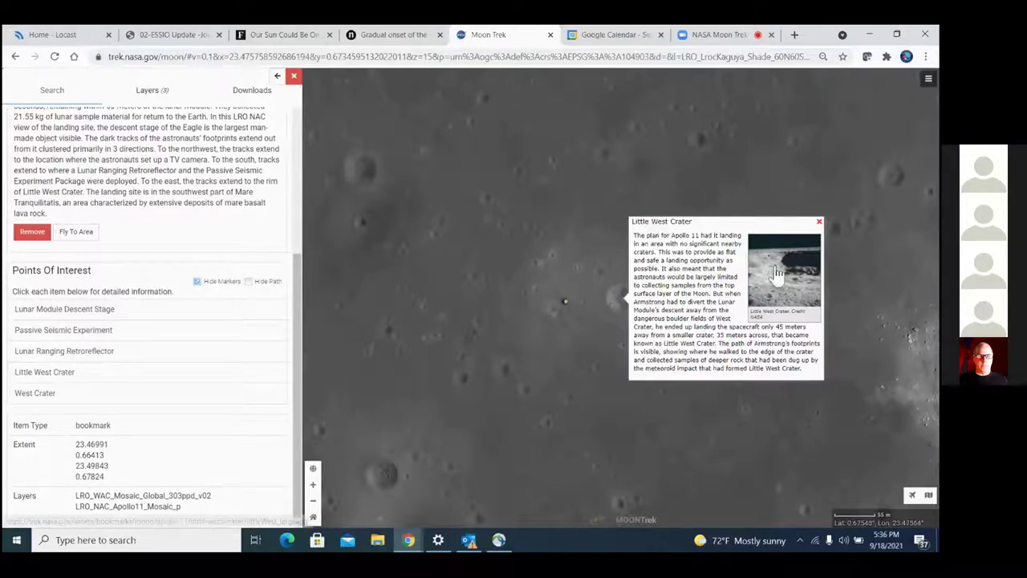
left_click(820, 224)
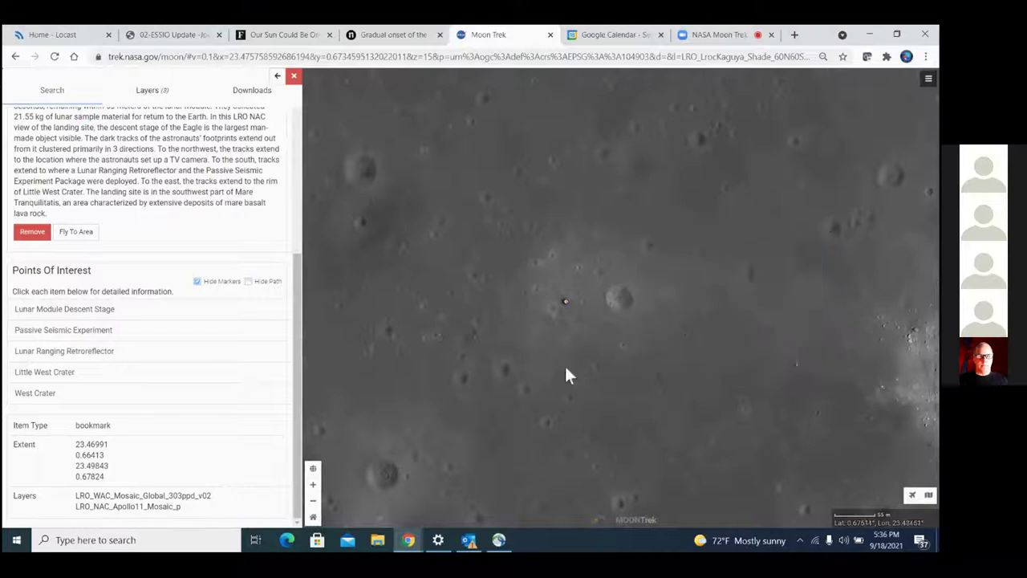
left_click(313, 486)
left_click(313, 486)
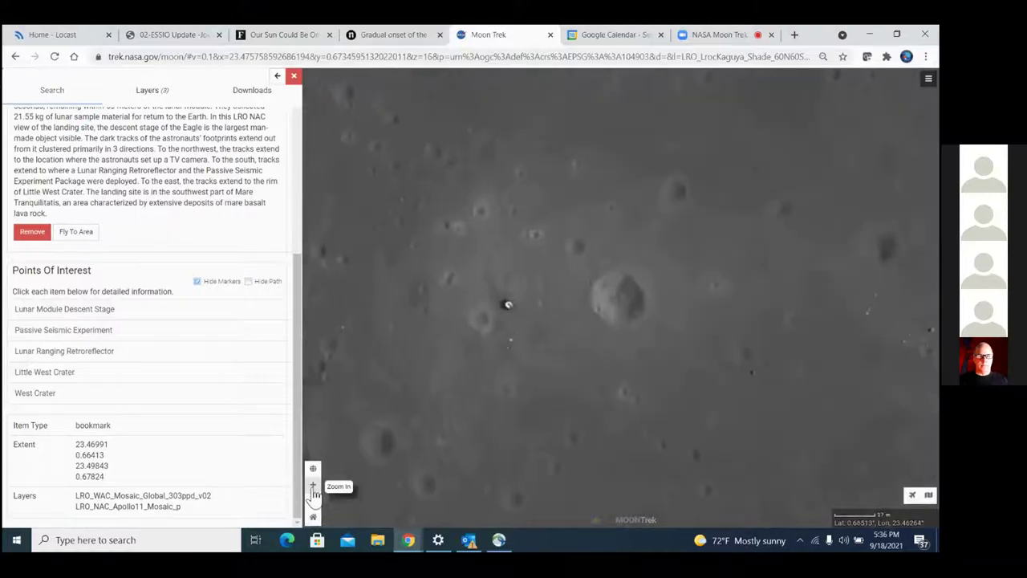
left_click_drag(614, 358, 741, 346)
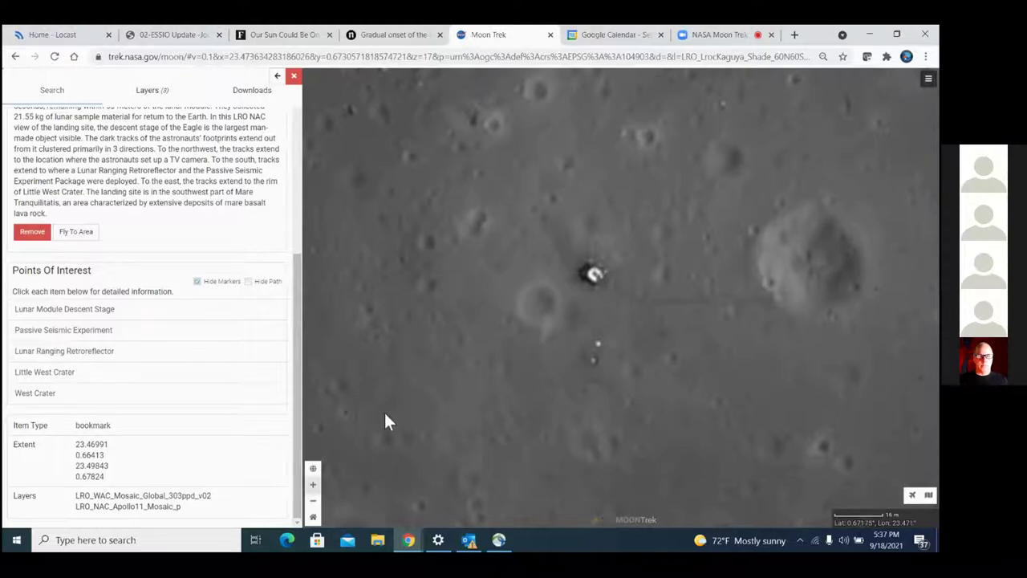
left_click_drag(384, 410, 380, 402)
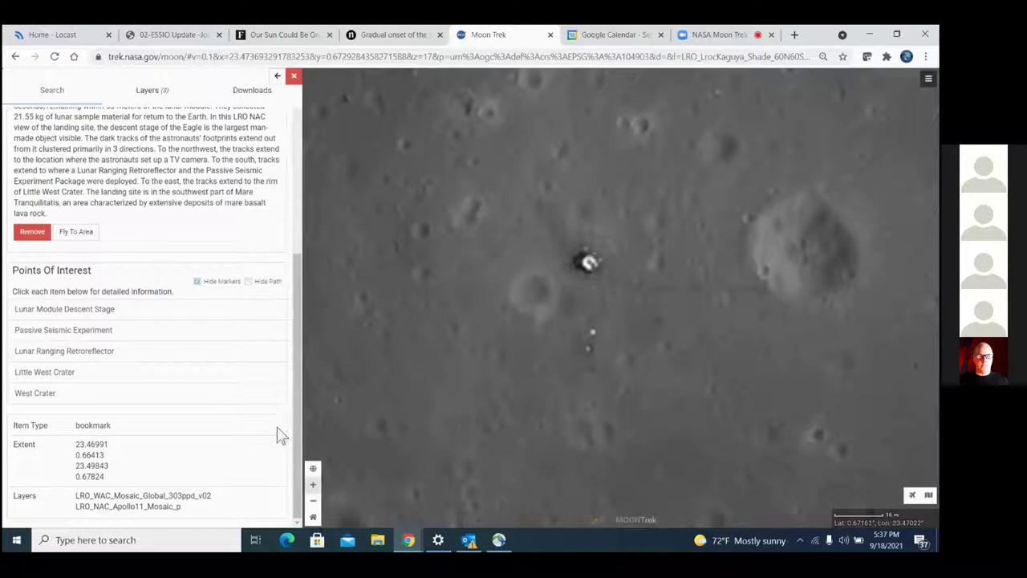
Switch the map from the Apollo 11 landing site to the South Pole Map projection
left_click_drag(298, 428, 307, 224)
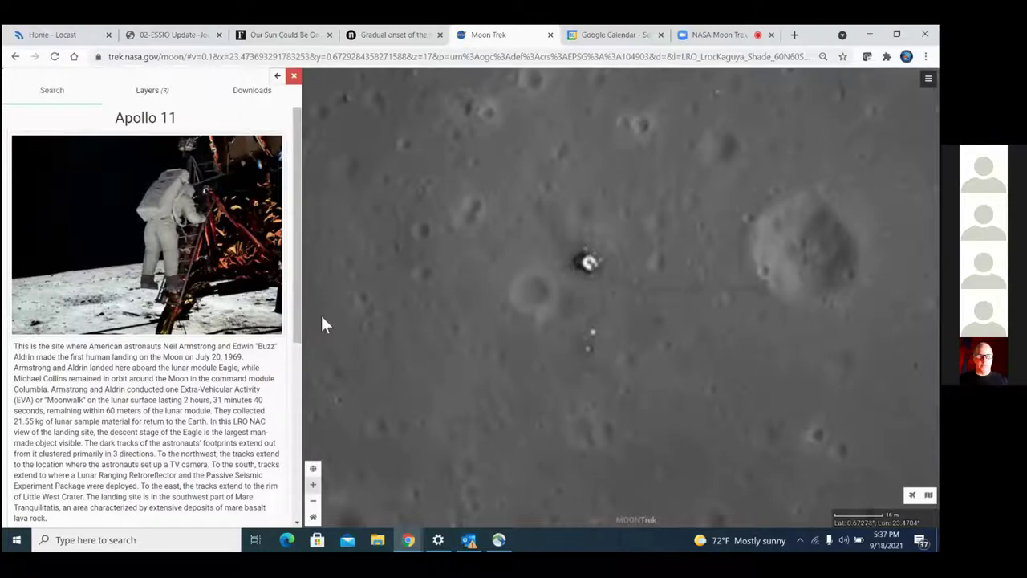
left_click(314, 470)
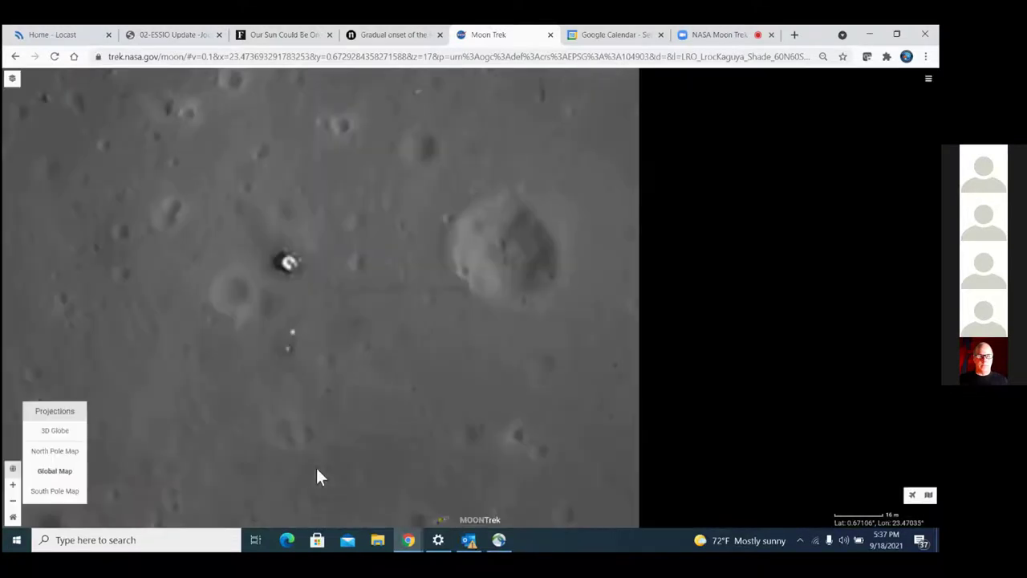
left_click(68, 493)
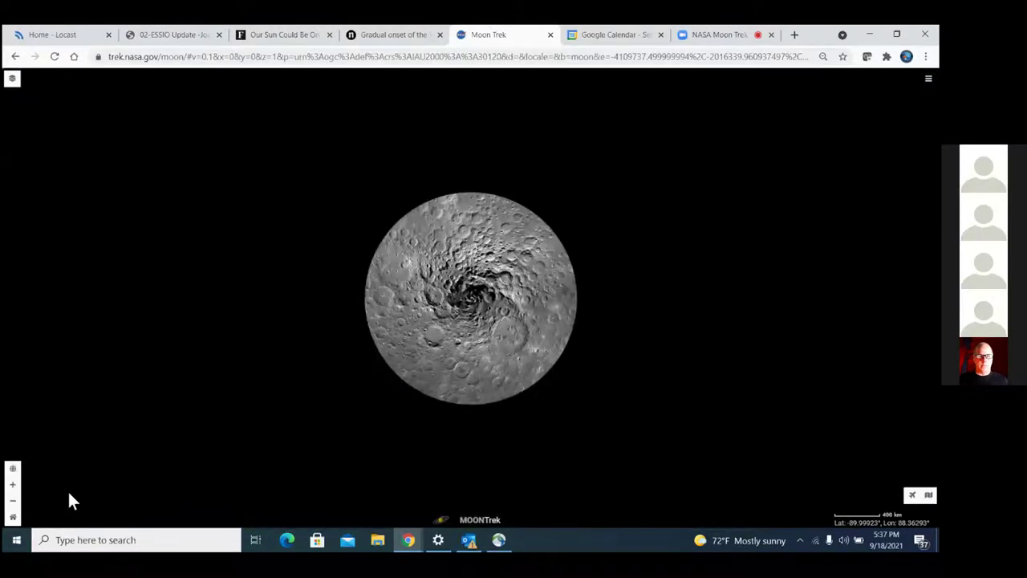
Examine the lunar south pole region and the bright-rimmed, shadow-filled crater at its center
left_click(13, 485)
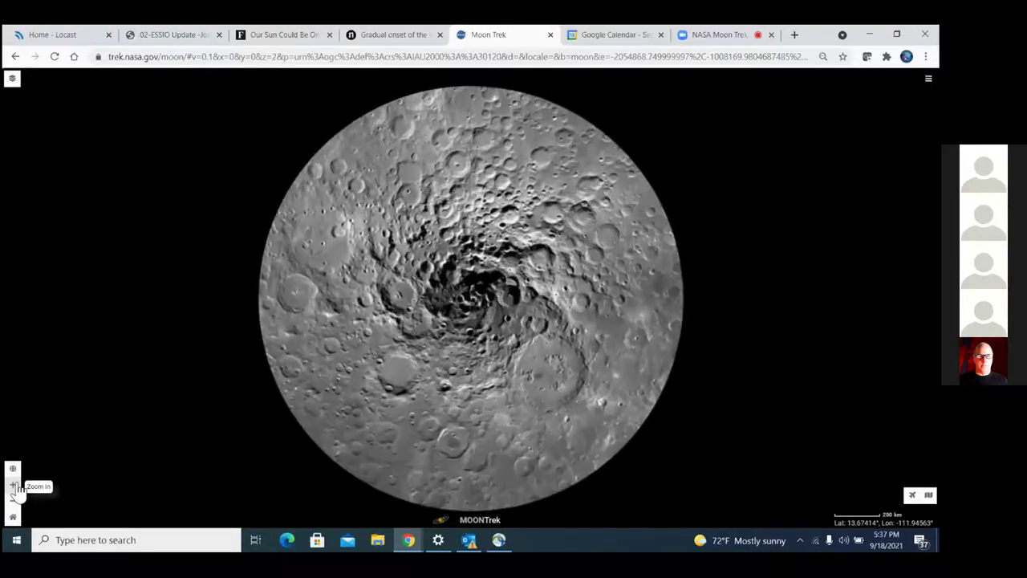
left_click(12, 484)
left_click(13, 485)
left_click(13, 485)
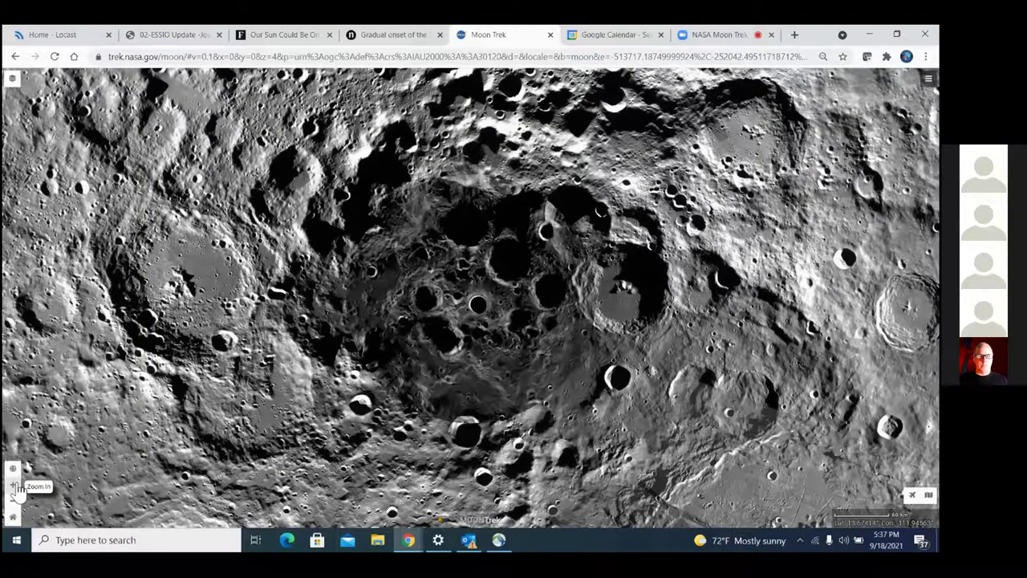
left_click(13, 485)
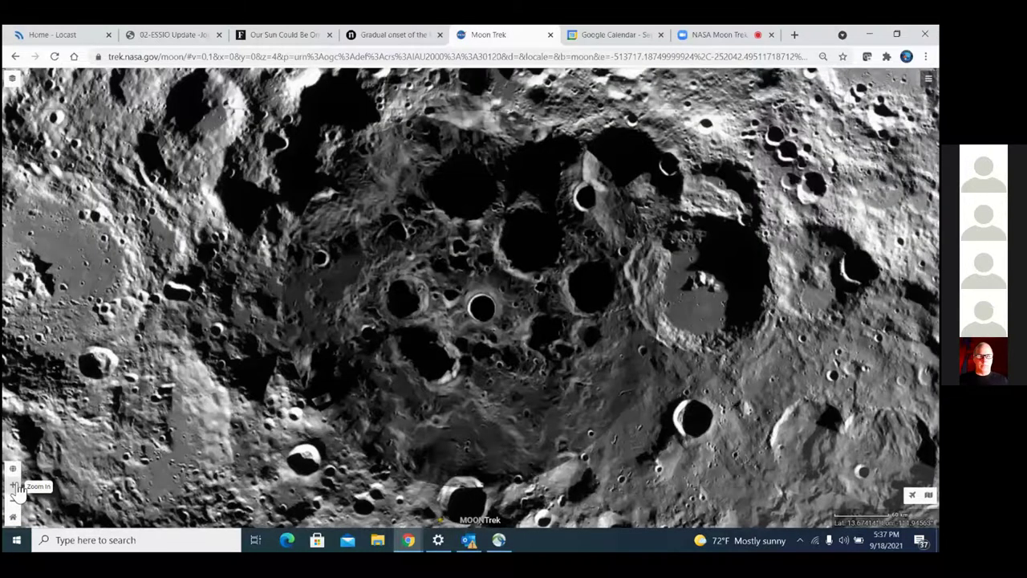
left_click(14, 486)
left_click(14, 485)
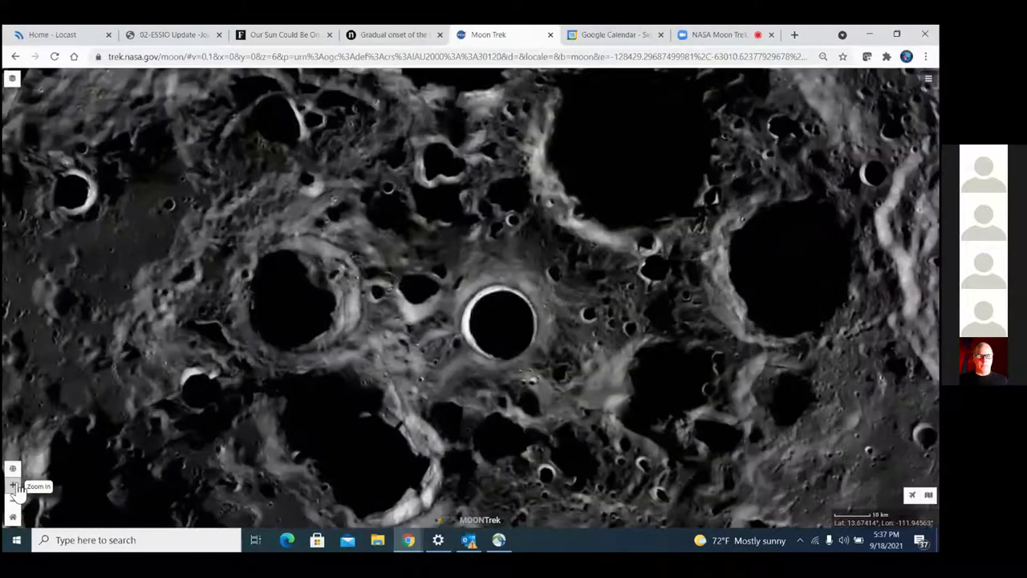
left_click(13, 485)
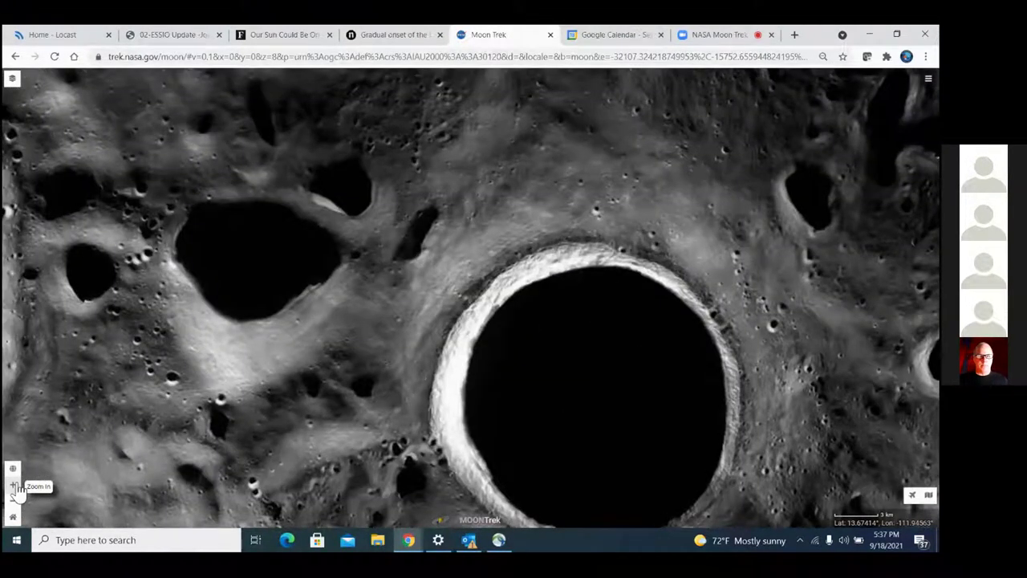
left_click(14, 485)
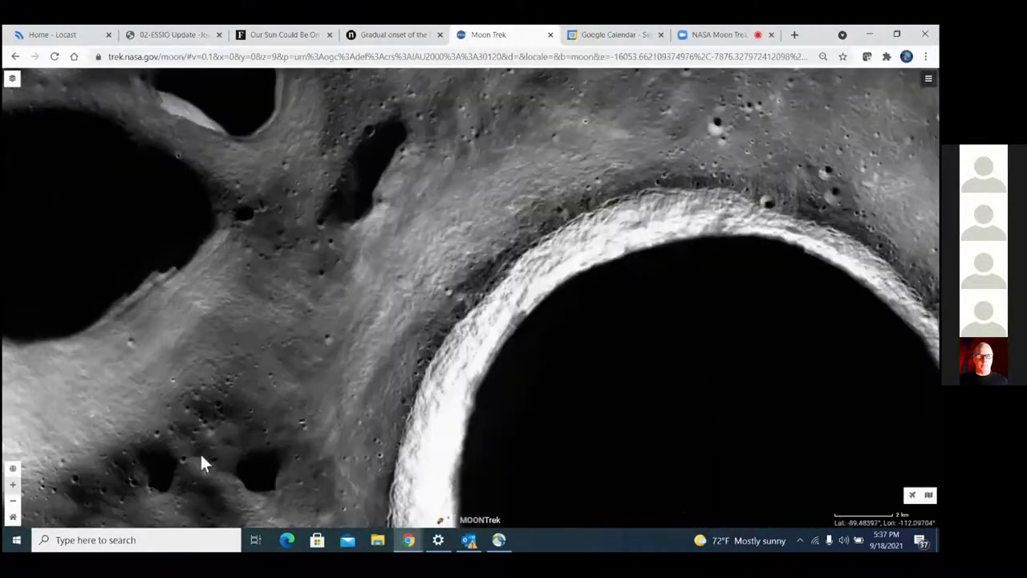
Examine the sunlit rim of the south pole crater and its small craters at the finest image detail
left_click(14, 486)
left_click(14, 485)
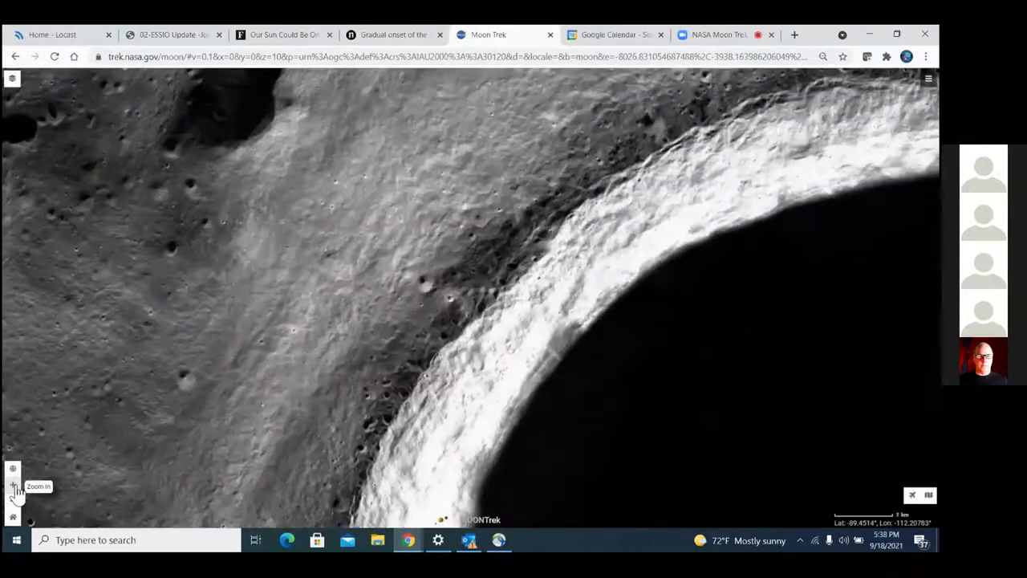
left_click(14, 485)
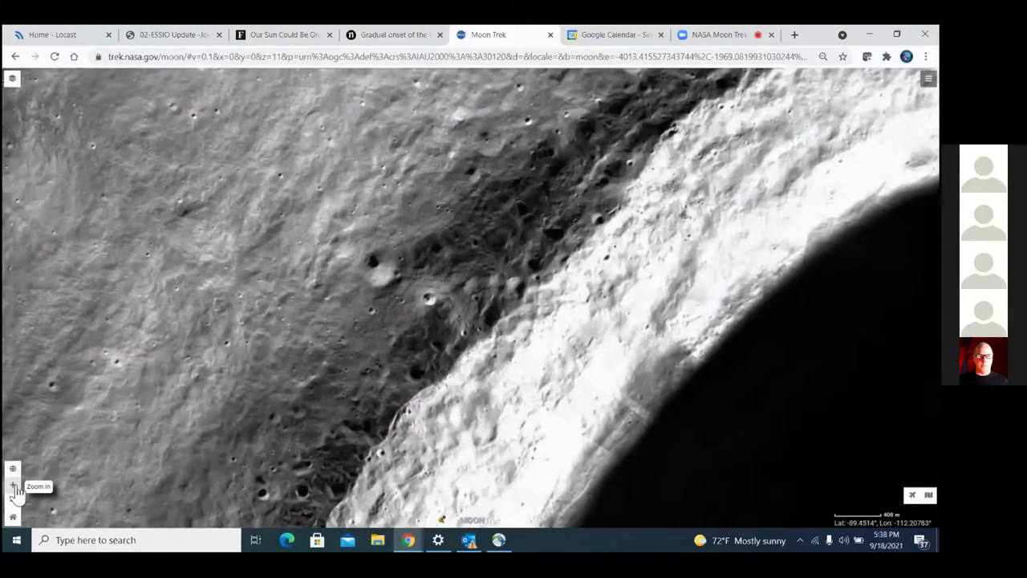
left_click(13, 485)
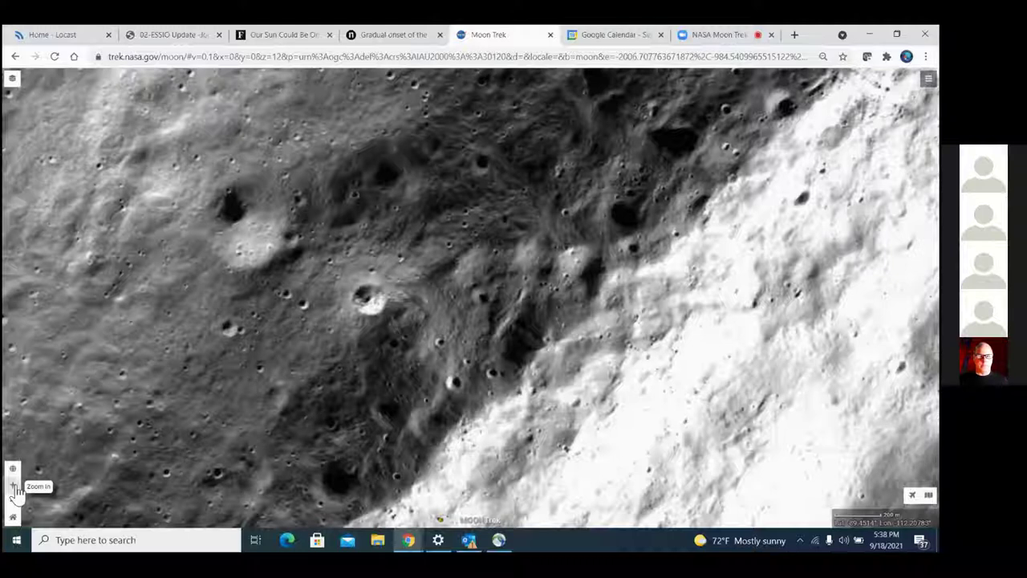
left_click(13, 485)
left_click(14, 486)
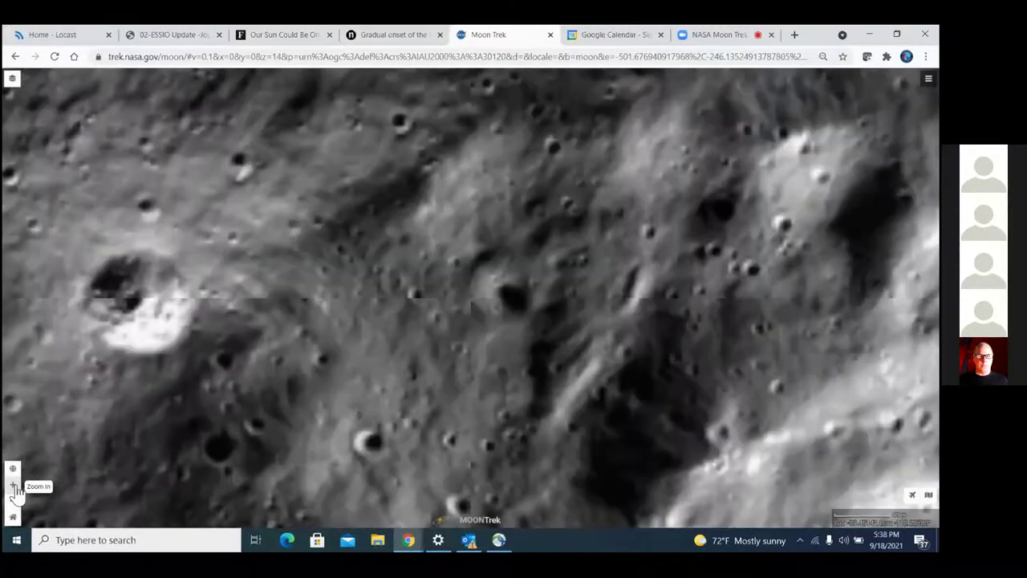
Examine the whole south pole crater together with the shadowed craters and terrain surrounding it
left_click(13, 506)
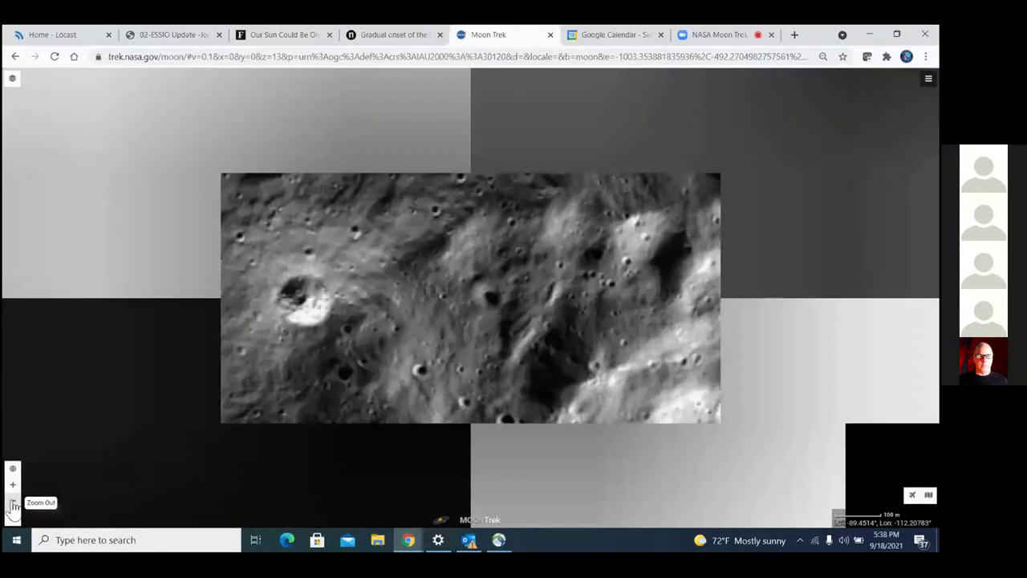
left_click(14, 506)
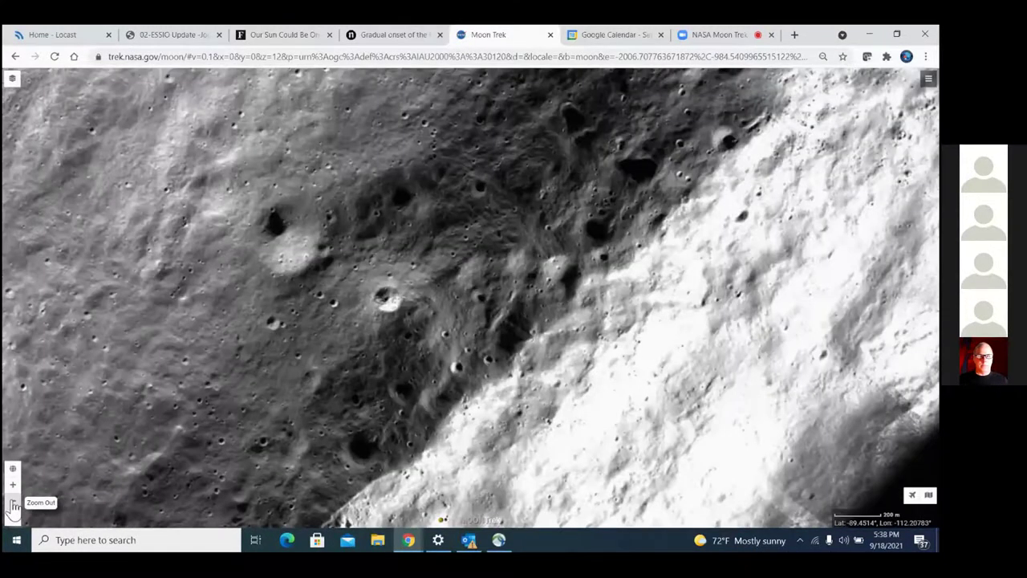
left_click(14, 506)
left_click(13, 505)
left_click(14, 505)
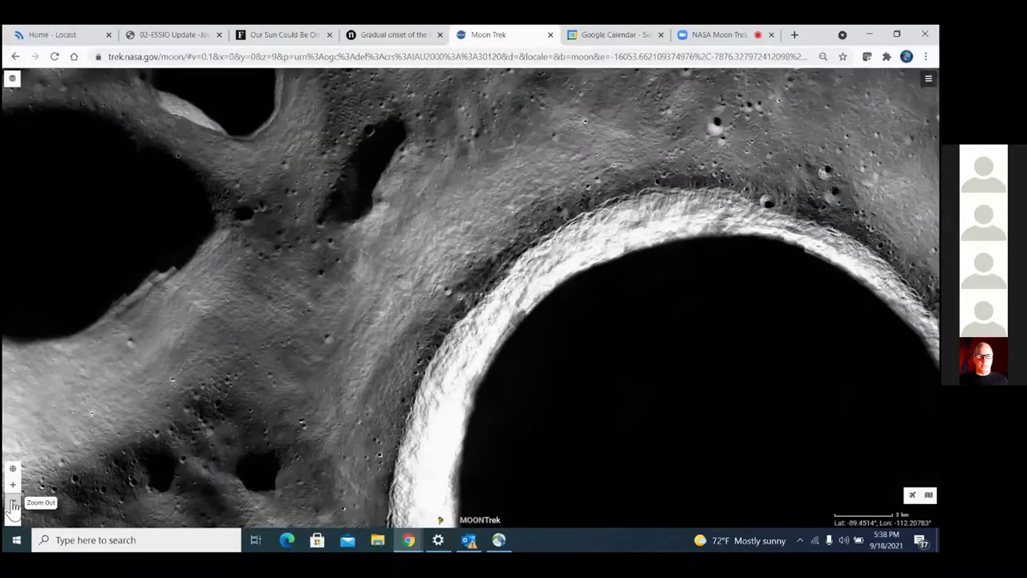
left_click(14, 506)
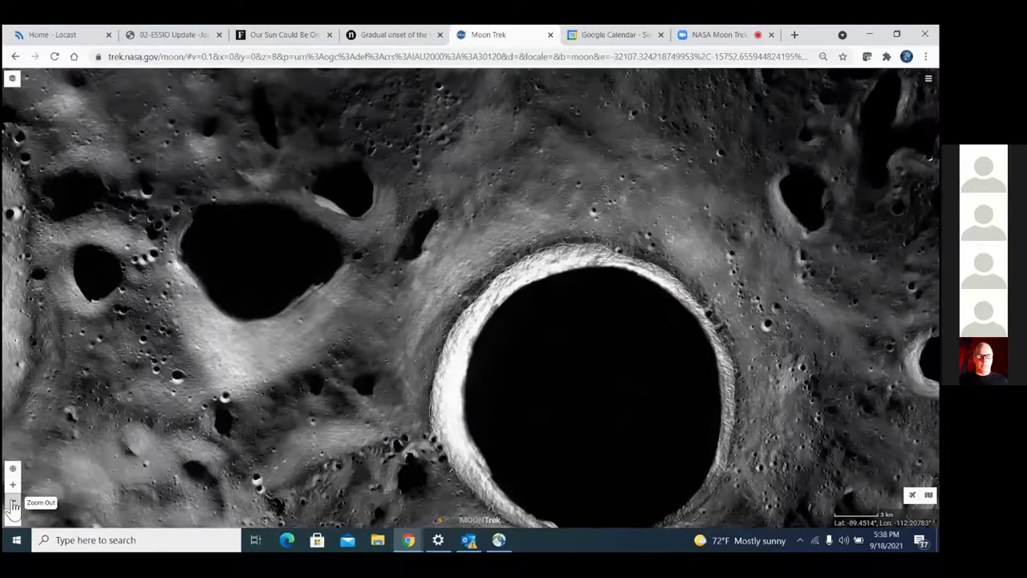
left_click(13, 505)
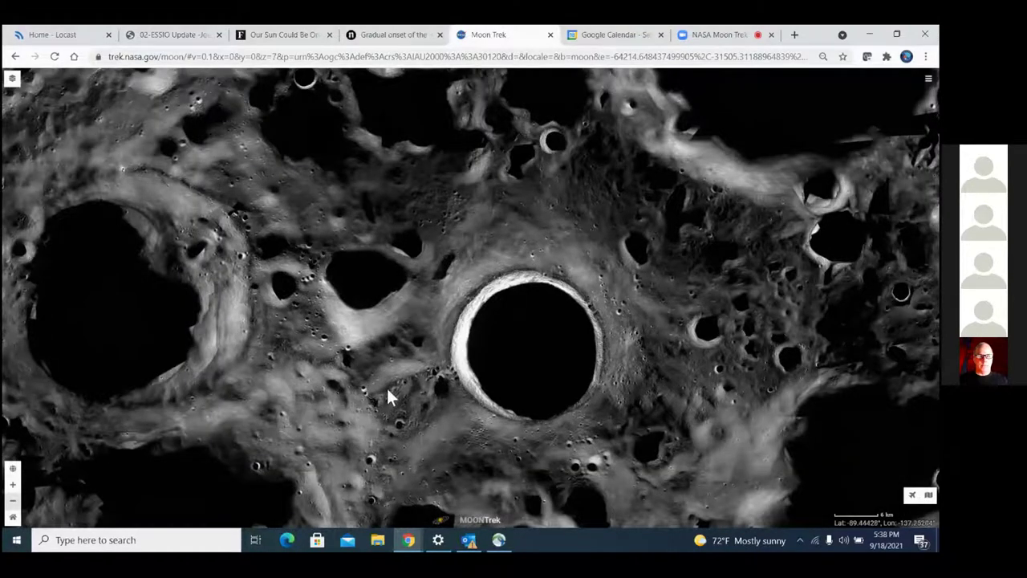
left_click_drag(390, 394, 432, 345)
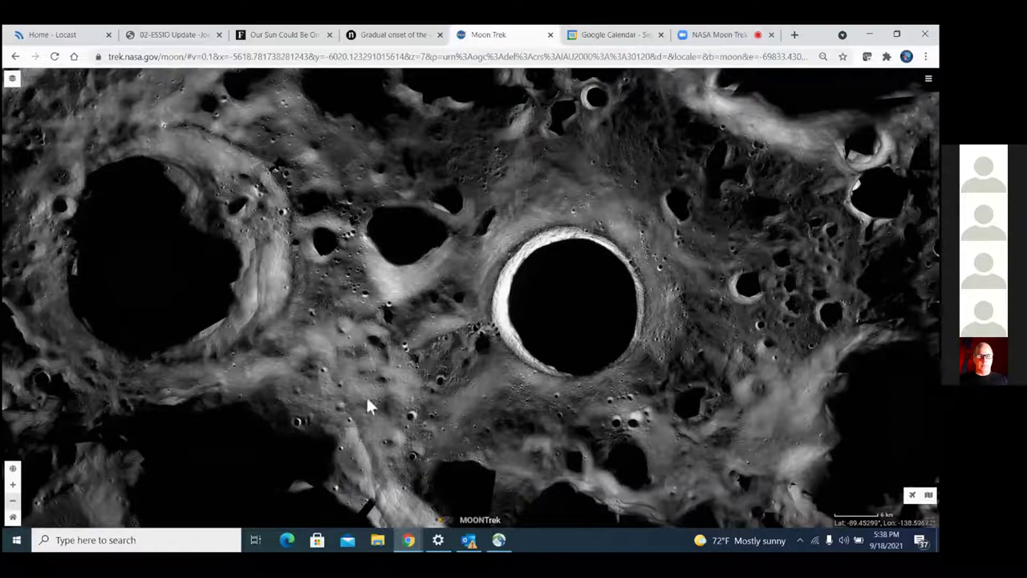
left_click(13, 486)
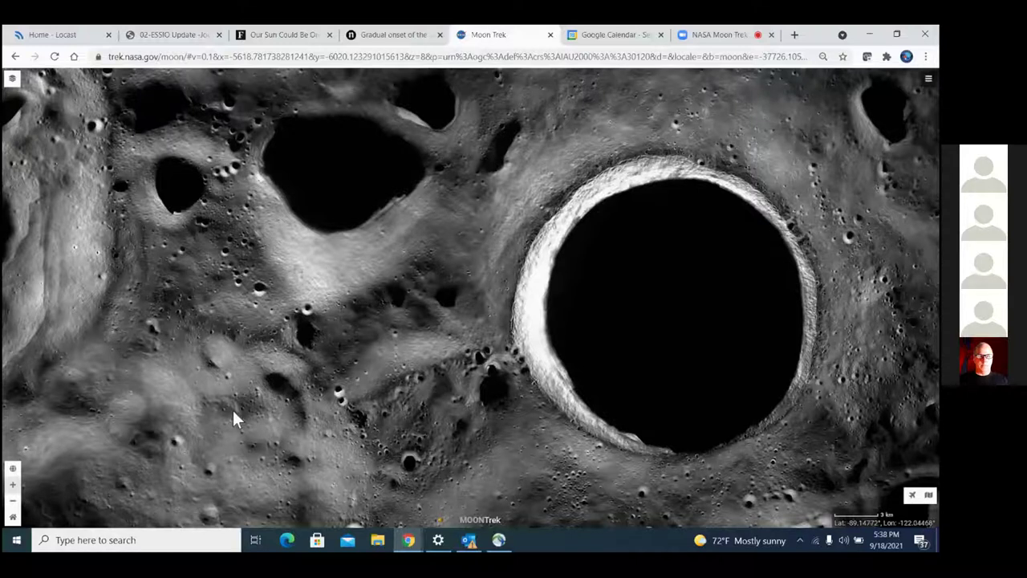
left_click_drag(264, 356, 240, 362)
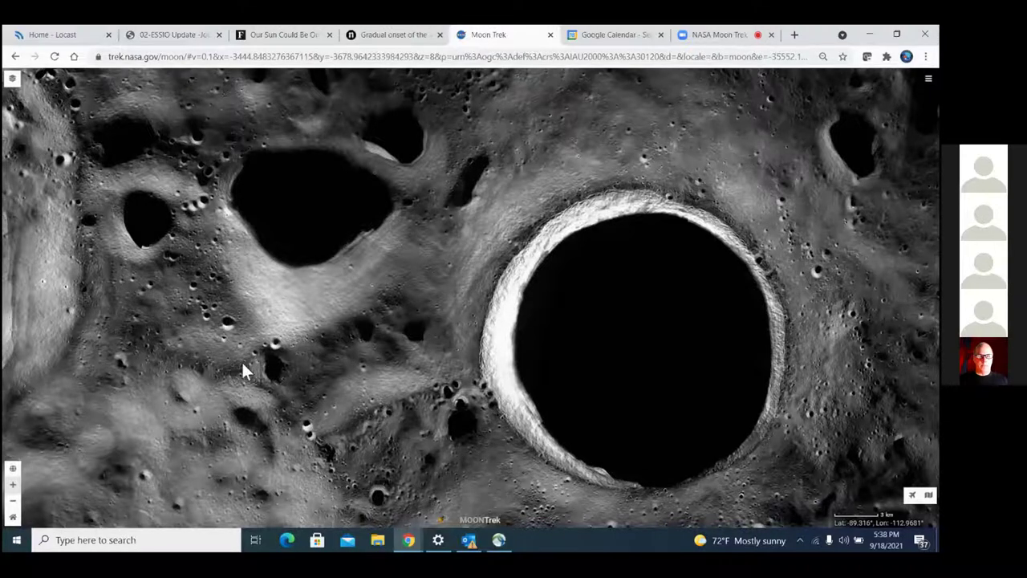
left_click(12, 502)
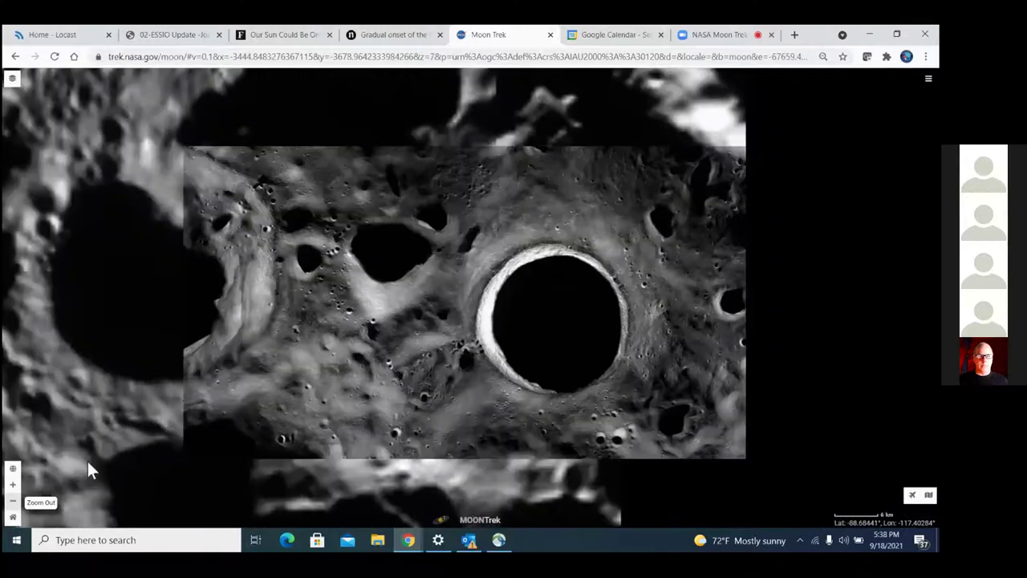
left_click_drag(278, 361, 222, 373)
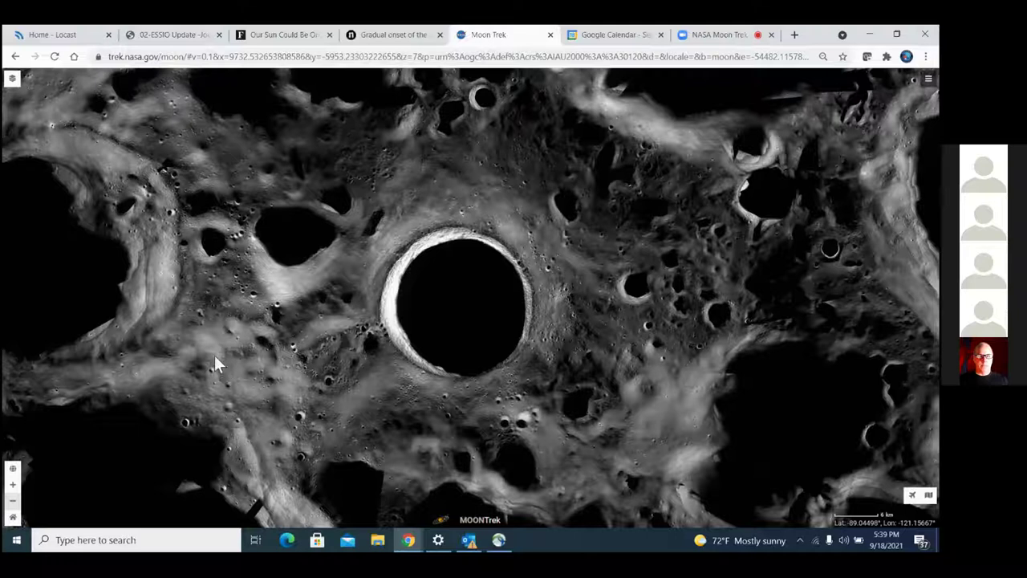
Search the South Pole data products for "lola"
left_click(12, 80)
left_click(76, 130)
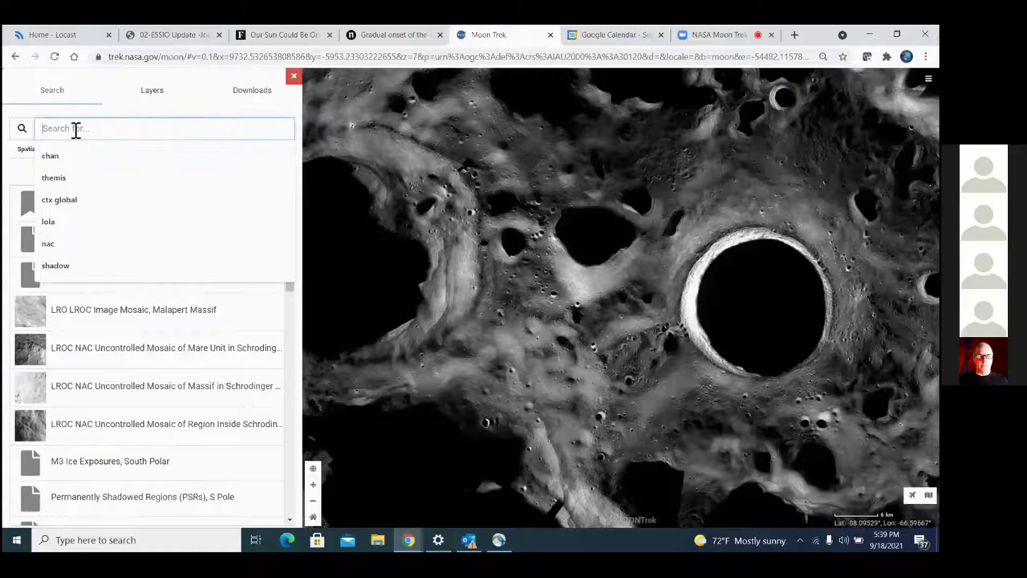
type("lola")
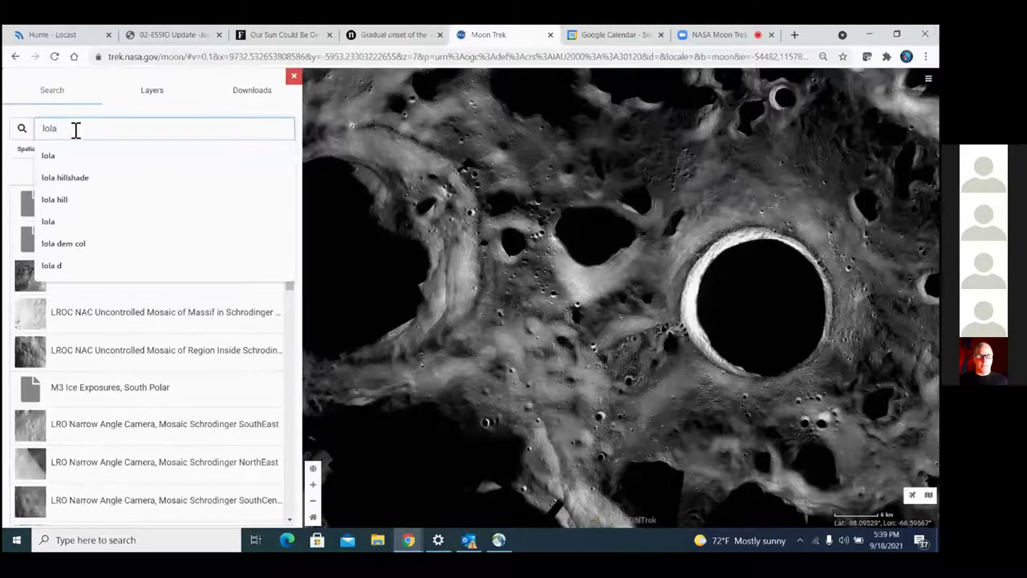
key("Return")
Look through the LOLA product results, including the colorized slope, DEM, hillshade and slope layers
left_click_drag(296, 232, 303, 514)
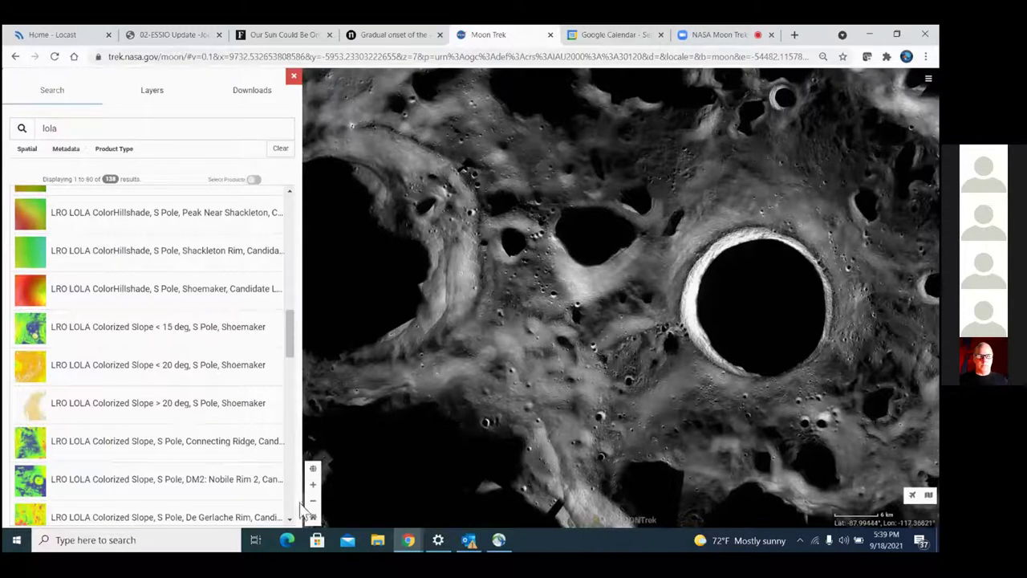
left_click(290, 520)
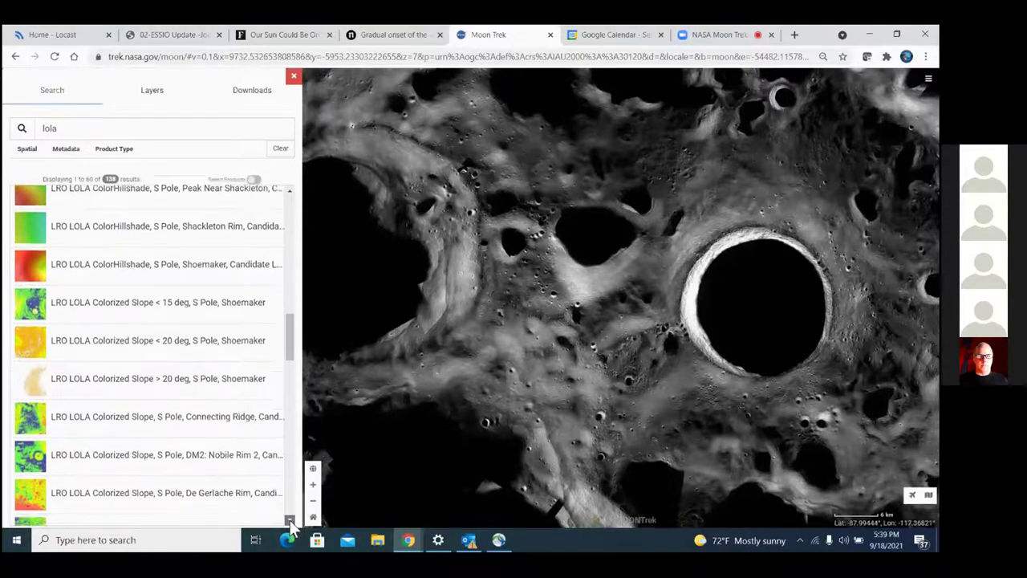
scroll(289, 520, "down", 12)
scroll(289, 520, "down", 3)
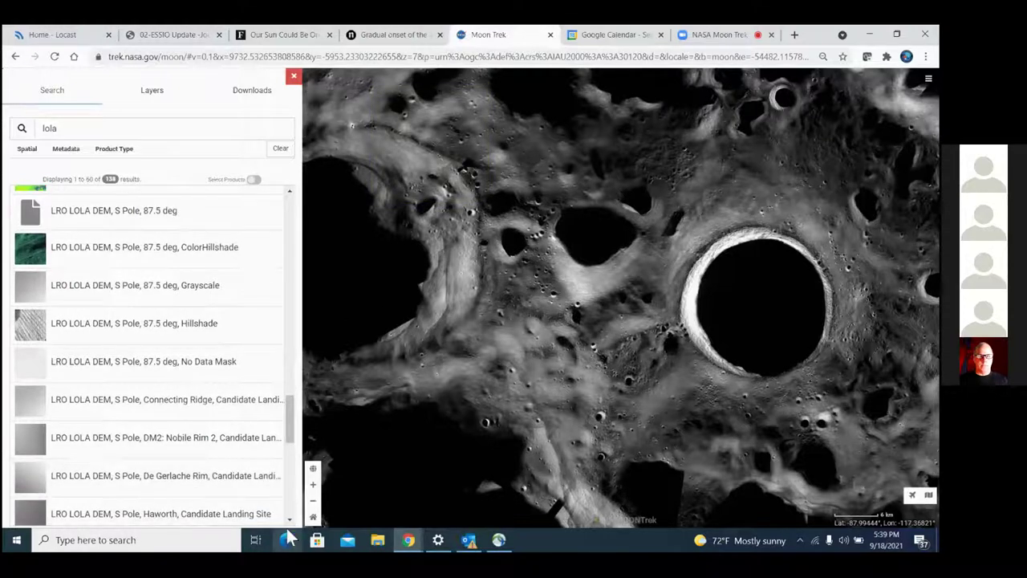
scroll(290, 520, "down", 4)
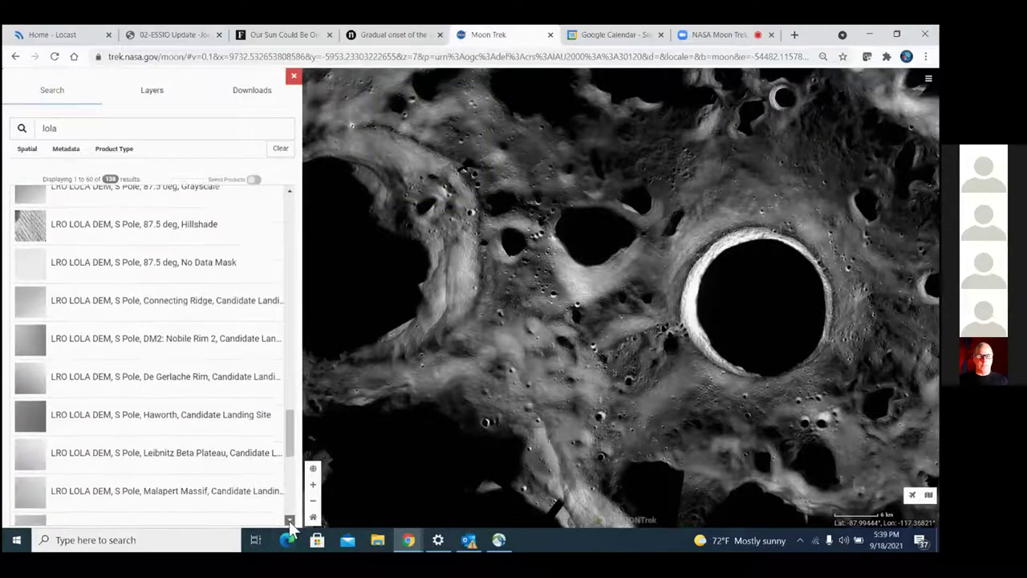
scroll(292, 449, "up", 3)
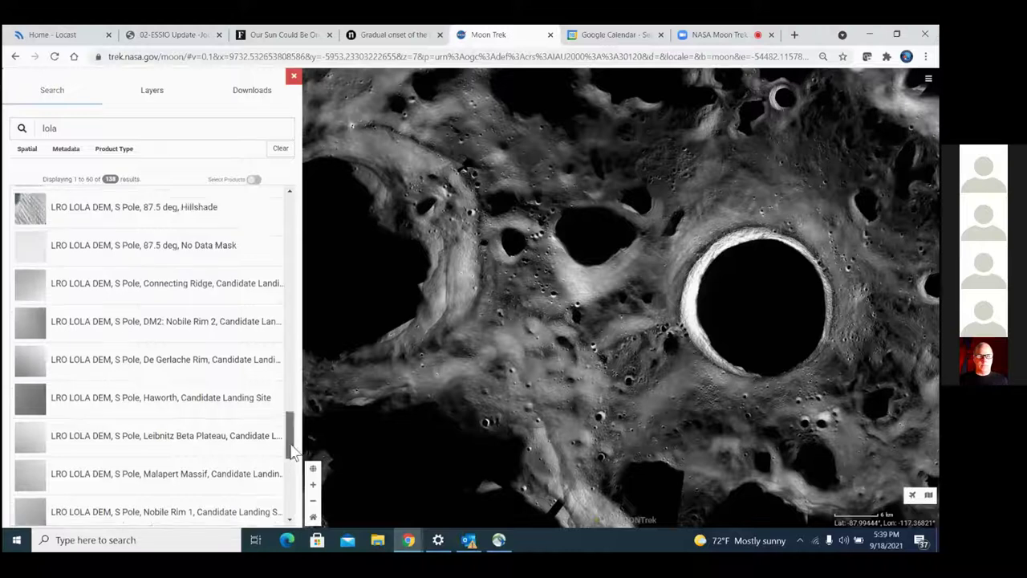
left_click_drag(292, 447, 290, 523)
left_click(289, 519)
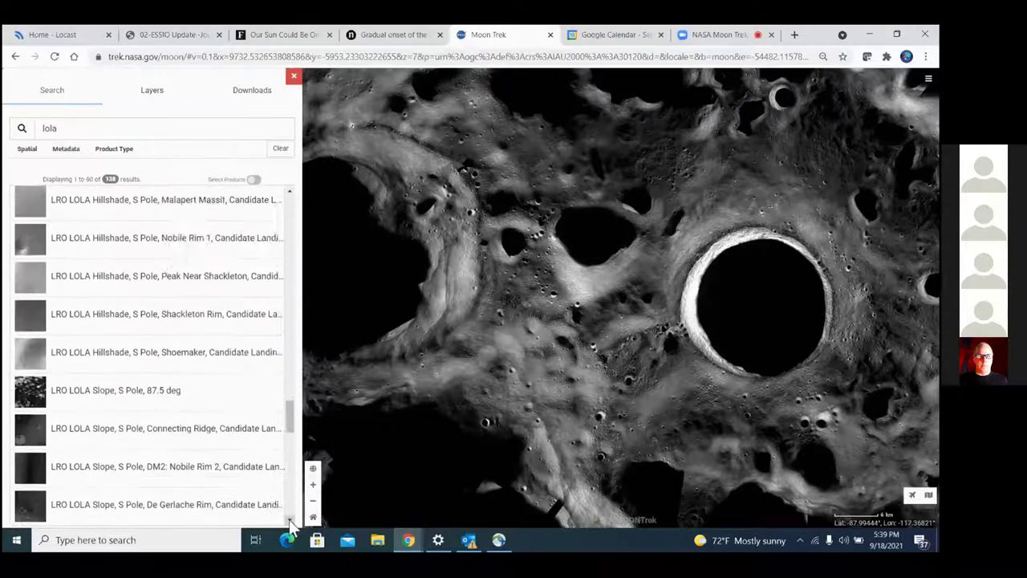
left_click_drag(289, 519, 289, 518)
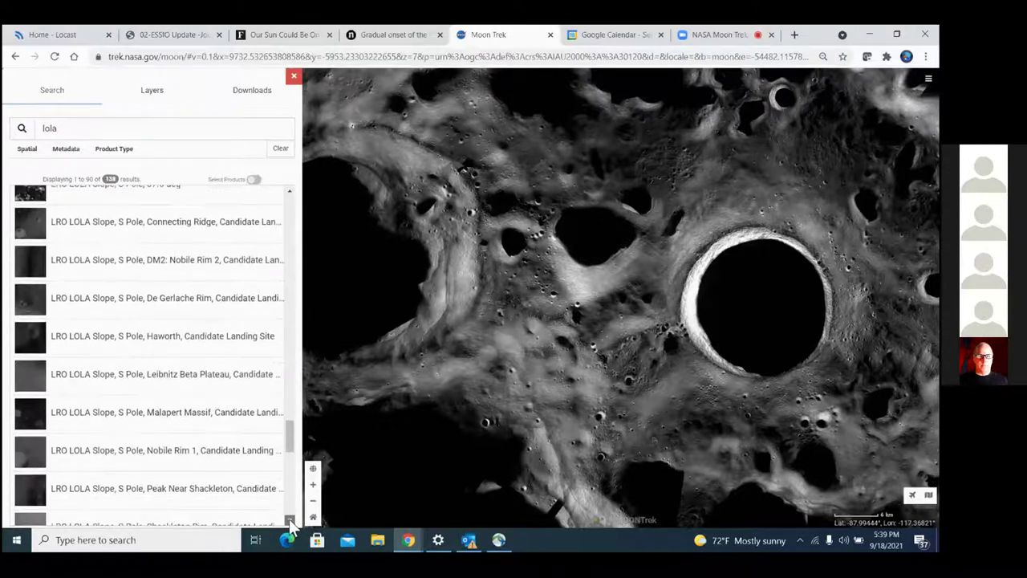
Refine the product search to "lola hillshade" and open the details of LRO LOLA DEM, S Pole, 75 deg, Hillshade
left_click(112, 135)
type("hi")
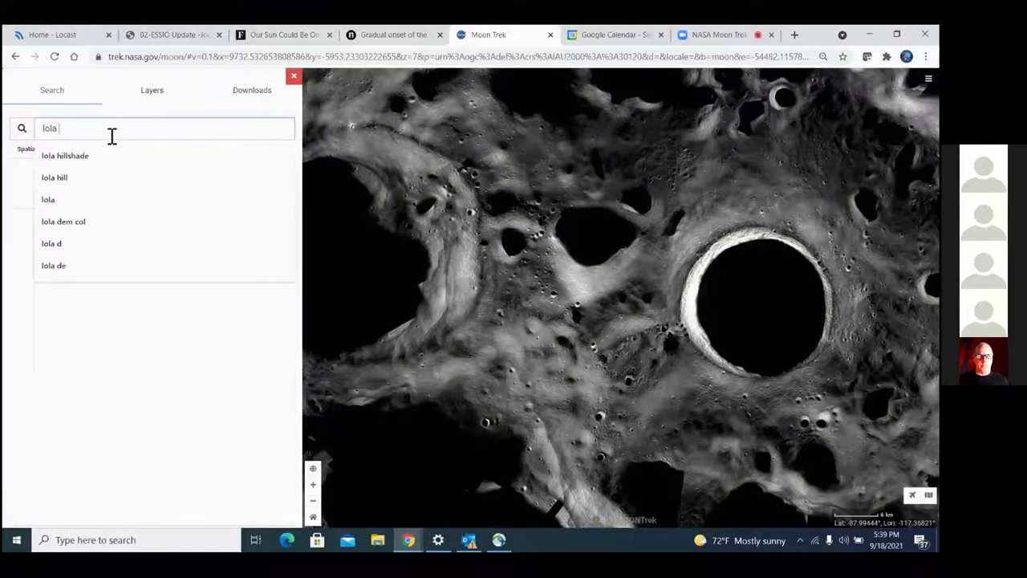
type("llshade")
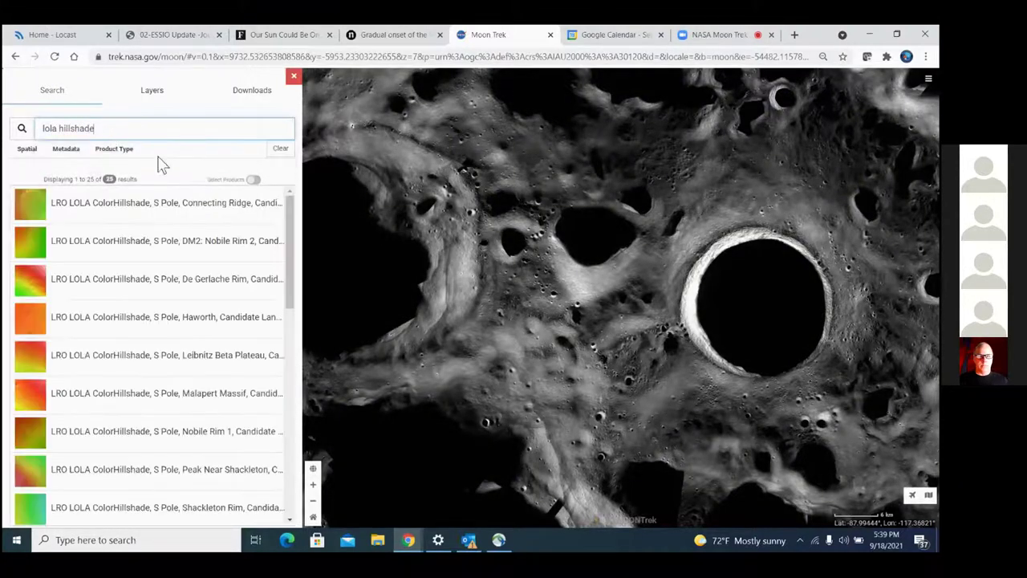
left_click_drag(291, 260, 281, 471)
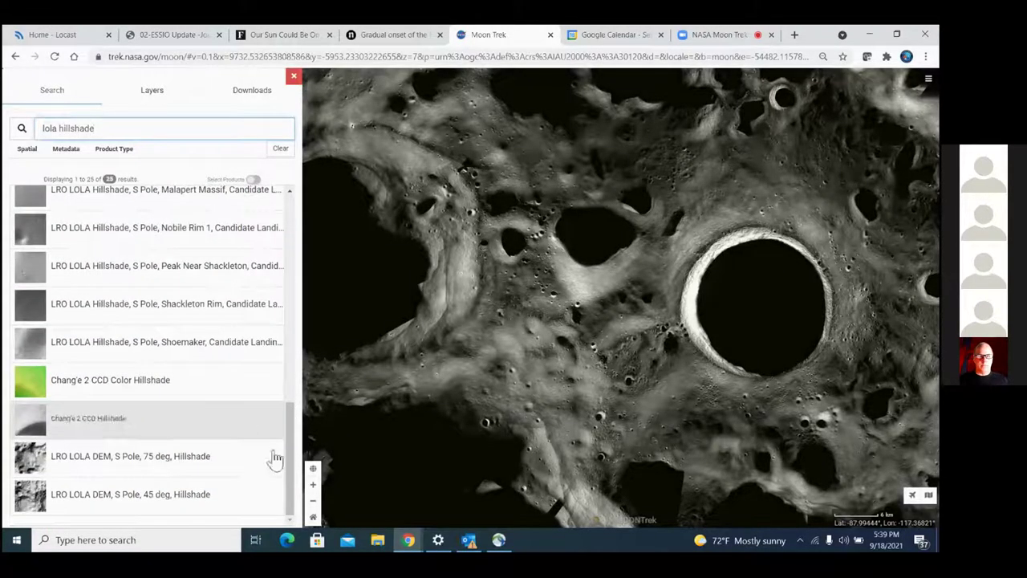
left_click(183, 470)
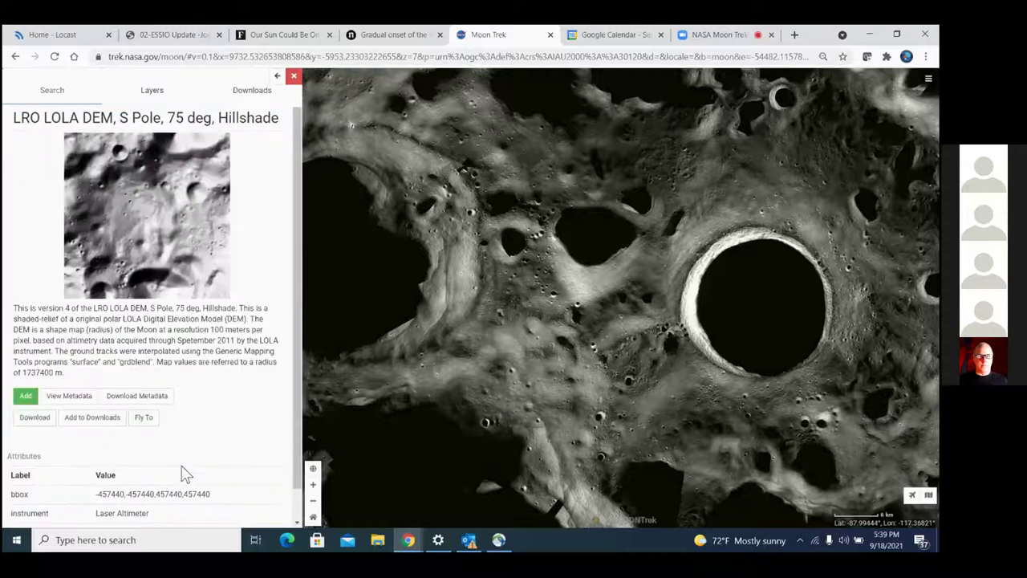
Add the LRO LOLA DEM, S Pole, 75 deg, Hillshade layer to the map and show a wider area around the crater
left_click(27, 396)
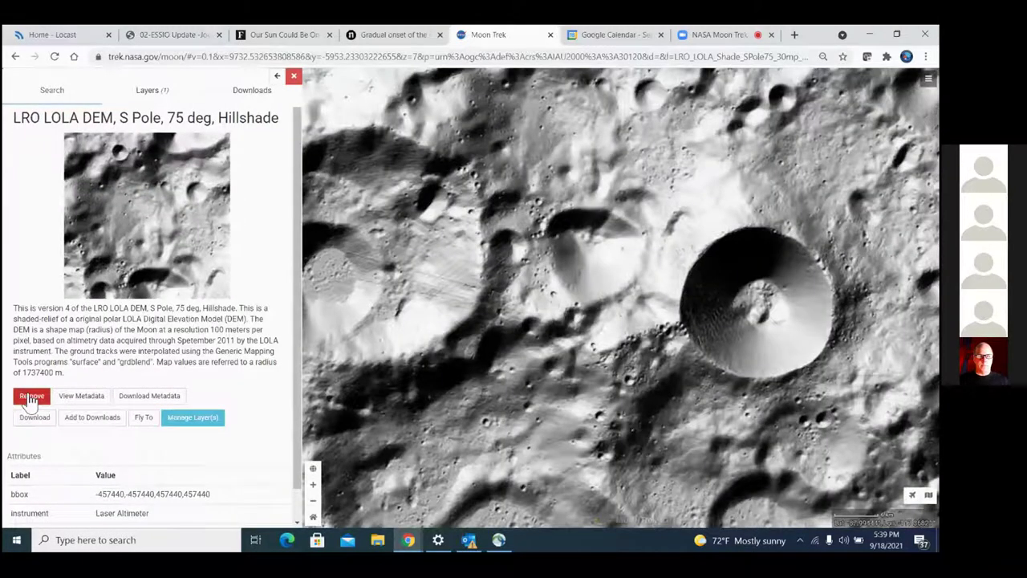
left_click(313, 504)
left_click(313, 503)
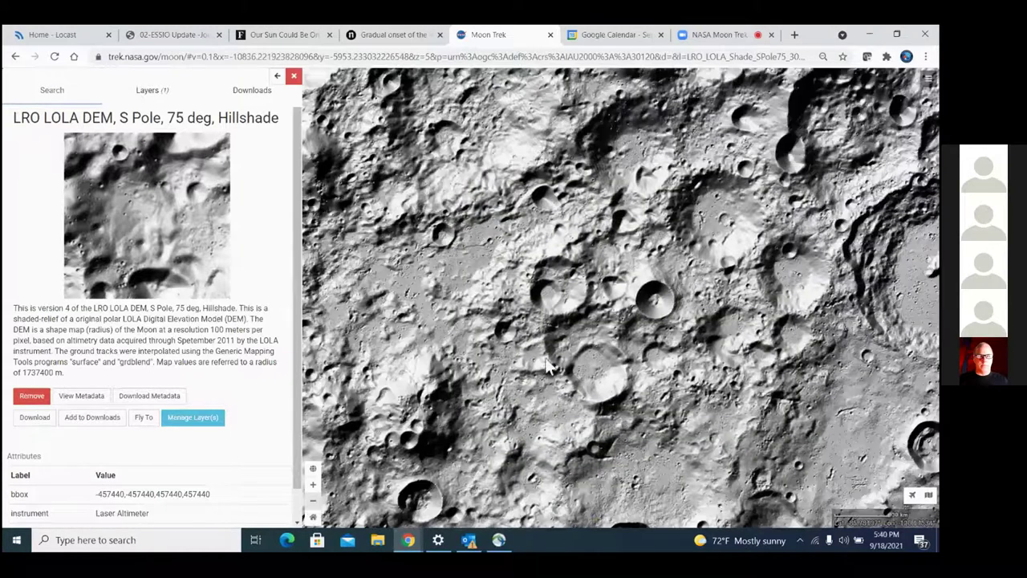
left_click(314, 485)
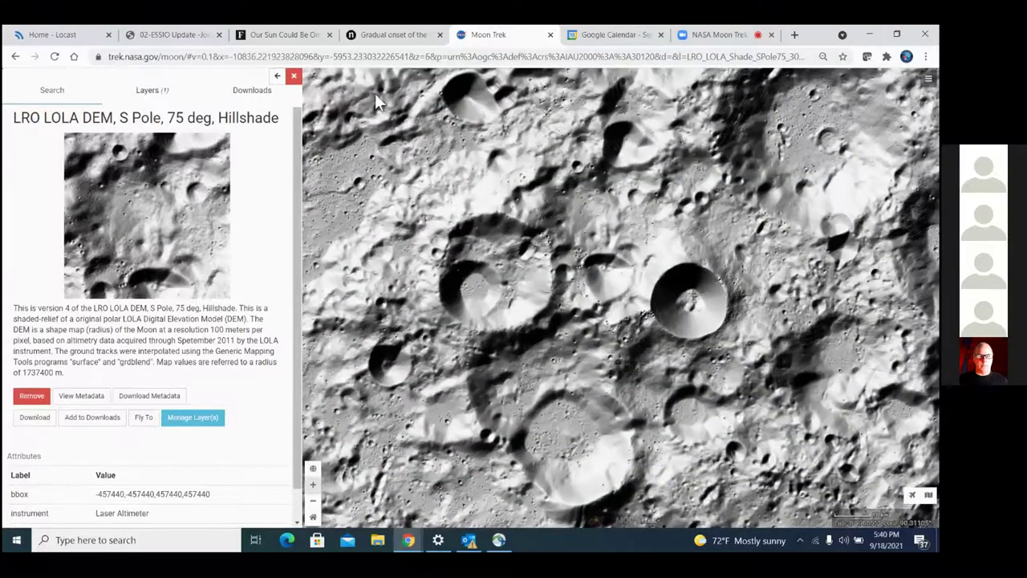
Replace the hillshade query with a data product search for "slope"
left_click(58, 94)
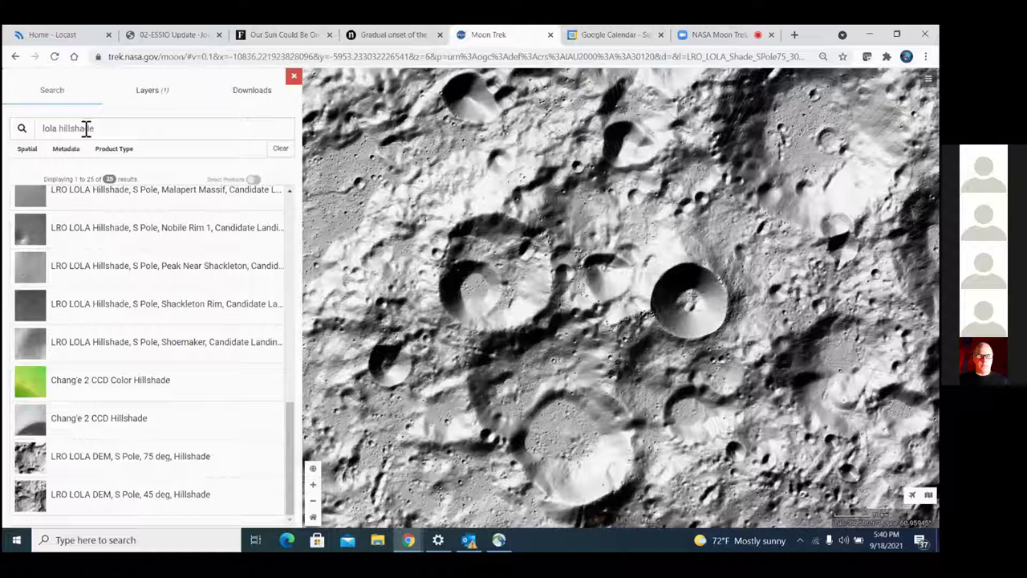
left_click(280, 149)
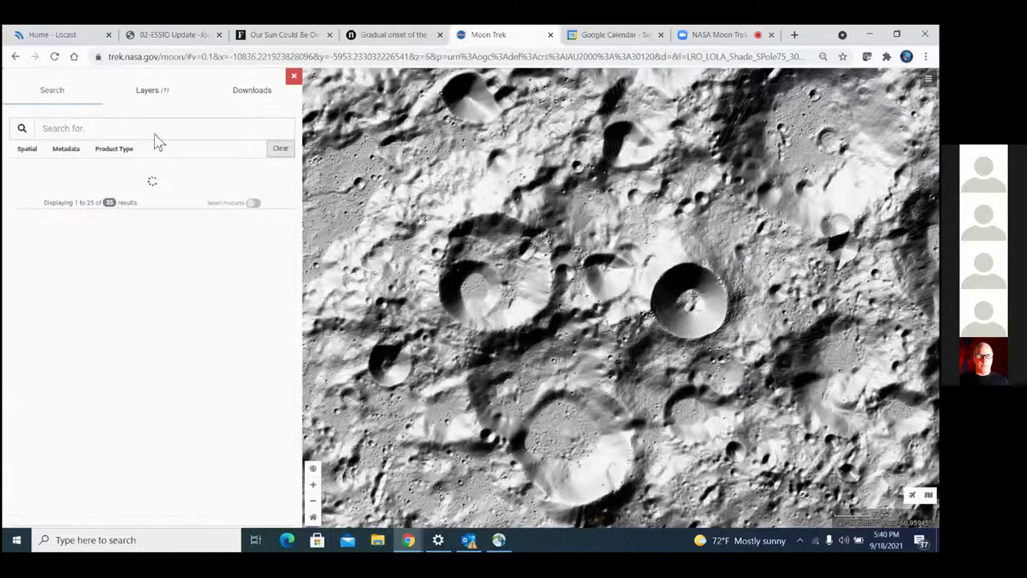
left_click(150, 128)
type("slope")
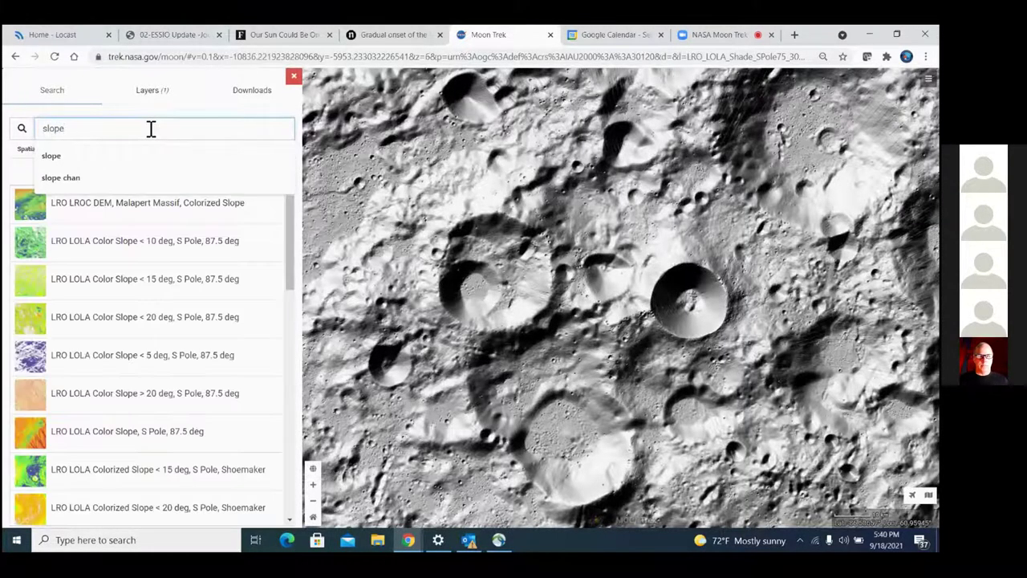
key("Return")
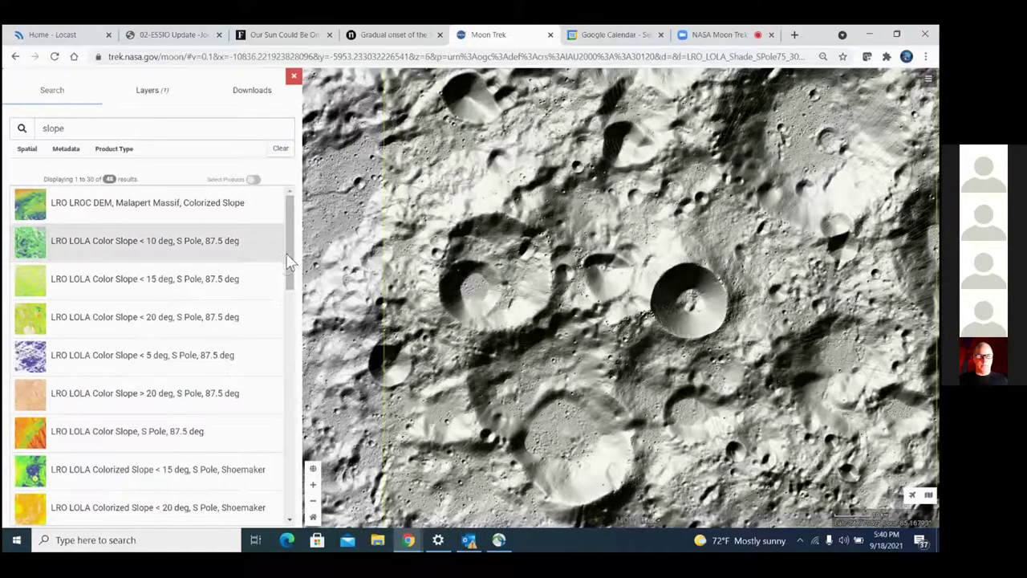
Add the Chang'e 2 CCD Color Slope layer from the slope search results to the map
left_click_drag(291, 255, 307, 507)
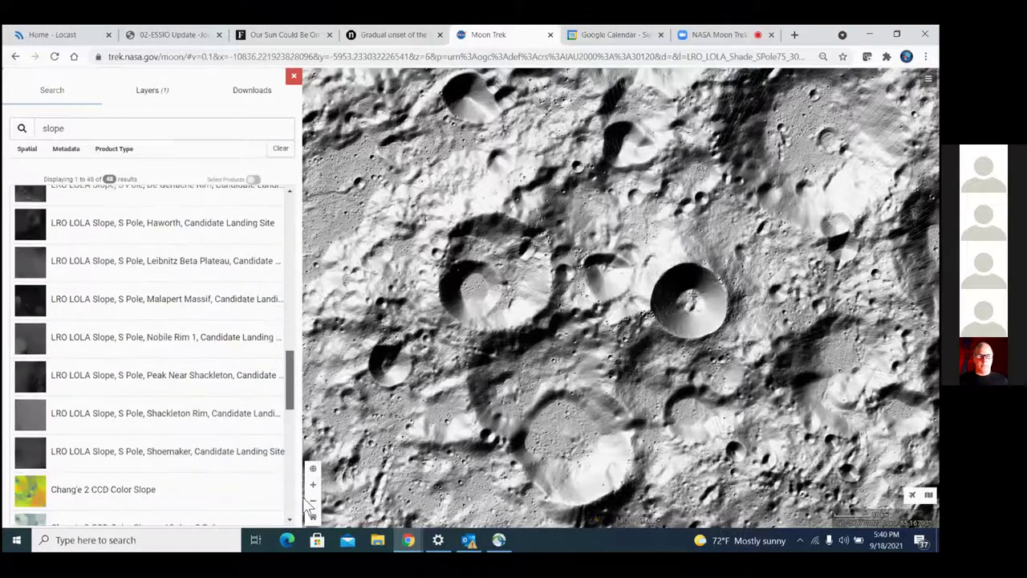
left_click(104, 493)
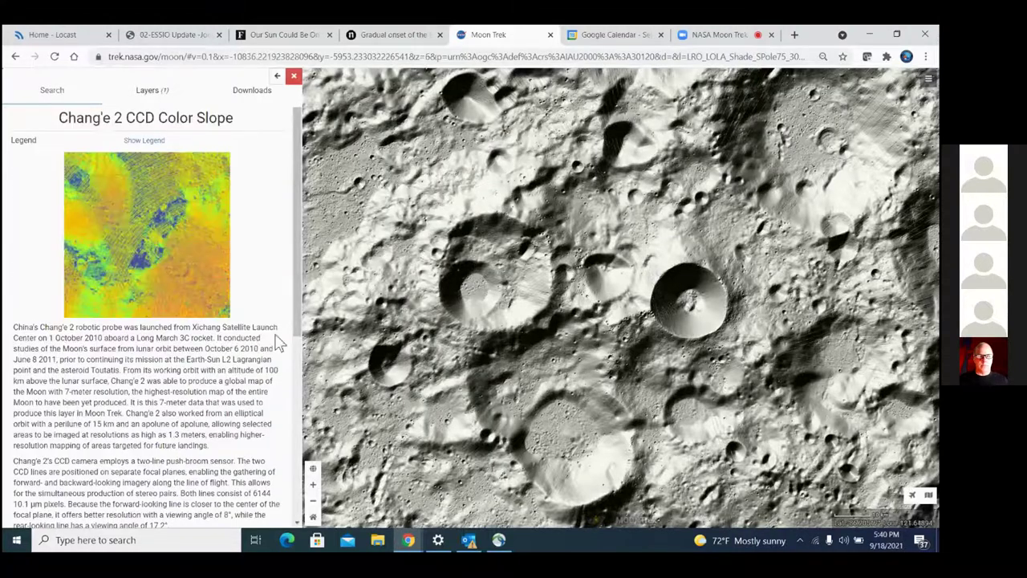
left_click_drag(294, 323, 293, 474)
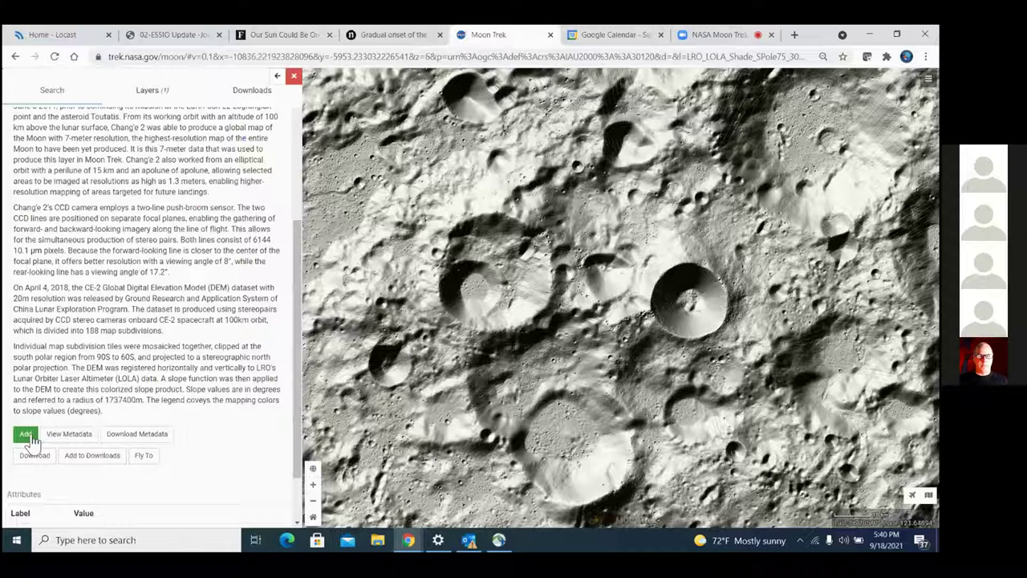
left_click(25, 434)
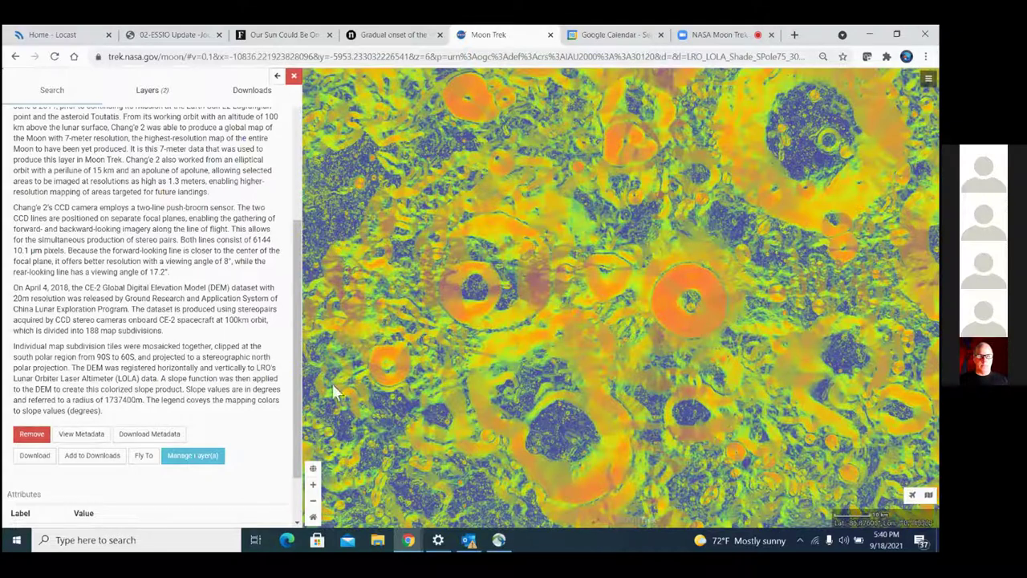
left_click_drag(298, 411, 304, 238)
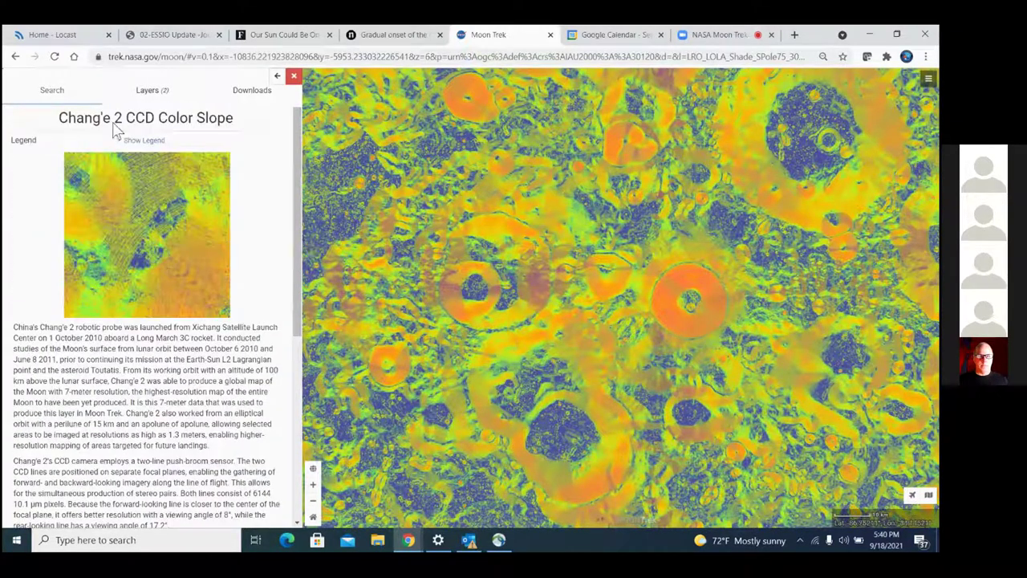
Return to the product search and replace the slope query with "shadow"
left_click(48, 92)
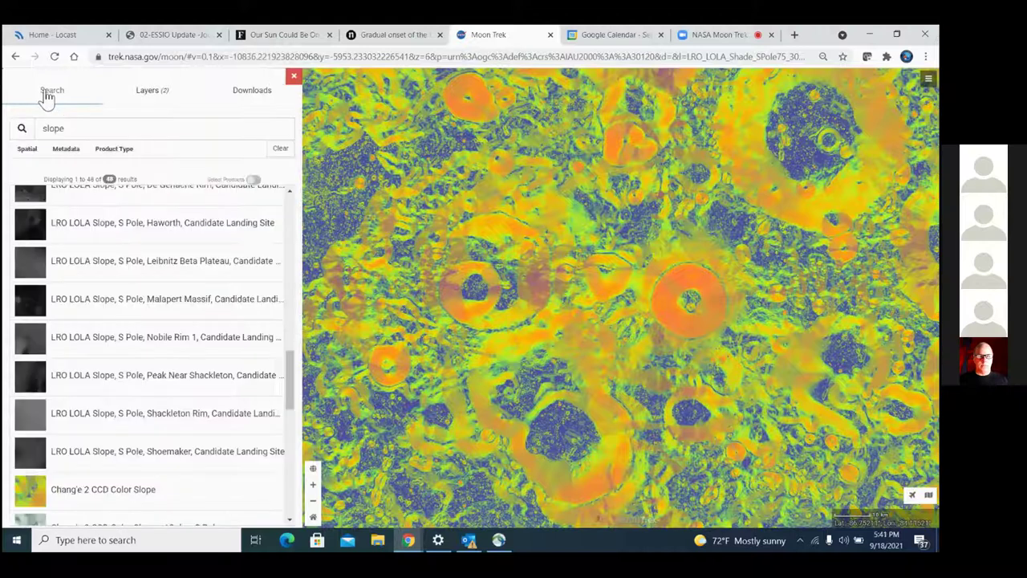
left_click(277, 151)
left_click(210, 128)
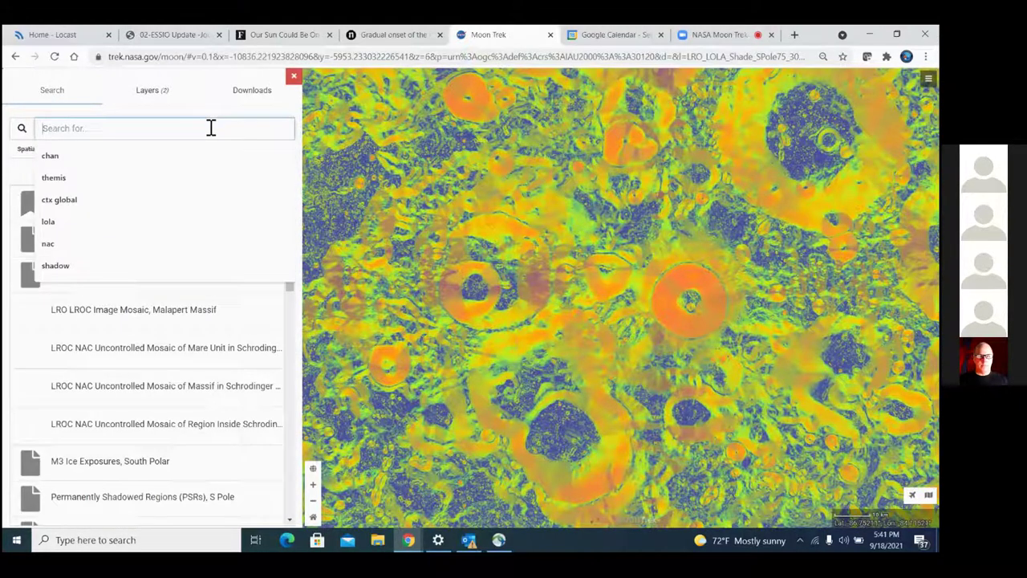
type("sh")
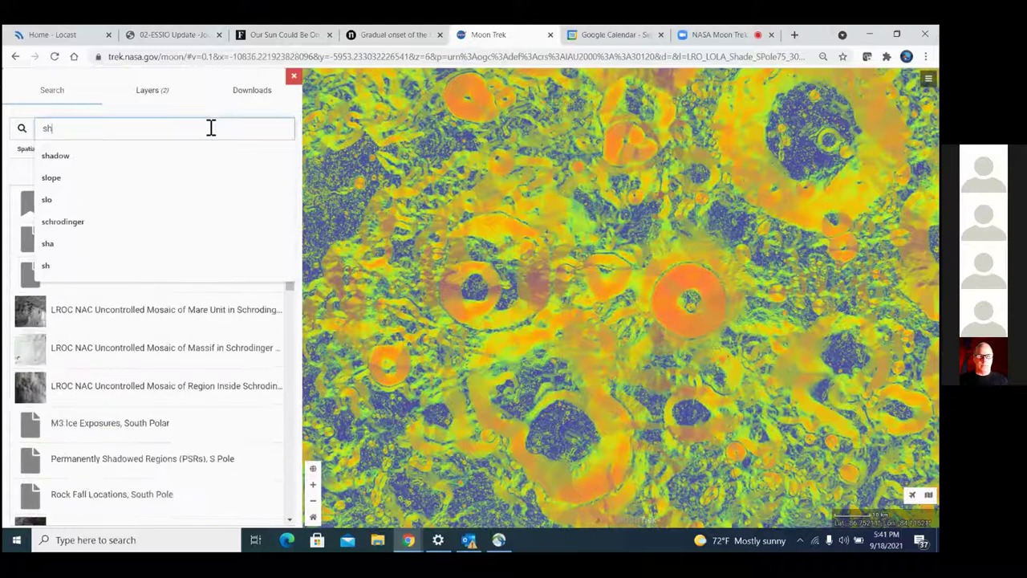
type("adow")
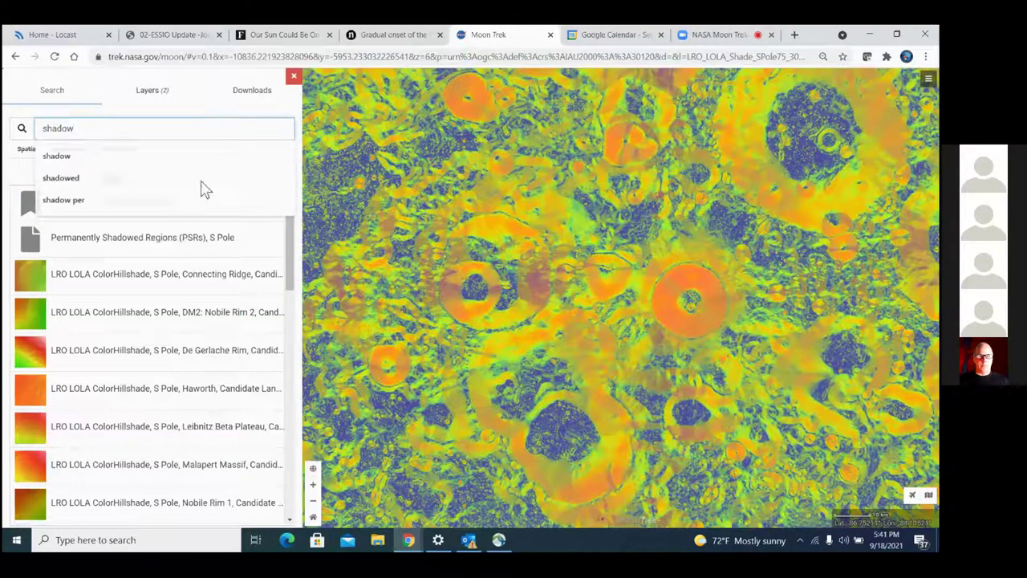
key("Return")
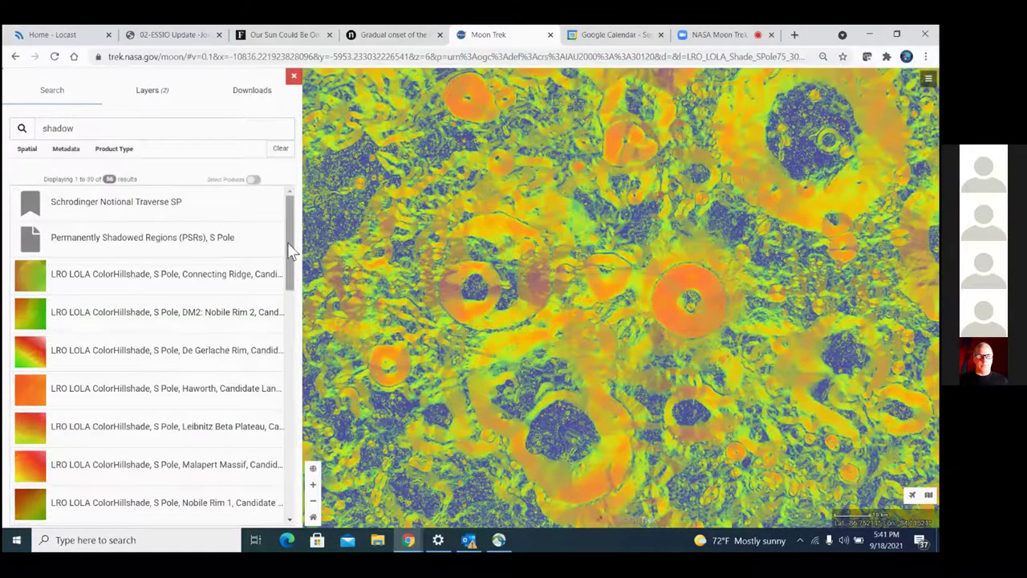
Add the LOLA Permanently Shadowed Regions Southpole 240m layer from the end of the results to the map
left_click_drag(291, 249, 294, 518)
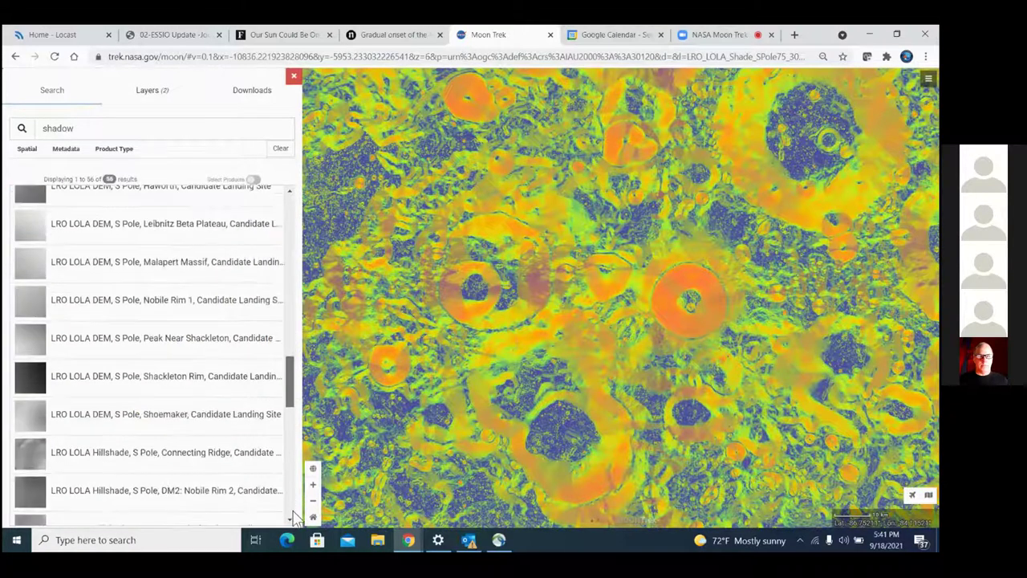
left_click_drag(289, 384, 291, 517)
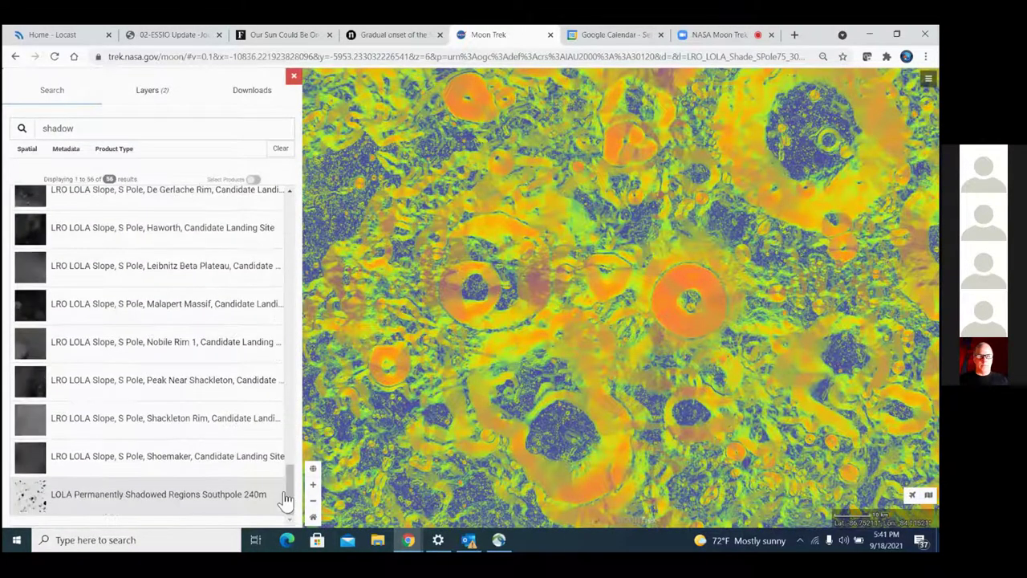
left_click(124, 503)
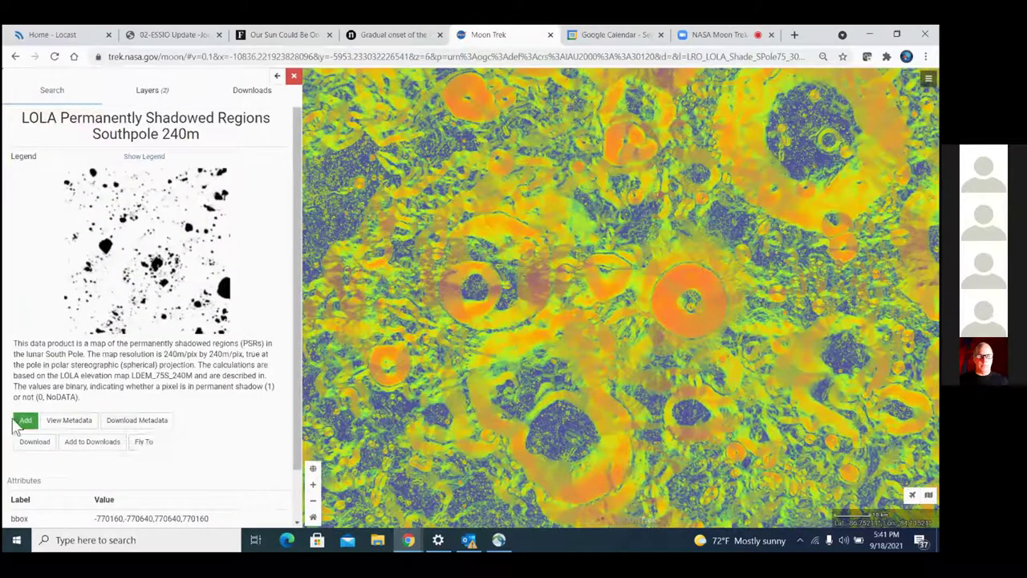
left_click(26, 422)
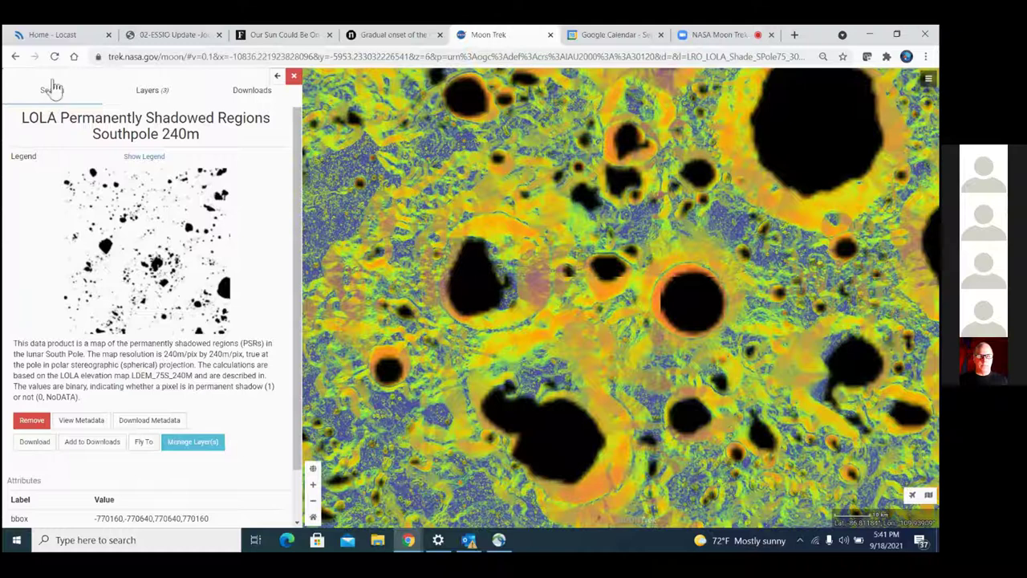
Return to the product search and replace the shadow query with "temp"
left_click(54, 94)
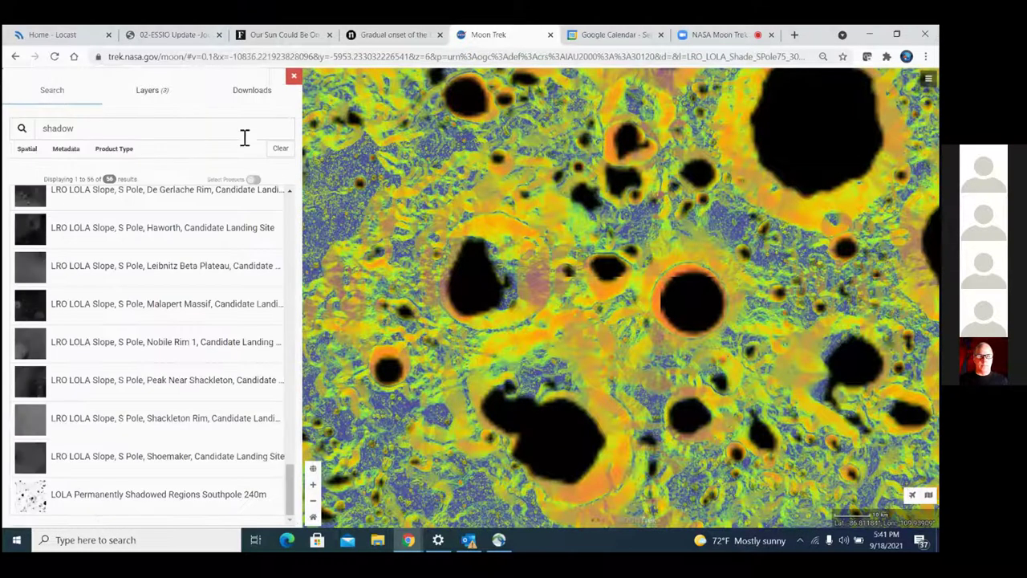
left_click(279, 150)
left_click(172, 134)
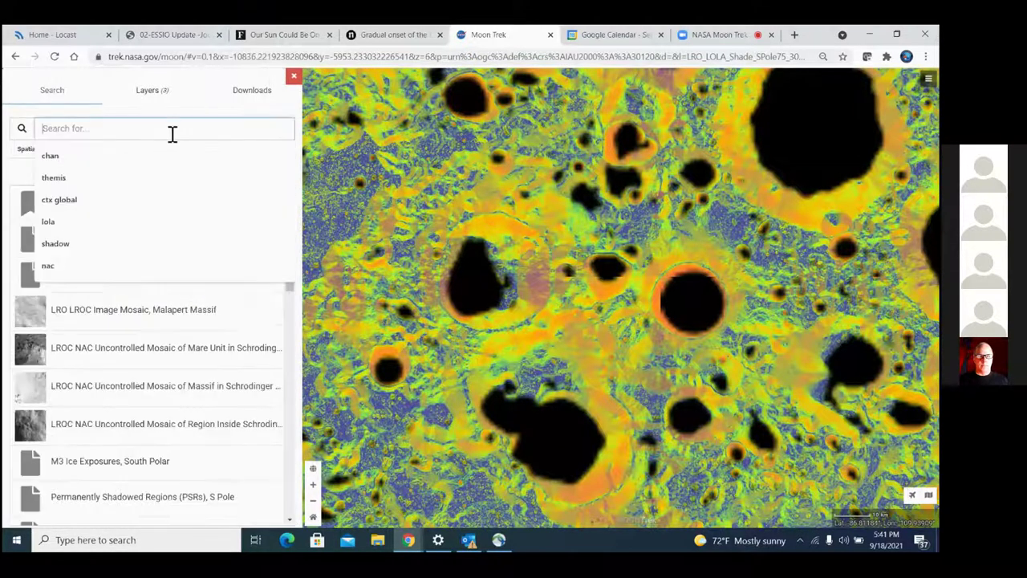
type("temp")
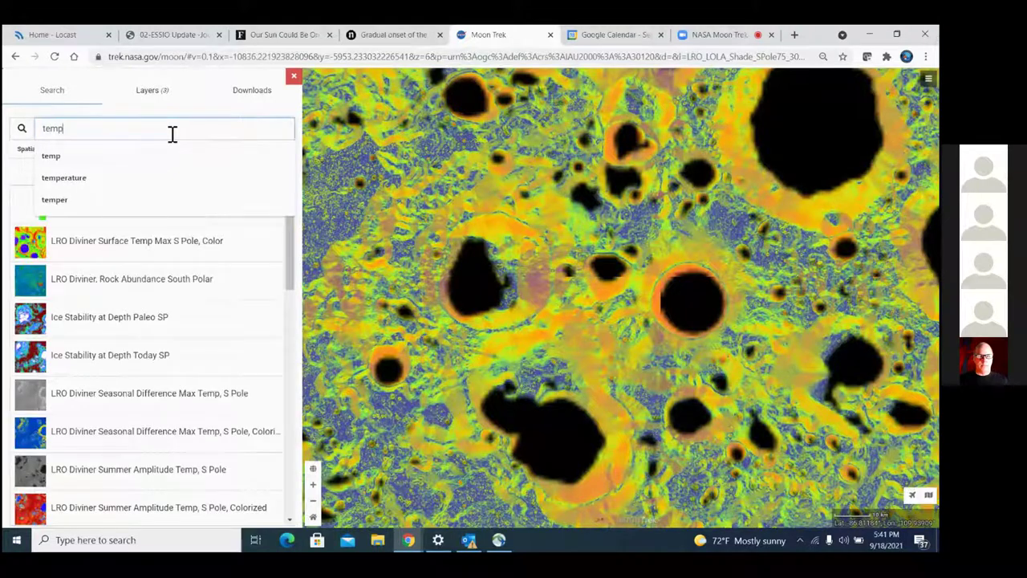
key("Return")
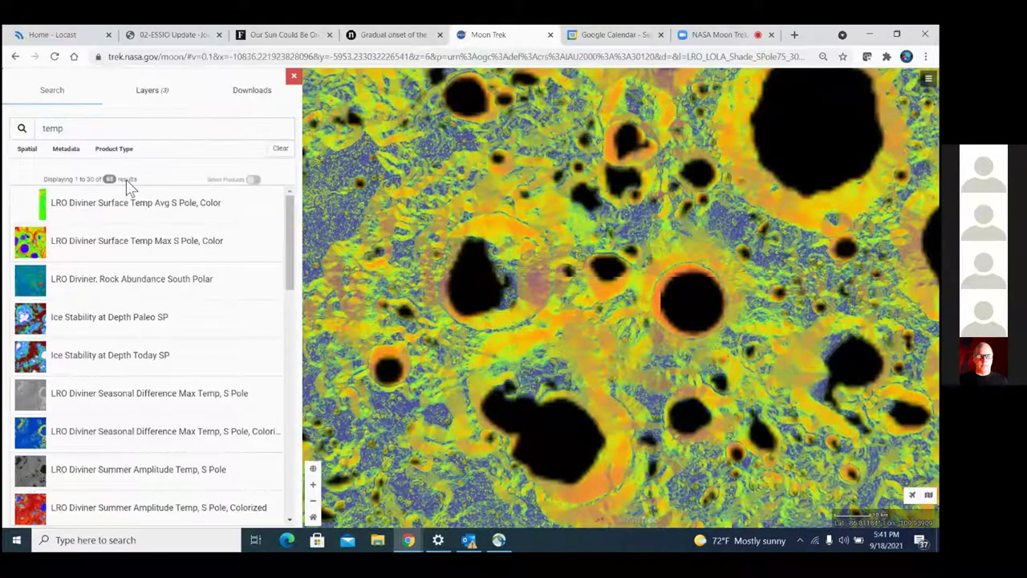
Add the LRO Diviner Surface Temp Avg S Pole, Color layer to the map and show its legend
left_click(133, 225)
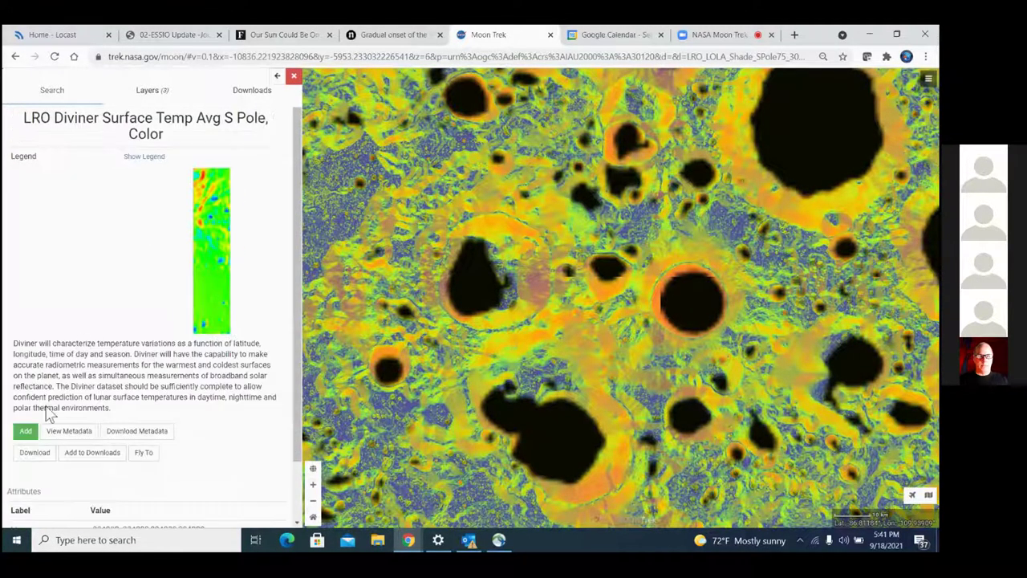
left_click(35, 435)
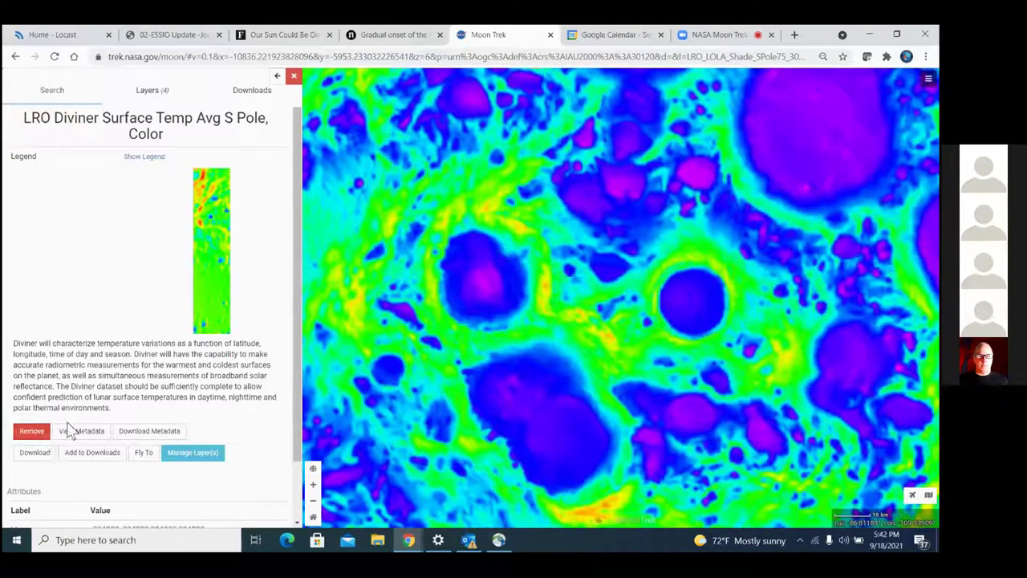
left_click(149, 158)
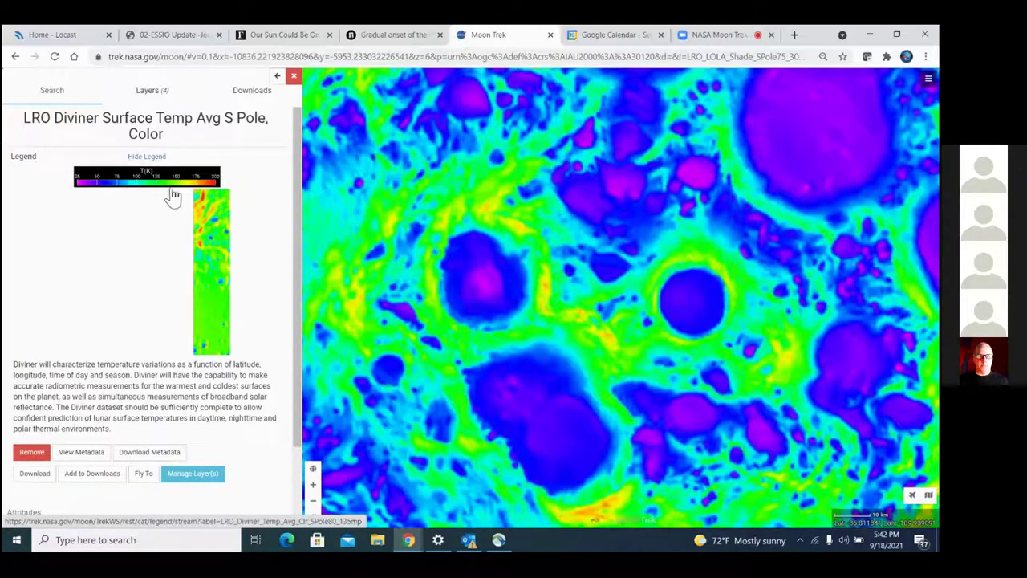
Add the LRO Diviner Surface Temp Max S Pole, Color layer from the same temperature results to the map
left_click(54, 92)
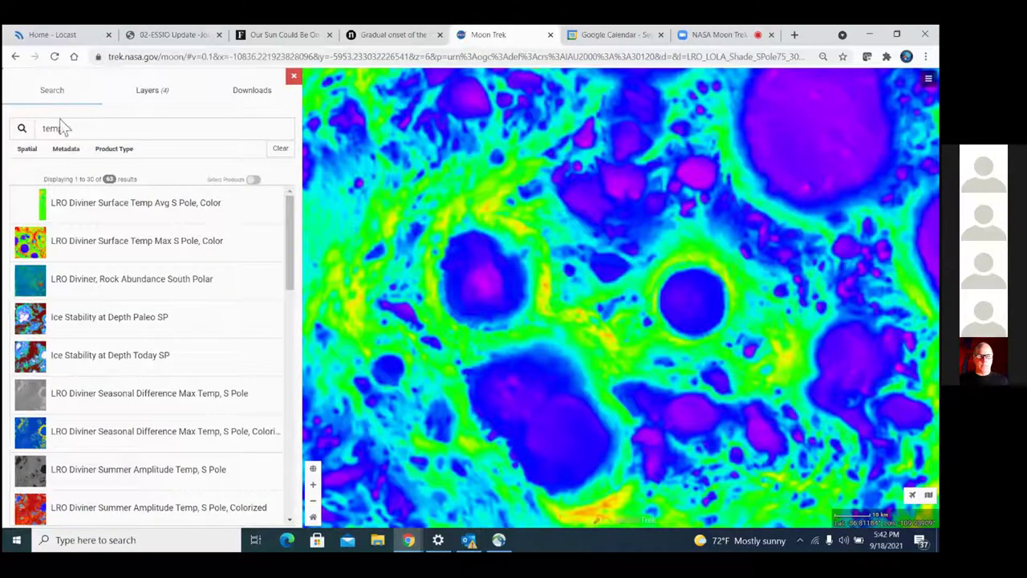
left_click(73, 241)
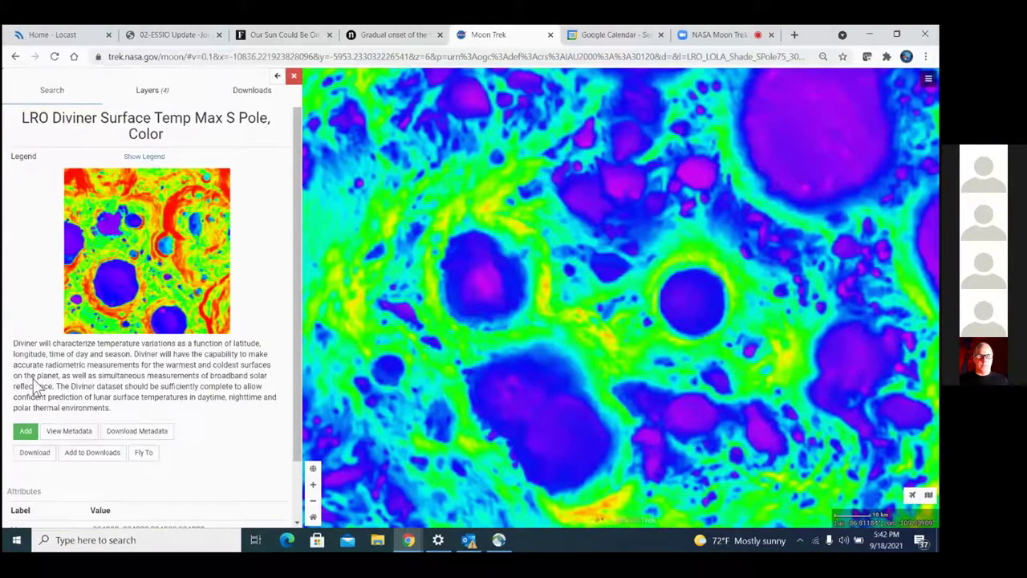
left_click(25, 432)
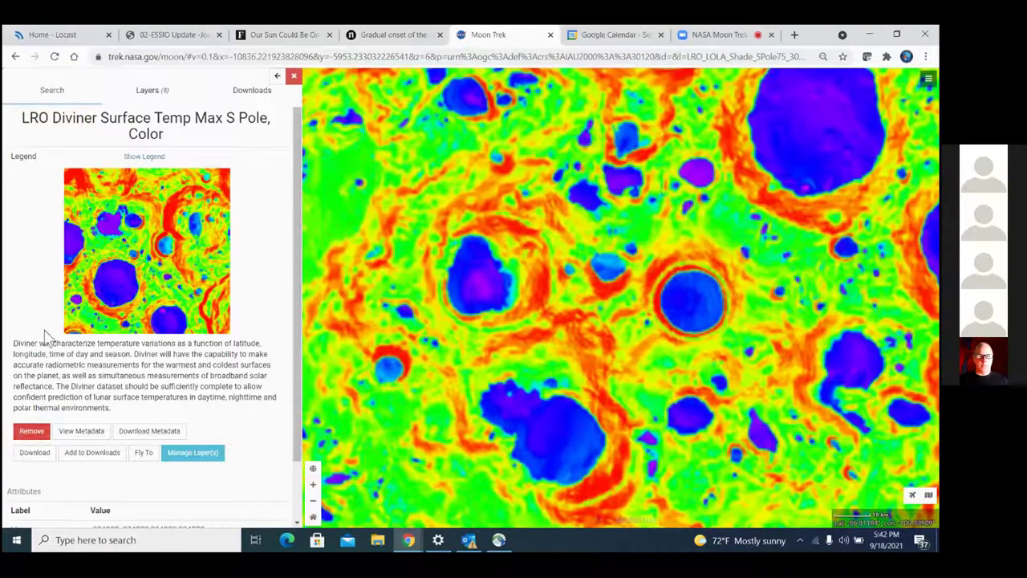
Return to the product search and replace the temperature query with "hydrog"
left_click(55, 91)
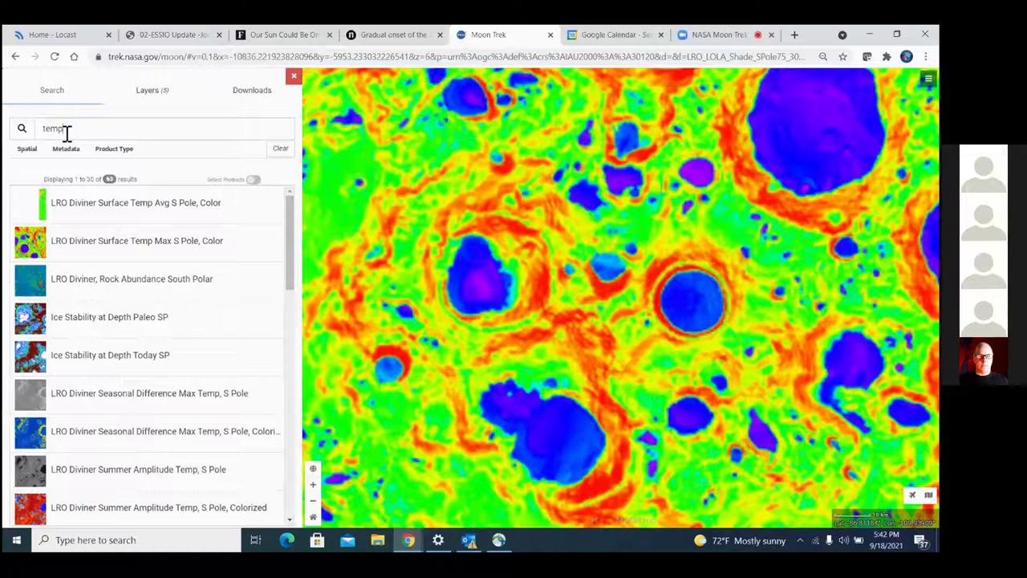
double_click(64, 130)
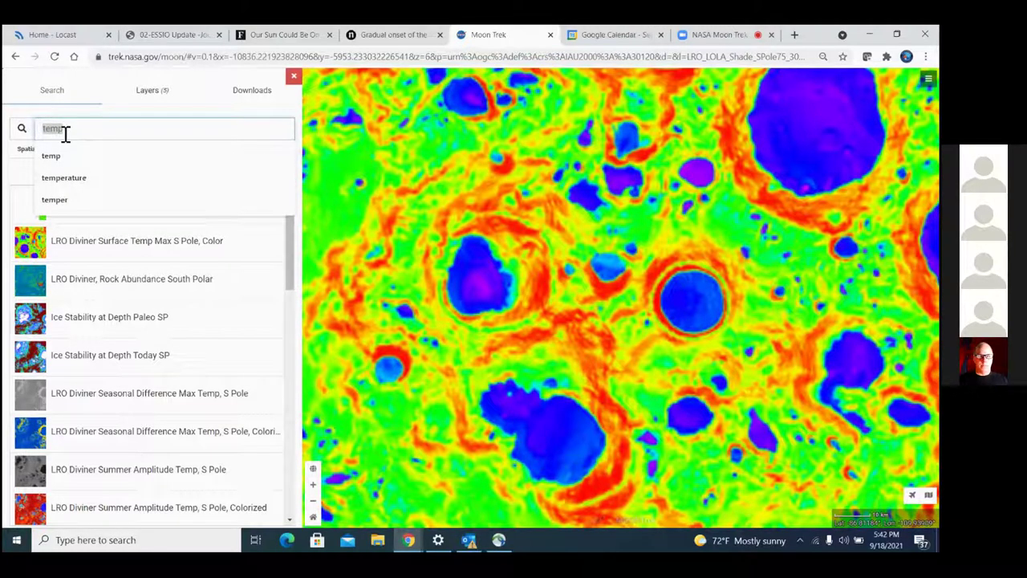
type("h")
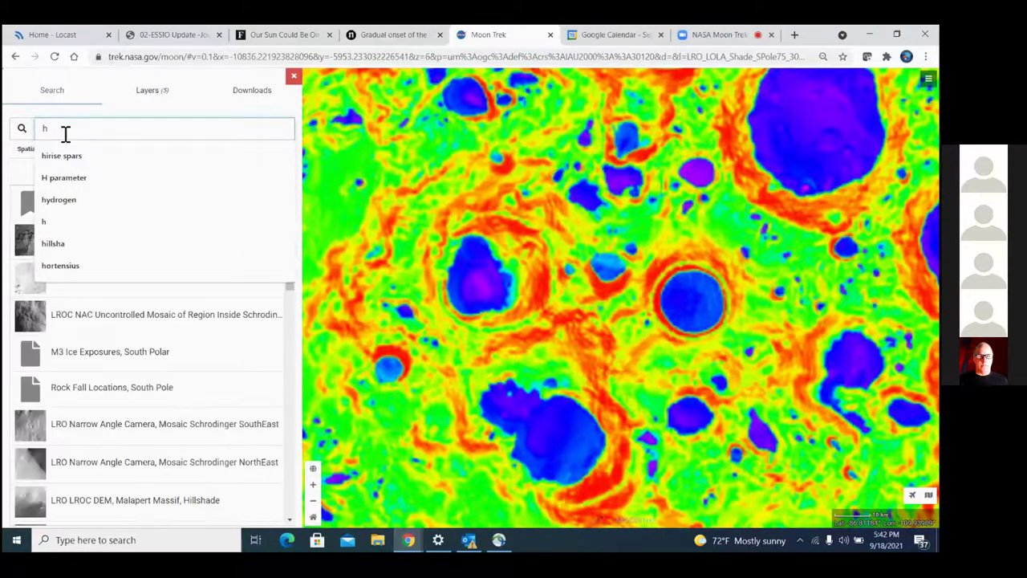
type("ydro")
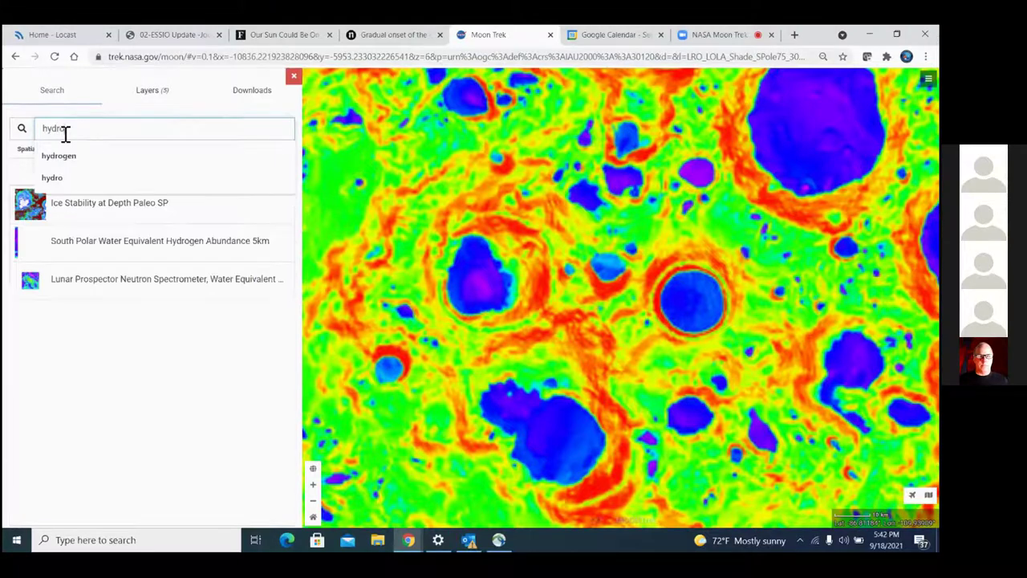
type("g")
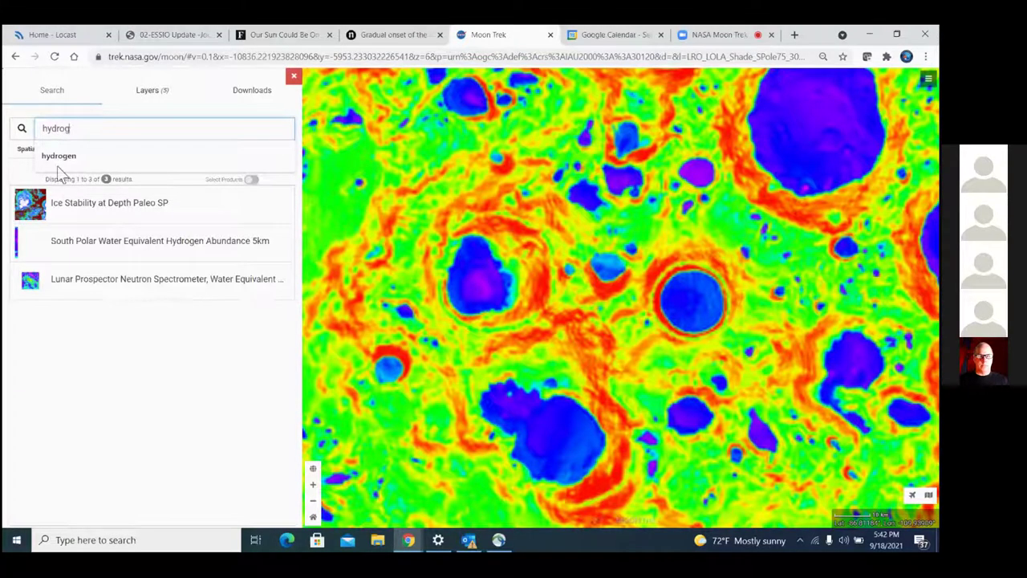
Add the South Polar Water Equivalent Hydrogen Abundance 5km layer to the map and inspect it around the pole
left_click(69, 254)
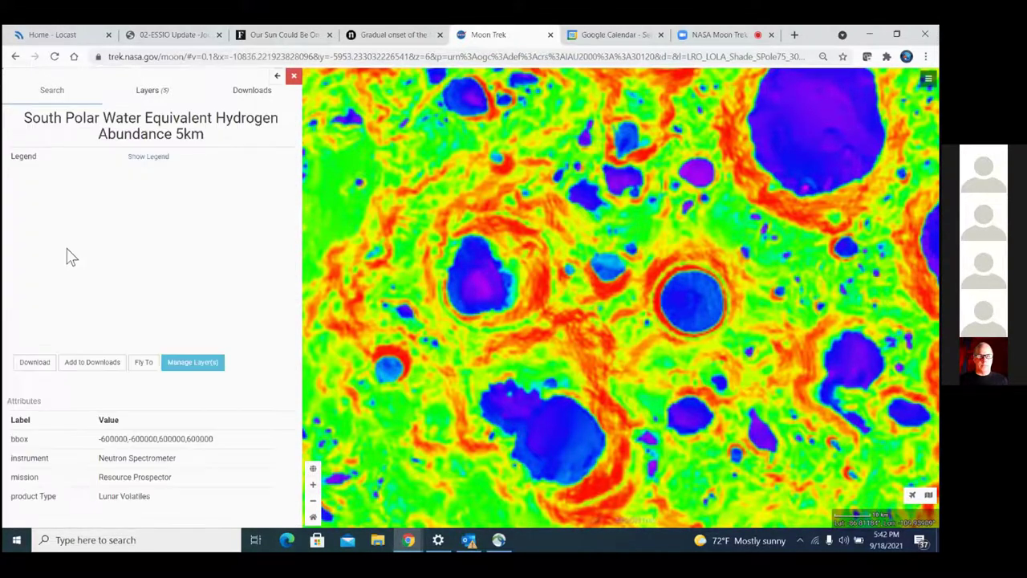
left_click(26, 355)
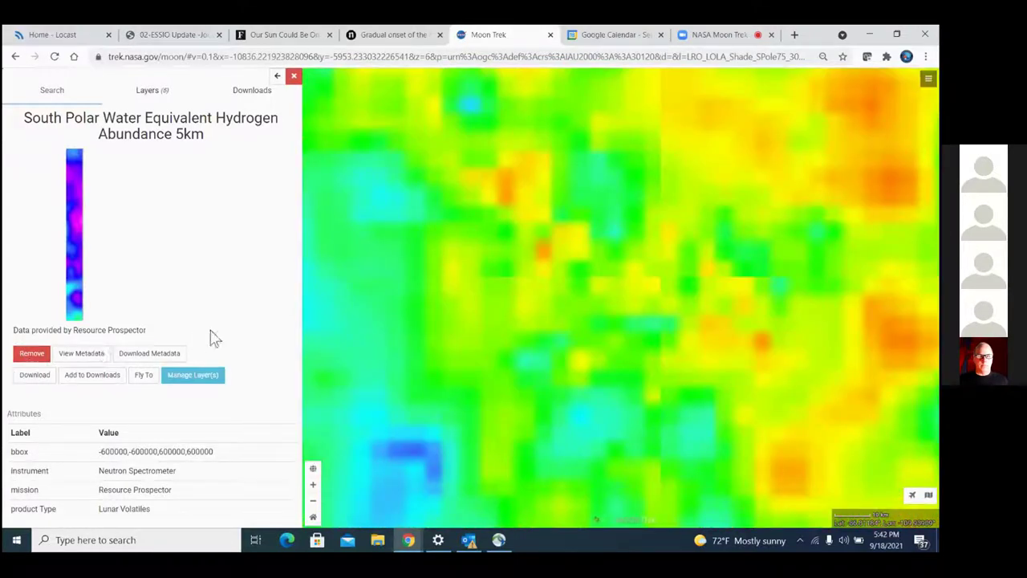
left_click_drag(549, 268, 505, 286)
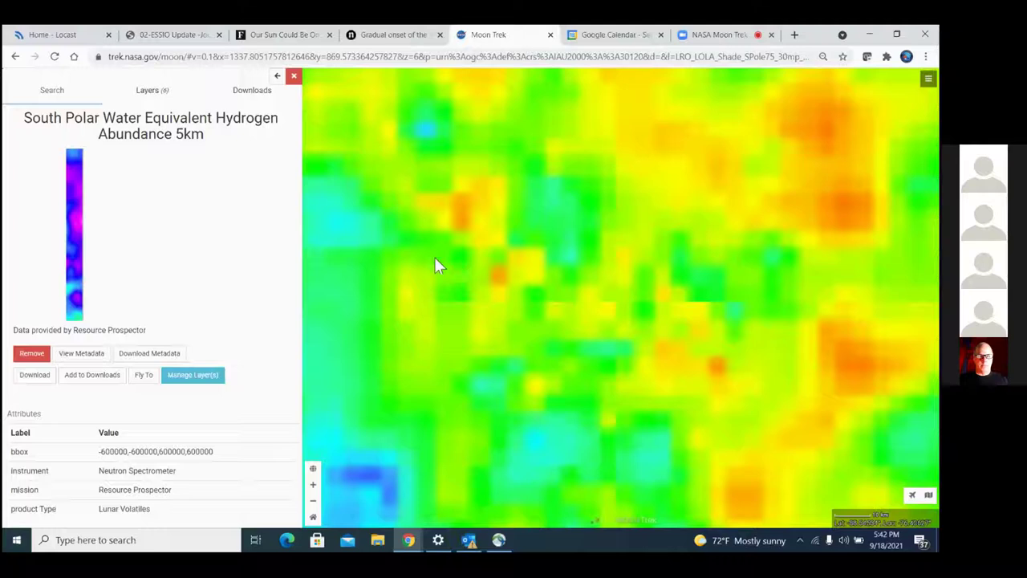
Return to the product search, clear the hydrogen query and search for "ice"
left_click(53, 93)
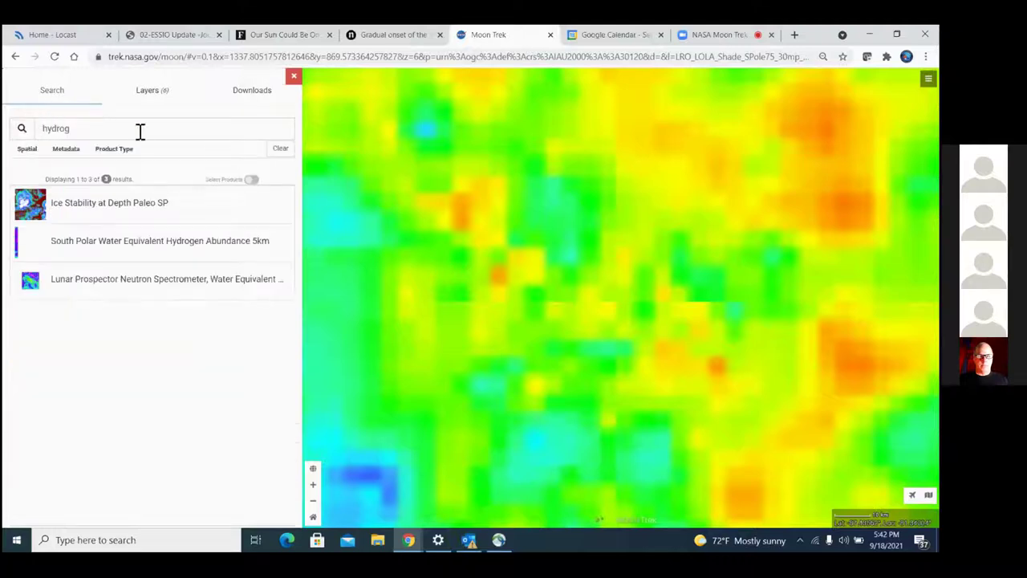
left_click(282, 149)
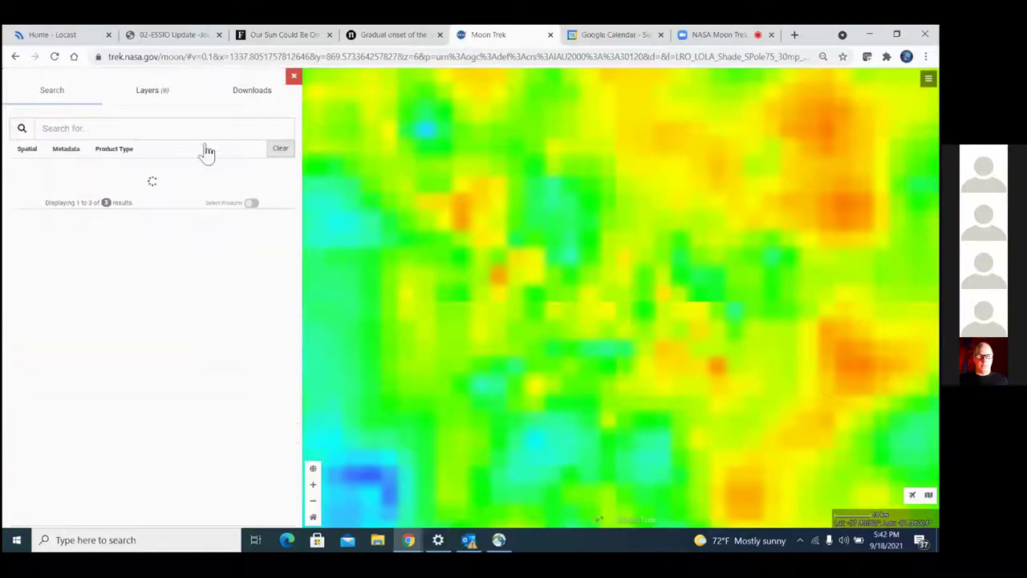
left_click(145, 127)
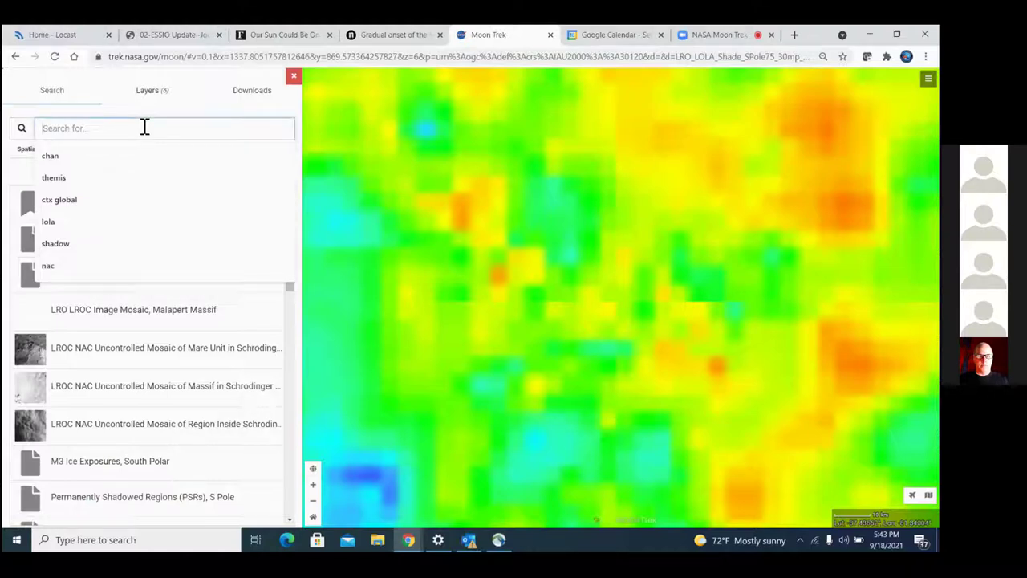
type("ice")
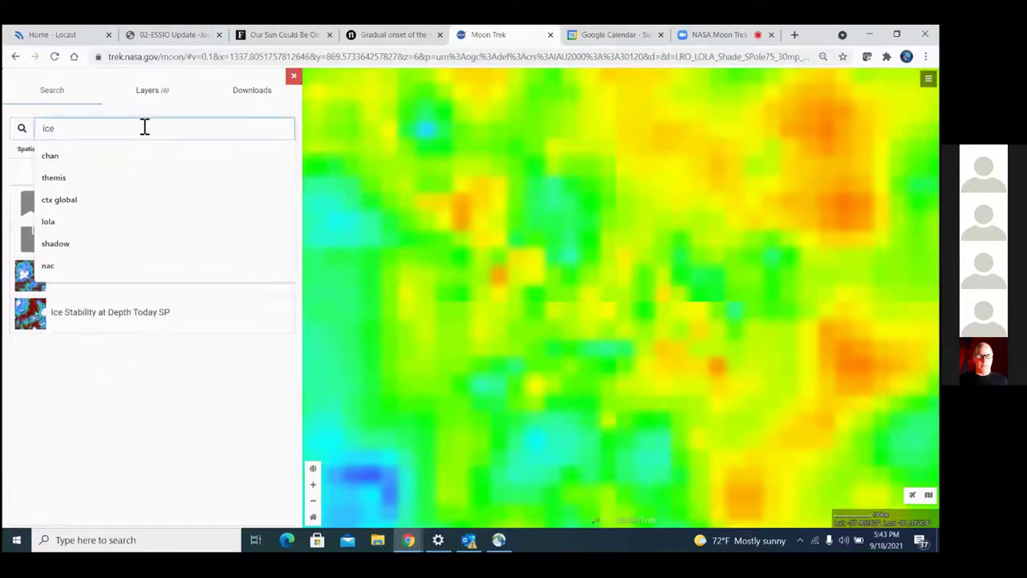
key("Return")
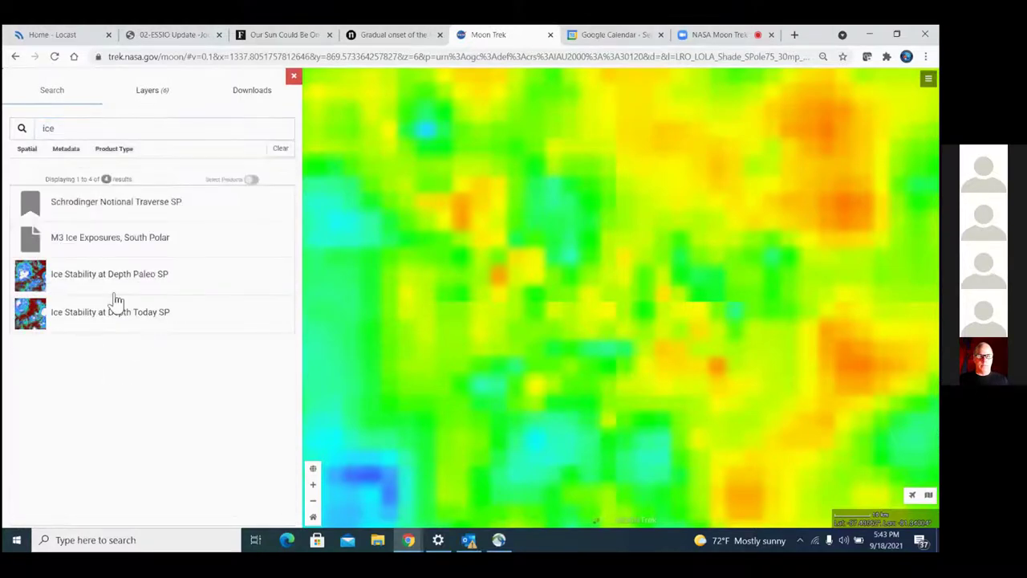
Add the Ice Stability at Depth Today SP layer from the ice results to the map
left_click(133, 322)
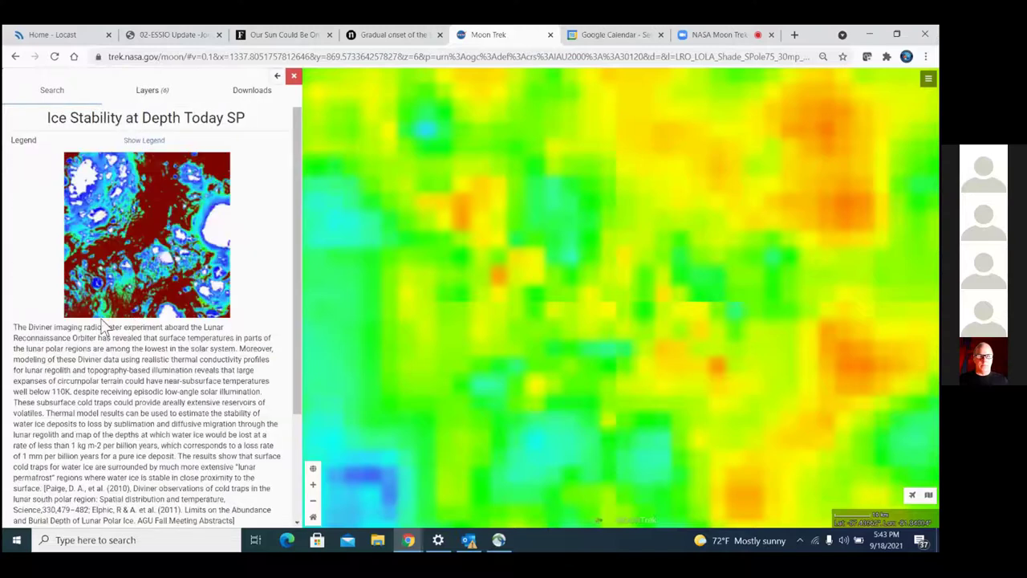
left_click_drag(291, 296, 297, 391)
left_click(25, 401)
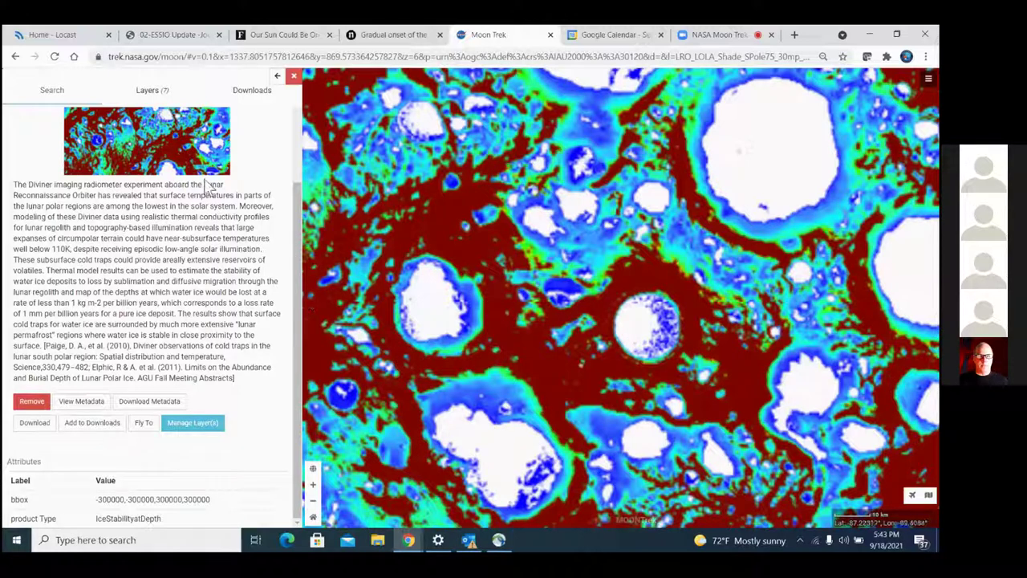
Hide the ice stability, hydrogen abundance, Diviner maximum temperature and Diviner average temperature layers, leaving the shadowed regions and slope layers shown
left_click(148, 91)
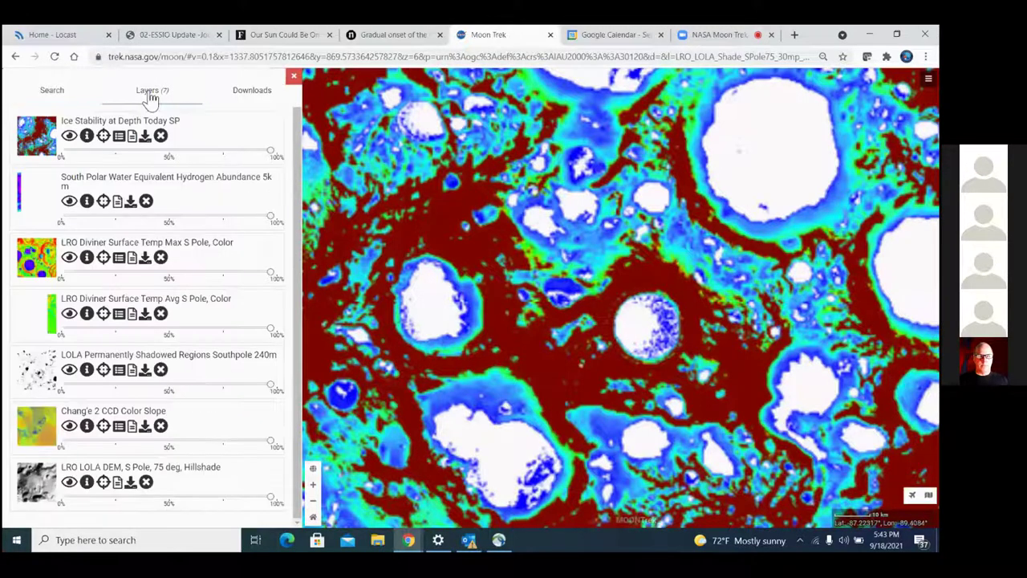
left_click(69, 136)
left_click(69, 136)
left_click(70, 202)
left_click_drag(69, 138, 69, 138)
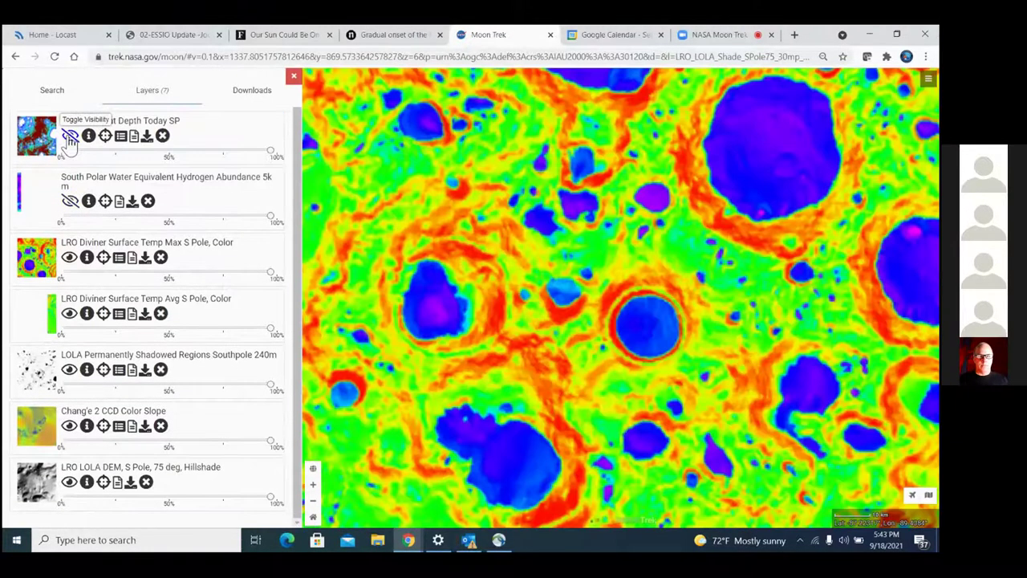
left_click(69, 258)
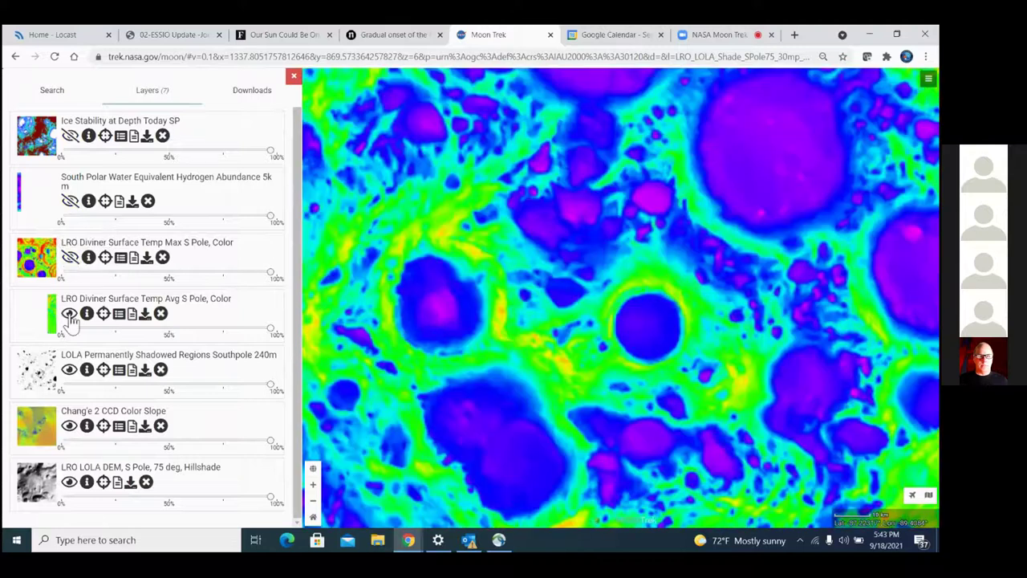
left_click(70, 314)
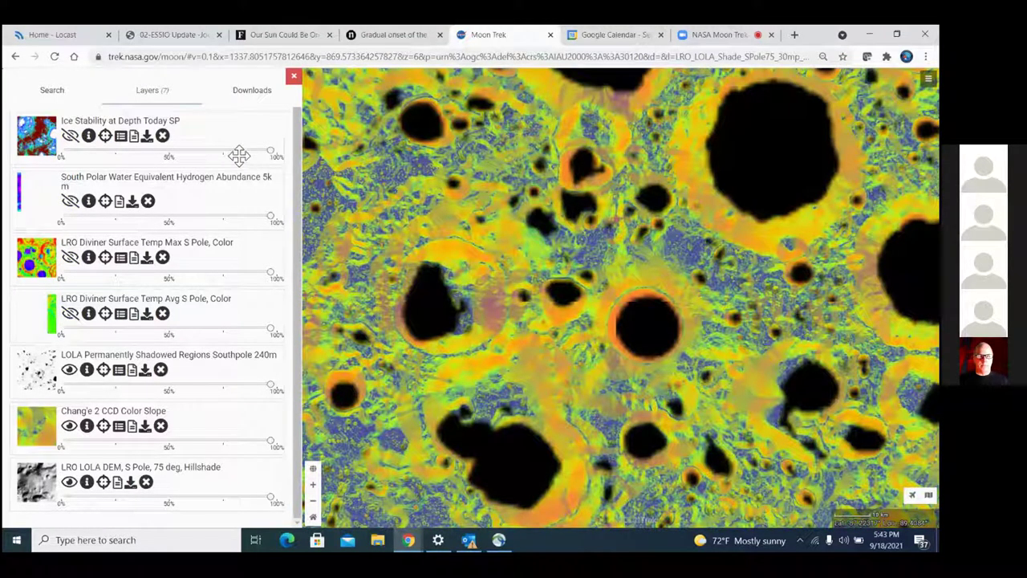
Switch the map to the Global Map projection and bring the cratered southern highlands into a wide view
left_click(315, 472)
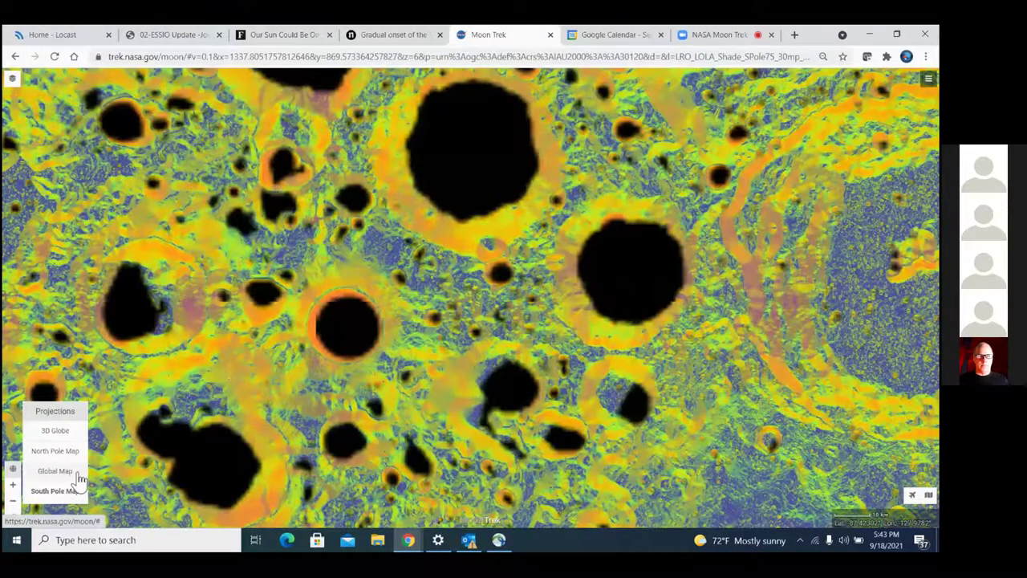
left_click(78, 479)
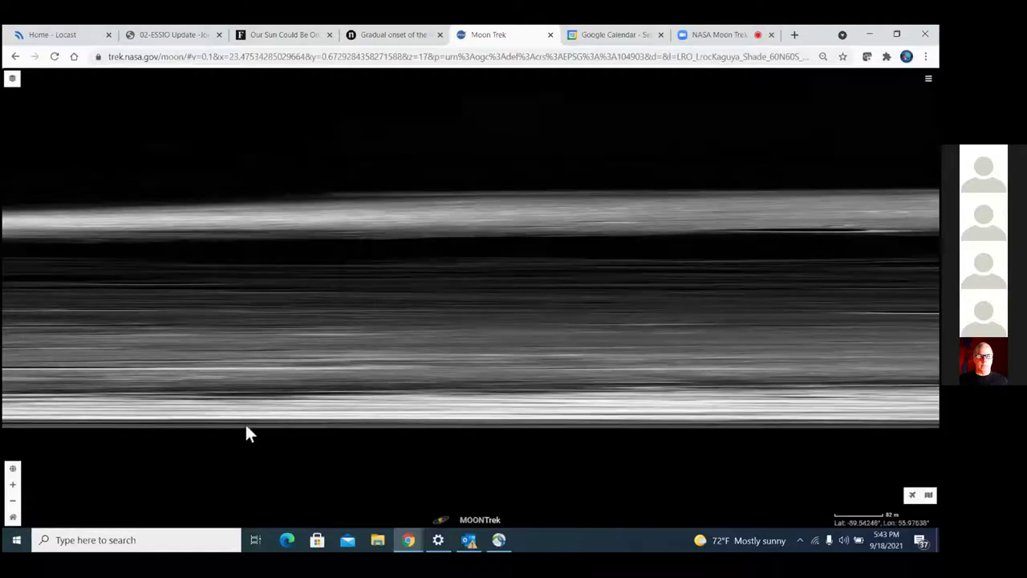
left_click(14, 518)
left_click(13, 502)
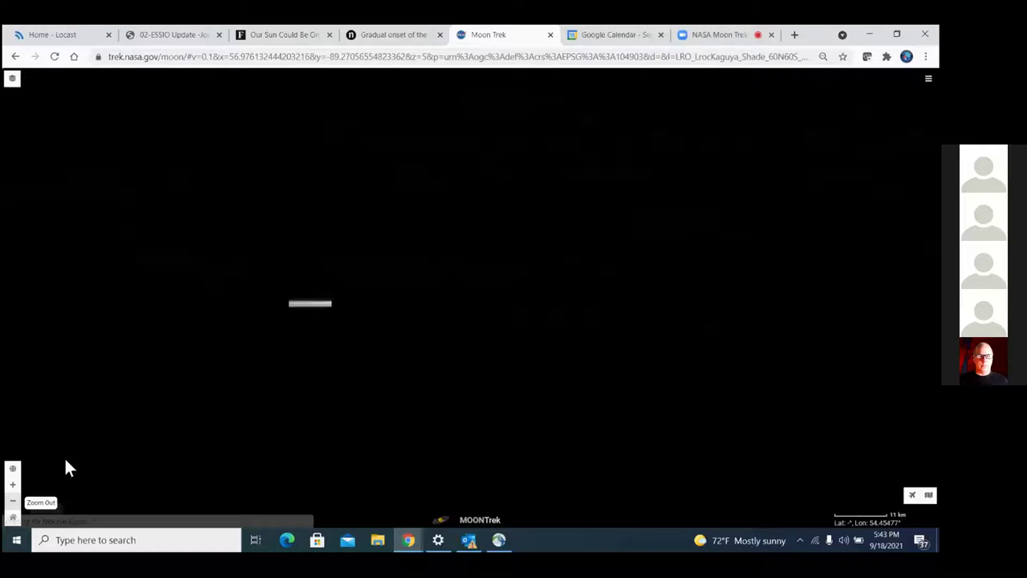
left_click_drag(500, 195, 504, 290)
left_click(13, 485)
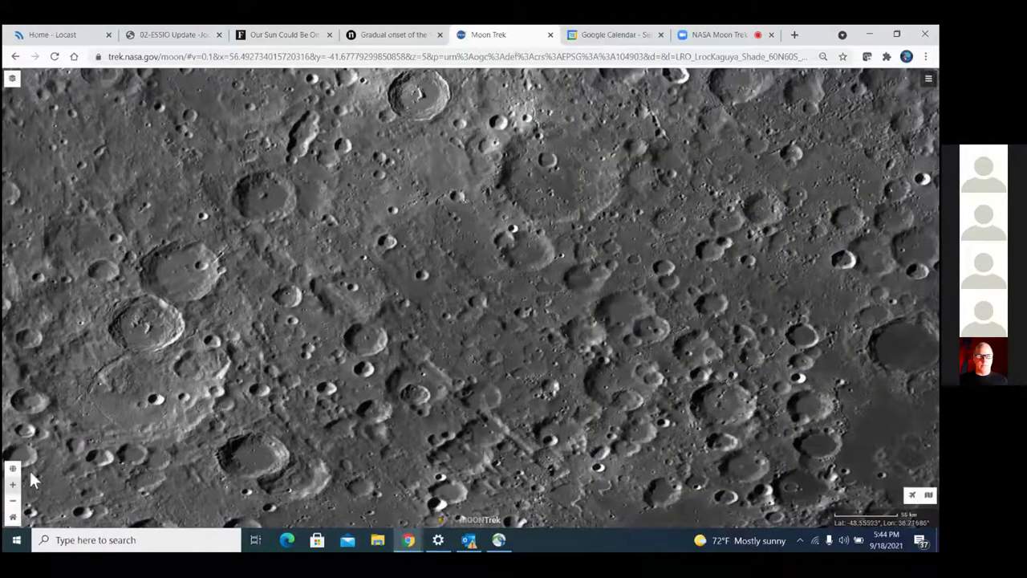
left_click(13, 502)
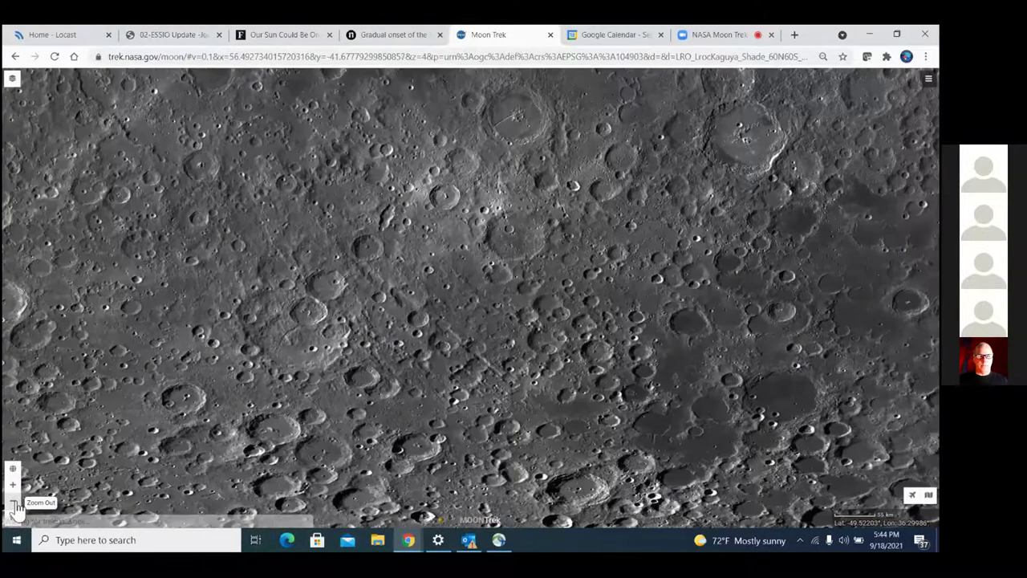
Turn off the Narrow Angle Camera auto layer for the global map, keeping the LRO WAC Mosaic v2 basemap
left_click_drag(167, 362, 307, 417)
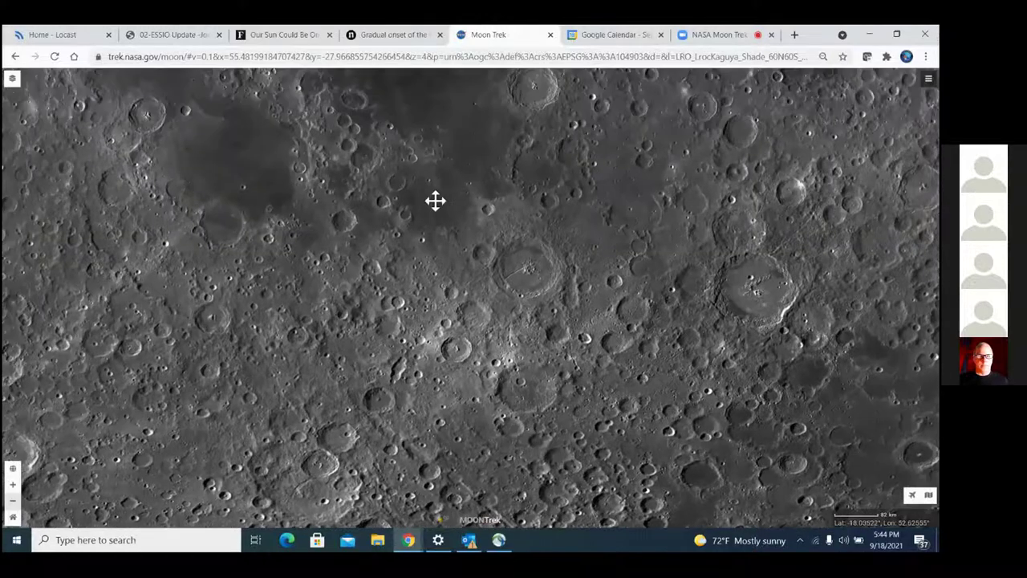
left_click_drag(435, 200, 417, 272)
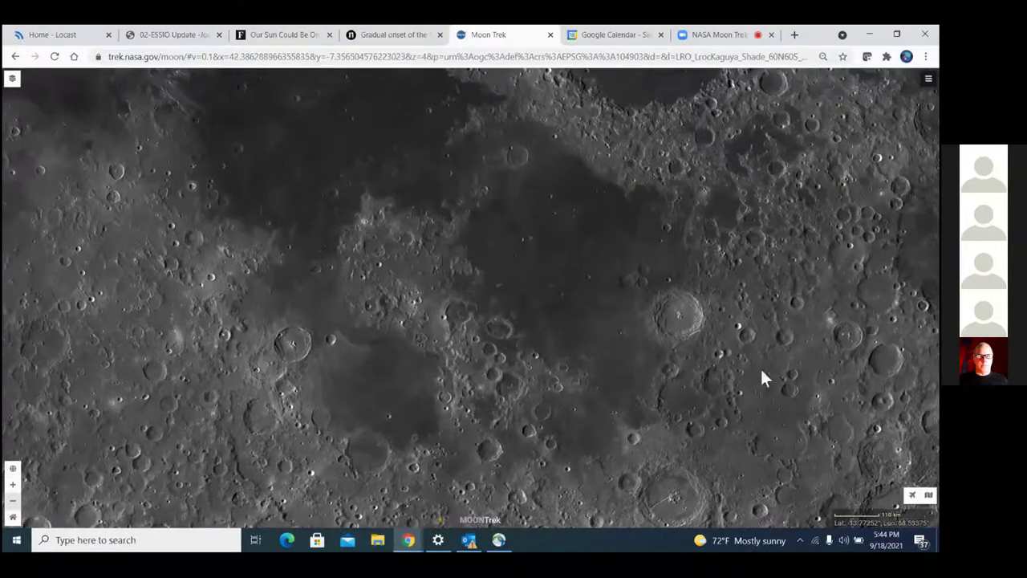
left_click(929, 495)
left_click(789, 472)
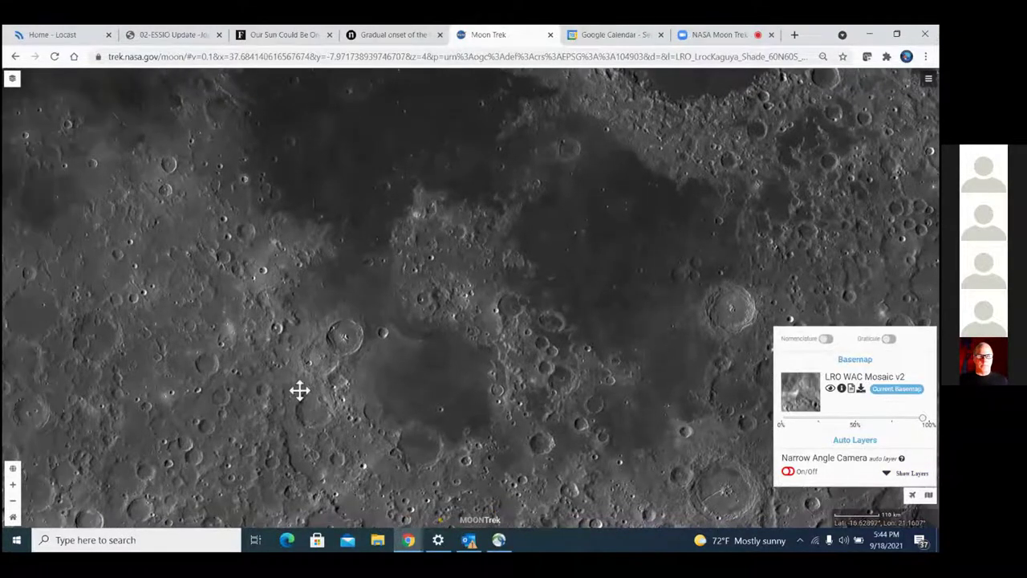
Examine the global basemap northward along the mare's mountainous rim, up to the straight valley cutting through the mountains near 48° N
left_click_drag(299, 390, 336, 434)
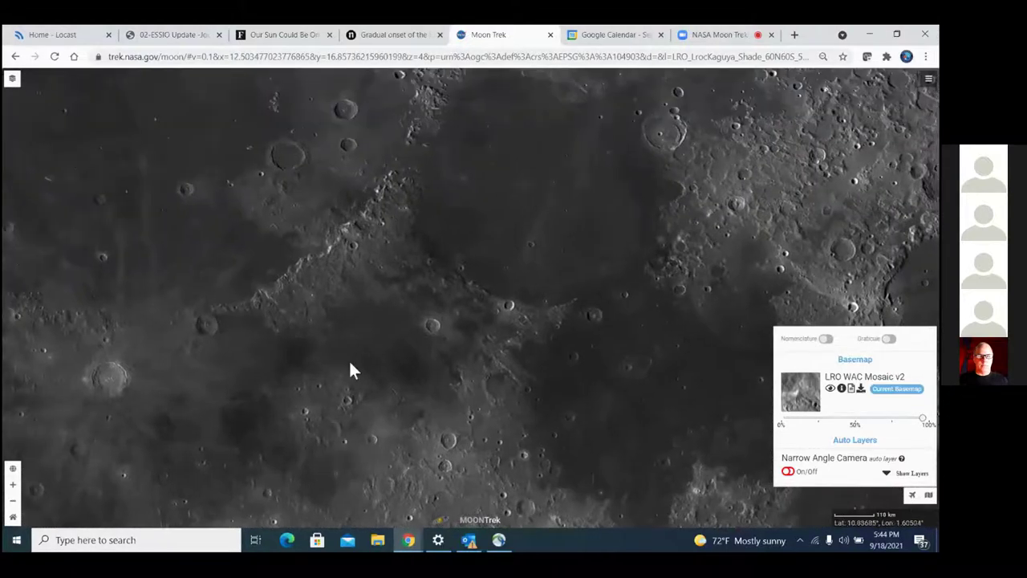
left_click_drag(351, 366, 362, 413)
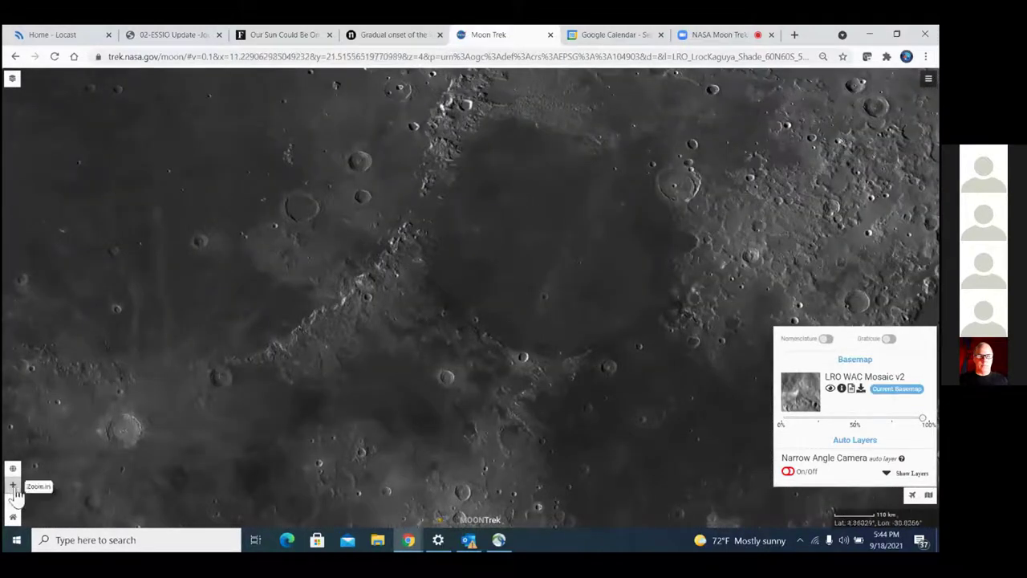
left_click(13, 487)
left_click(12, 487)
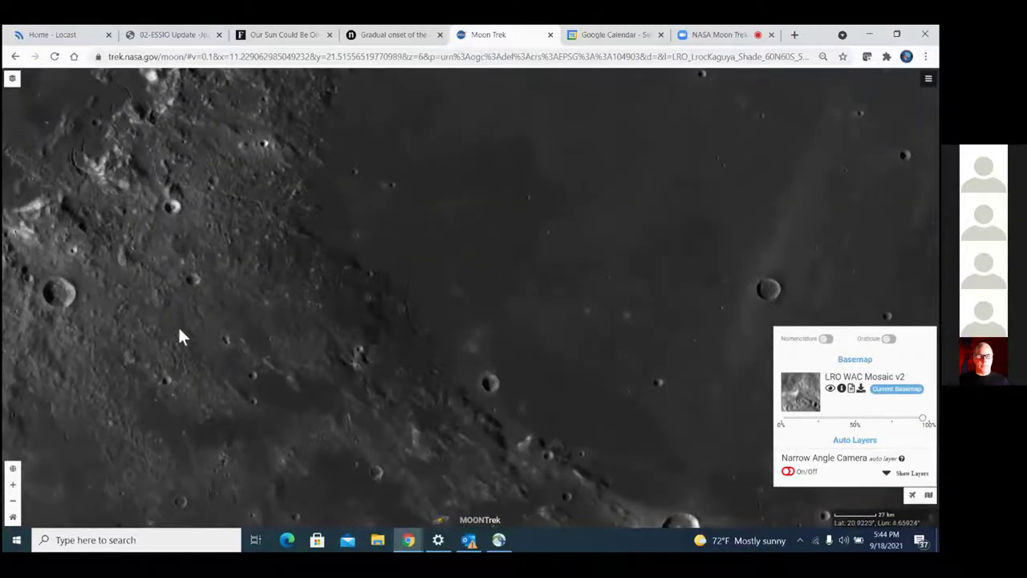
left_click_drag(192, 277, 483, 488)
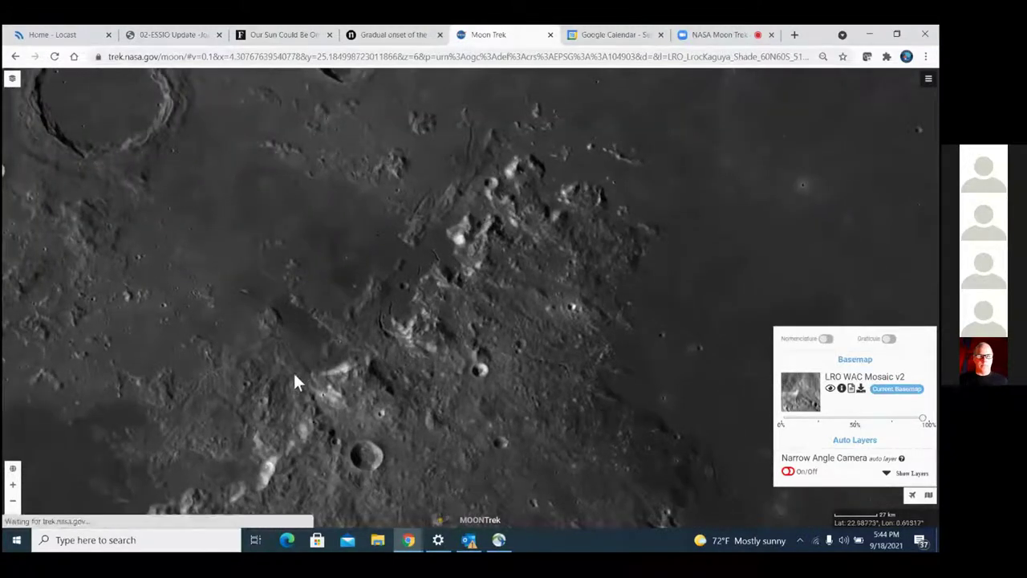
left_click_drag(200, 321, 397, 384)
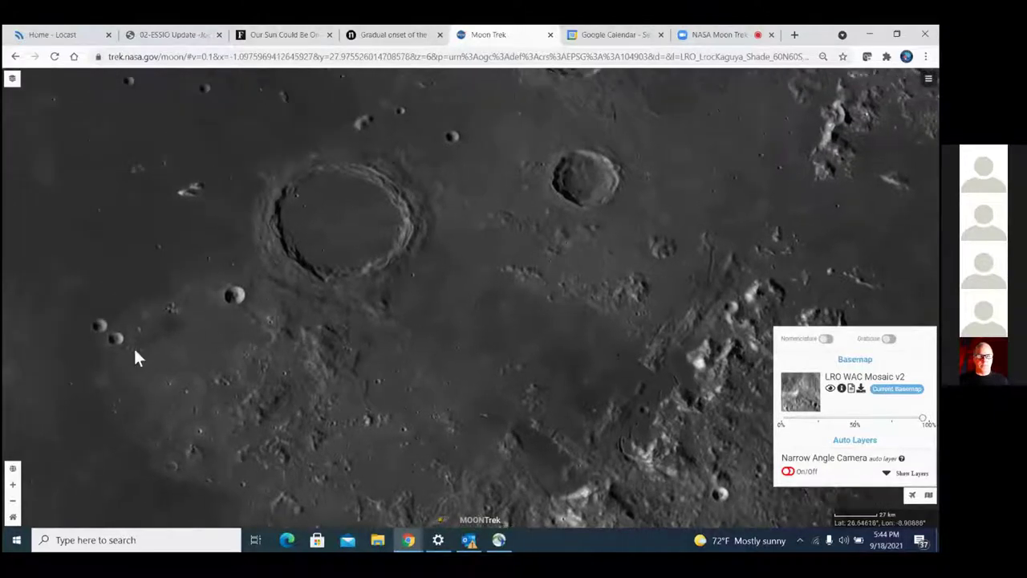
left_click_drag(179, 361, 220, 502)
left_click_drag(280, 281, 273, 352)
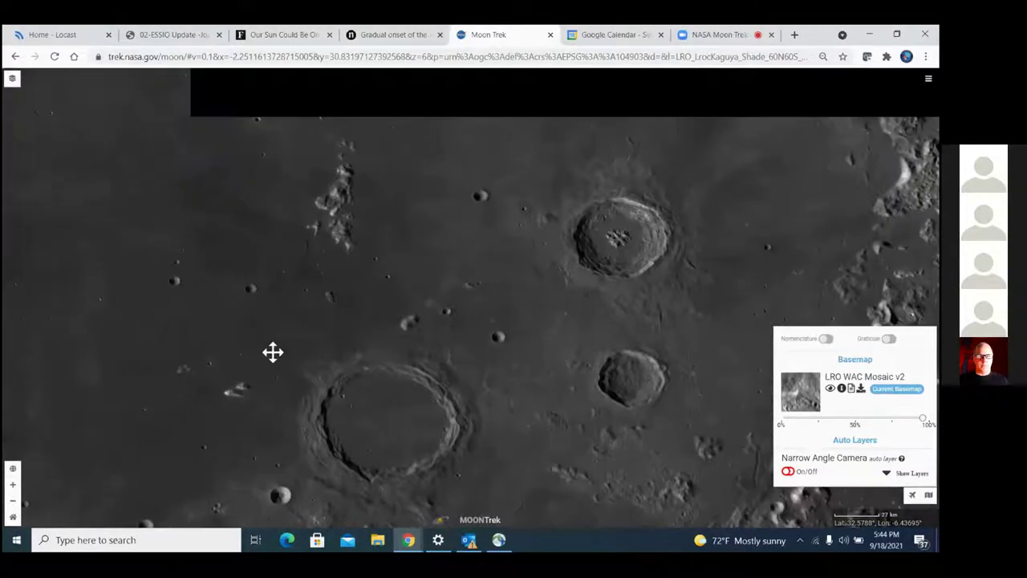
left_click_drag(329, 252, 239, 415)
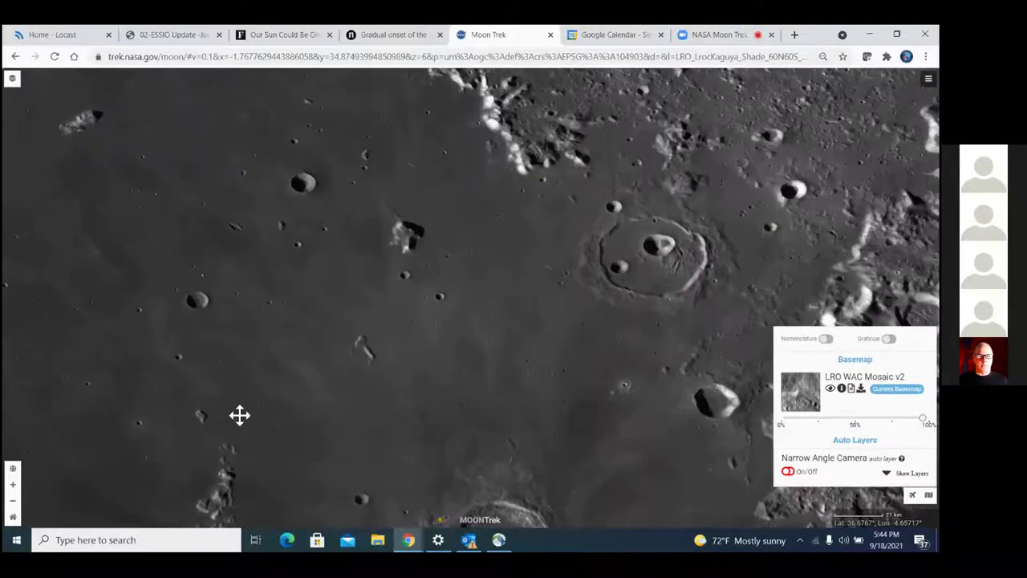
left_click_drag(407, 309, 366, 371)
left_click_drag(421, 307, 532, 394)
left_click_drag(353, 249, 360, 294)
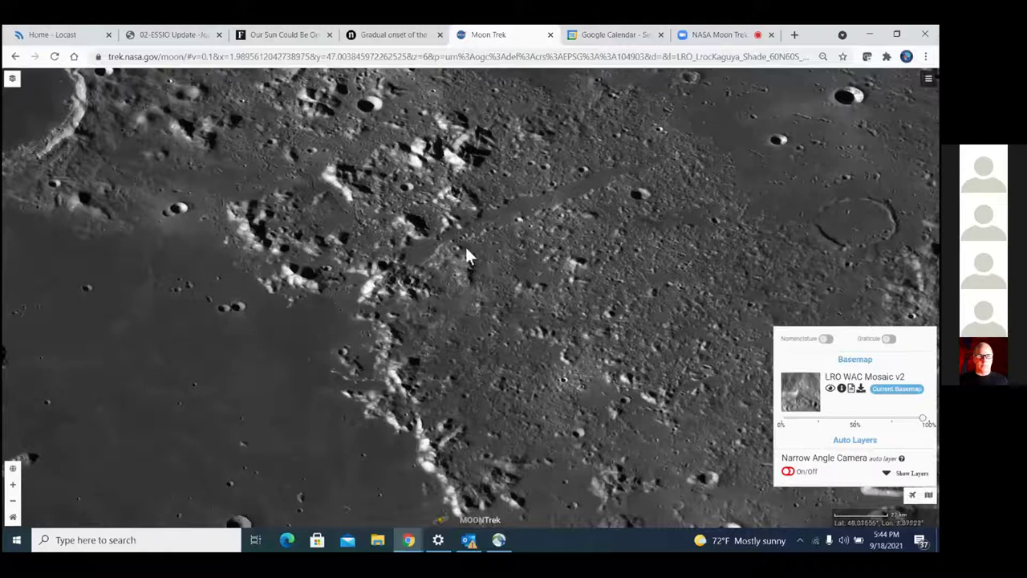
Examine the mare's northern rim westward past the straight valley and the large dark-floored crater, then view the whole mare
left_click_drag(414, 258, 569, 305)
left_click_drag(369, 305, 451, 303)
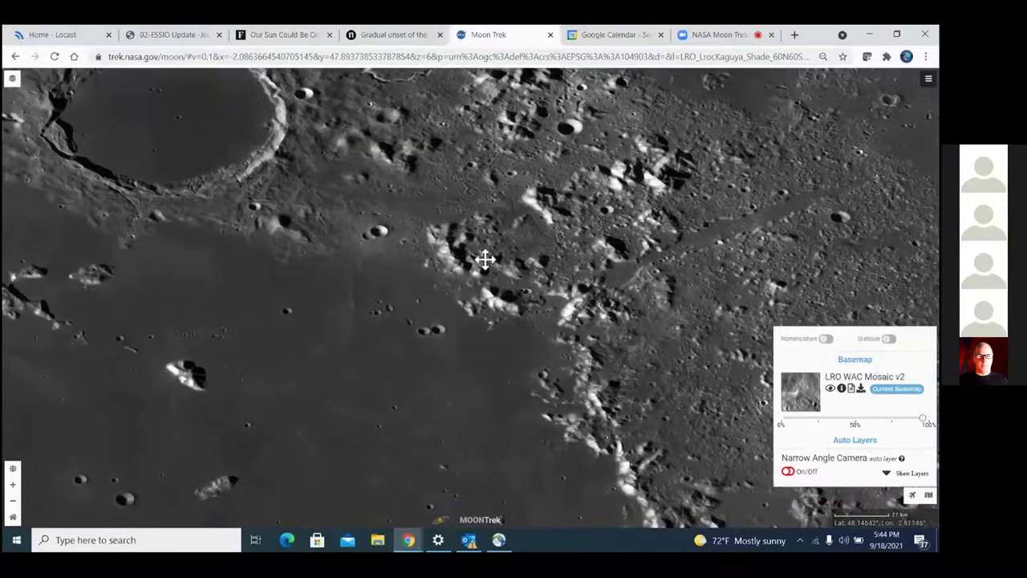
left_click_drag(482, 260, 581, 249)
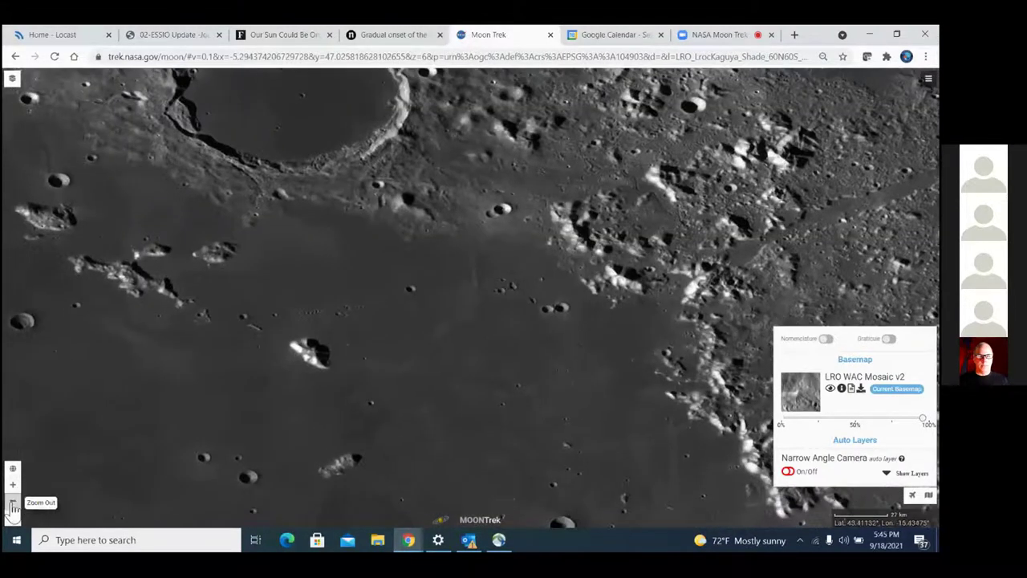
left_click(13, 503)
left_click(13, 503)
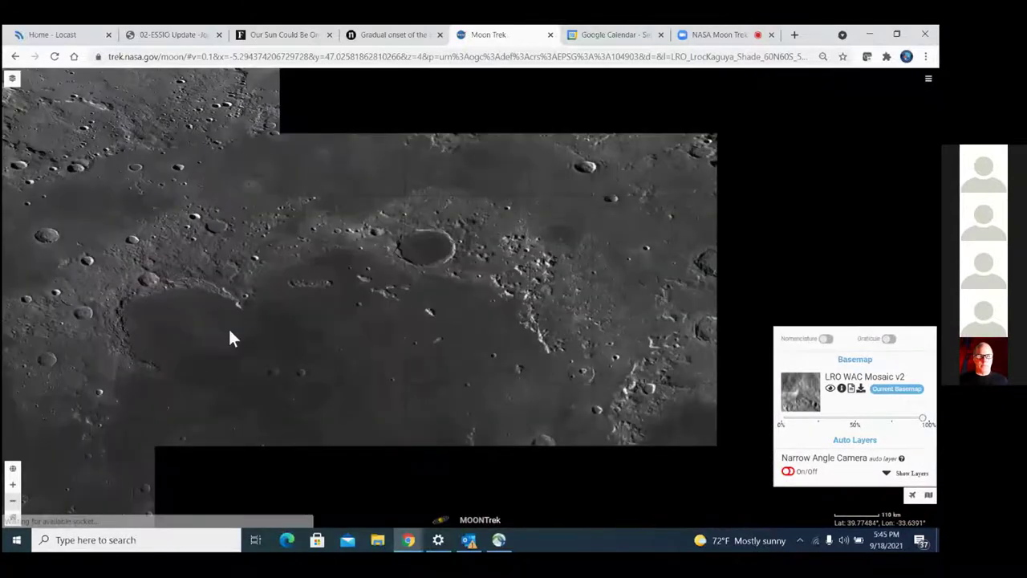
left_click_drag(325, 250, 392, 230)
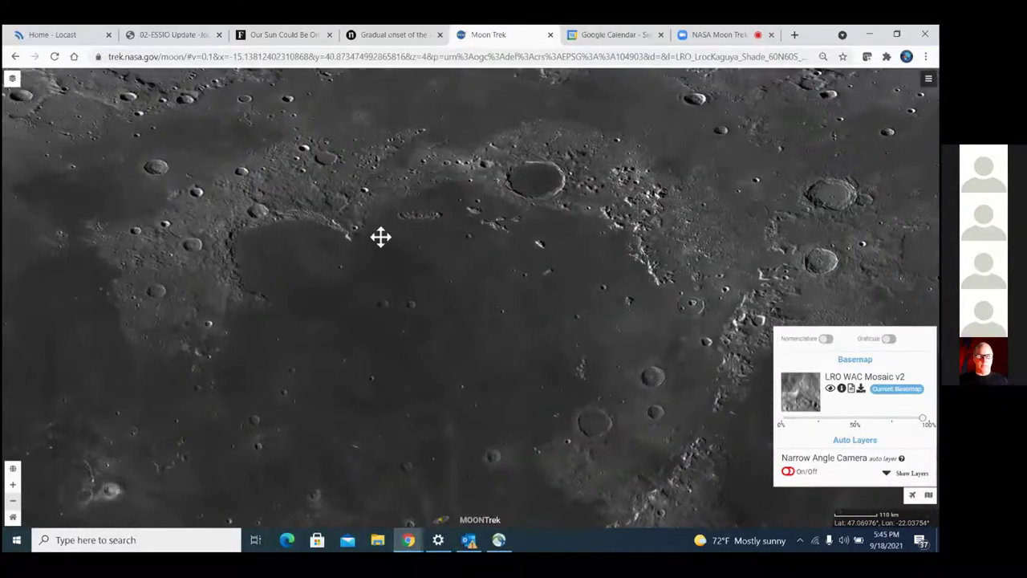
Examine the mare surface southwestward at close range, up to the bright domes near 36° N, 40° W
left_click(14, 486)
left_click(13, 485)
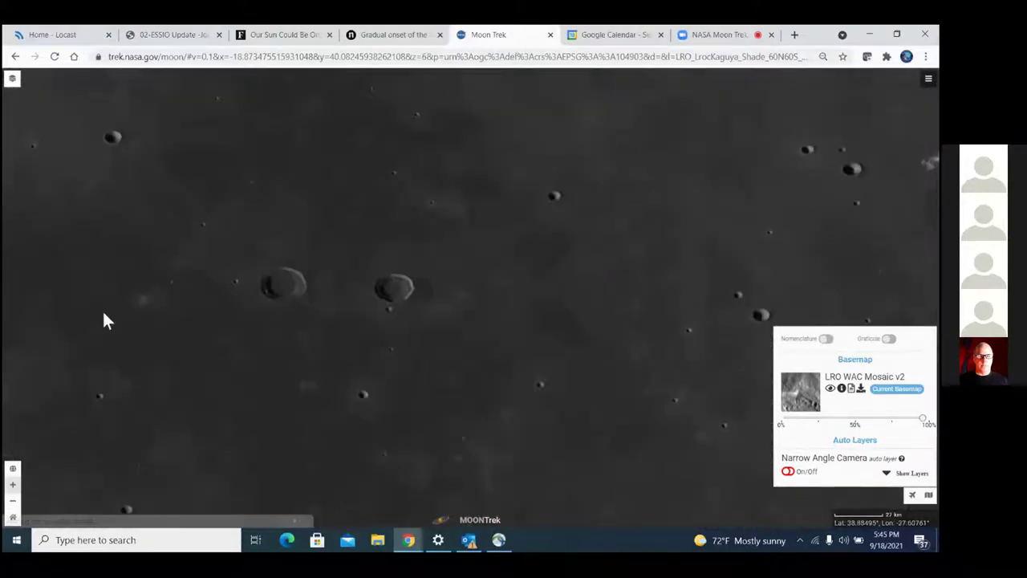
left_click_drag(289, 358, 420, 398)
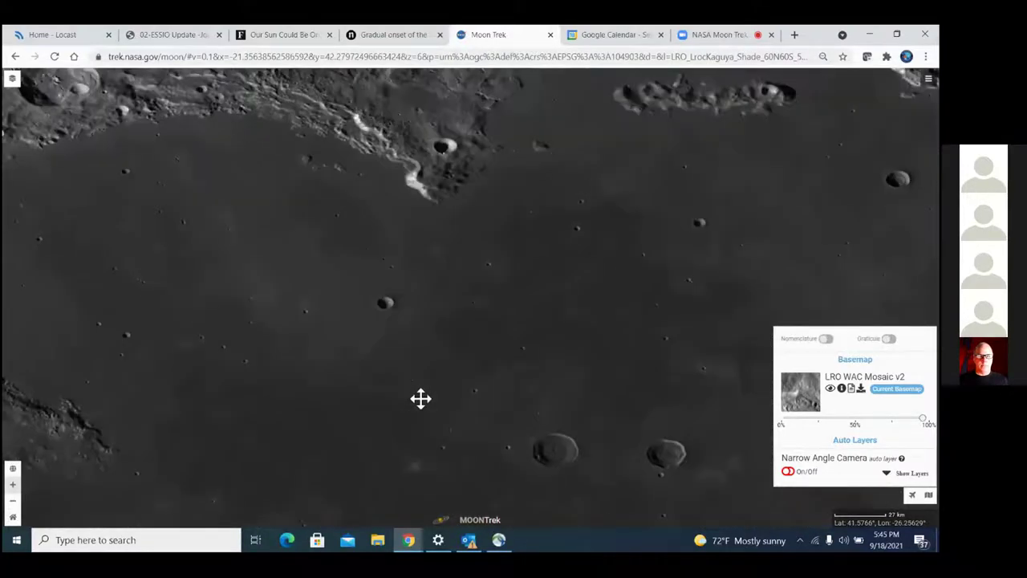
left_click_drag(315, 373, 362, 342)
left_click_drag(259, 392, 383, 320)
left_click_drag(229, 433, 335, 329)
left_click_drag(162, 442, 454, 348)
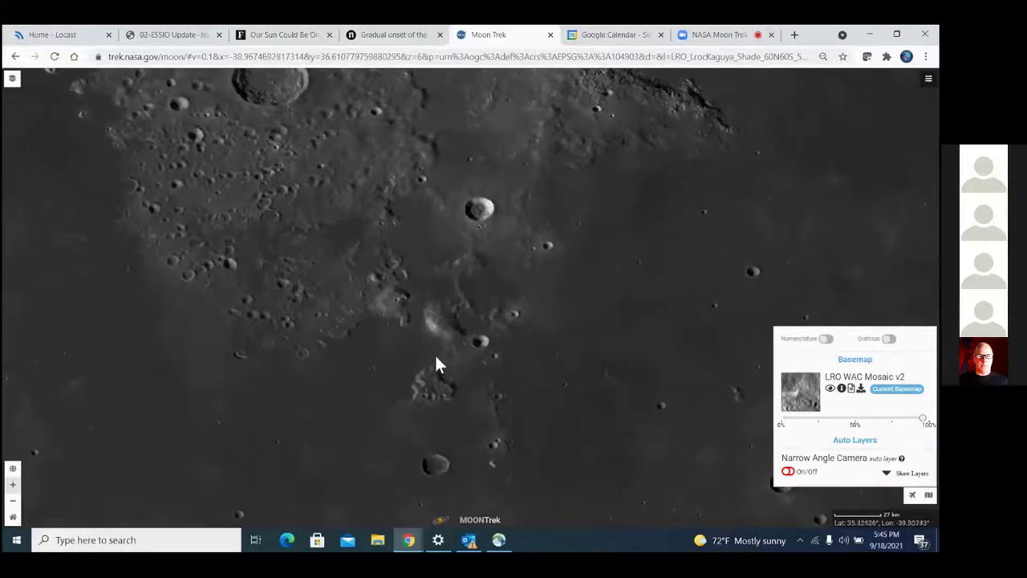
left_click_drag(436, 357, 464, 369)
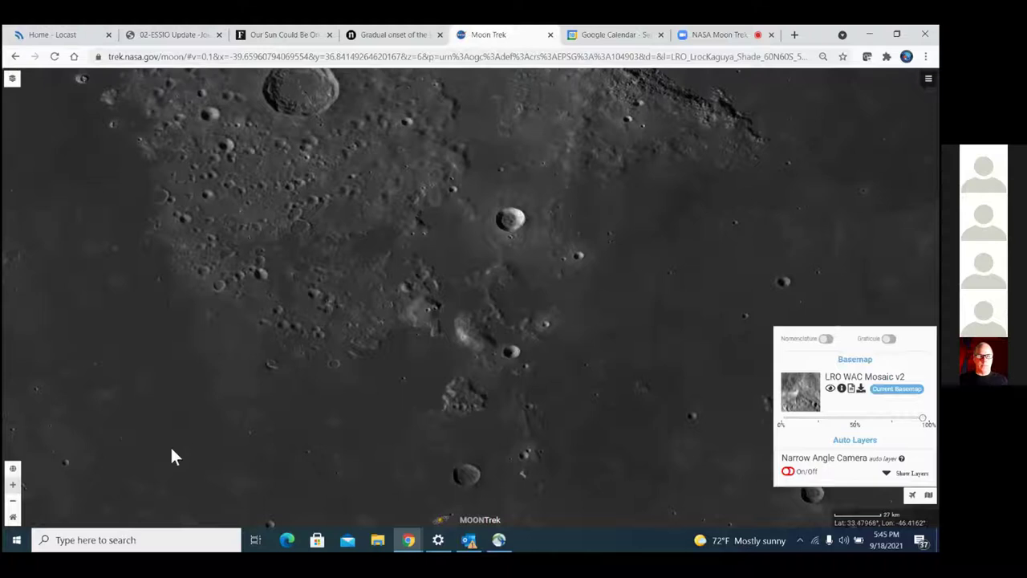
Switch the map to the 3D Globe projection and close the Little West Crater information box
left_click(12, 472)
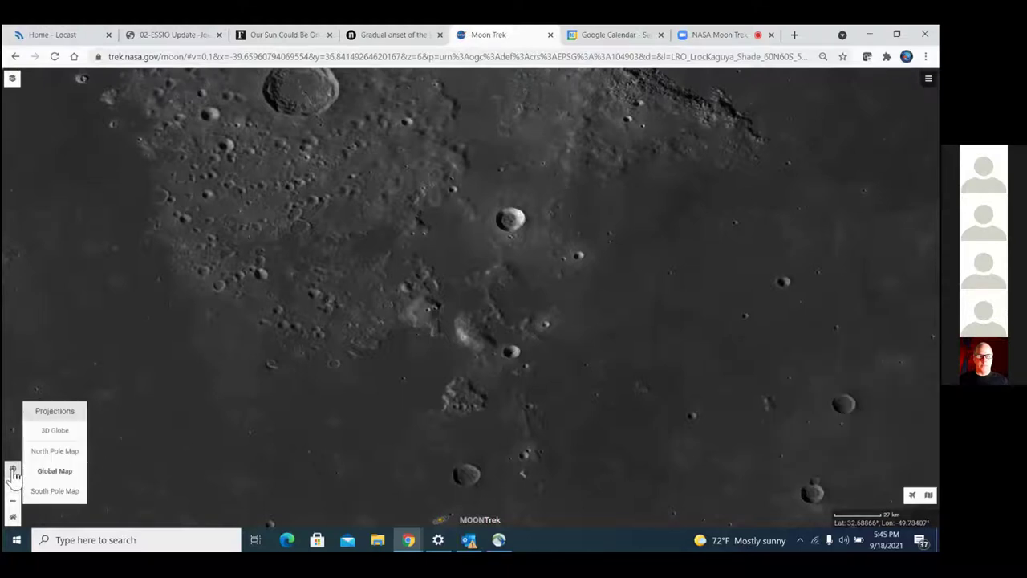
left_click(54, 431)
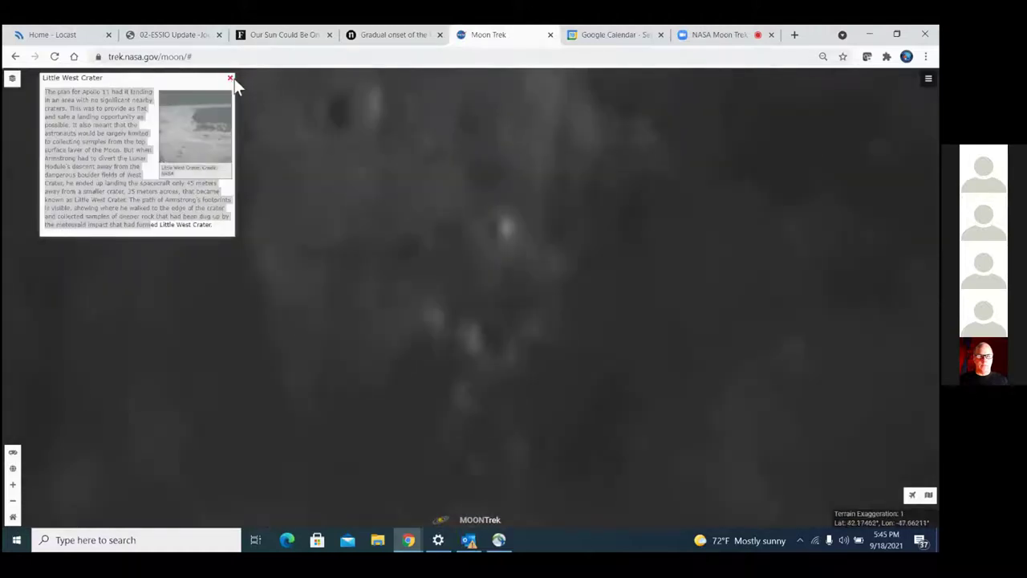
left_click(230, 79)
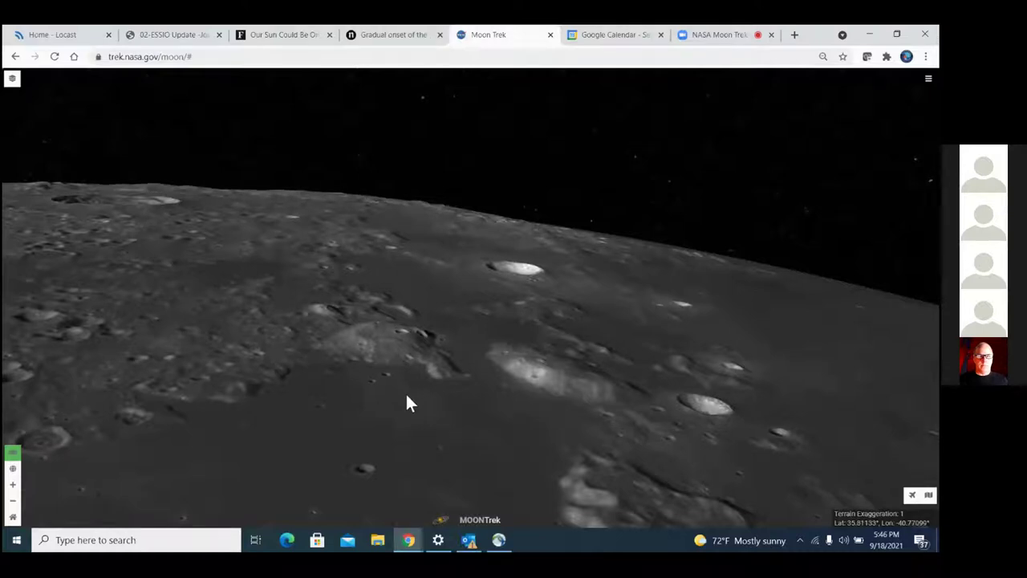
Examine the bright domes near 36° N, 40° W in a low oblique 3D view, moving in close to their slopes
scroll(407, 401, "up", 2)
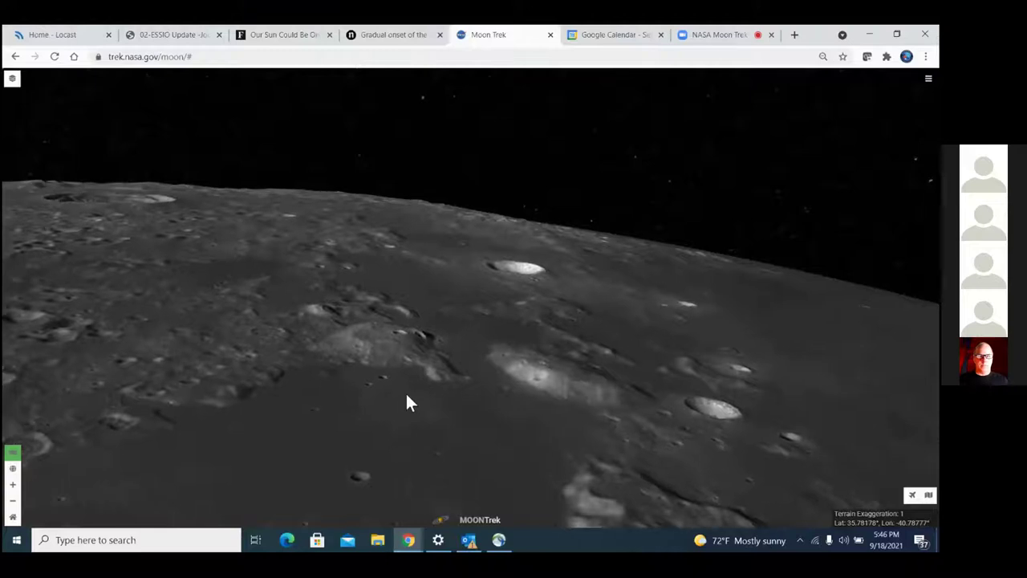
scroll(407, 397, "up", 2)
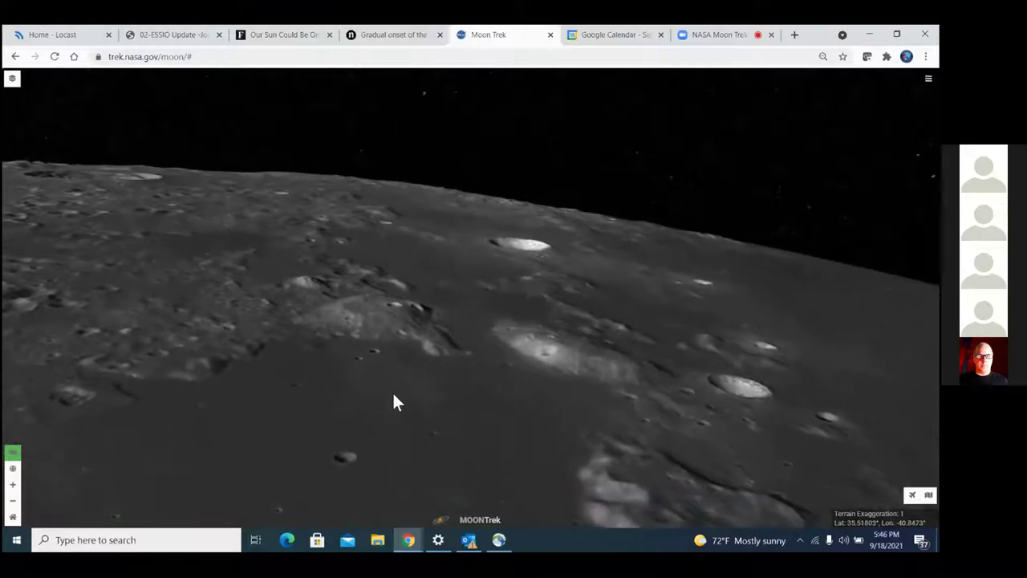
scroll(389, 380, "up", 2)
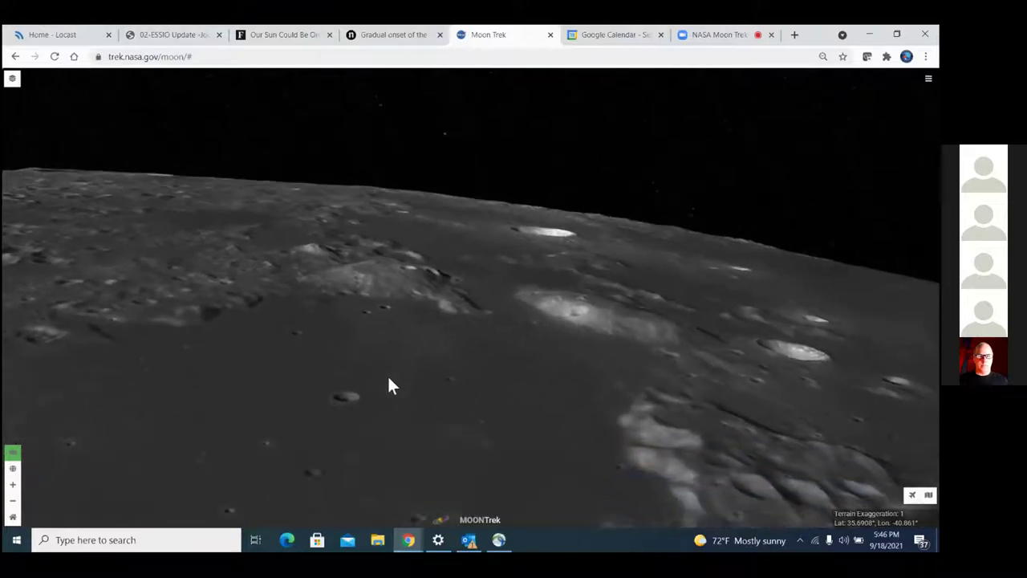
scroll(387, 386, "up", 2)
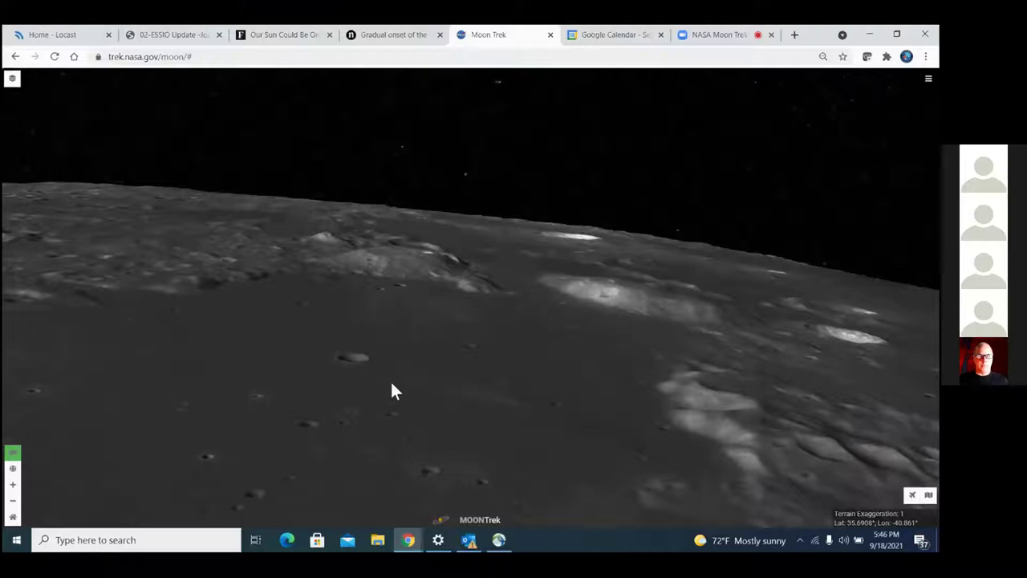
scroll(391, 386, "up", 2)
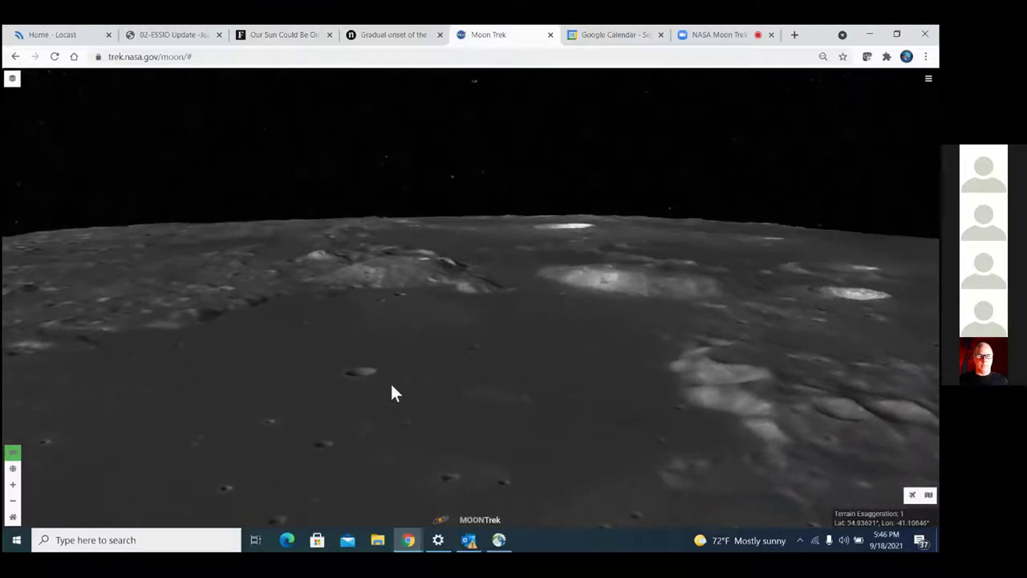
scroll(390, 381, "up", 2)
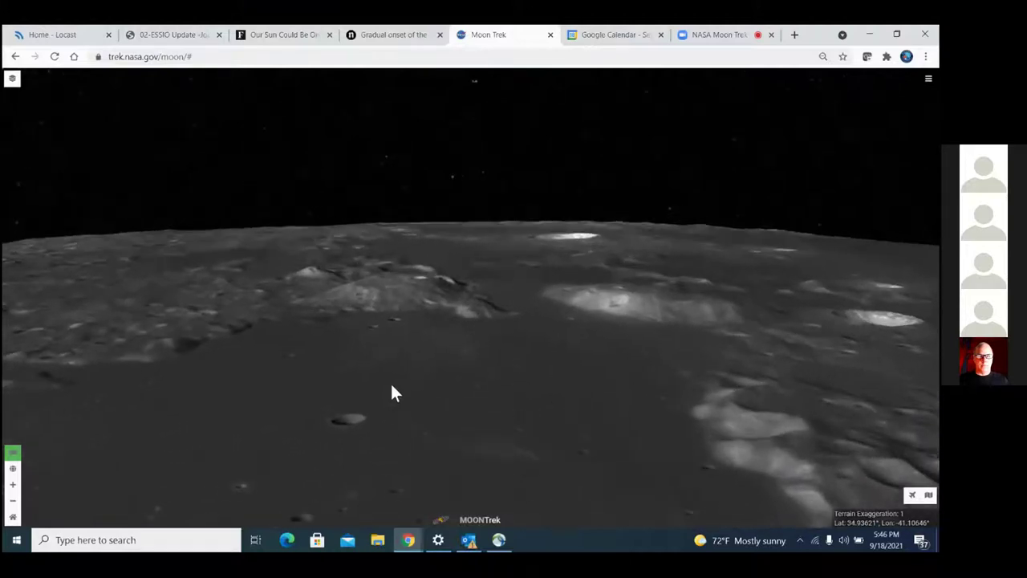
scroll(392, 386, "up", 2)
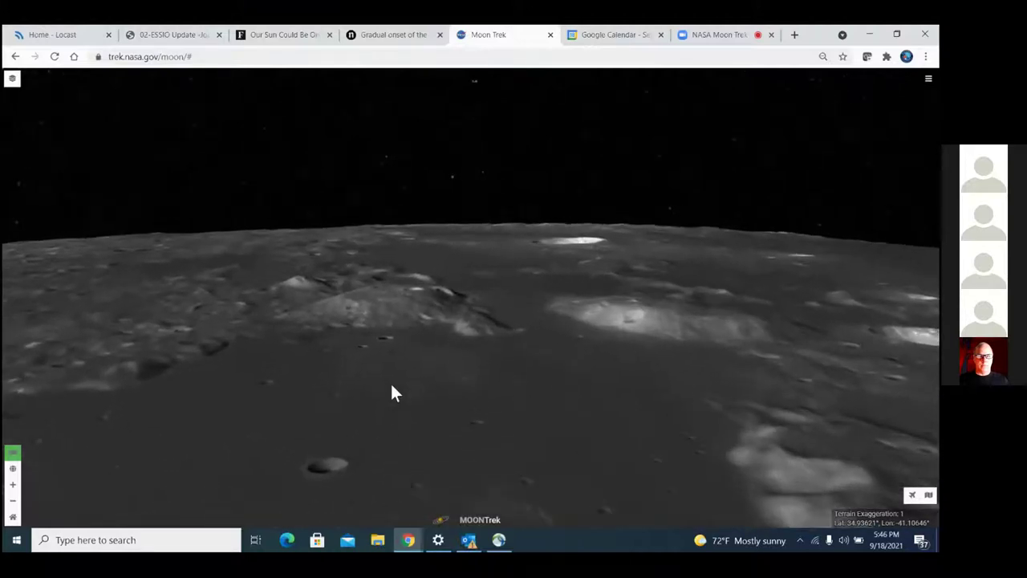
scroll(390, 392, "up", 2)
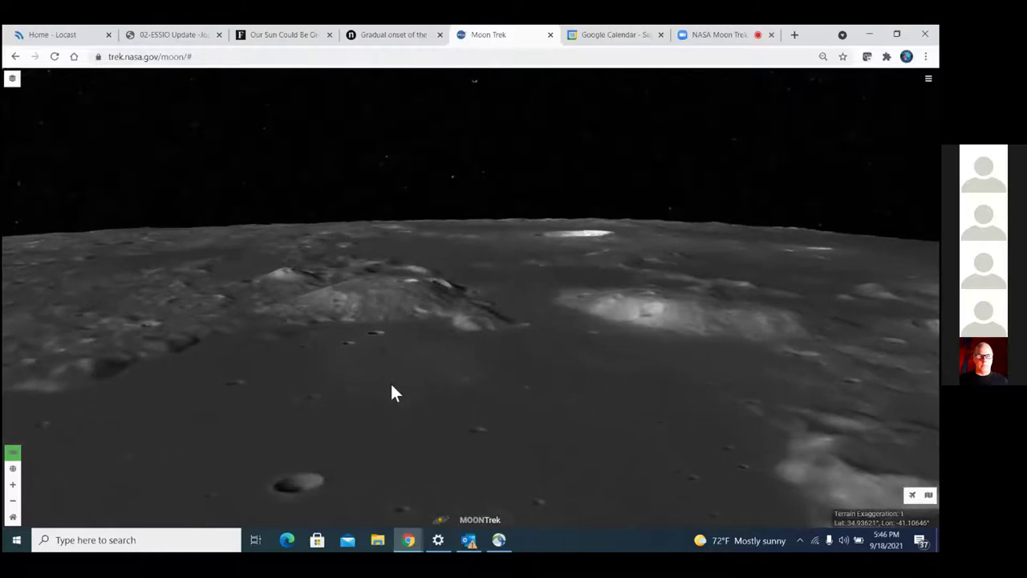
scroll(393, 393, "up", 2)
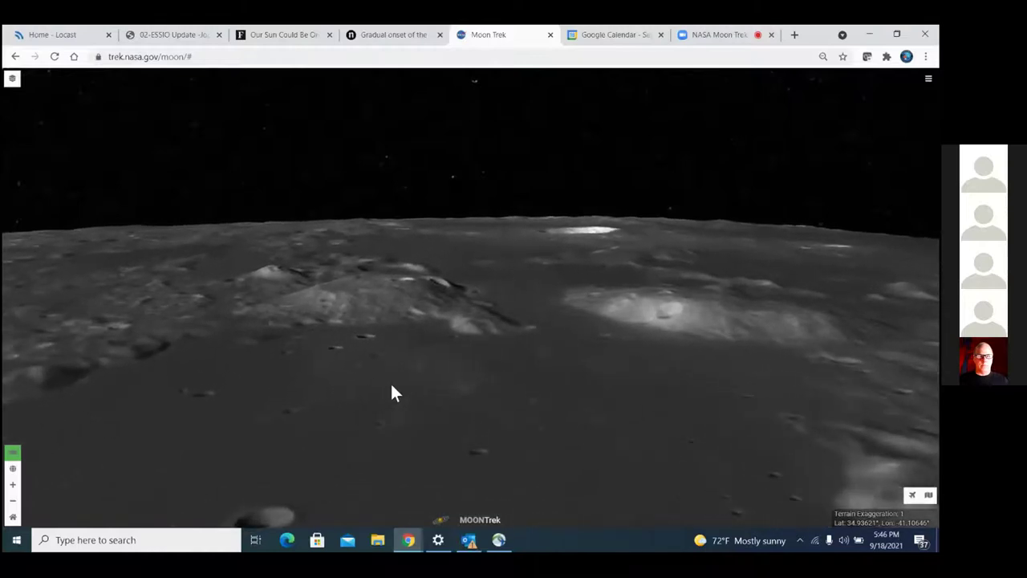
scroll(393, 393, "up", 2)
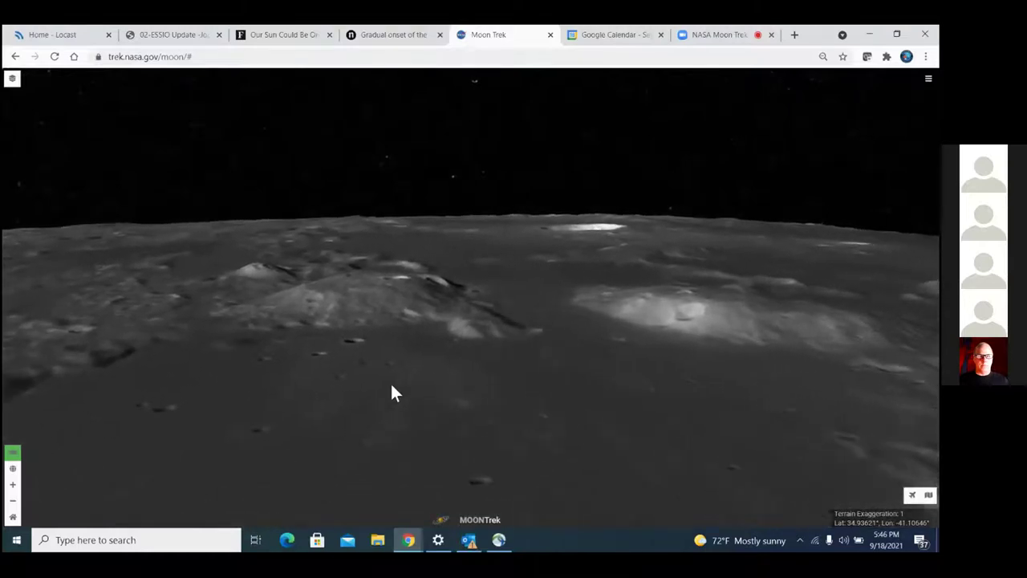
scroll(393, 392, "up", 3)
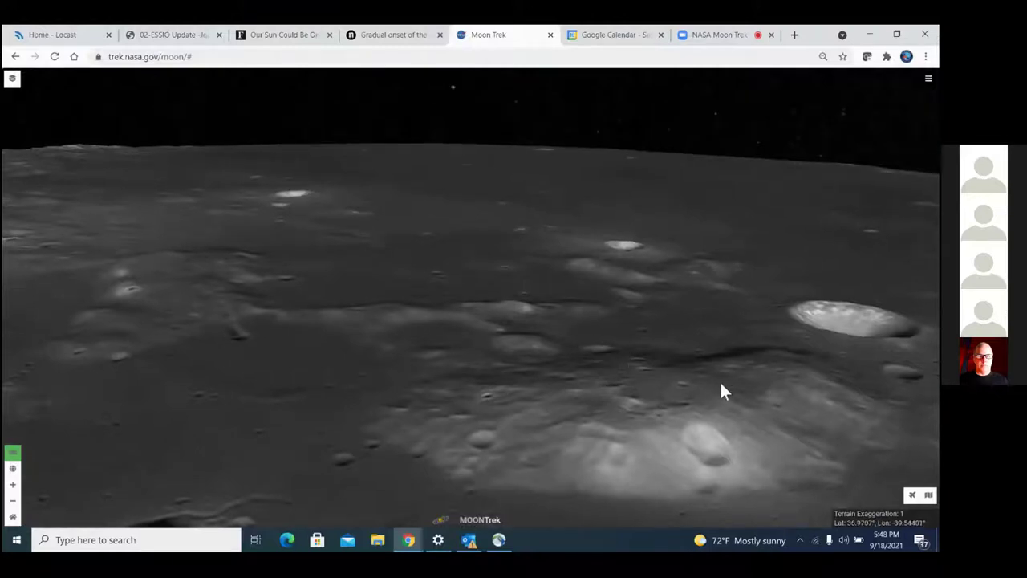
Search for "cri" in the location finder and fly to Mare Crisium
left_click(913, 495)
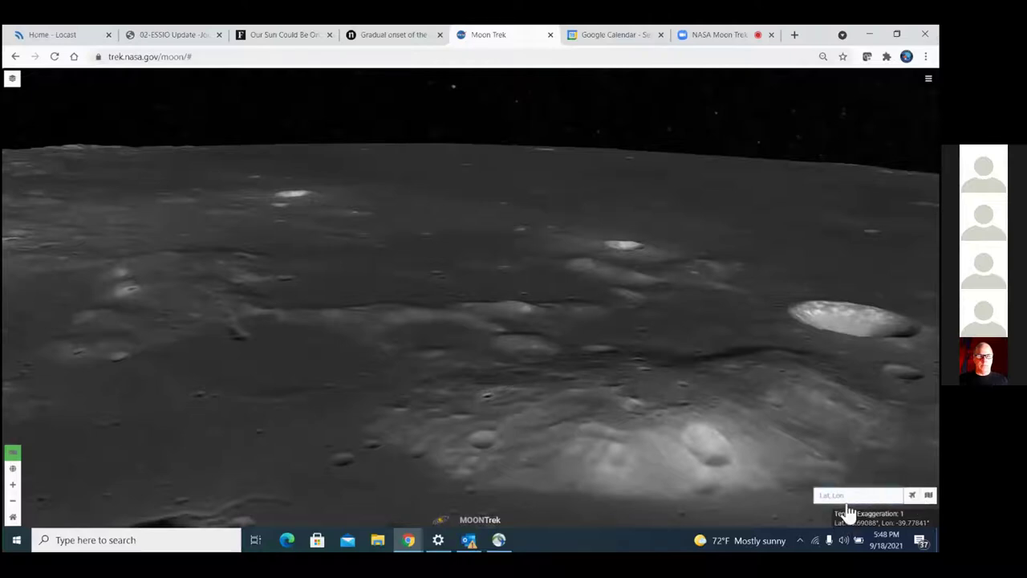
left_click(853, 496)
type("cri")
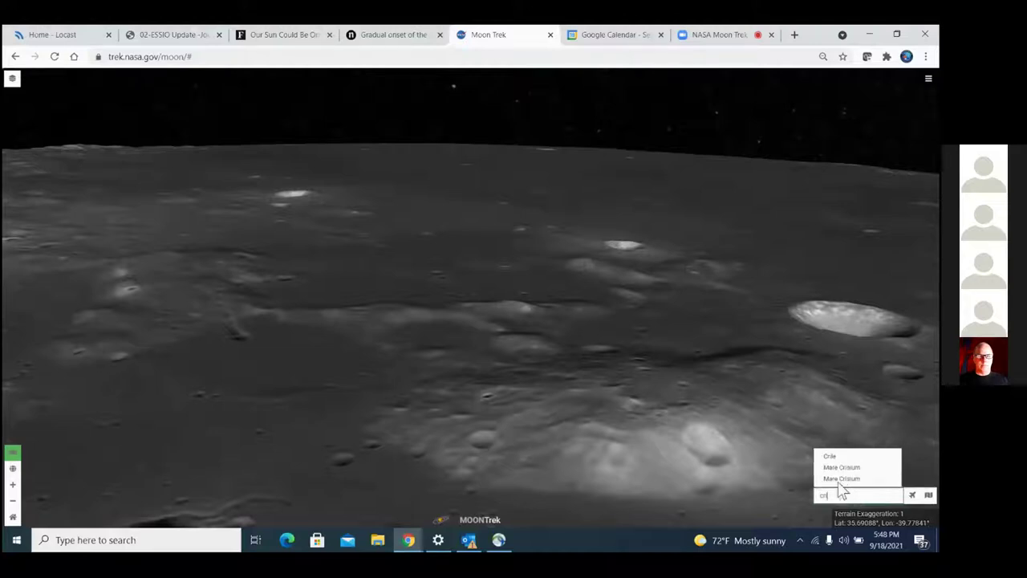
left_click(842, 478)
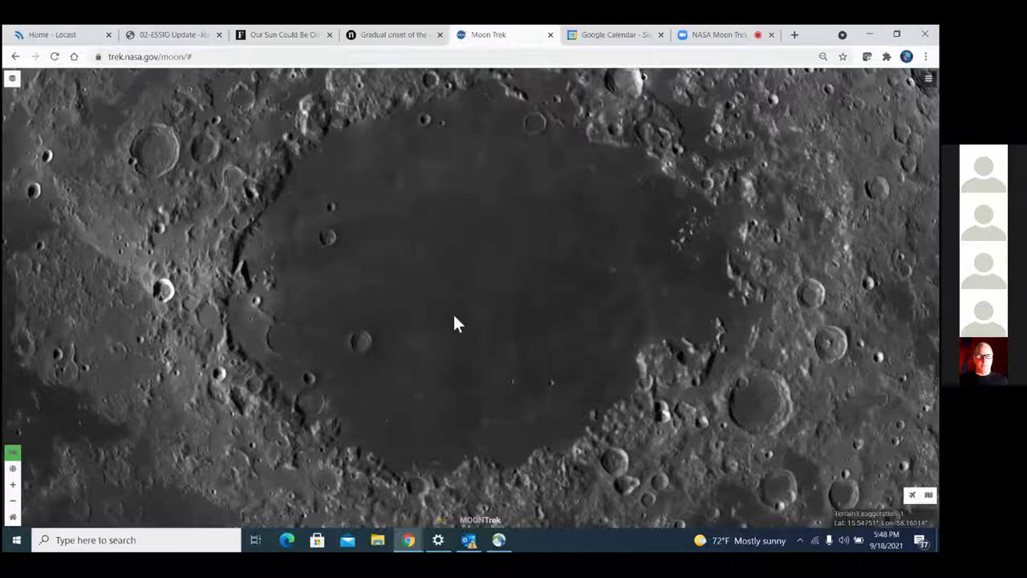
Bring the subtle mound in northeastern Mare Crisium, near 18° N, 62° E, into a close view on the 3D globe
left_click_drag(480, 330, 365, 311)
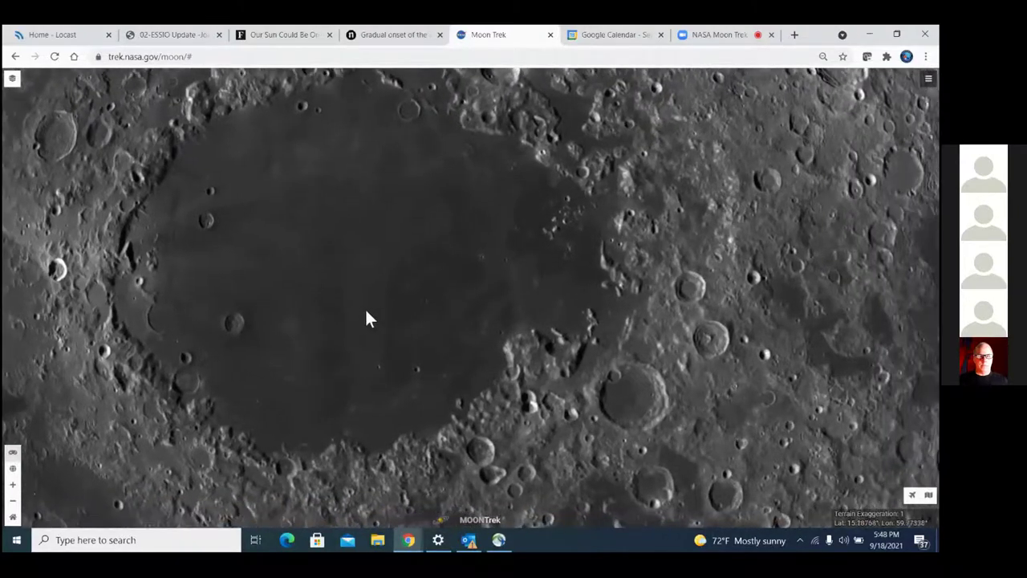
left_click(13, 487)
left_click(13, 485)
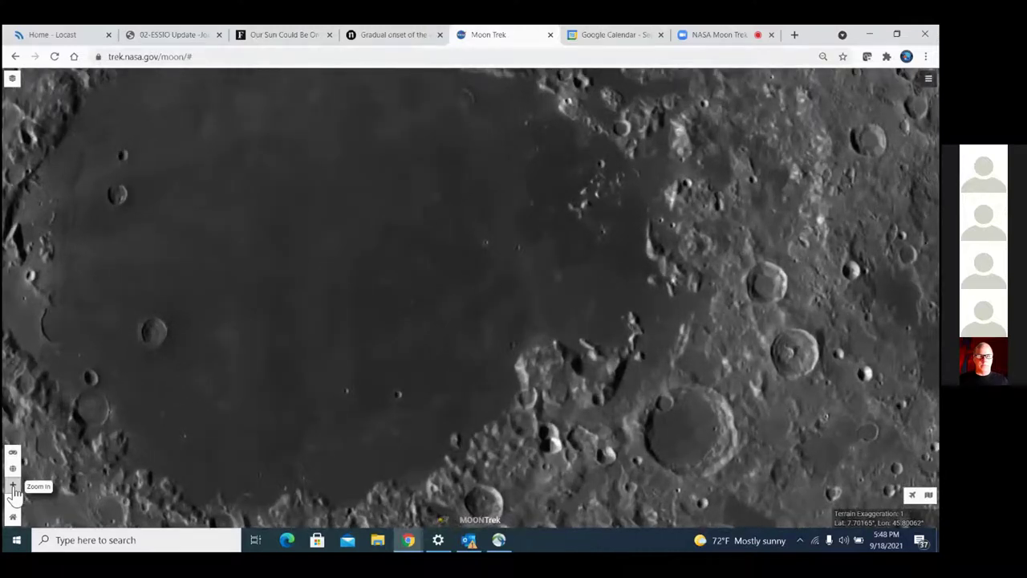
left_click(13, 485)
left_click_drag(324, 270, 378, 426)
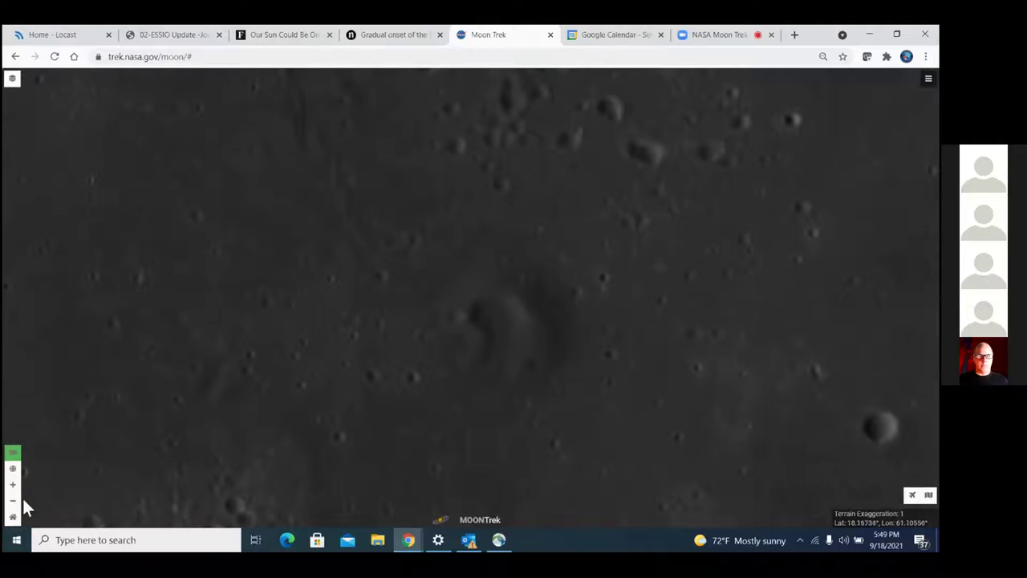
Switch from the 3D globe to the Global Map projection and center the mound in Mare Crisium
left_click(928, 80)
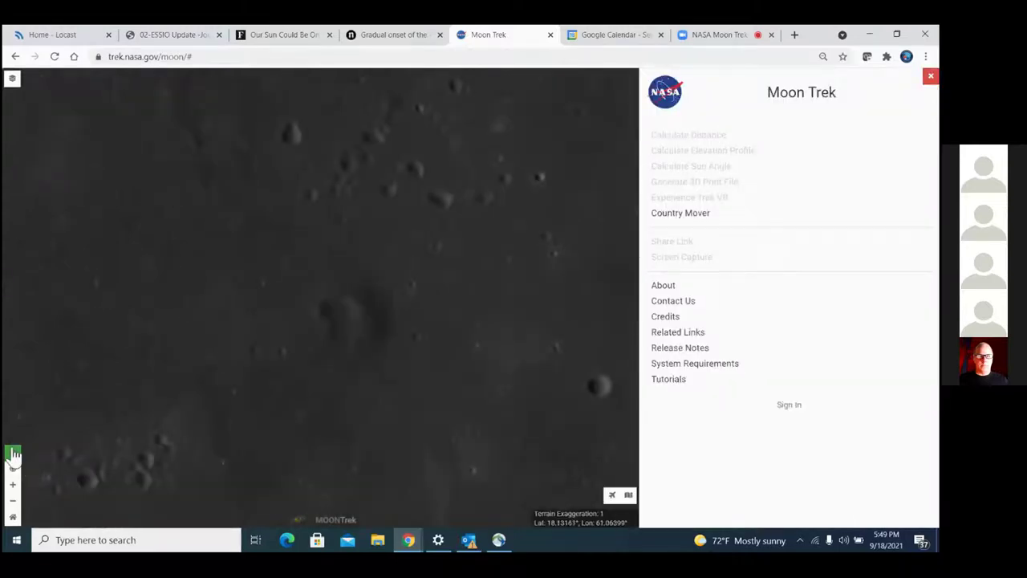
left_click(13, 471)
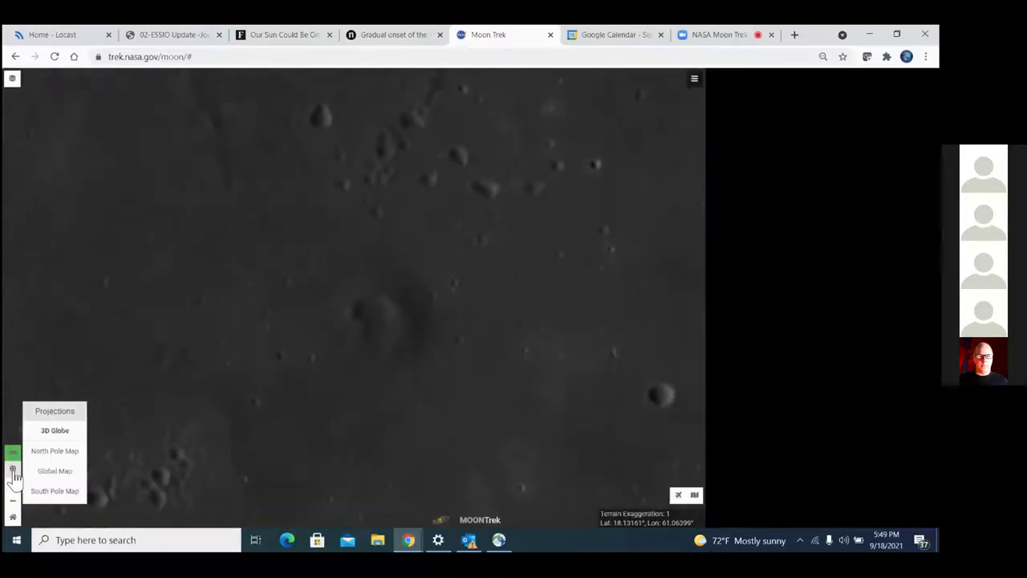
left_click(56, 471)
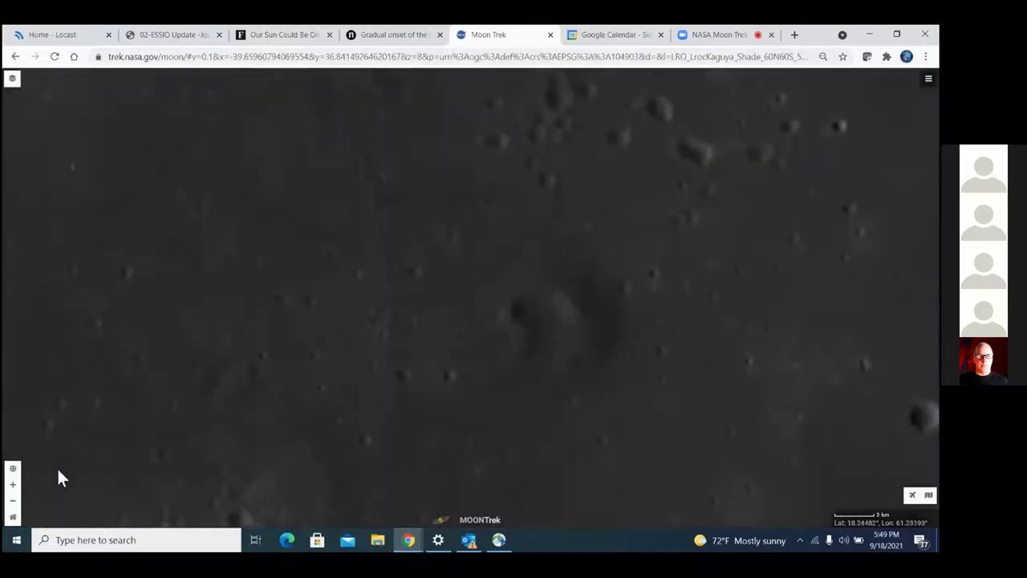
left_click_drag(451, 383, 362, 385)
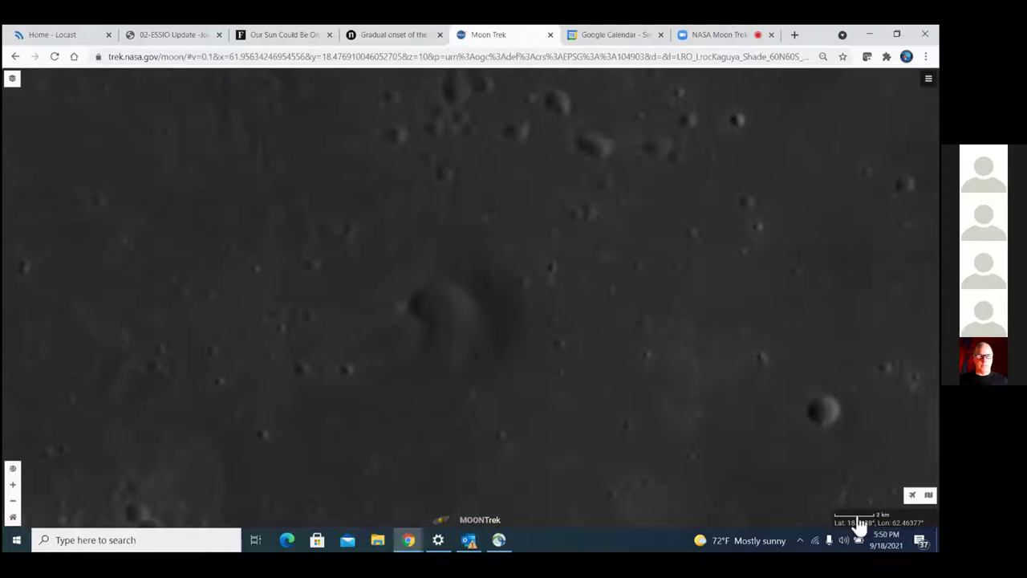
left_click_drag(669, 427, 715, 409)
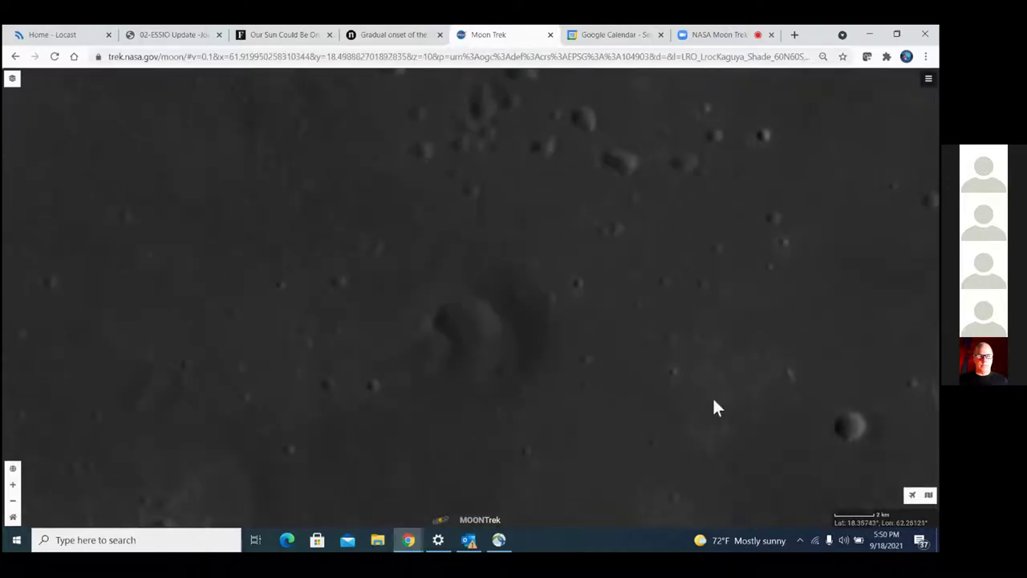
Calculate an elevation profile along a straight line about 5.92 km long, running west to east across the Mare Crisium mound
left_click(928, 81)
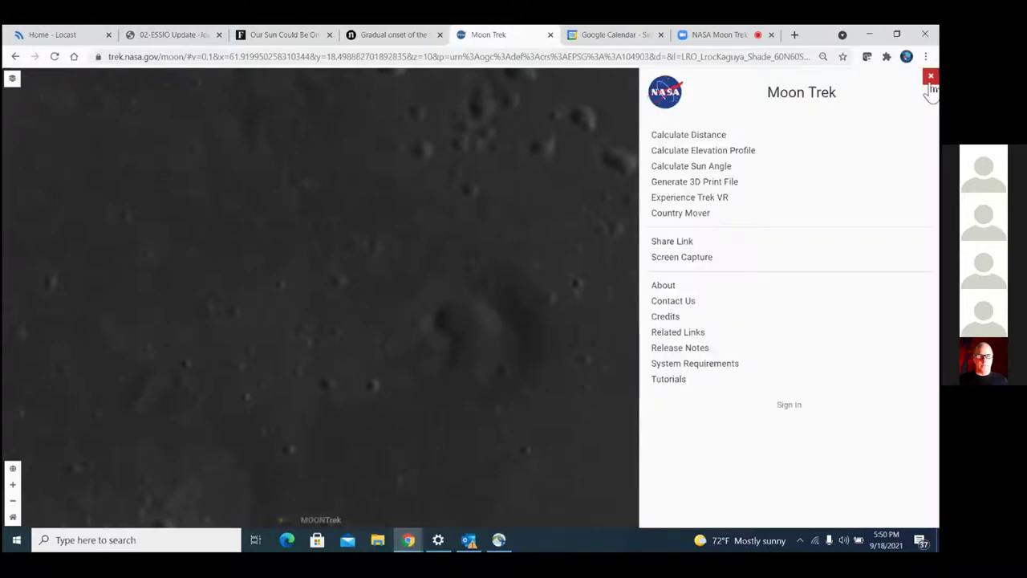
left_click(706, 154)
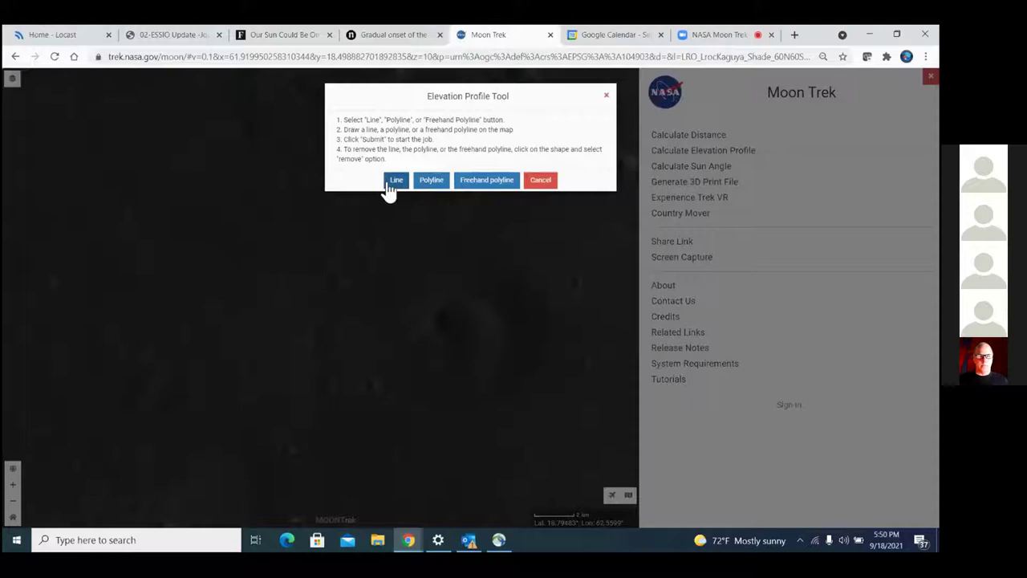
left_click(392, 186)
left_click_drag(395, 318, 536, 346)
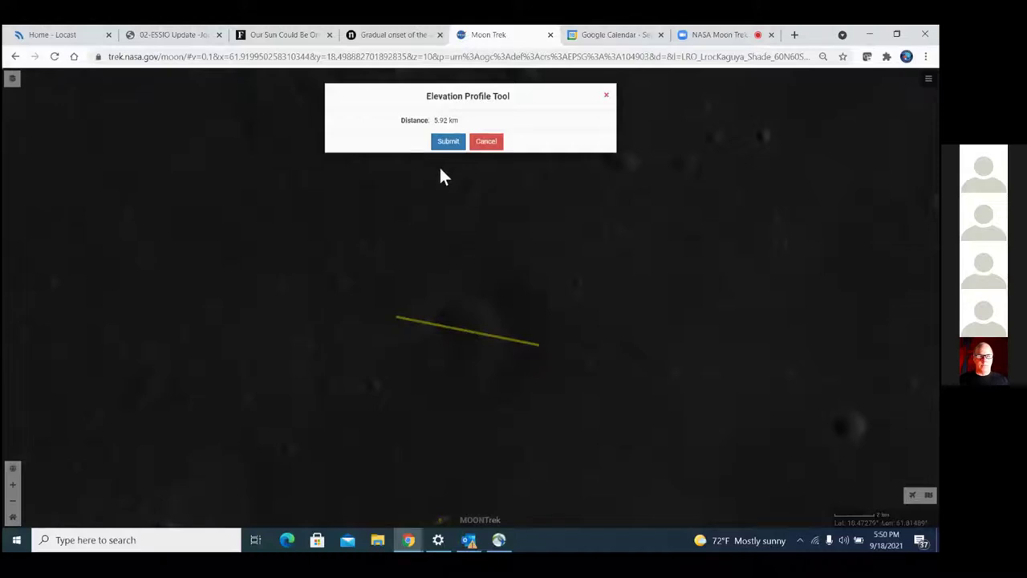
left_click(447, 145)
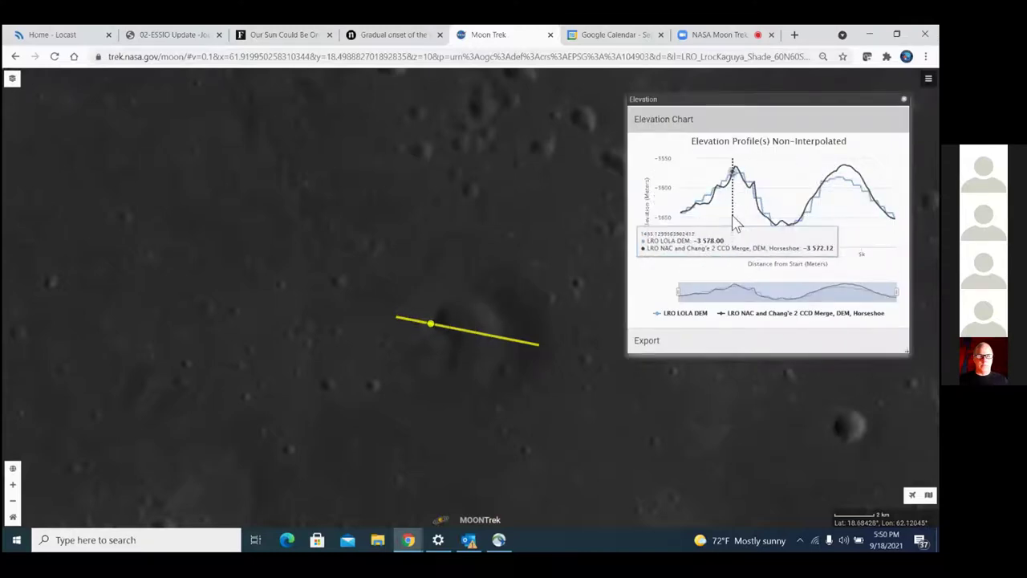
Close the elevation chart and remove the profile line across the mound from the map
left_click(904, 101)
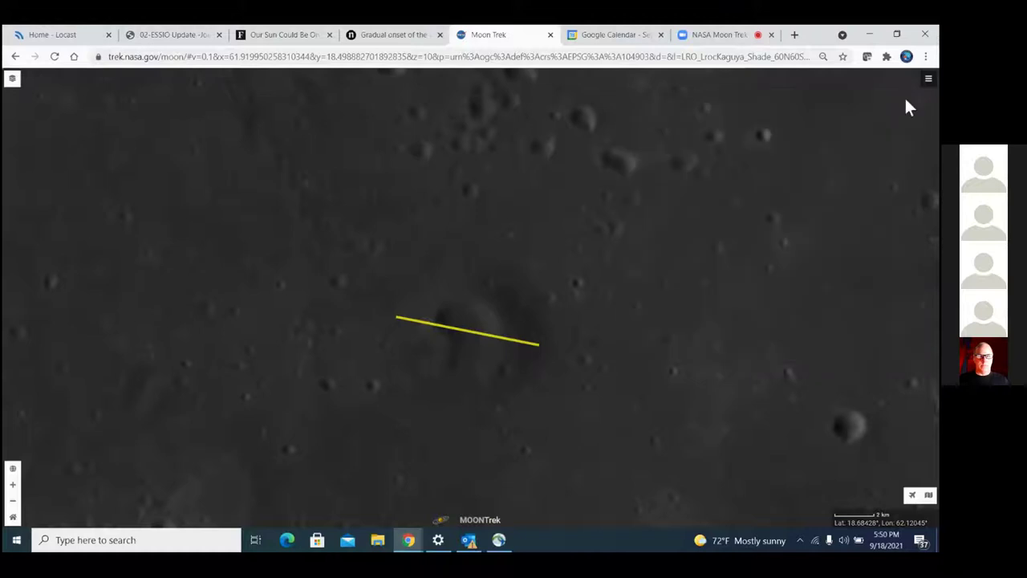
left_click(533, 351)
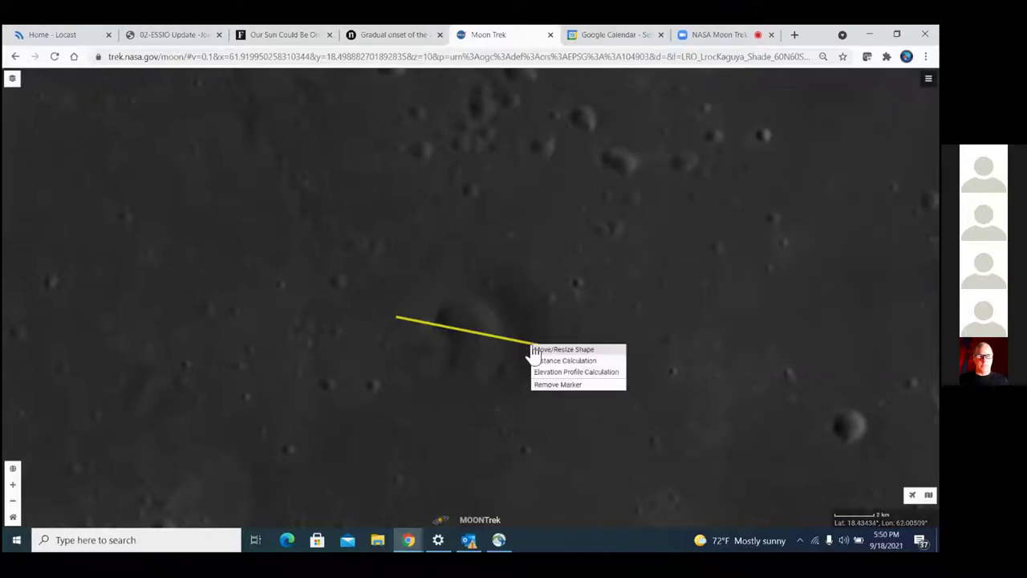
left_click(562, 385)
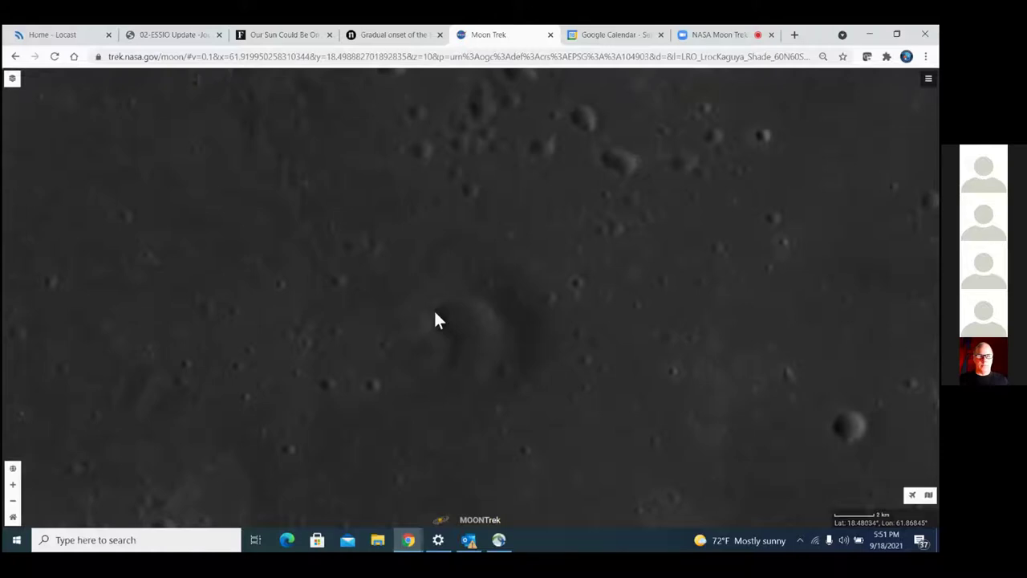
Pull back three zoom levels from the mound to view its surroundings in northeastern Mare Crisium
mouse_move(442, 310)
left_mouse_down()
mouse_move(451, 330)
mouse_move(447, 311)
left_mouse_up()
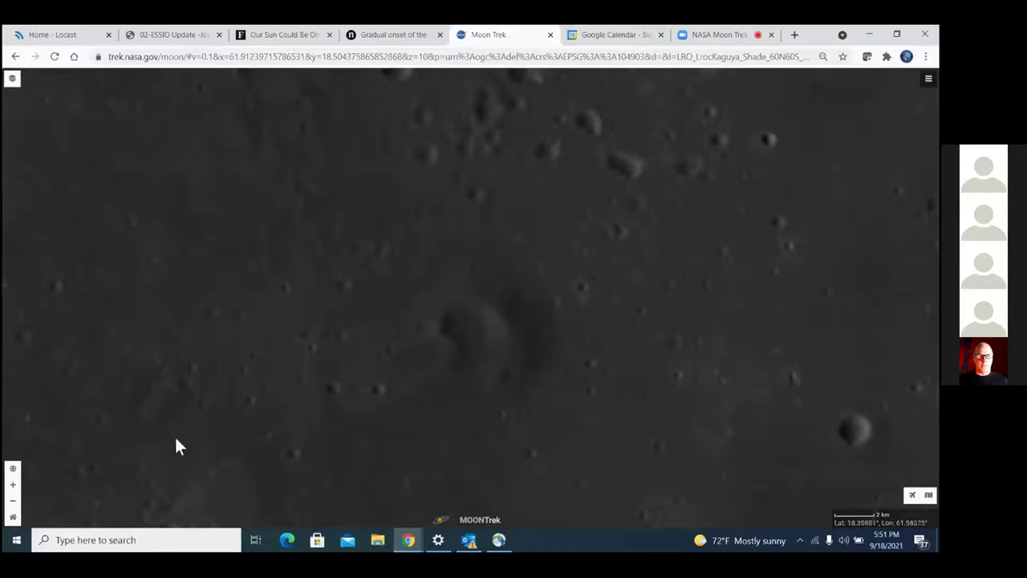
left_click(13, 501)
left_click(12, 503)
left_click(13, 504)
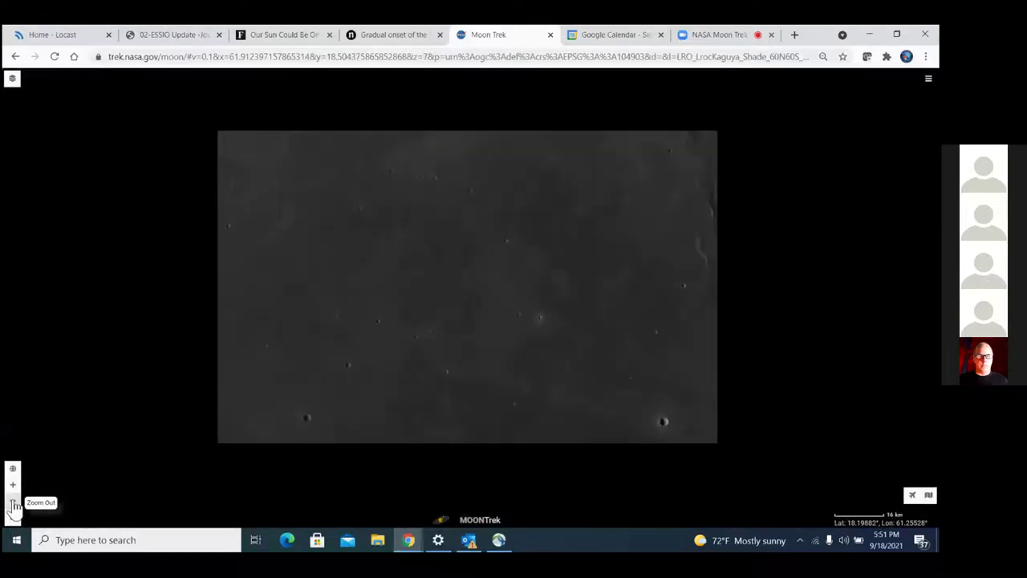
left_click_drag(327, 361, 321, 383)
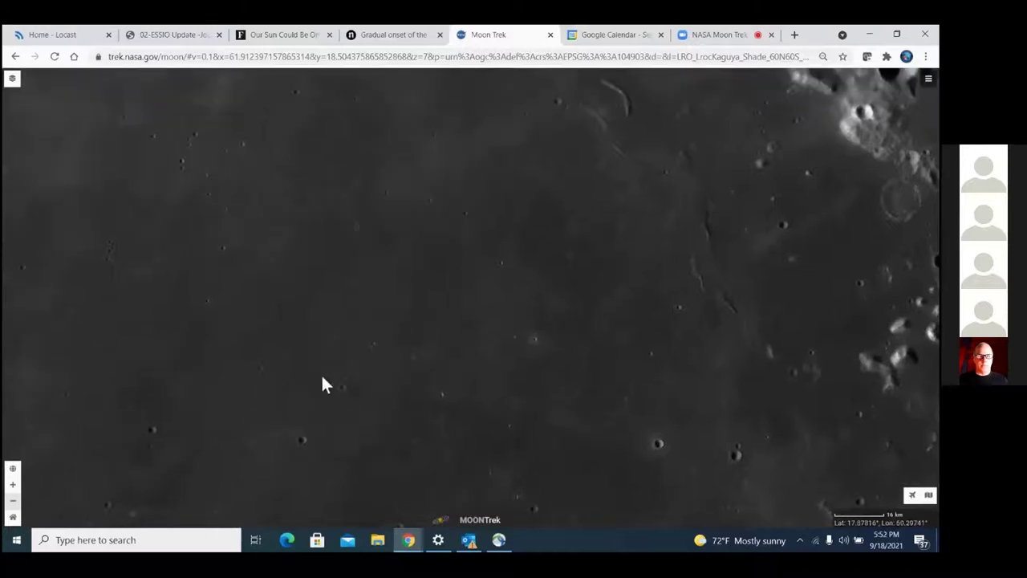
left_click_drag(324, 330, 328, 337)
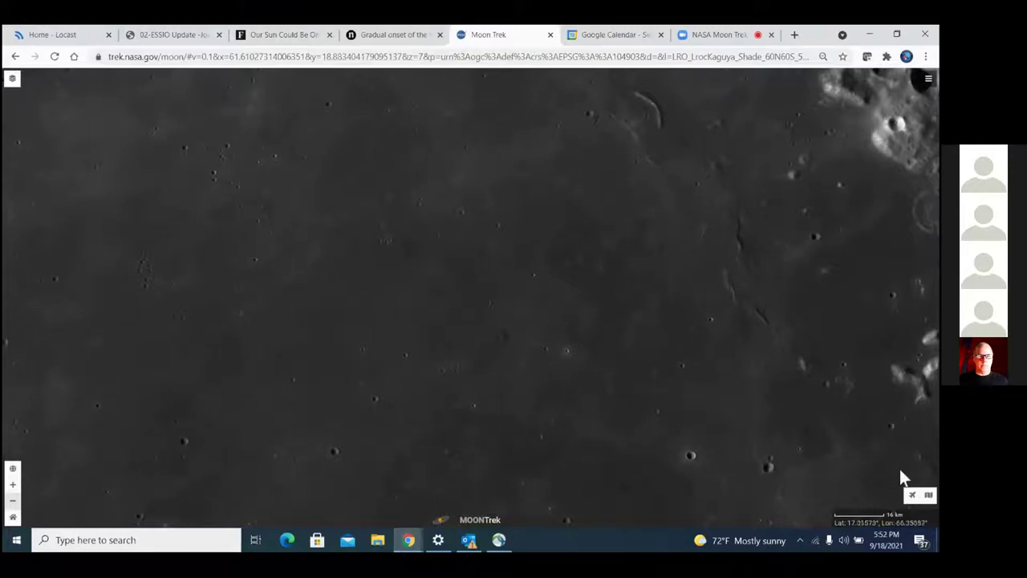
left_click(911, 495)
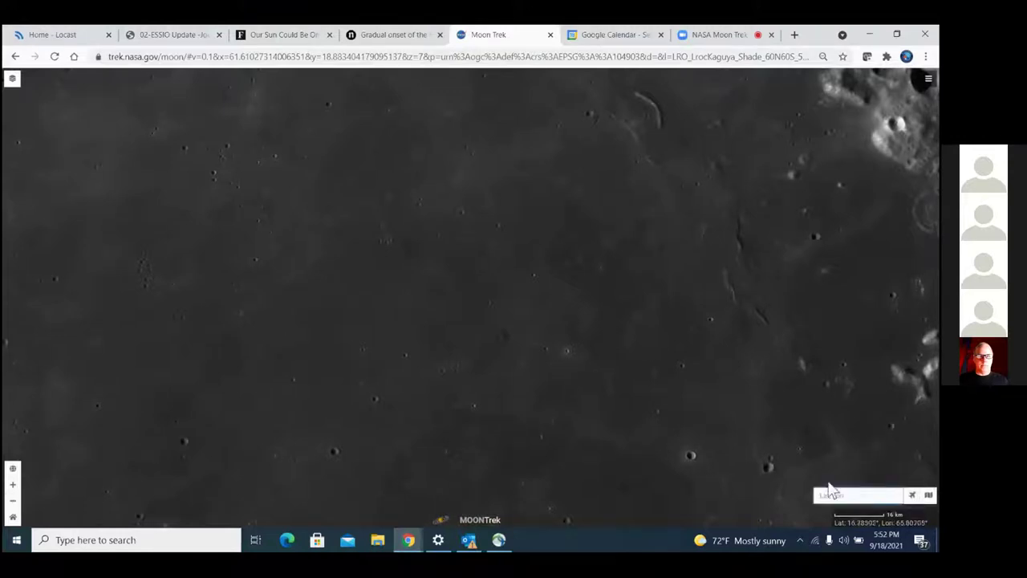
left_click(848, 495)
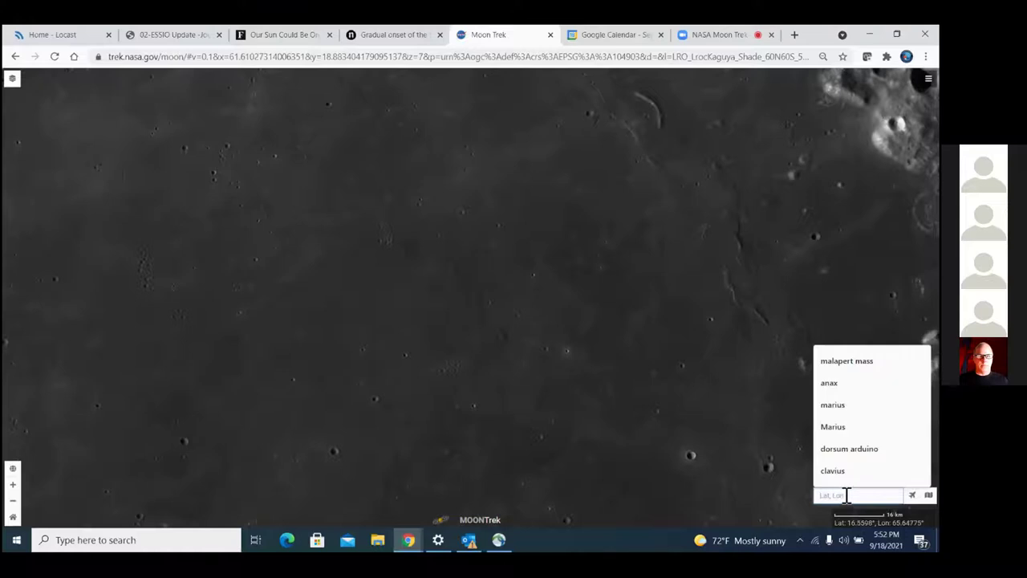
type("lacus mortis")
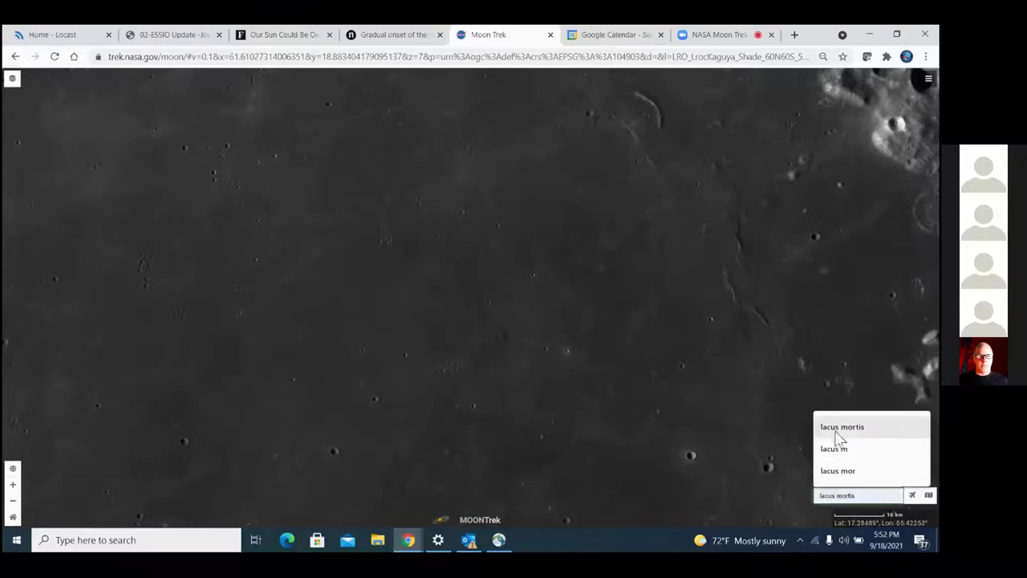
left_click(840, 433)
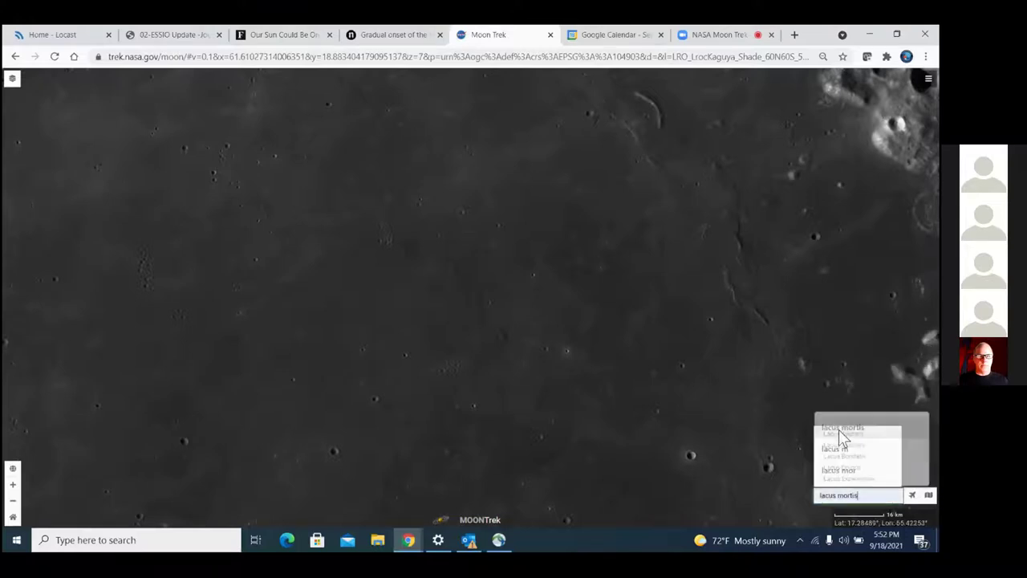
left_click(911, 495)
Search for "lacus mortis" in the location finder and fly to Lacus Mortis
left_click(865, 495)
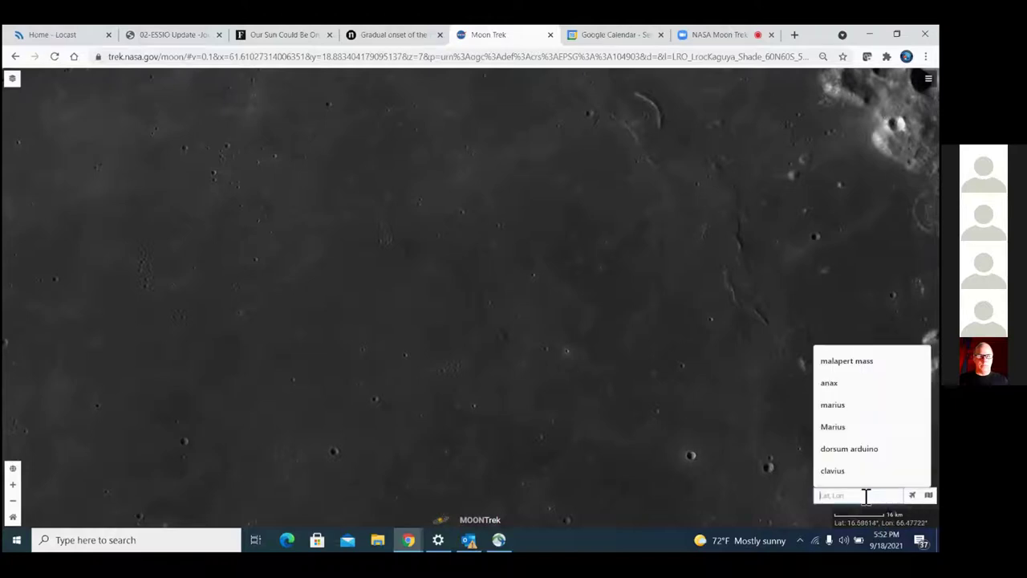
type("lacus")
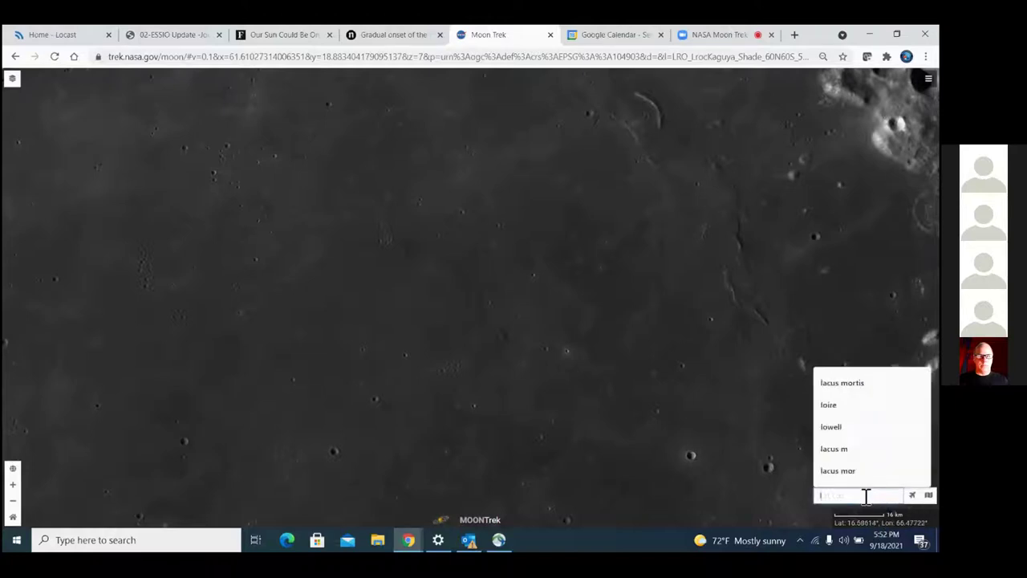
type(" m")
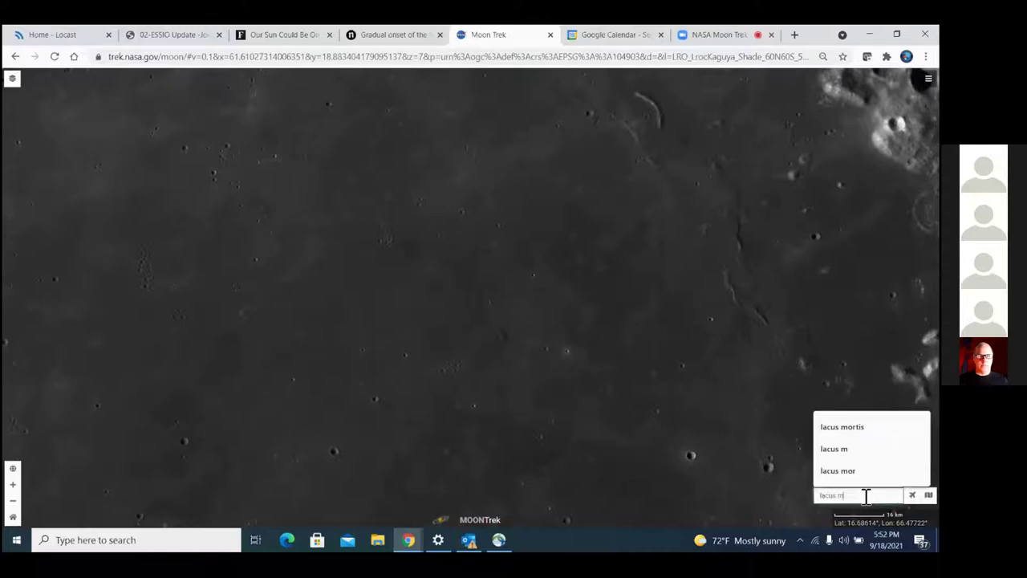
type("ortis")
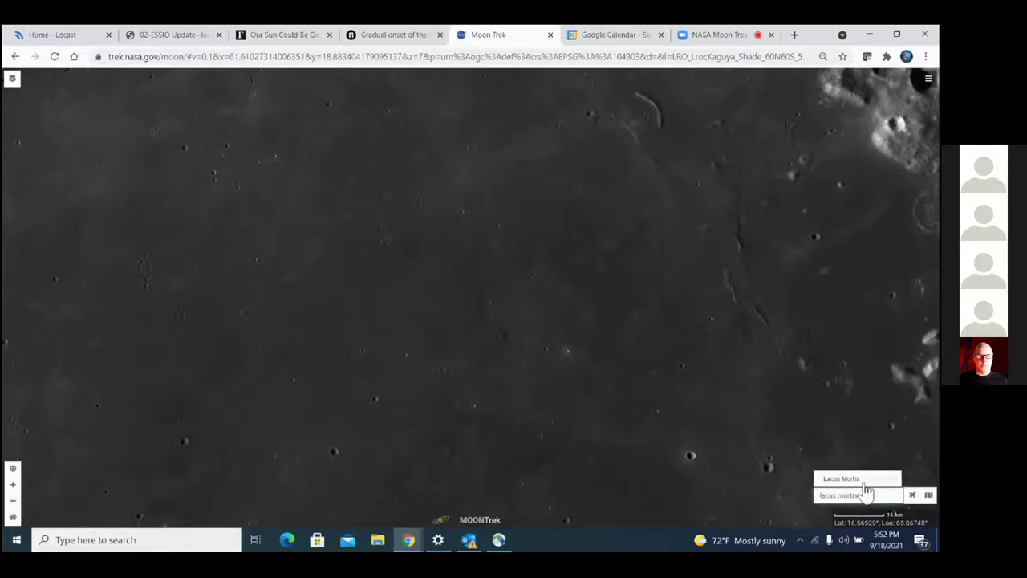
left_click(864, 482)
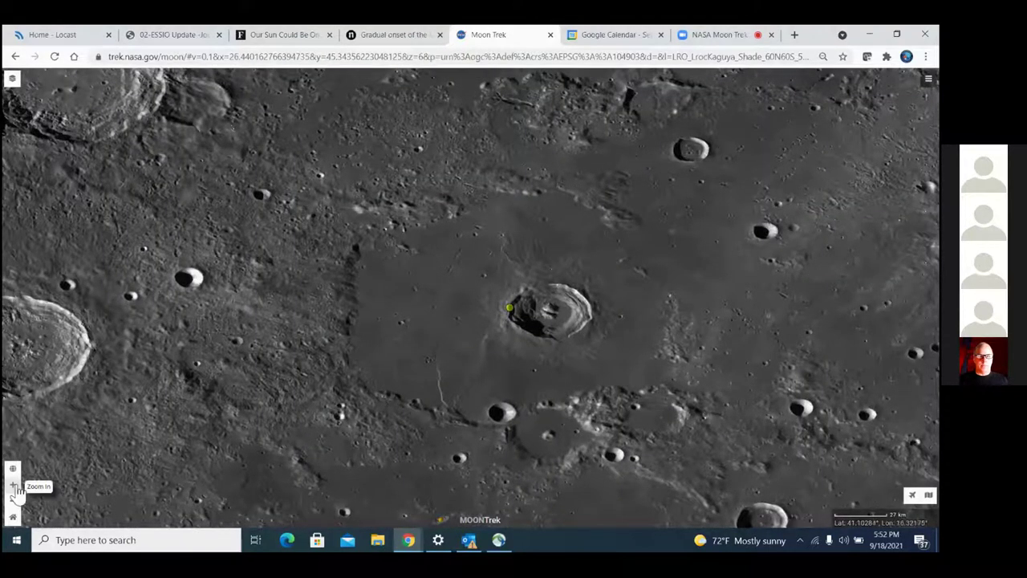
Examine the crossing rilles on the floor of Lacus Mortis west of its large central crater, from the northern floor to the southern edge
left_click(14, 486)
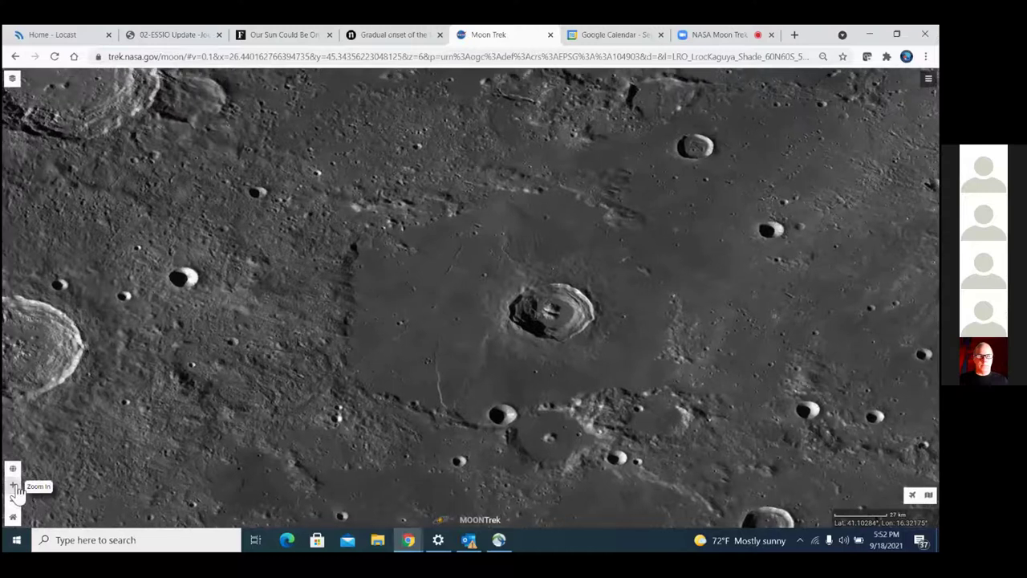
left_click_drag(320, 372, 302, 339)
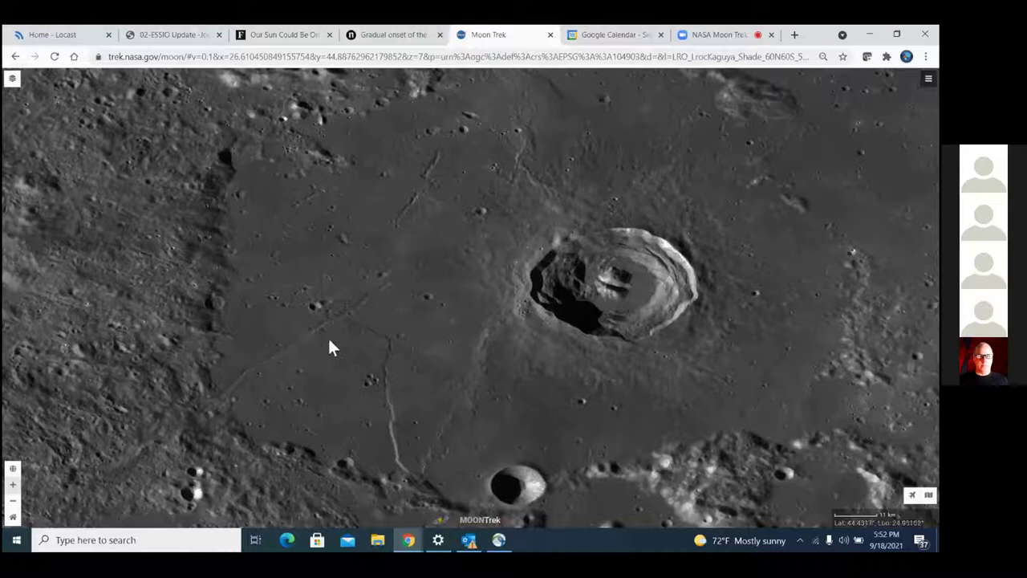
left_click_drag(324, 339, 284, 345)
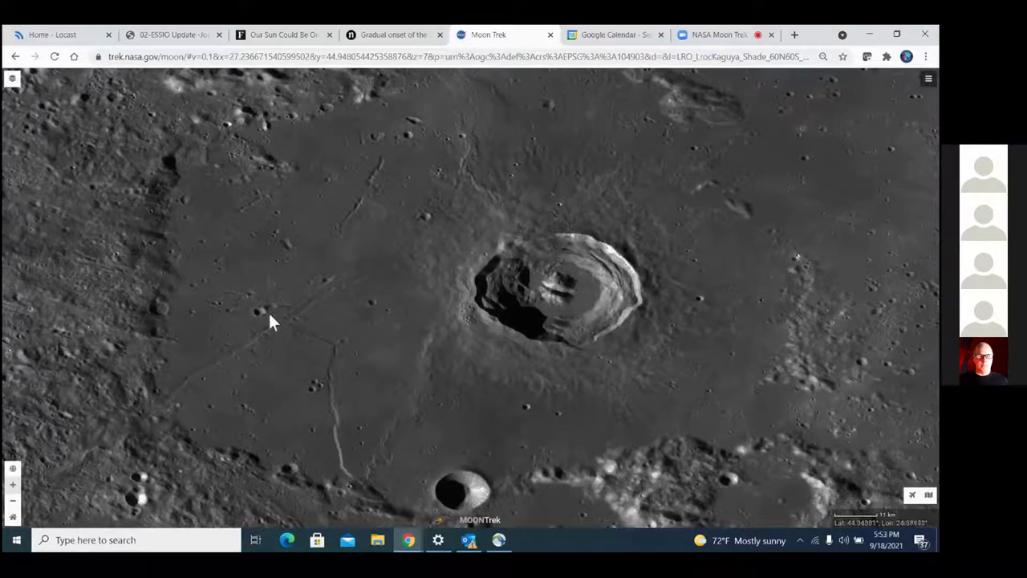
left_click(12, 485)
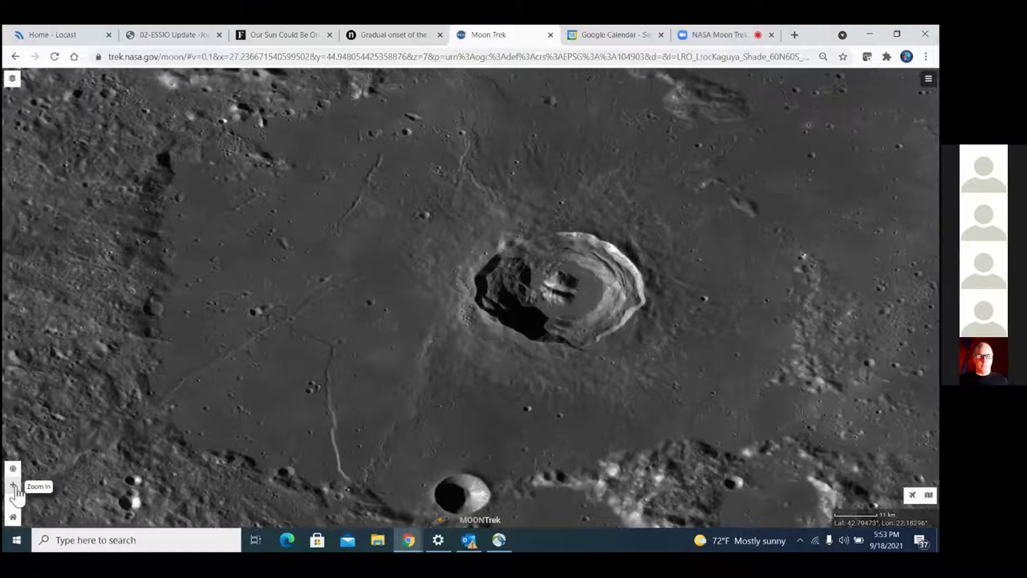
left_click_drag(99, 413, 324, 370)
left_click_drag(240, 373, 275, 361)
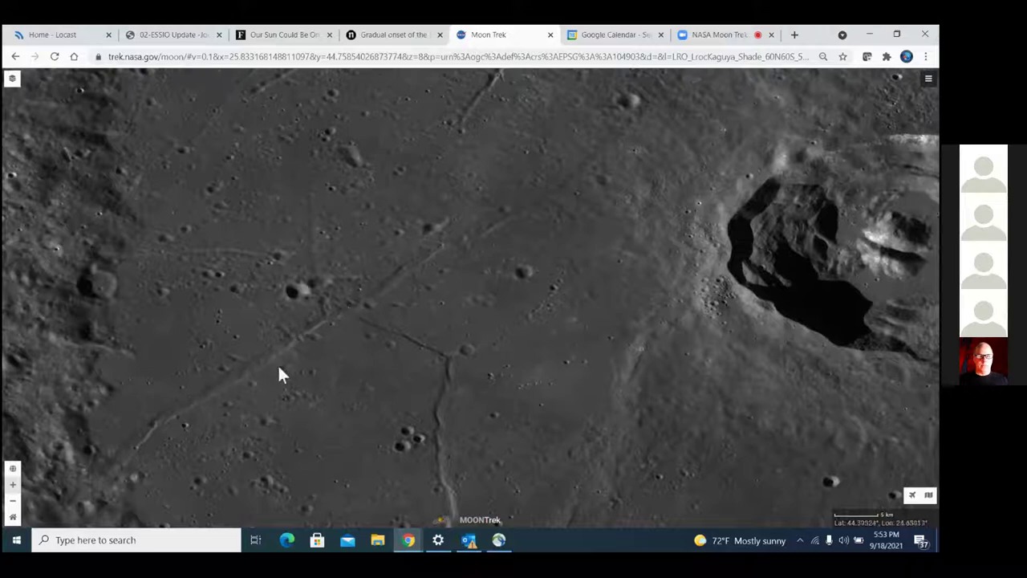
mouse_move(303, 383)
left_mouse_down()
mouse_move(310, 342)
mouse_move(314, 389)
left_mouse_up()
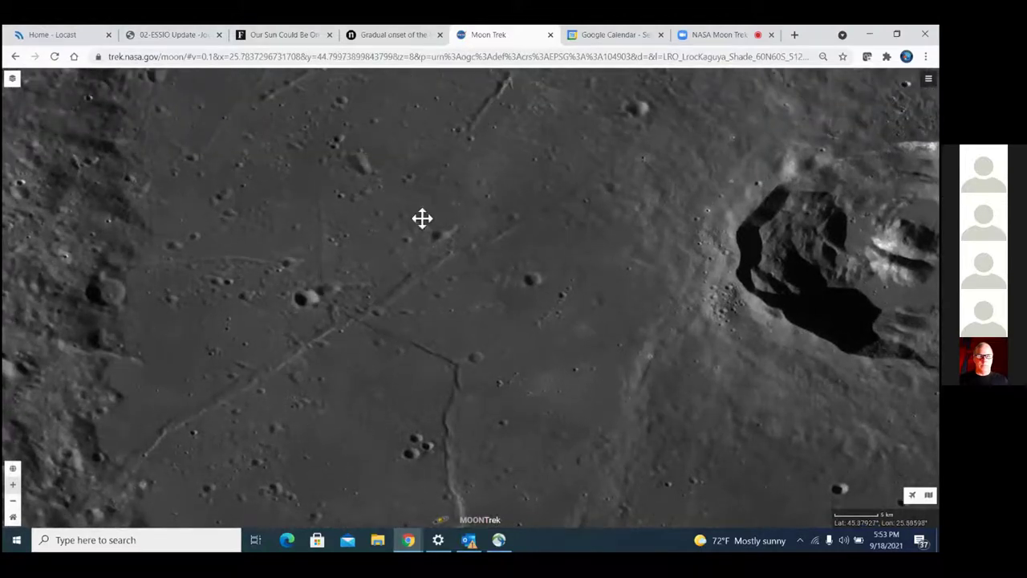
left_click_drag(422, 218, 415, 231)
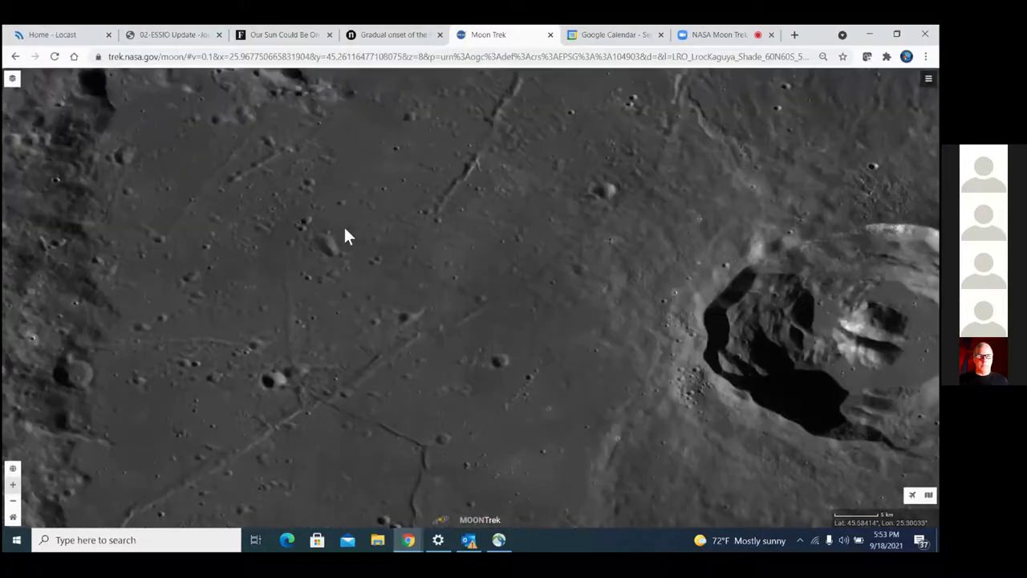
left_click_drag(374, 337, 383, 224)
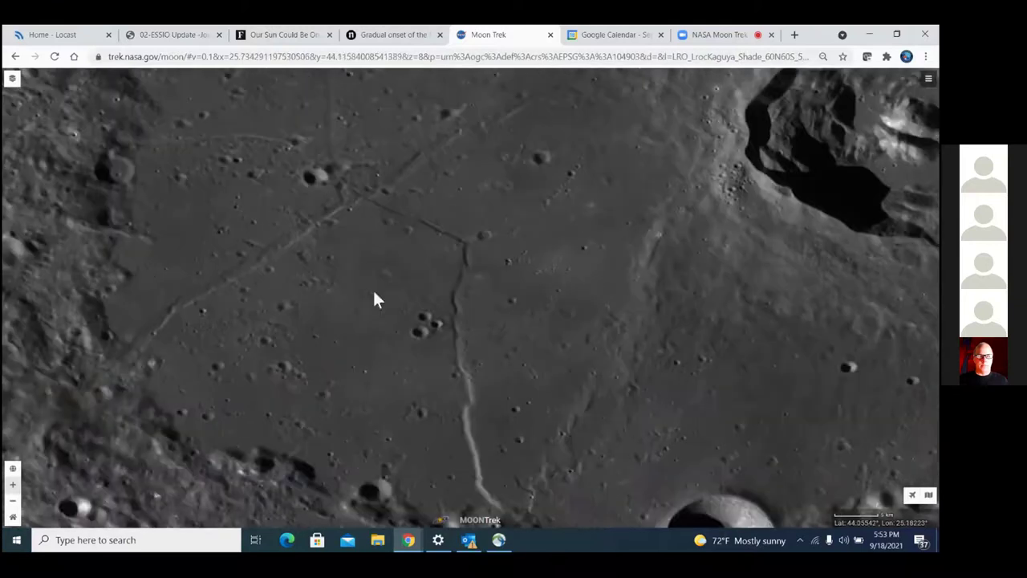
left_click_drag(374, 299, 371, 241)
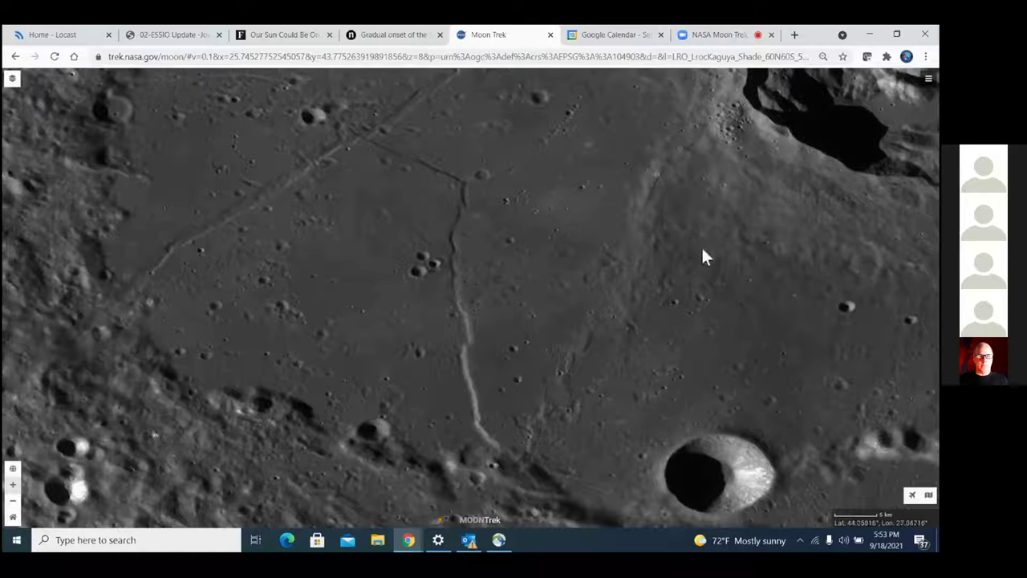
Calculate an elevation profile along a straight line about 6.5 km long across the northern part of the north-south rille, and close its chart
left_click(929, 80)
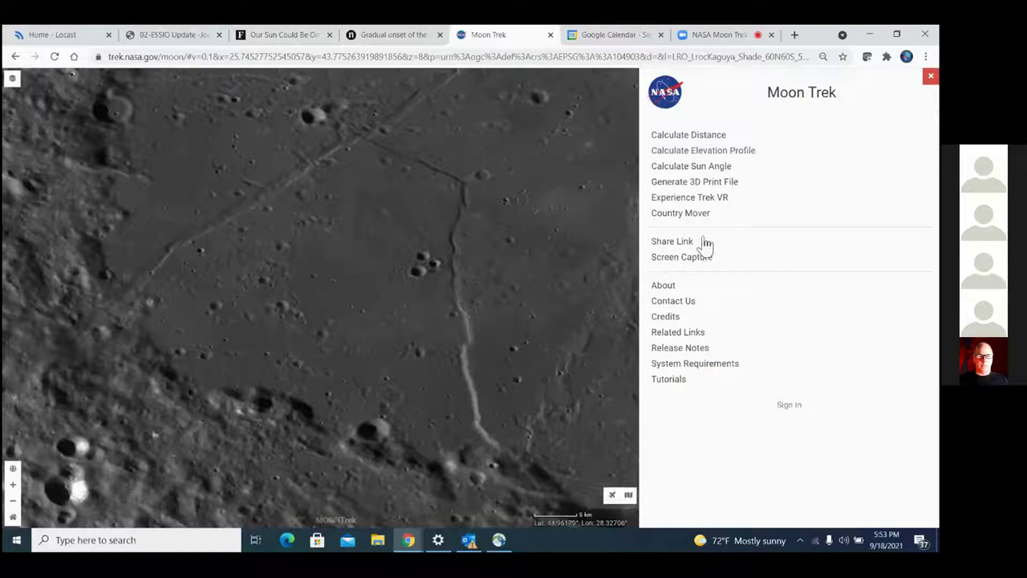
left_click(705, 151)
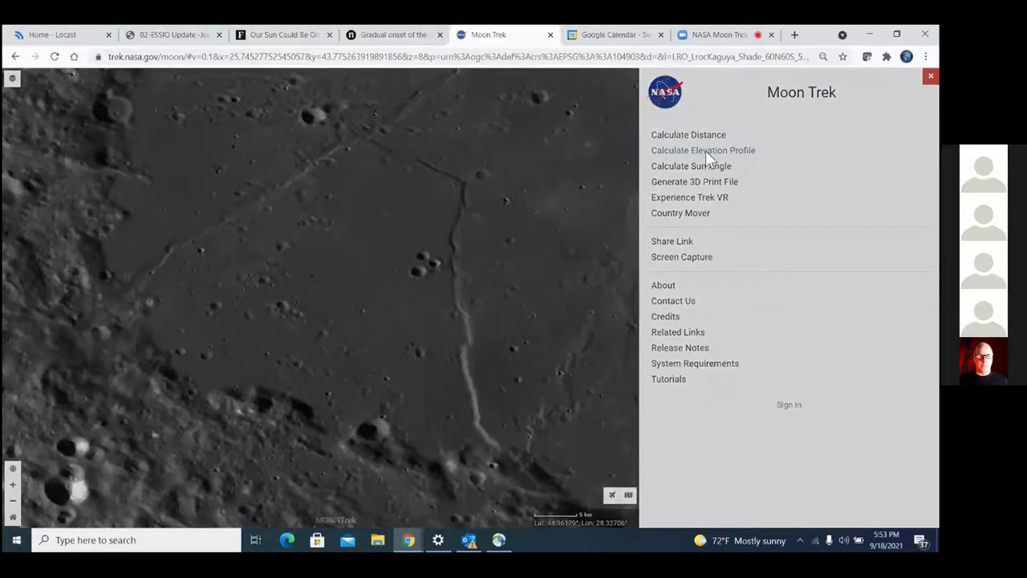
left_click(396, 181)
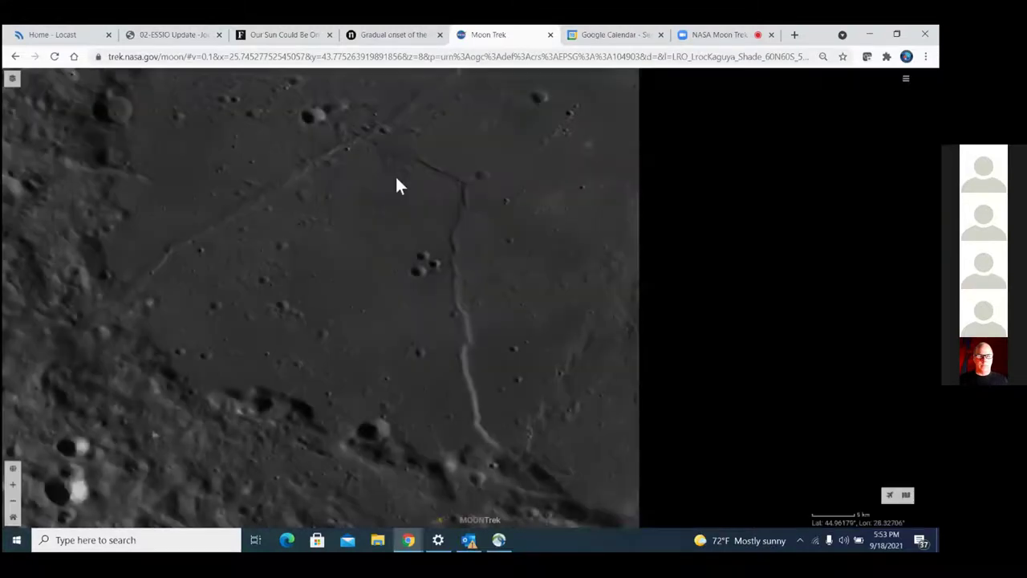
left_click_drag(429, 219, 482, 223)
left_click(447, 149)
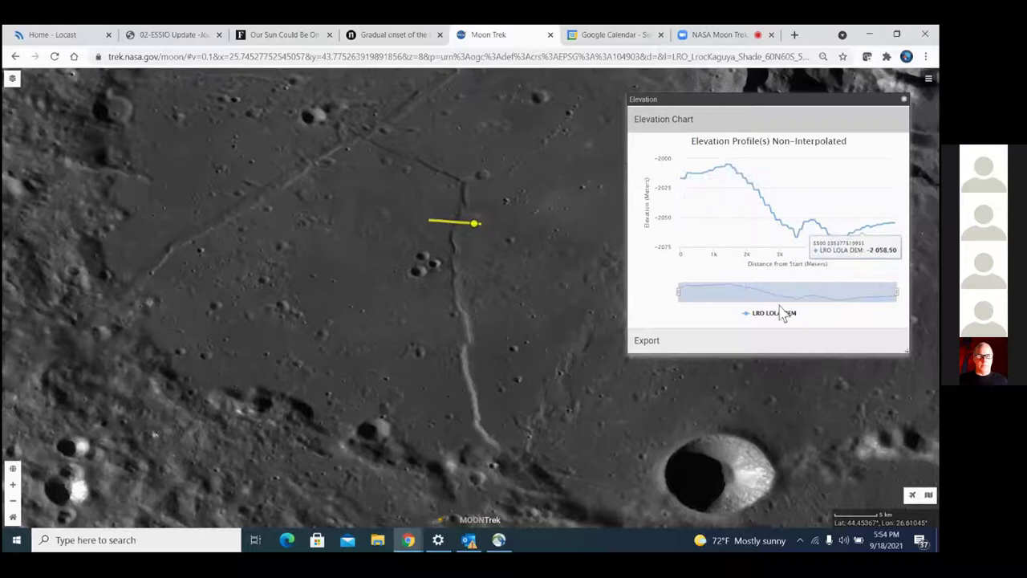
left_click(928, 80)
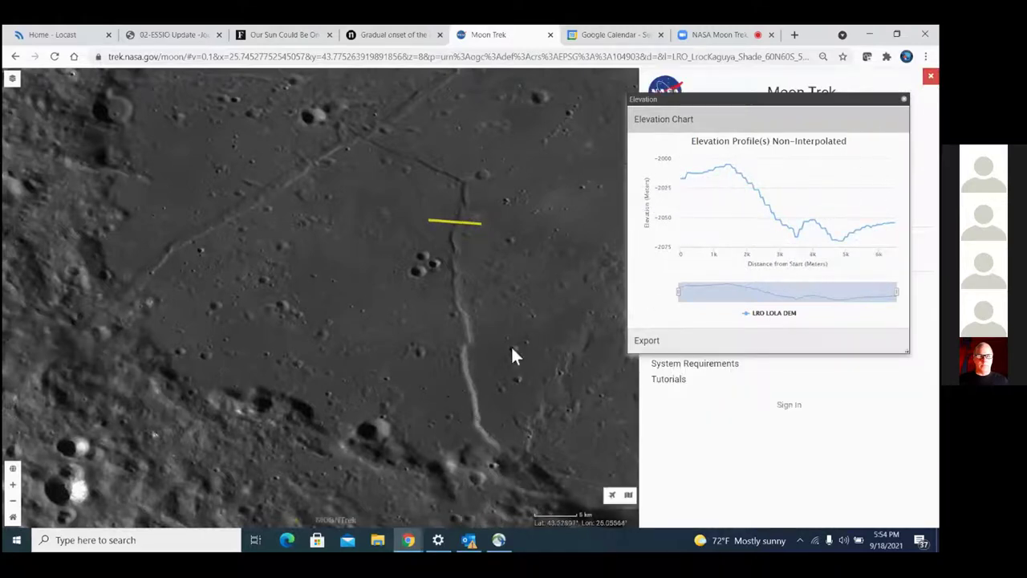
left_click(903, 99)
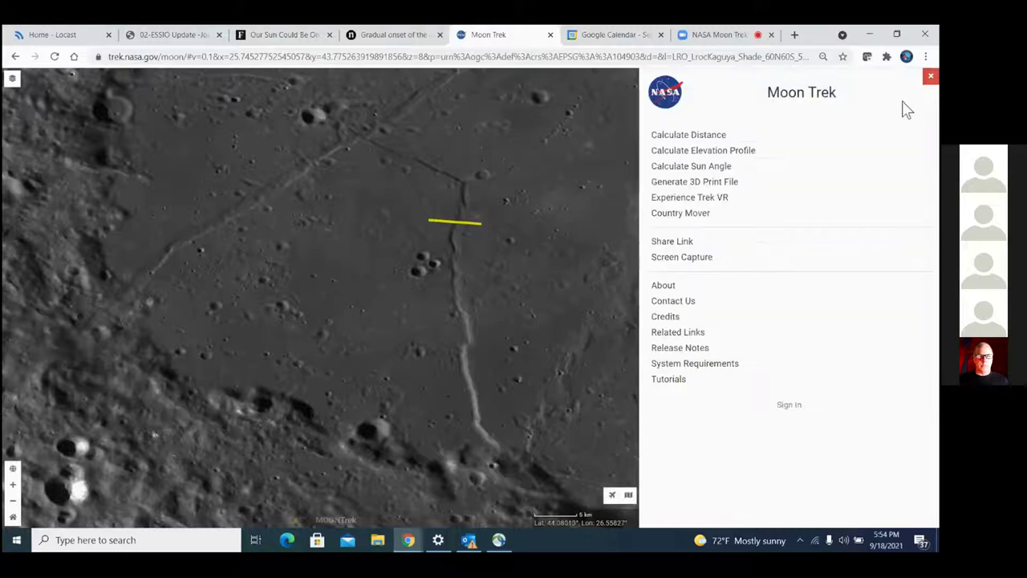
Calculate an elevation profile along a straight line about 6 km long across the southern part of the north-south rille, and close its chart
left_click(695, 153)
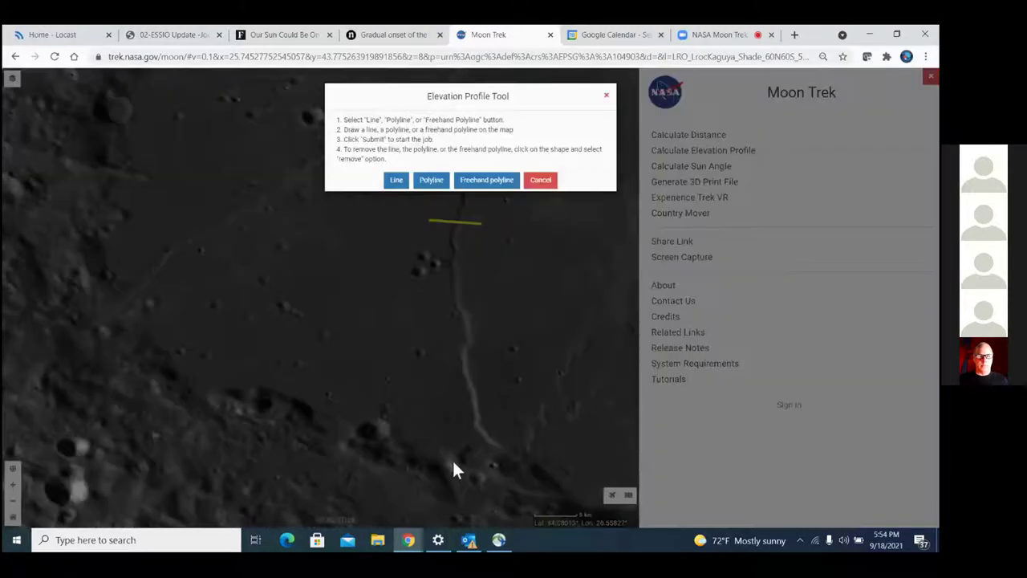
left_click(396, 181)
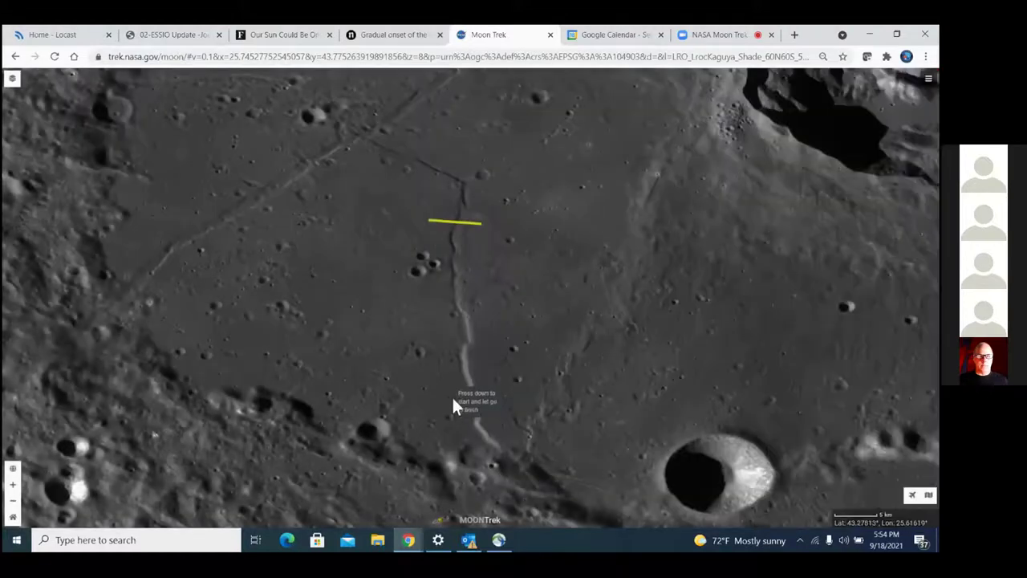
left_click_drag(496, 386, 496, 386)
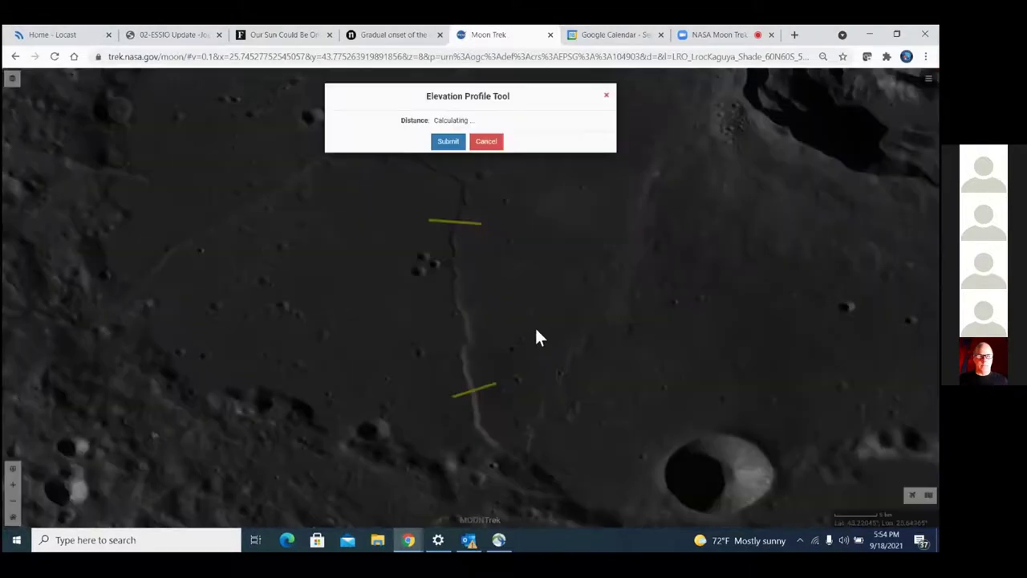
left_click(454, 142)
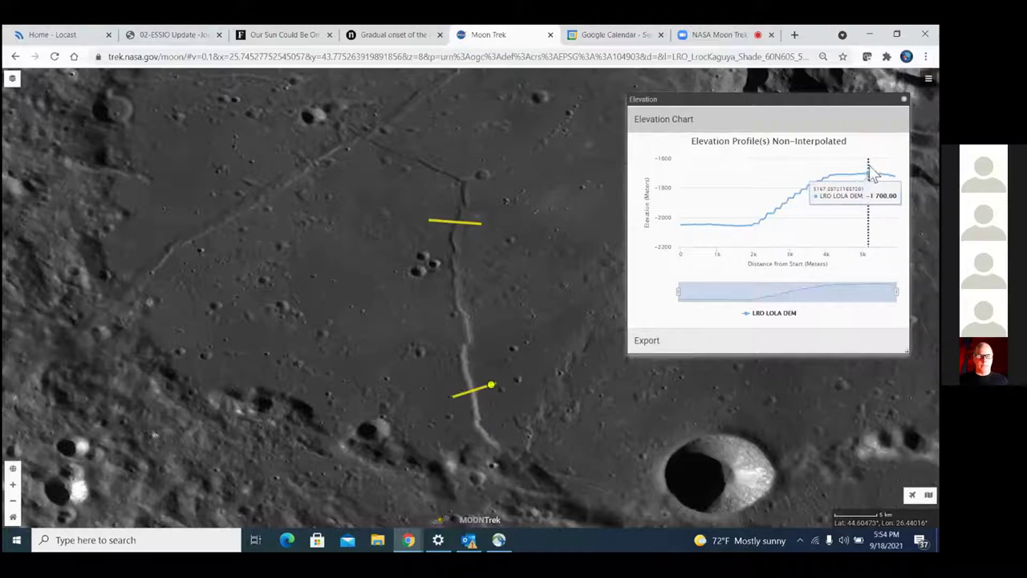
left_click(903, 101)
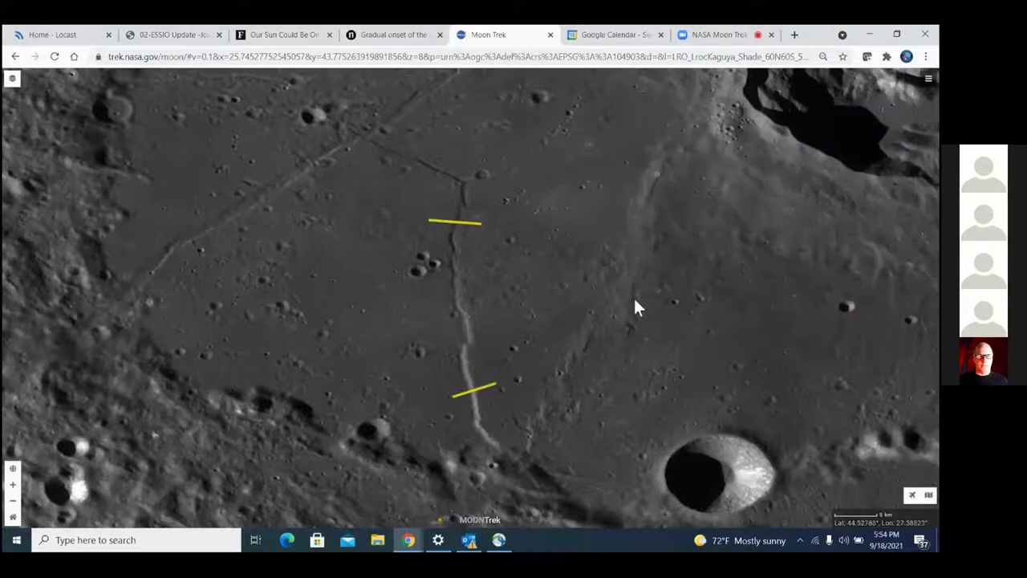
Remove both elevation profile lines from the north-south rille, the southern one first
right_click(479, 398)
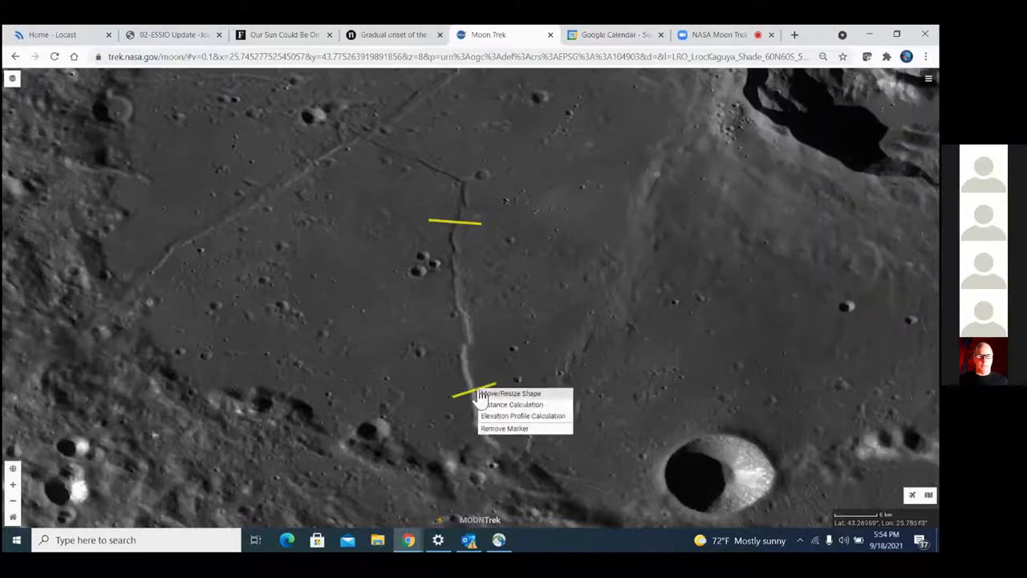
left_click(517, 429)
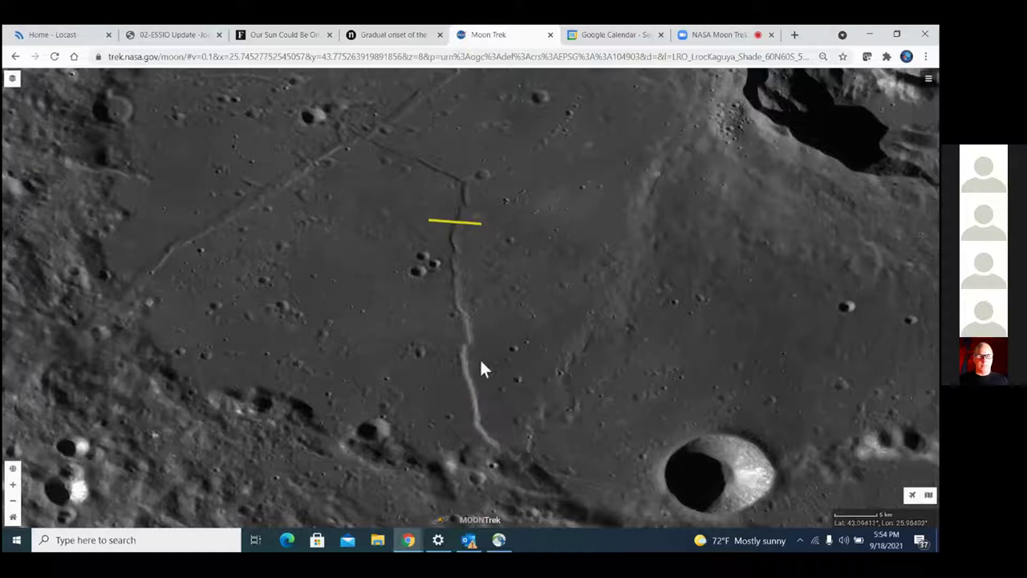
right_click(471, 224)
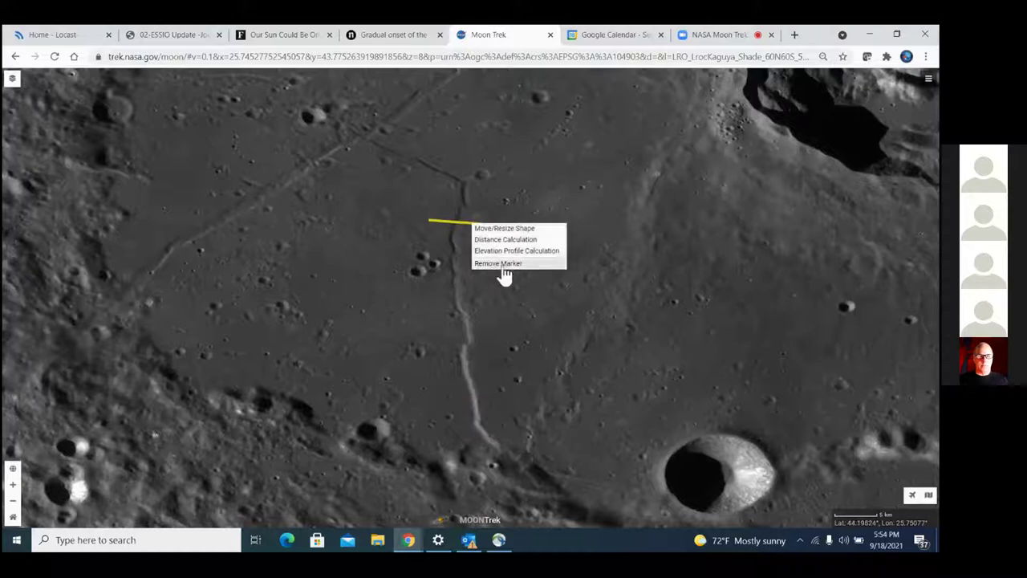
left_click(503, 264)
Examine the southwestern end of the diagonal rille up close, where it meets the rugged highlands at the western edge of Lacus Mortis
left_click_drag(341, 318, 424, 351)
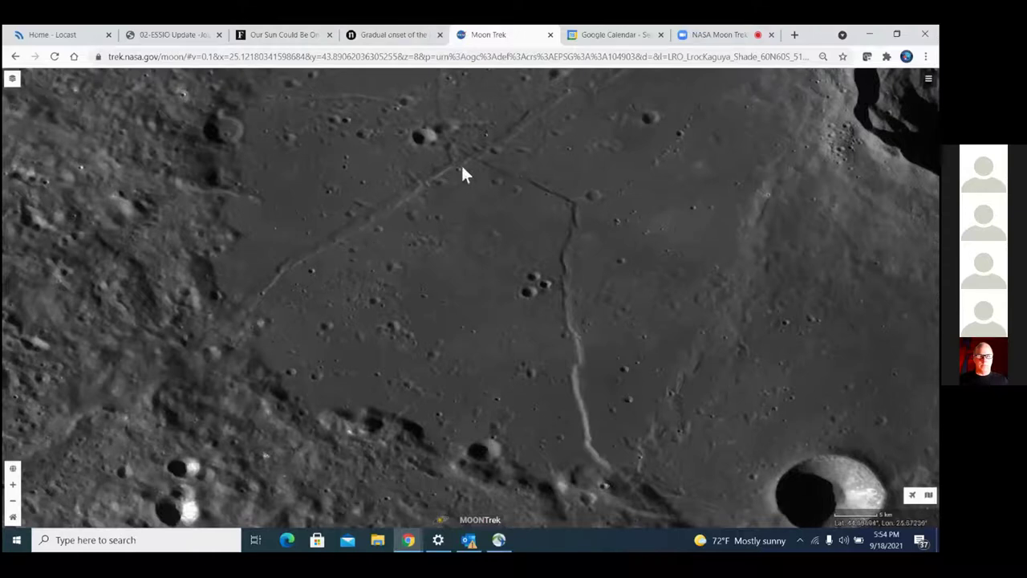
left_click_drag(403, 233, 463, 232)
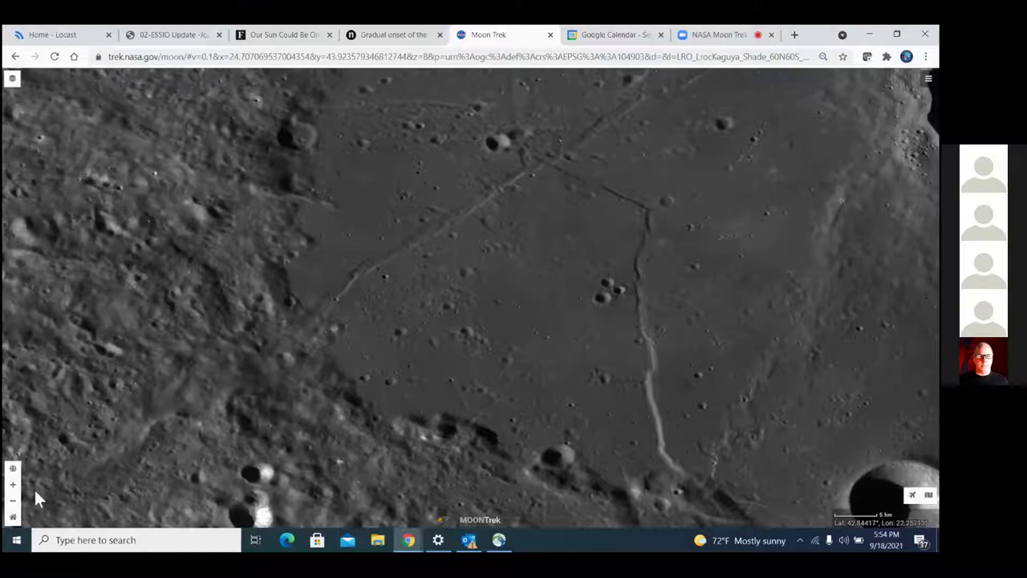
left_click(12, 487)
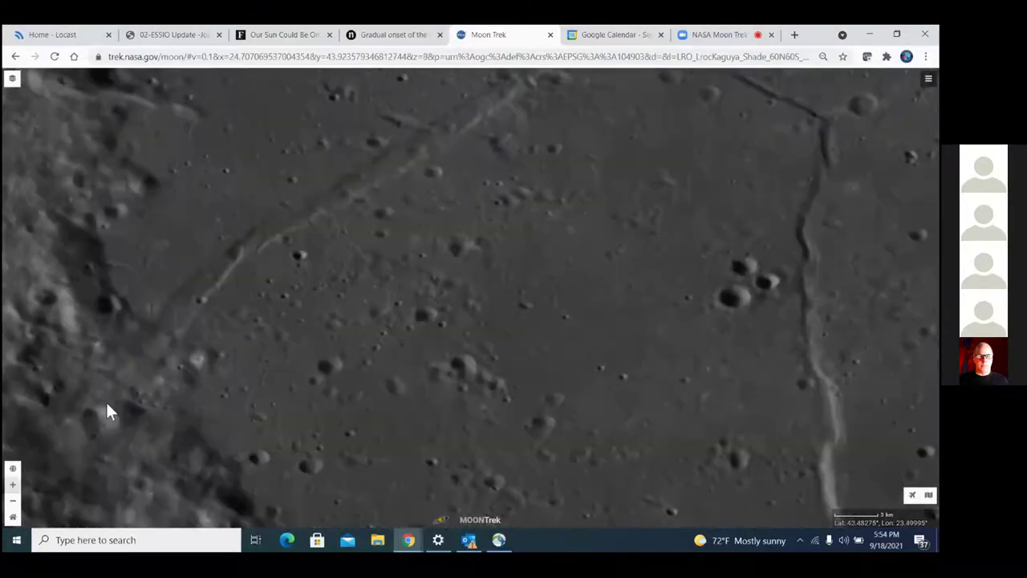
left_click_drag(273, 353, 368, 325)
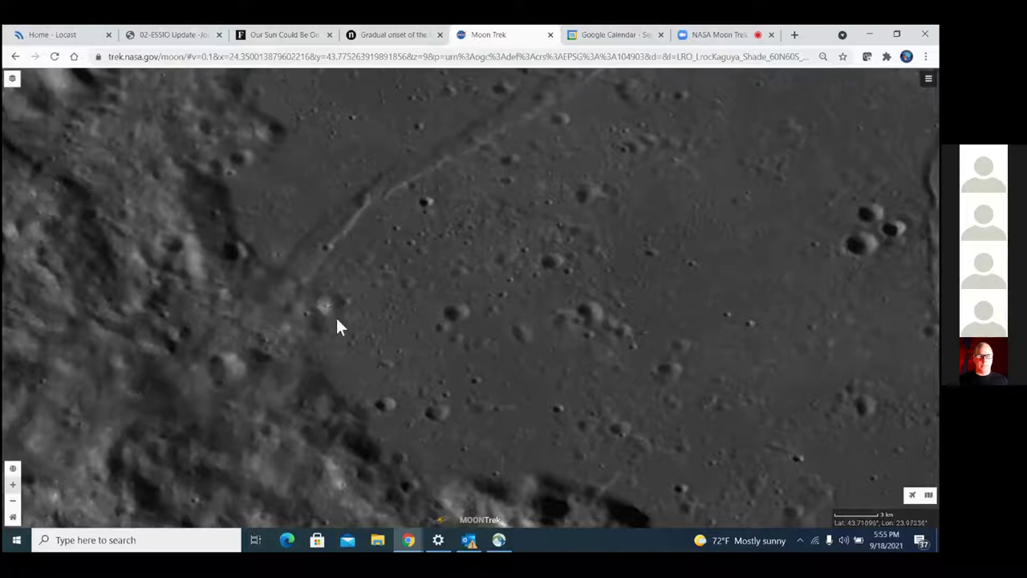
mouse_move(355, 351)
left_mouse_down()
mouse_move(362, 355)
mouse_move(357, 337)
left_mouse_up()
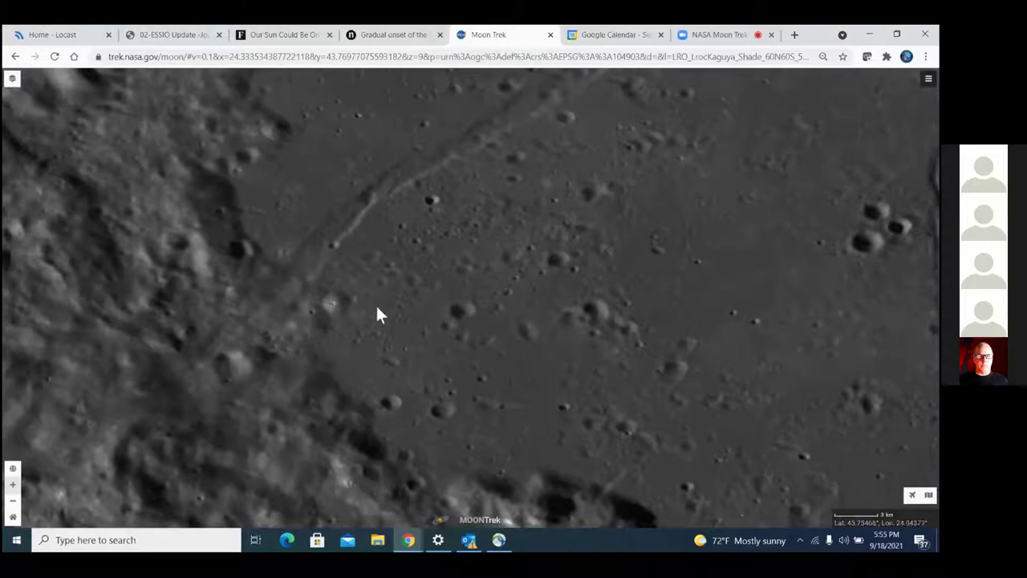
left_click_drag(398, 316, 376, 298)
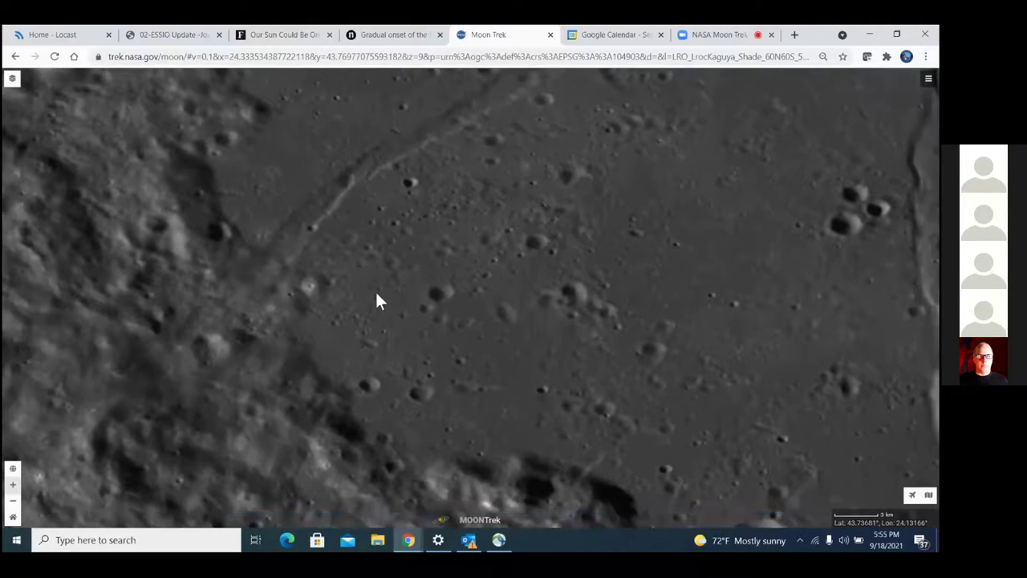
Pull back two zoom levels and bring the large central crater of Lacus Mortis into view together with the rilles
left_click(13, 503)
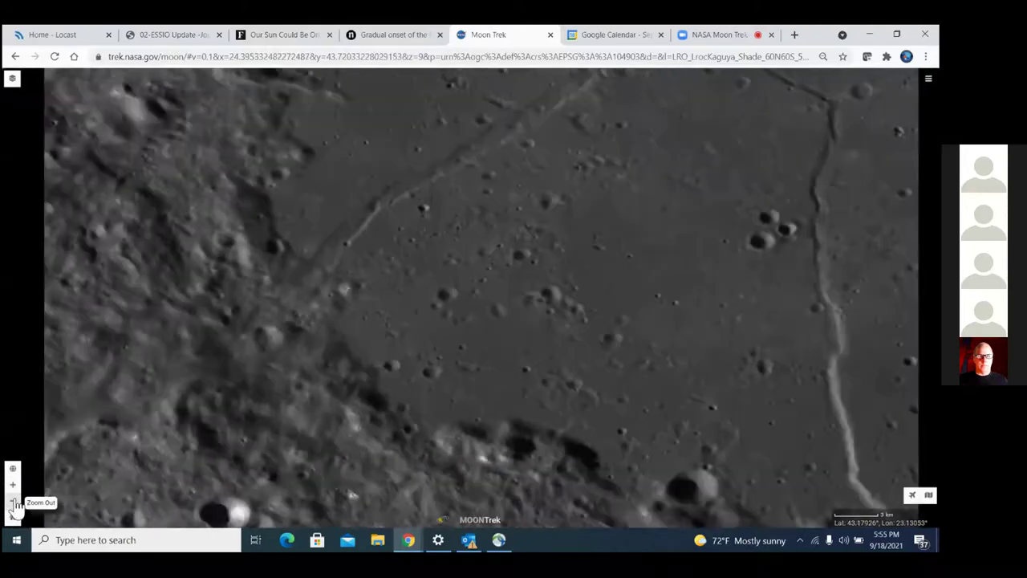
left_click(474, 238)
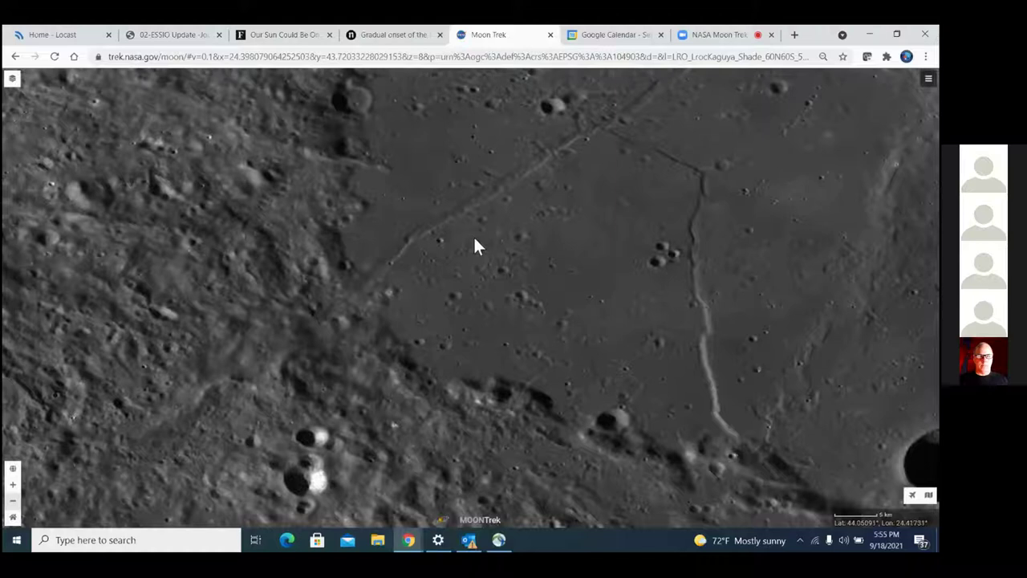
left_click(13, 503)
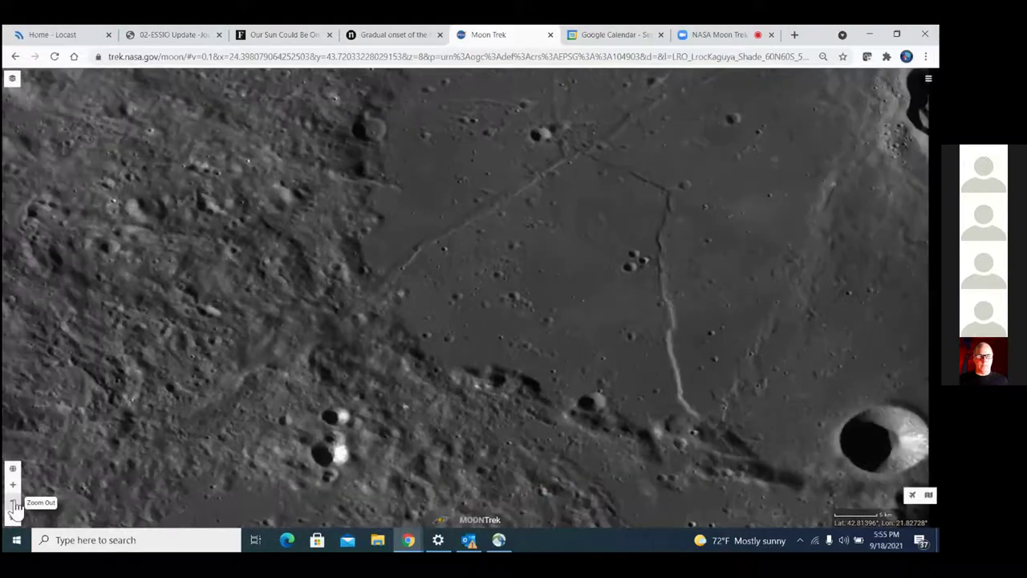
left_click_drag(510, 261, 379, 291)
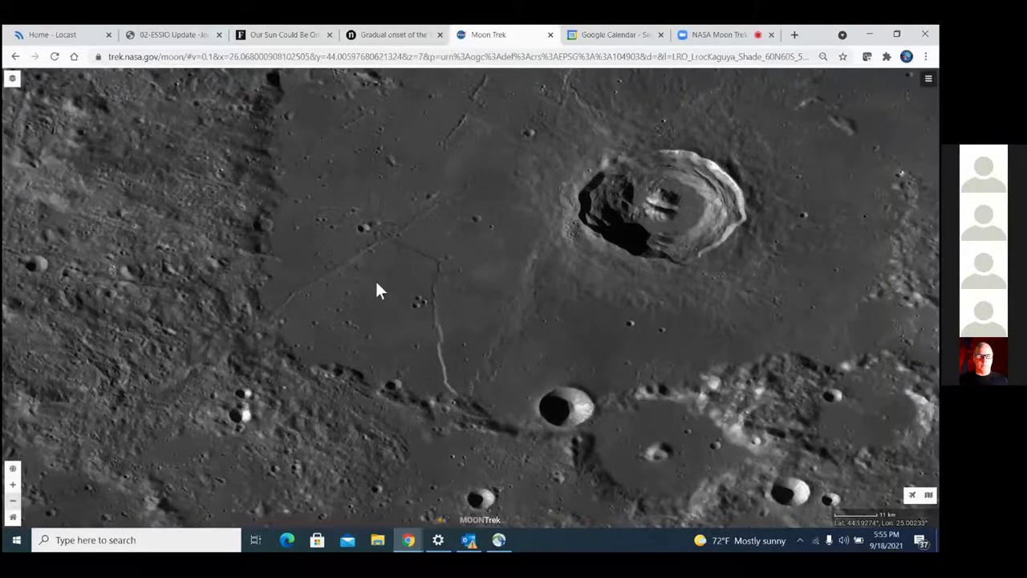
mouse_move(457, 255)
left_mouse_down()
mouse_move(346, 273)
mouse_move(328, 289)
left_mouse_up()
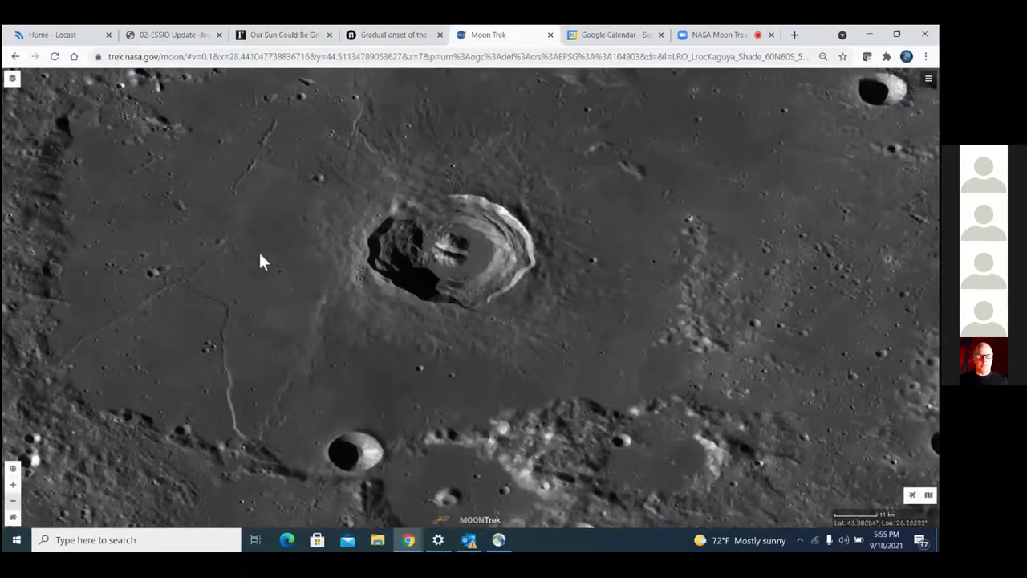
Search the data layers for "tc" and remove the LOLA and TC Stereo DEM Merge 512ppd, Shade layer from the map
left_click(12, 92)
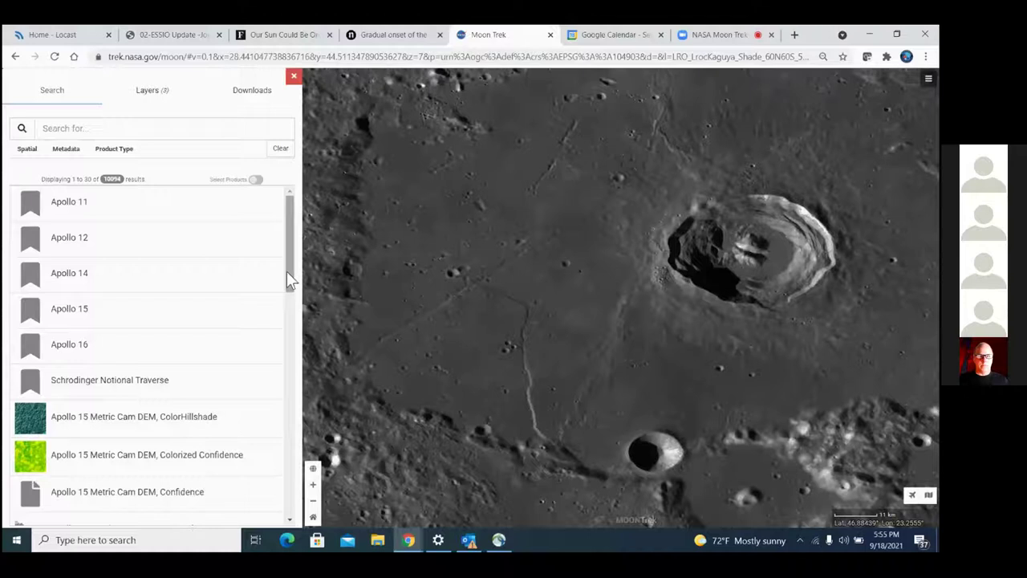
left_click(122, 130)
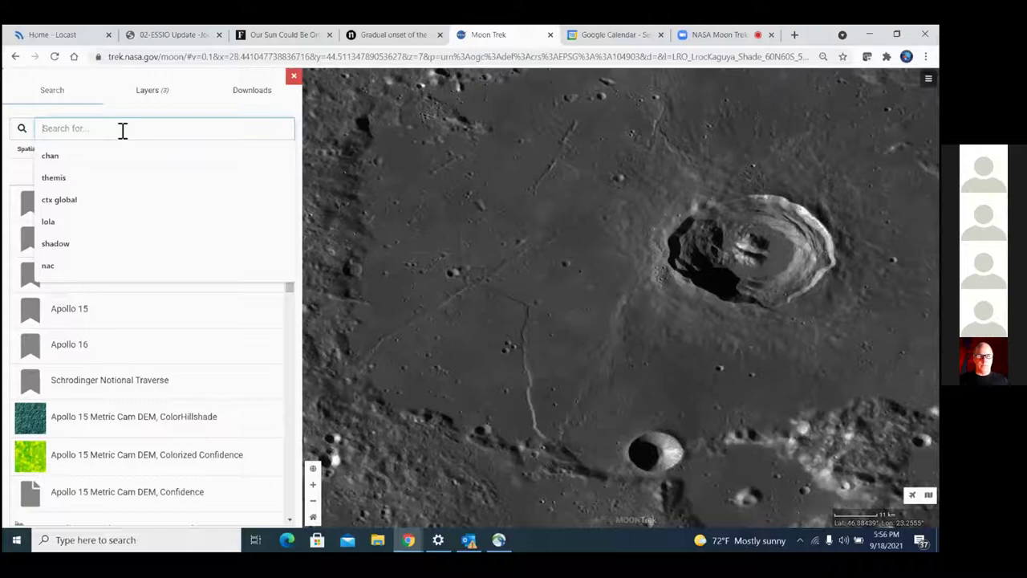
type("tc")
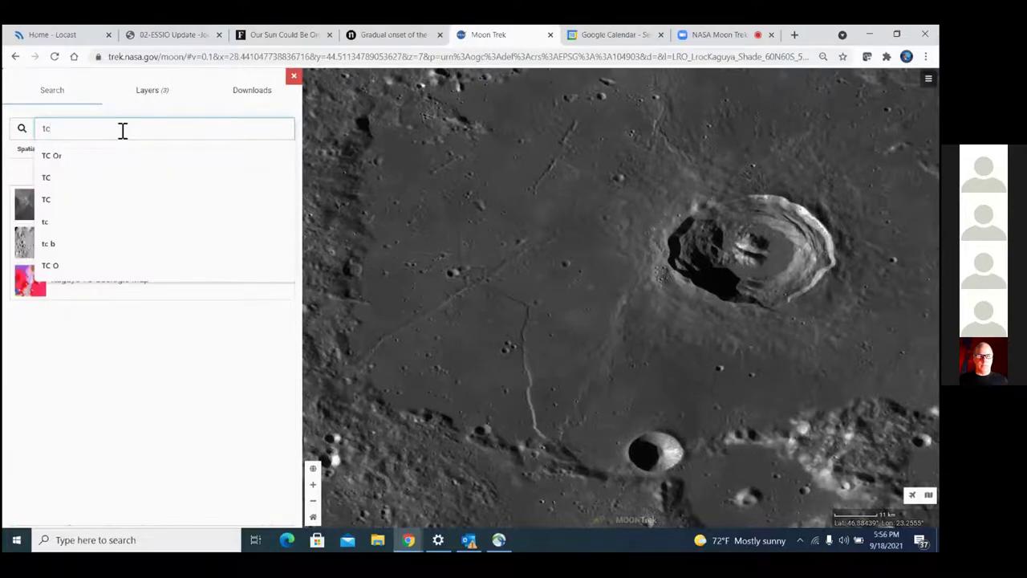
left_click(86, 385)
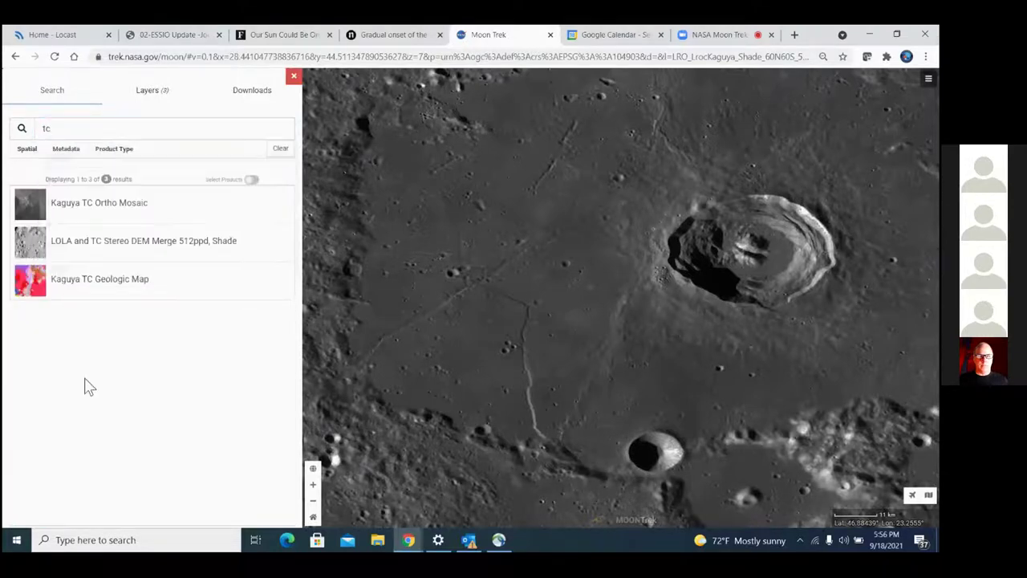
left_click(113, 255)
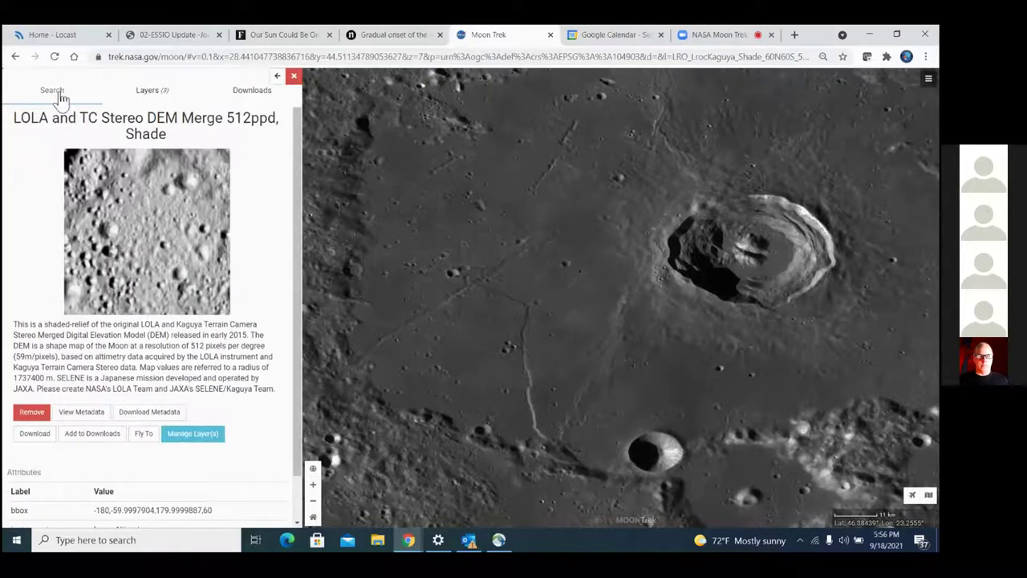
left_click(30, 411)
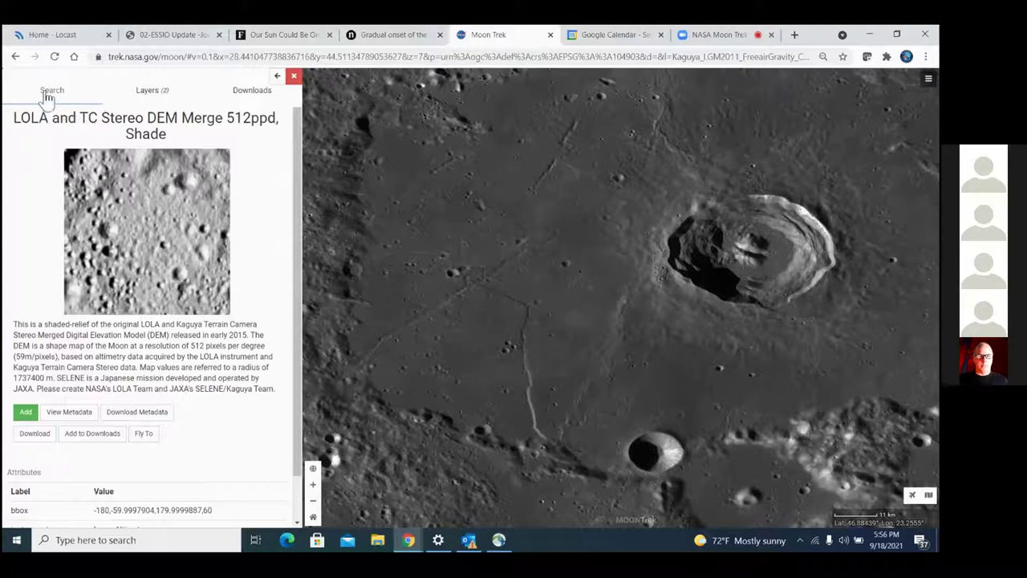
Add the Kaguya TC Ortho Mosaic layer over Lacus Mortis and close the layer catalogue
left_click(48, 94)
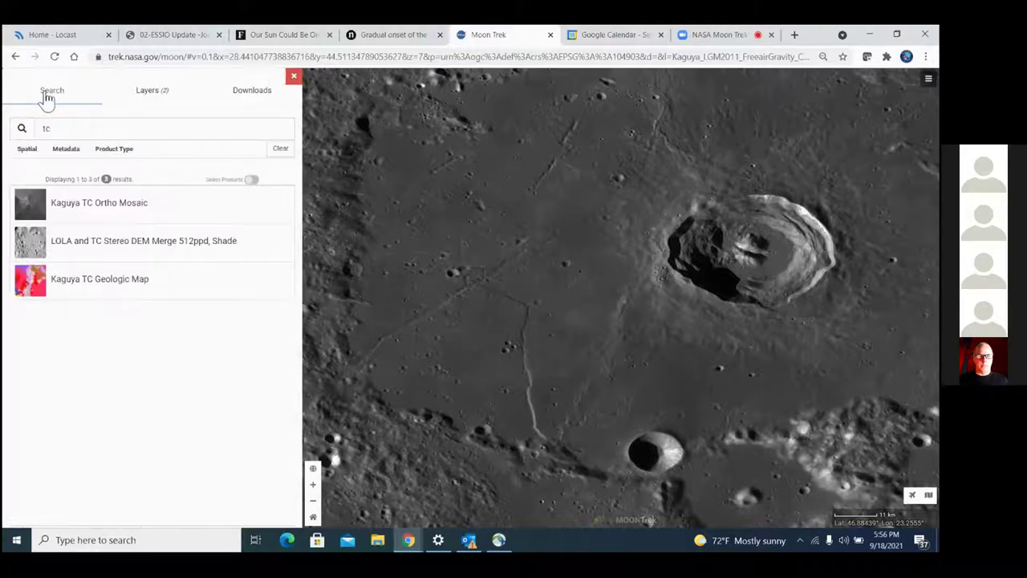
left_click(91, 202)
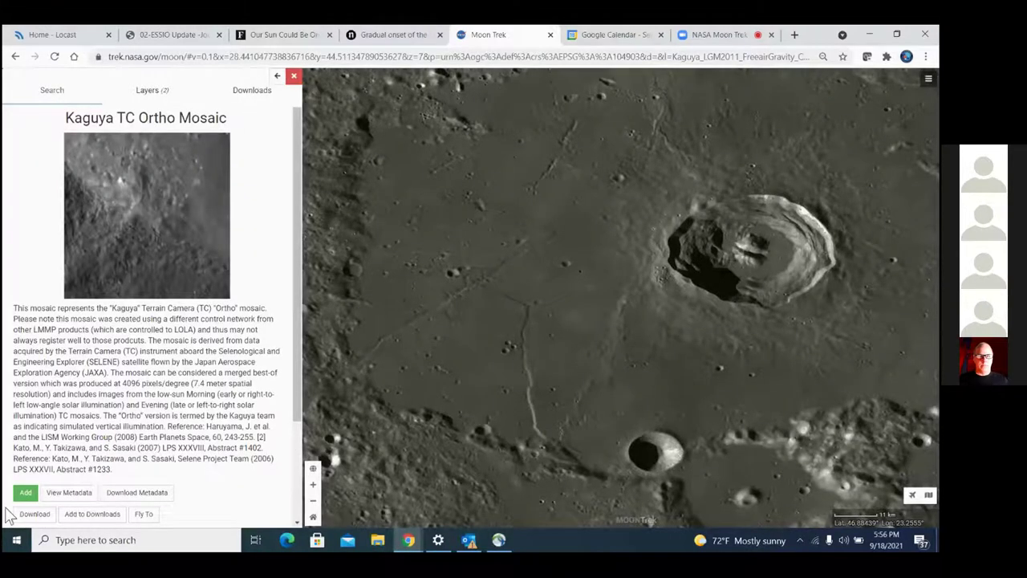
left_click(25, 493)
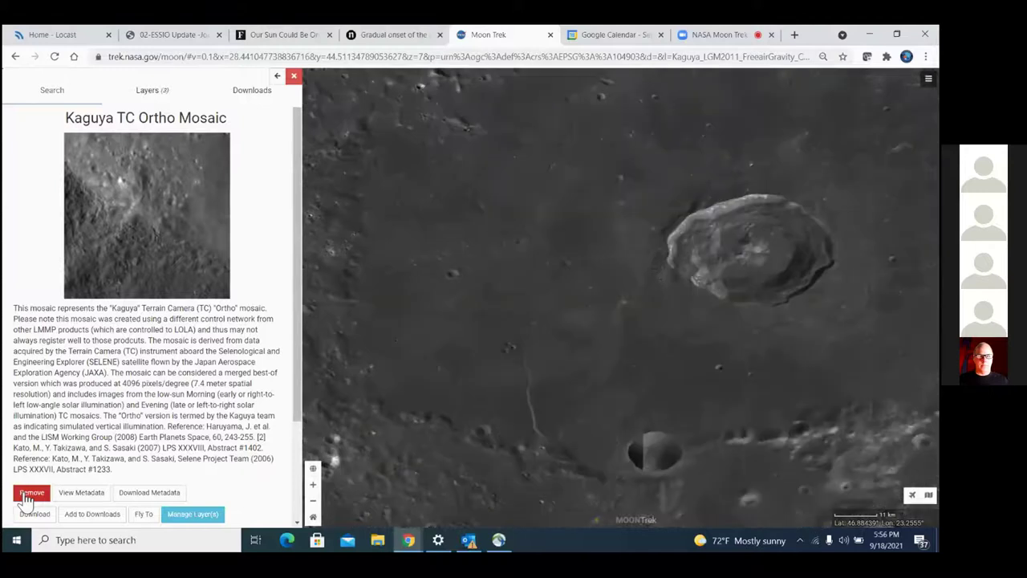
left_click_drag(530, 389, 470, 372)
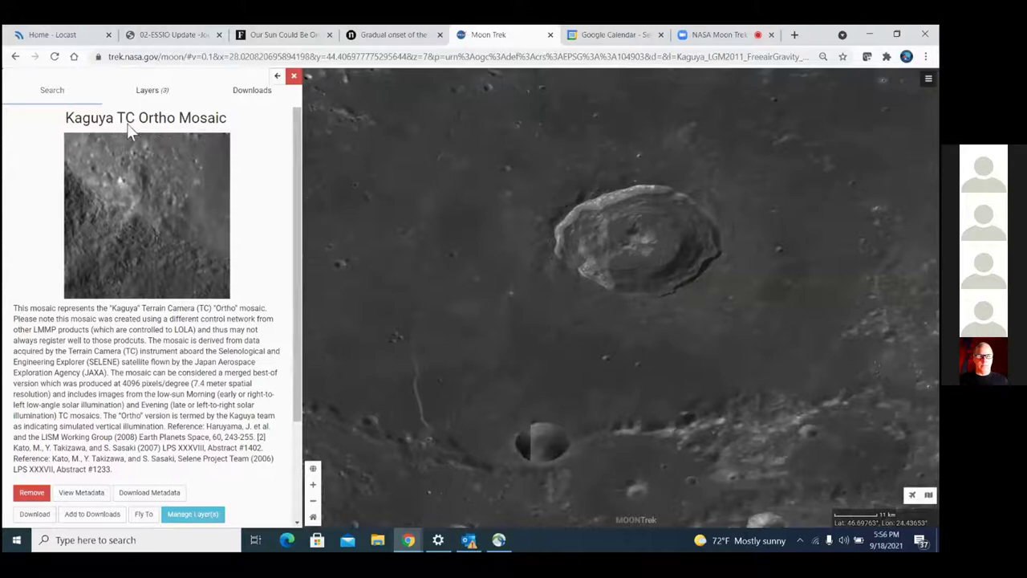
left_click(294, 77)
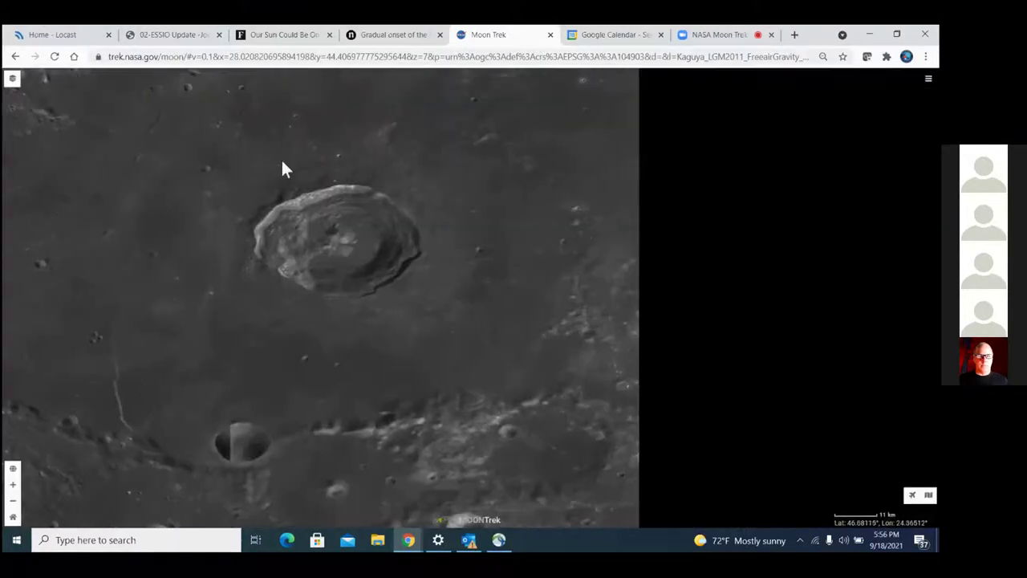
Switch to the 3D globe projection and fly down to a low oblique view of the large central crater's rim with flying mode enabled
left_click(13, 471)
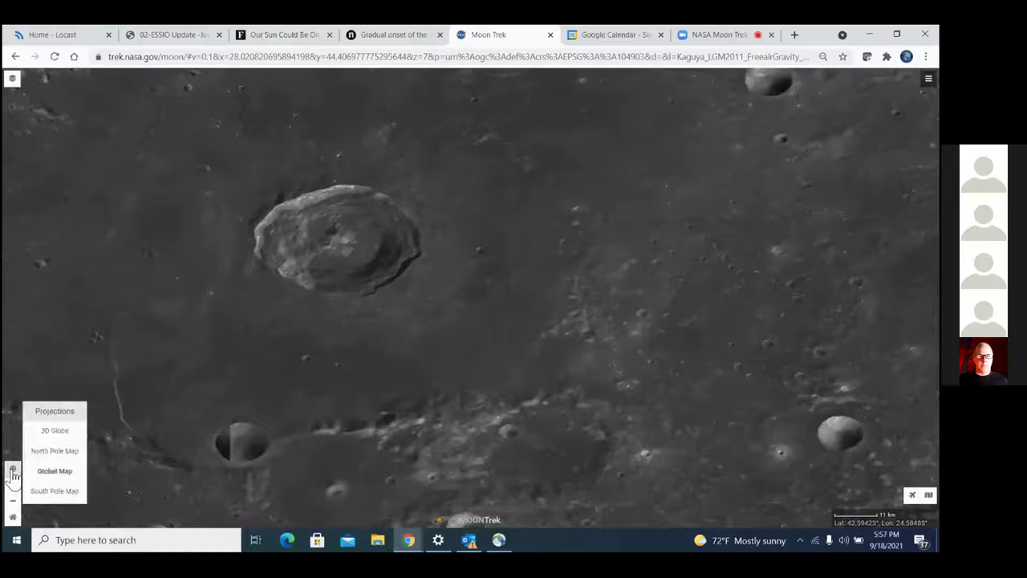
left_click(56, 432)
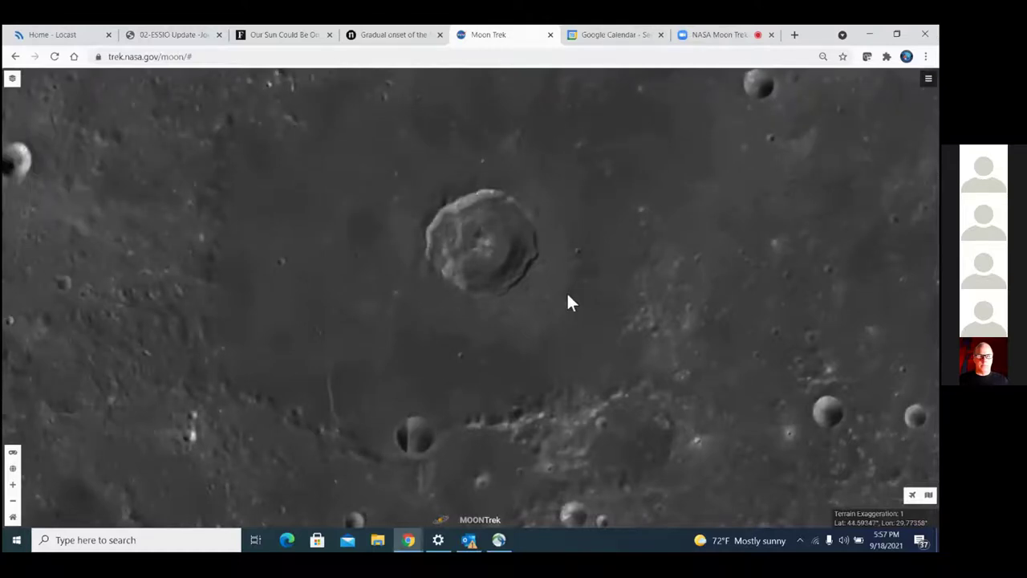
scroll(552, 311, "up", 2)
left_click_drag(538, 314, 435, 231)
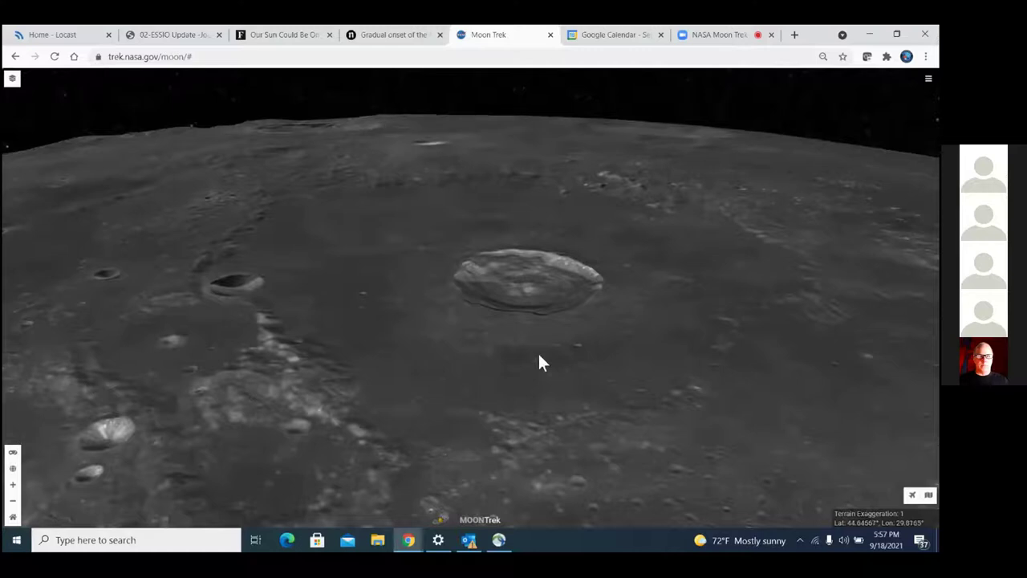
left_click(13, 454)
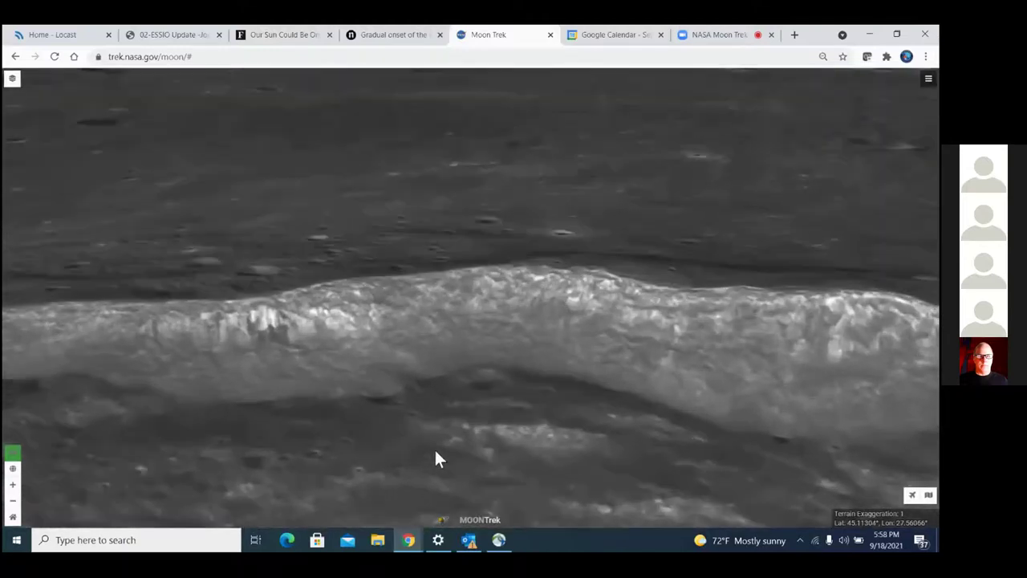
Open the Solar System Treks site from Moon Trek's related links and list the worlds available to explore
left_click(928, 80)
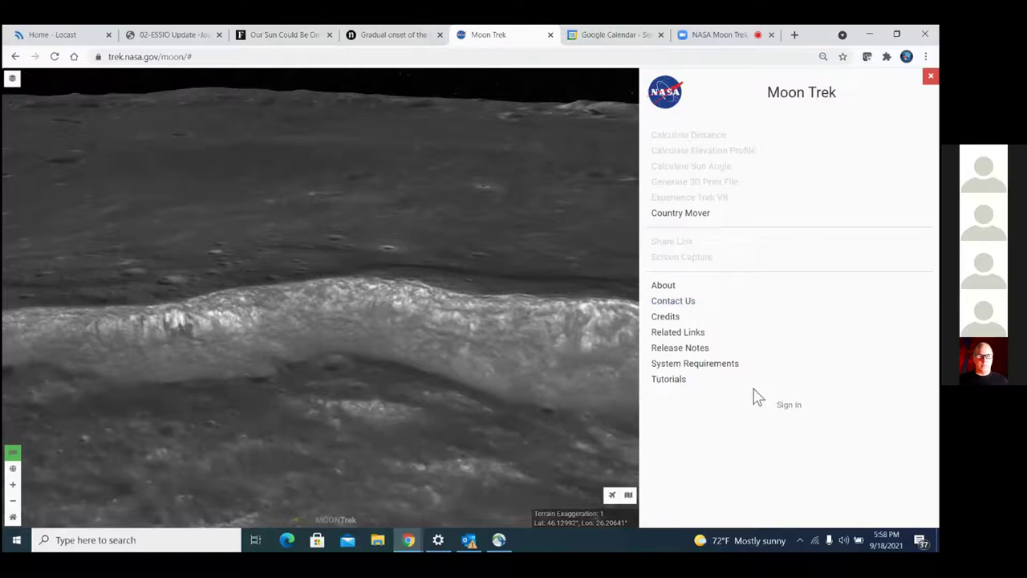
left_click(670, 333)
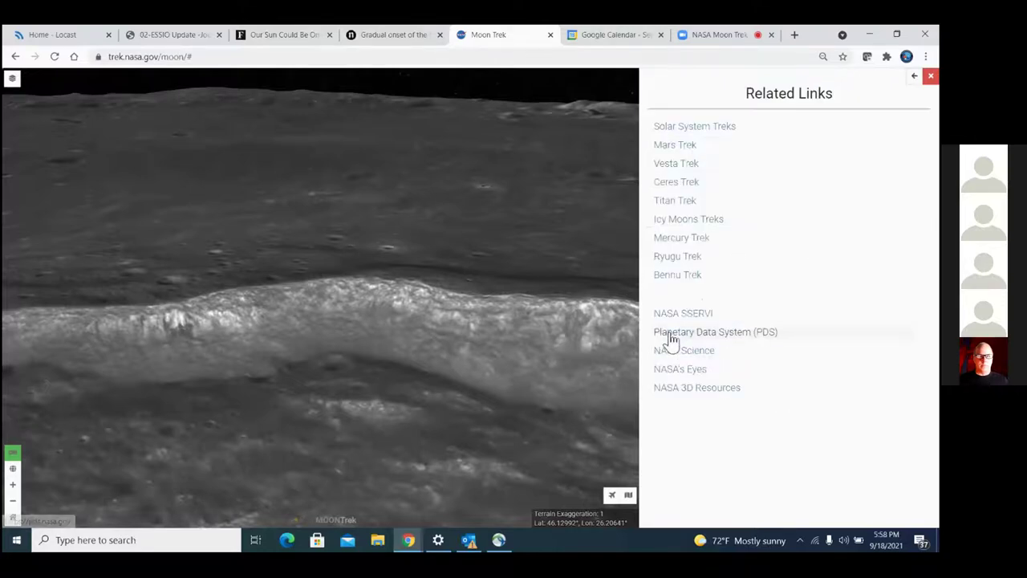
left_click(702, 130)
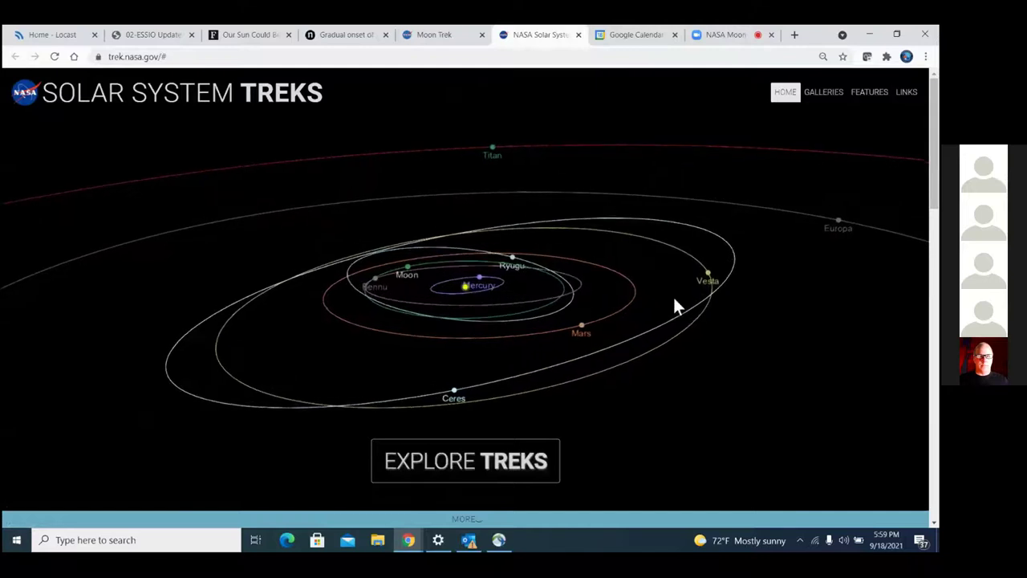
left_click(495, 479)
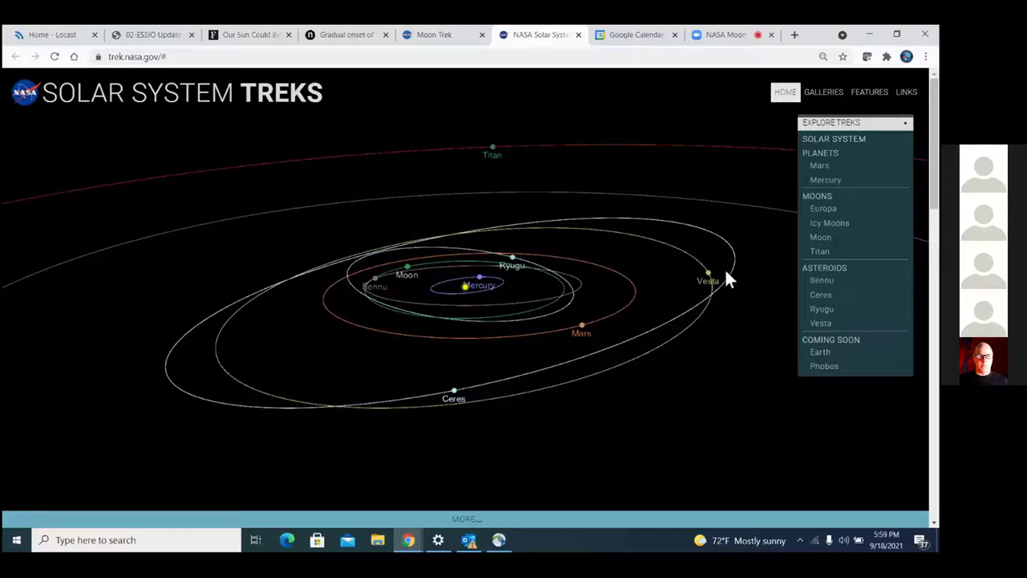
Check the Zoom meeting, return to Moon Trek and close the related links
left_click(724, 36)
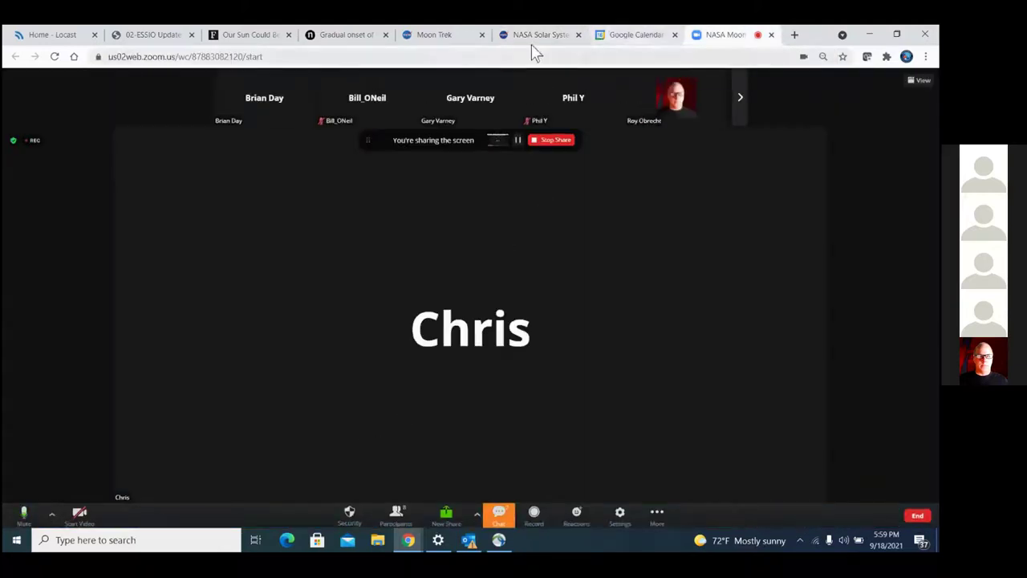
left_click(439, 44)
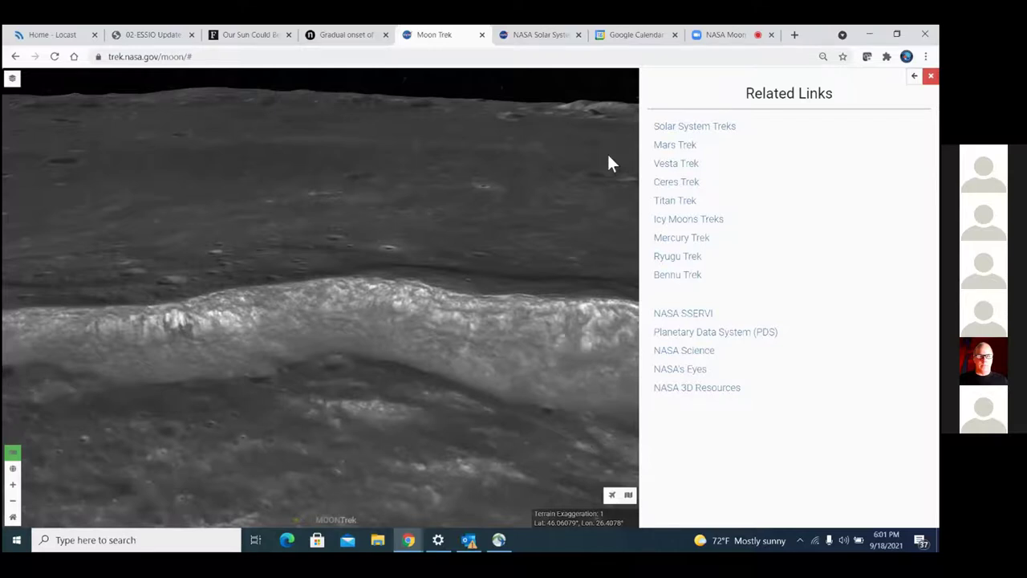
left_click(931, 77)
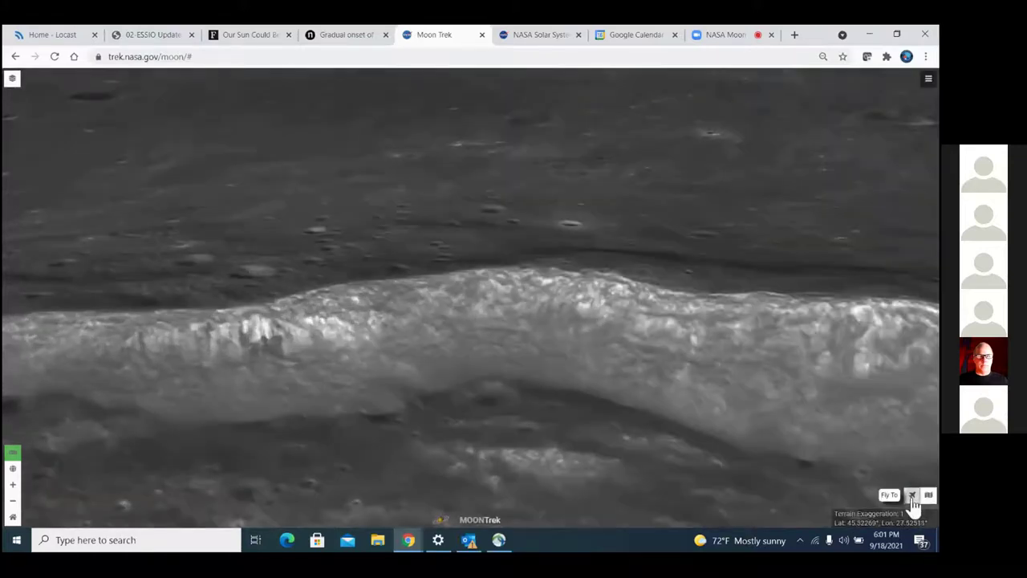
Search for the feature "miller" and fly to the Miller crater on the 3D globe
left_click(911, 496)
left_click(842, 495)
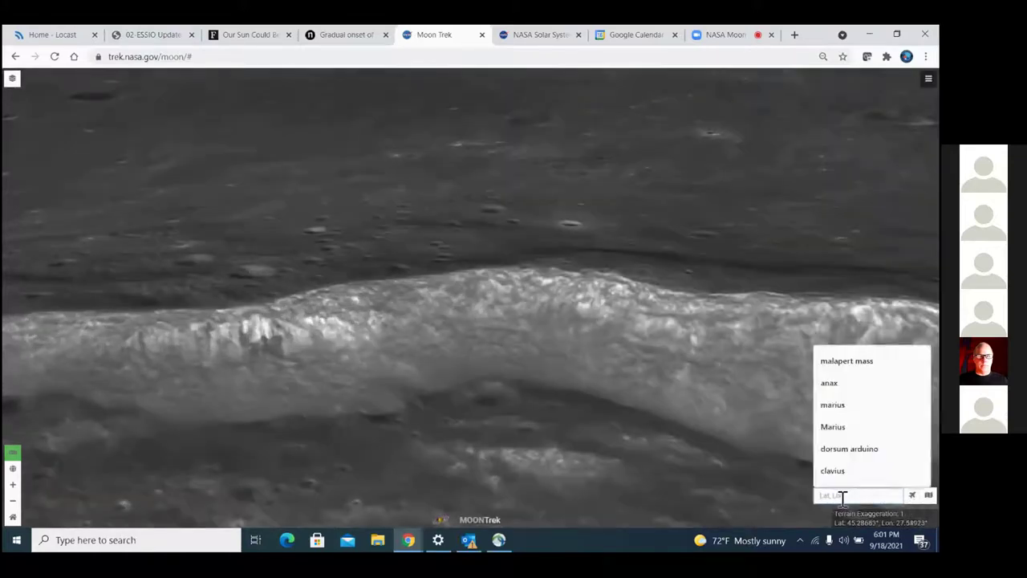
type("mill")
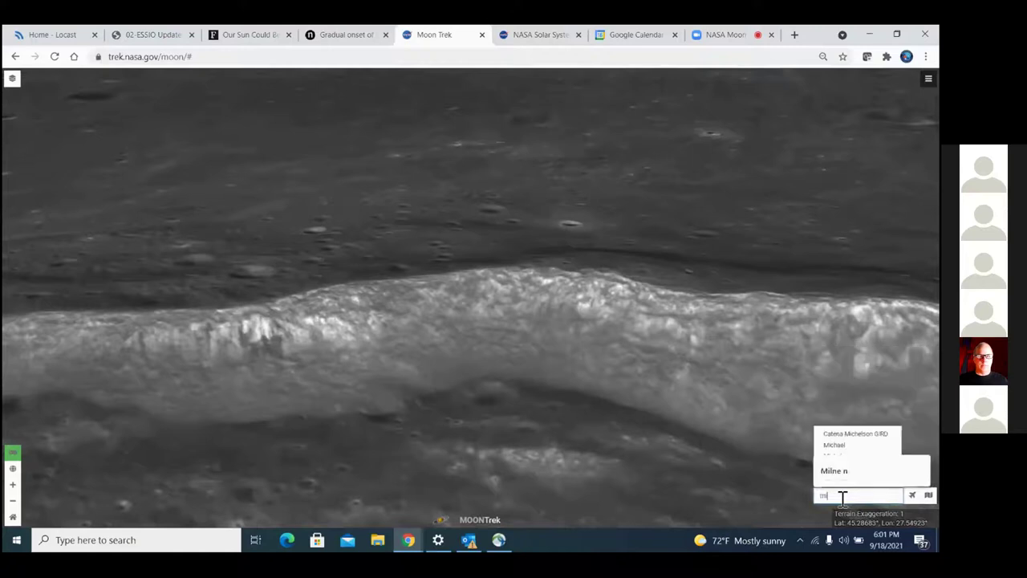
type("er")
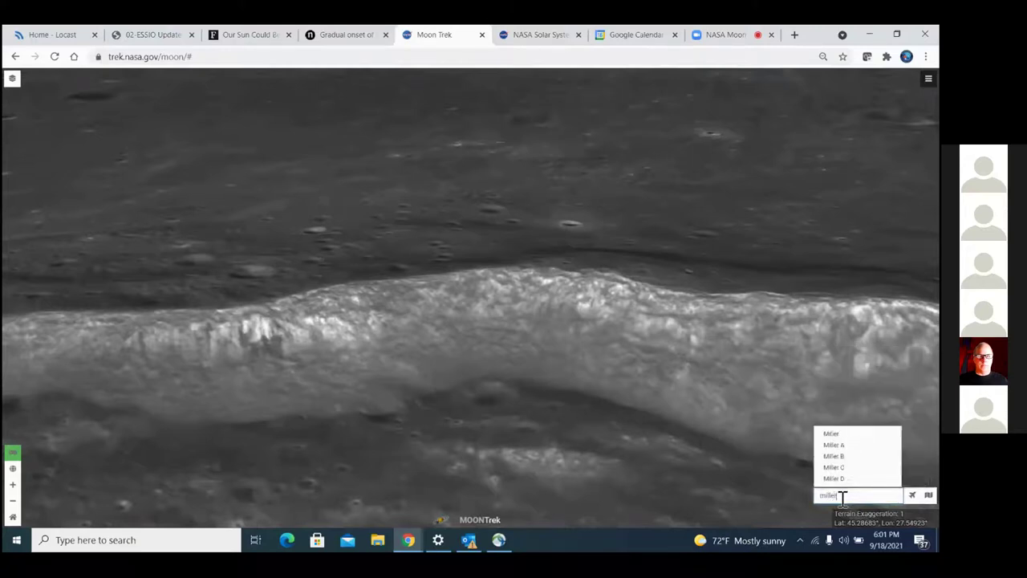
left_click(838, 438)
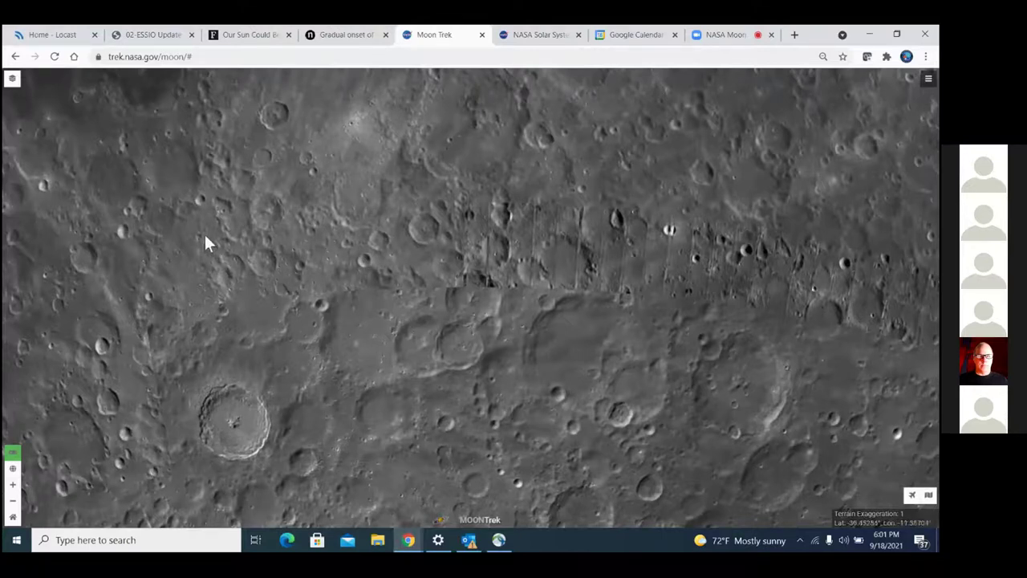
Hide the Kaguya TC Ortho Mosaic layer and close the layer list
left_click(12, 86)
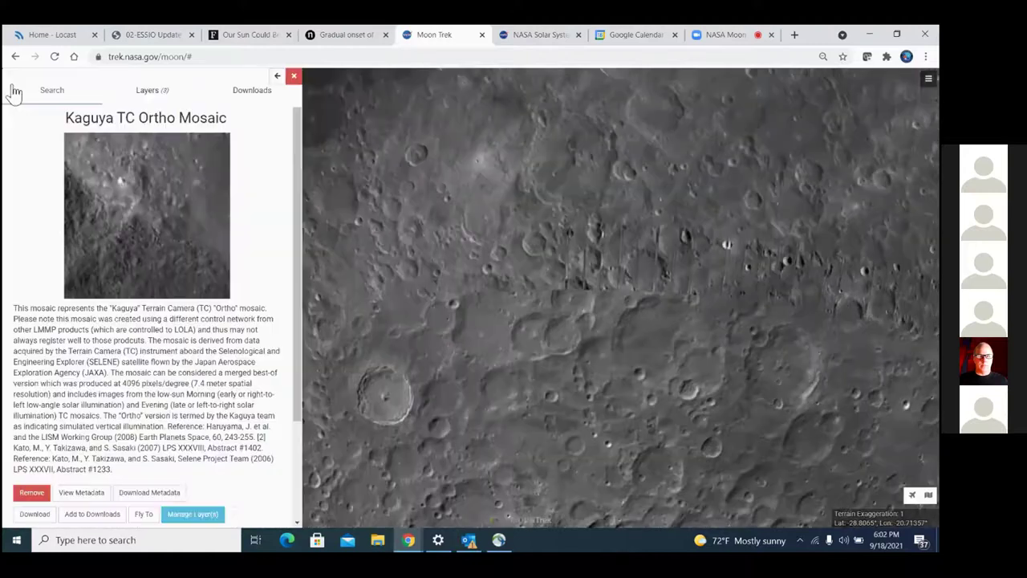
left_click(148, 93)
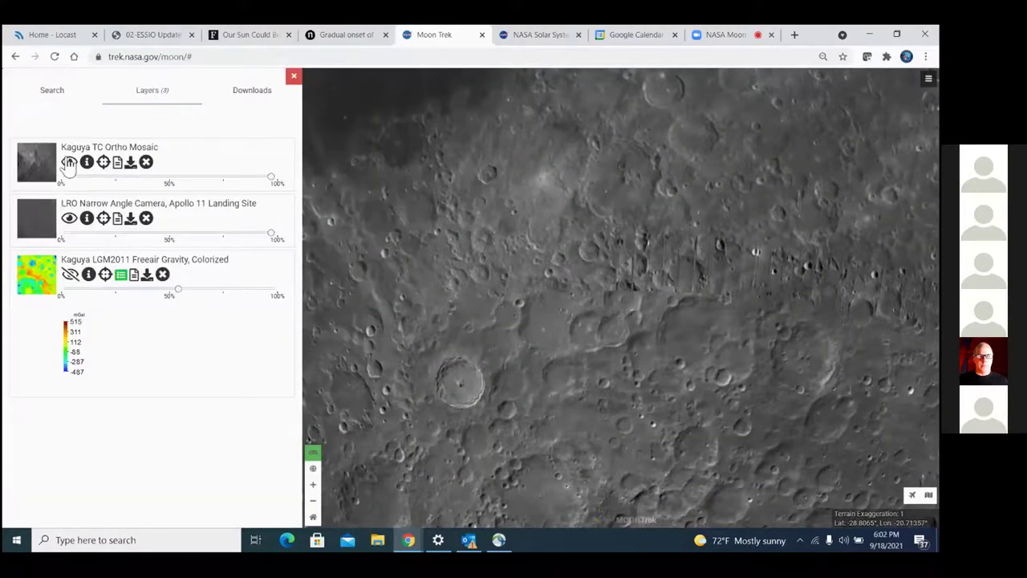
left_click(70, 165)
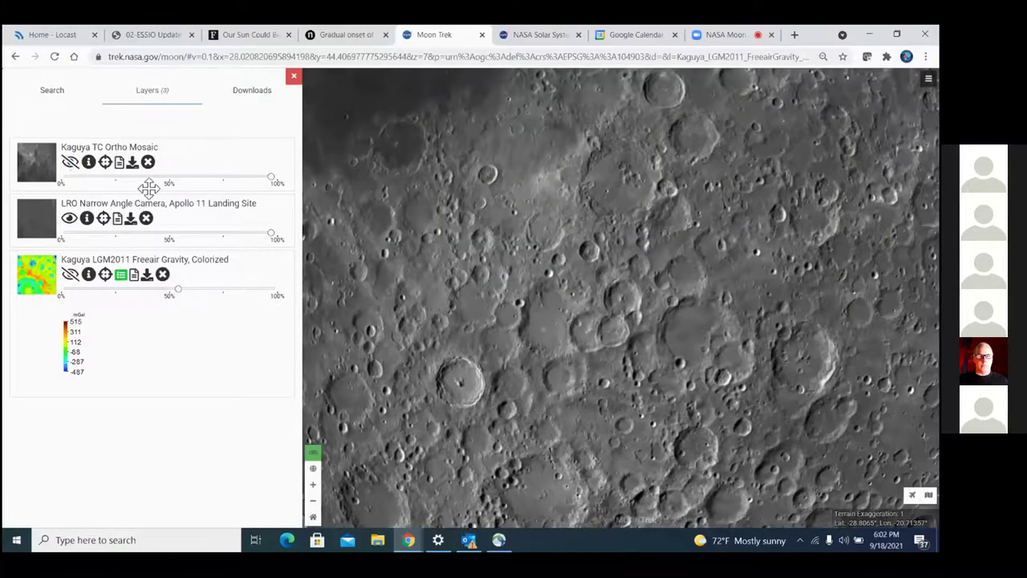
left_click(293, 80)
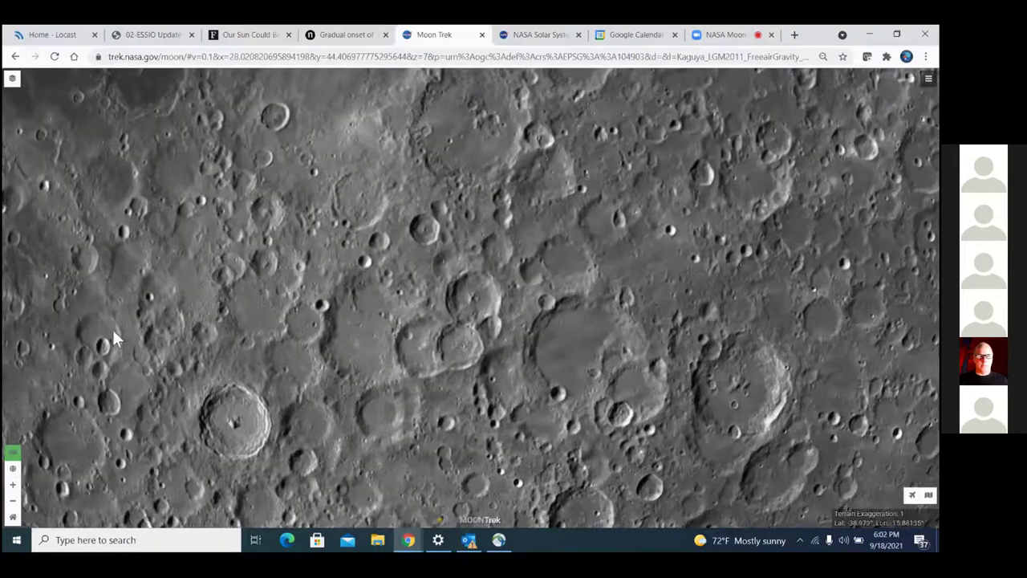
Zoom in six levels on Miller crater until its rim and central peak fill most of the view
left_click(13, 489)
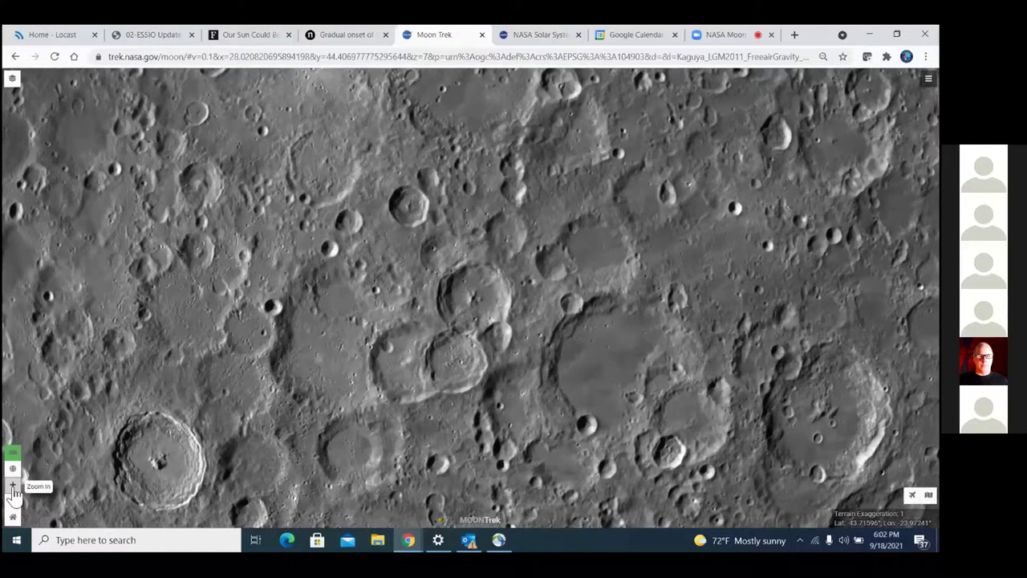
left_click(13, 489)
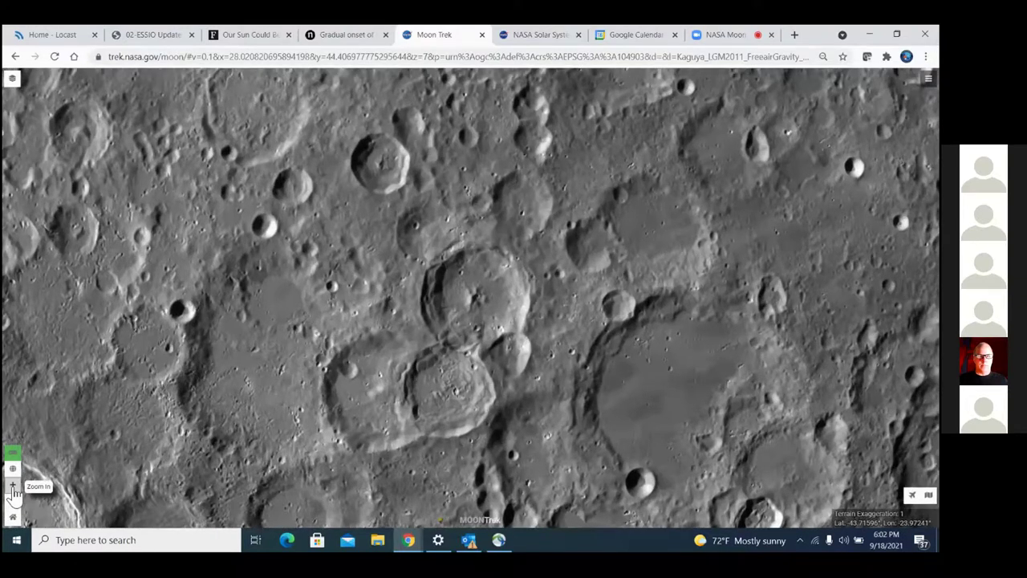
left_click(13, 489)
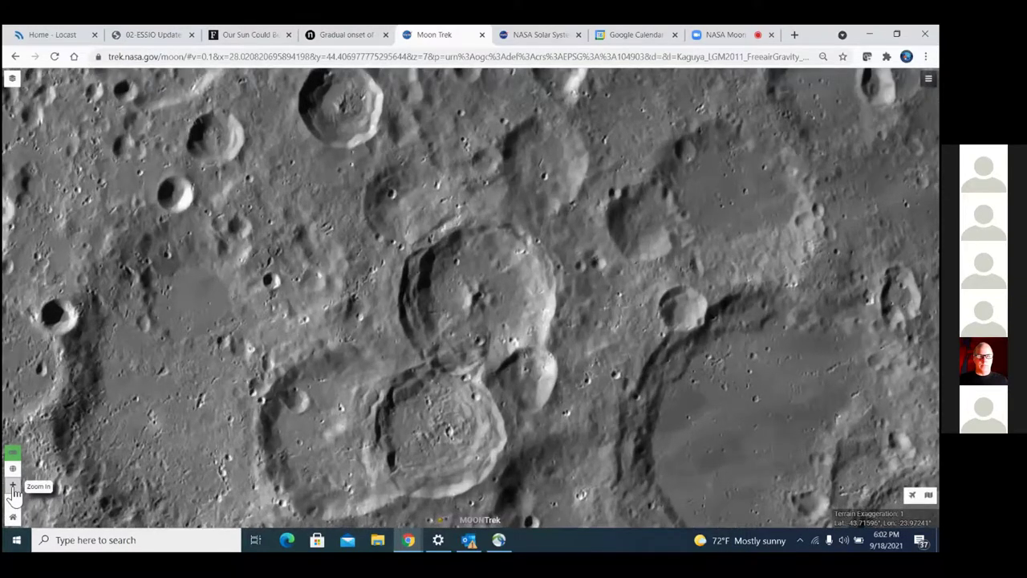
left_click(13, 489)
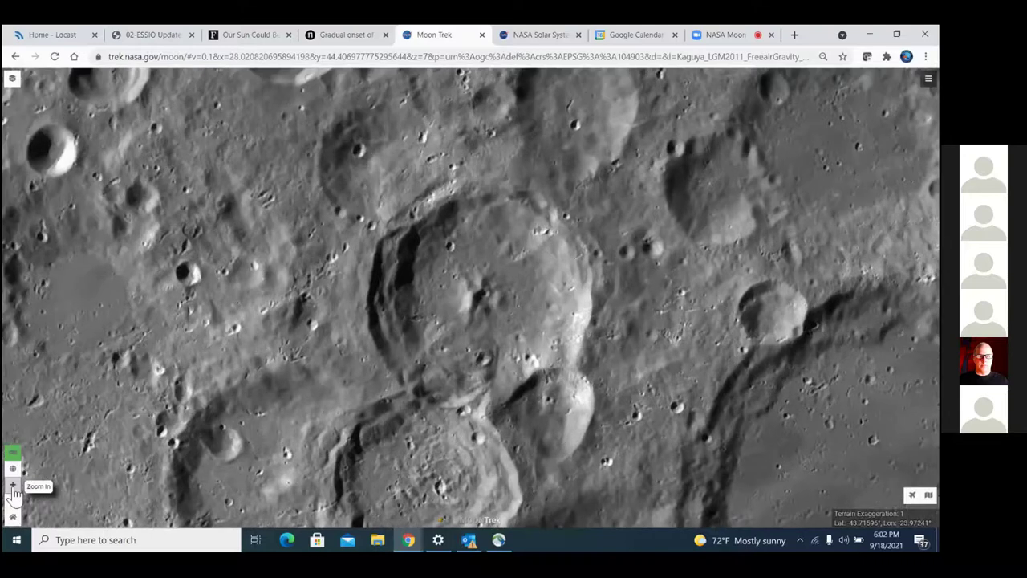
left_click(13, 489)
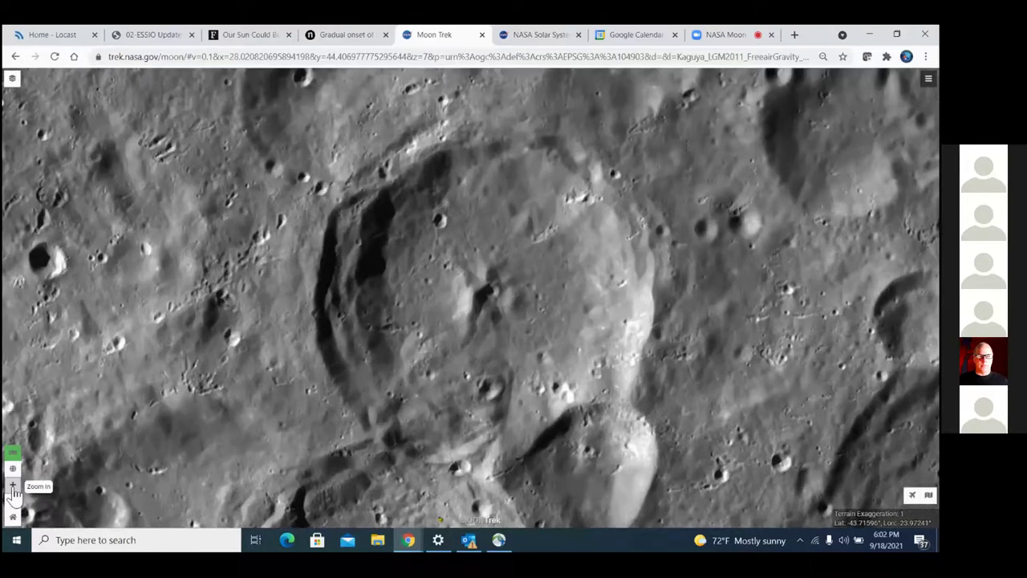
left_click(12, 489)
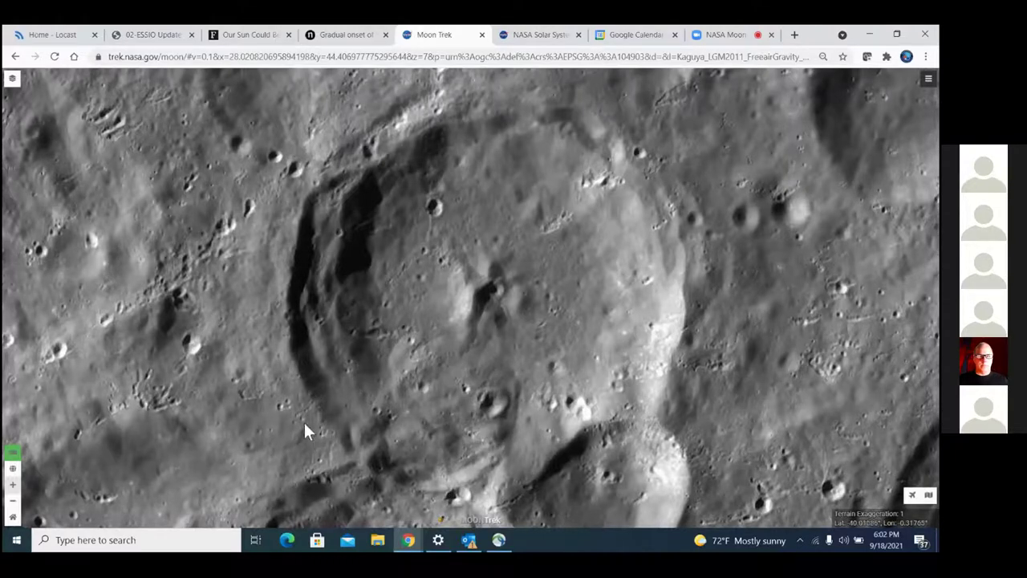
Tilt the globe to an oblique view showing Miller together with the terraced crater adjoining it in the foreground
left_click_drag(293, 411, 288, 400)
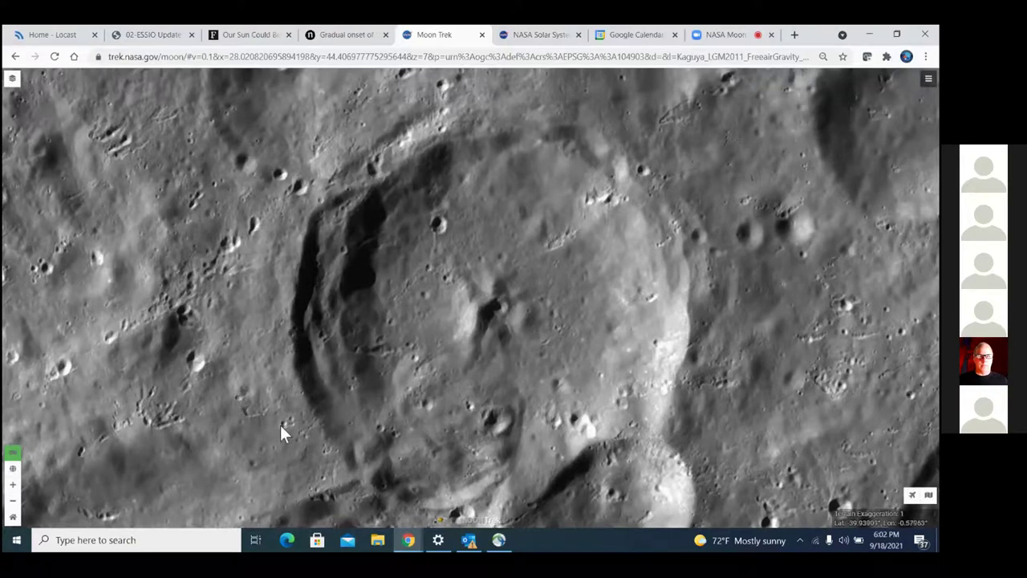
left_click_drag(280, 423, 281, 412)
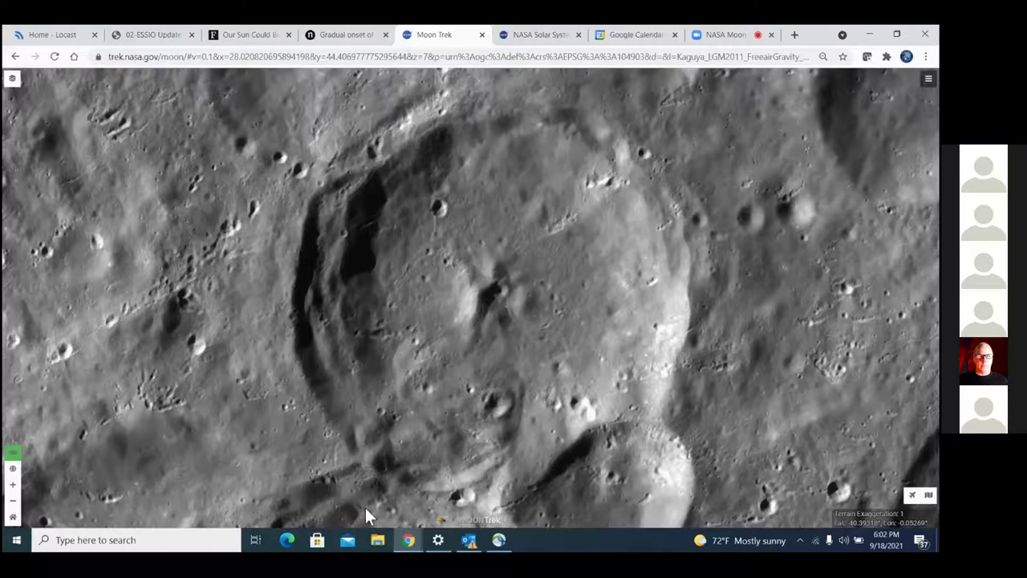
left_click_drag(365, 507, 373, 440)
scroll(389, 419, "up", 2)
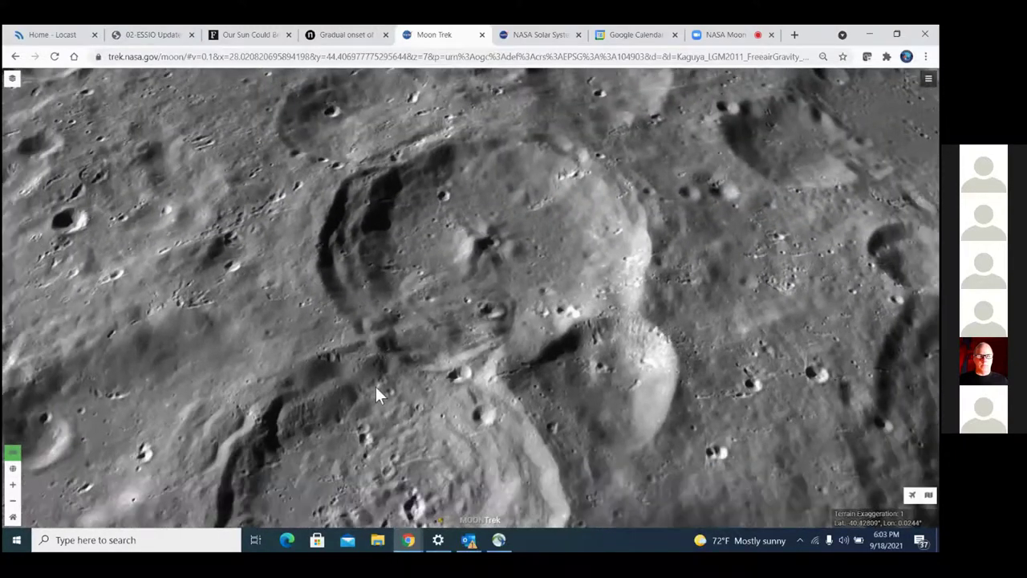
left_click_drag(375, 386, 520, 395)
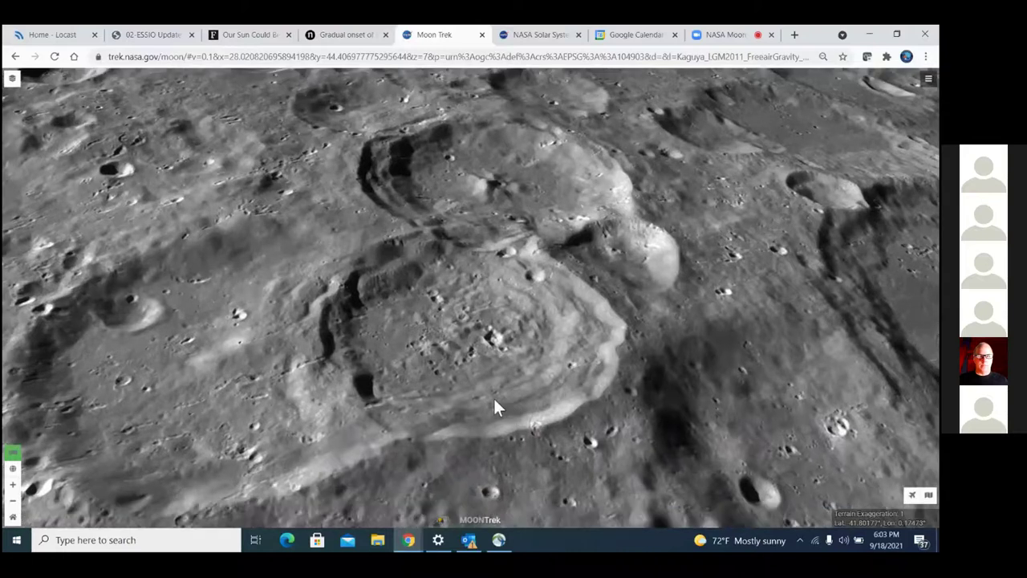
Fly low over the terraced foreground crater toward Miller to examine its walls, central peak and the shared rim
scroll(501, 332, "up", 2)
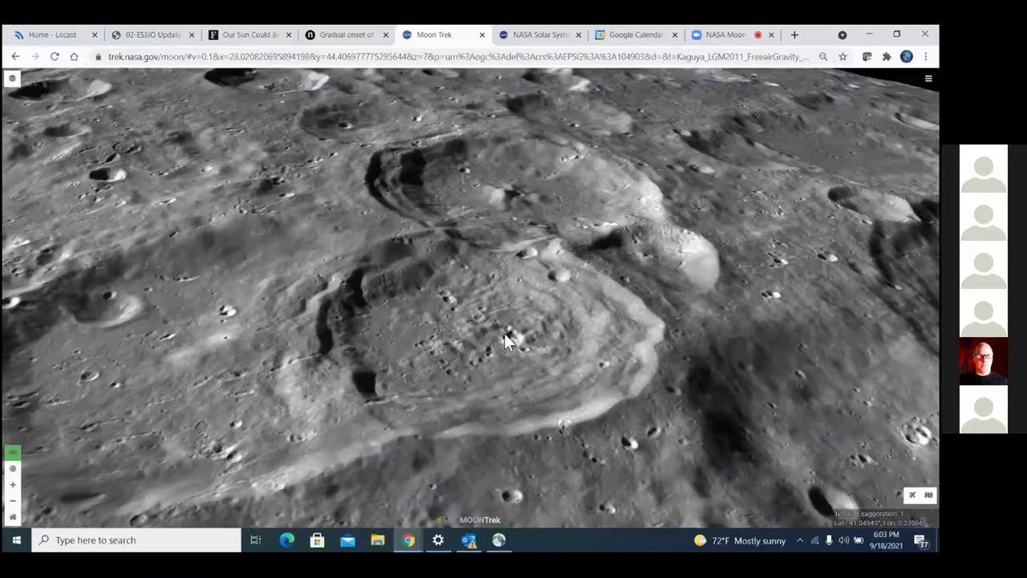
scroll(509, 380, "up", 2)
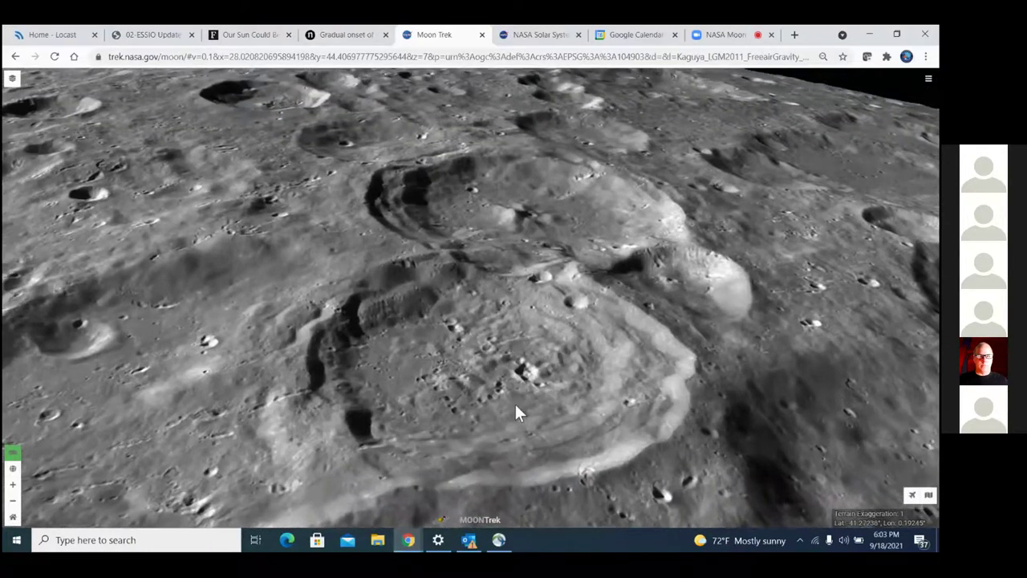
scroll(514, 412, "up", 3)
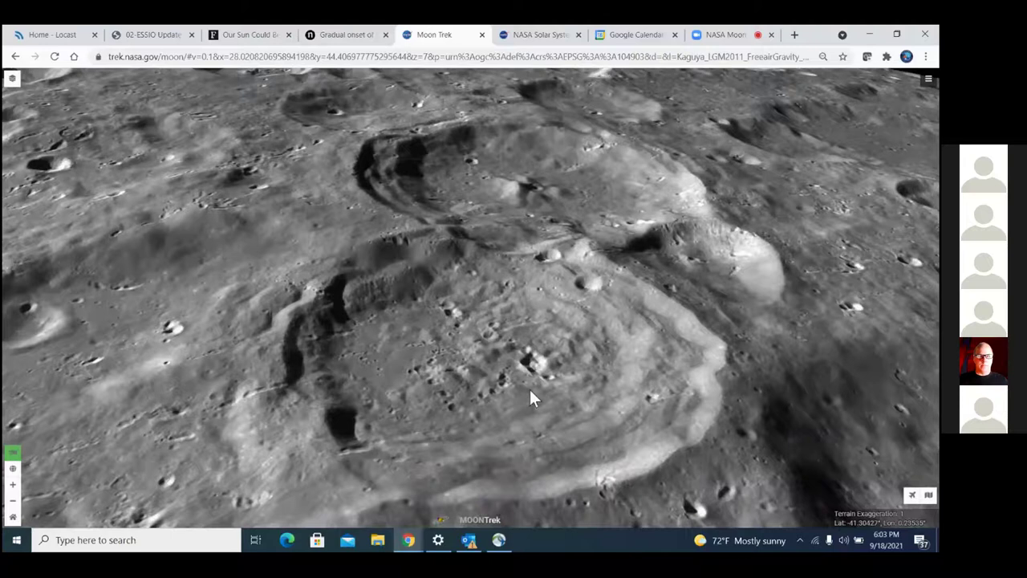
scroll(530, 393, "up", 3)
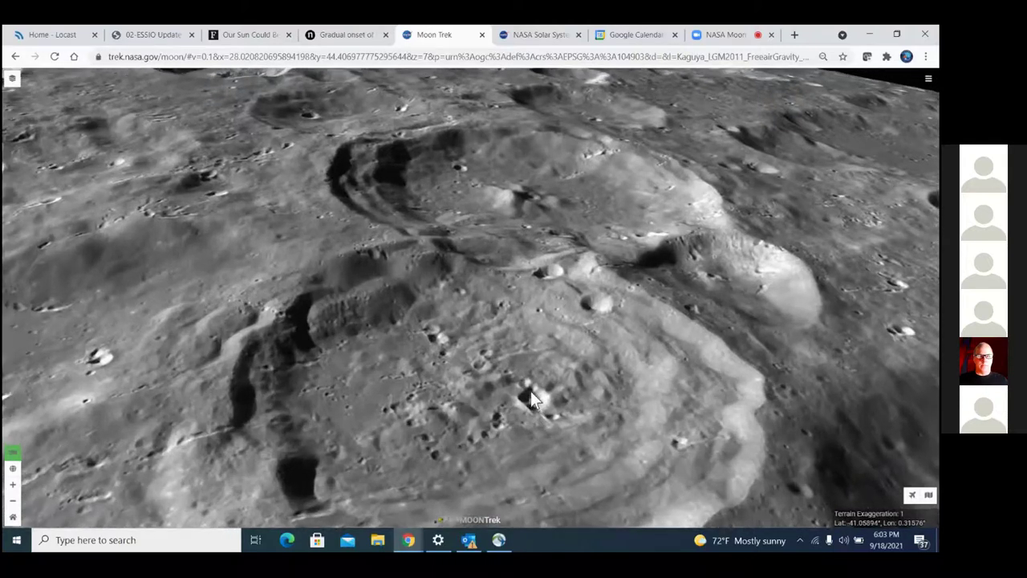
scroll(531, 391, "up", 3)
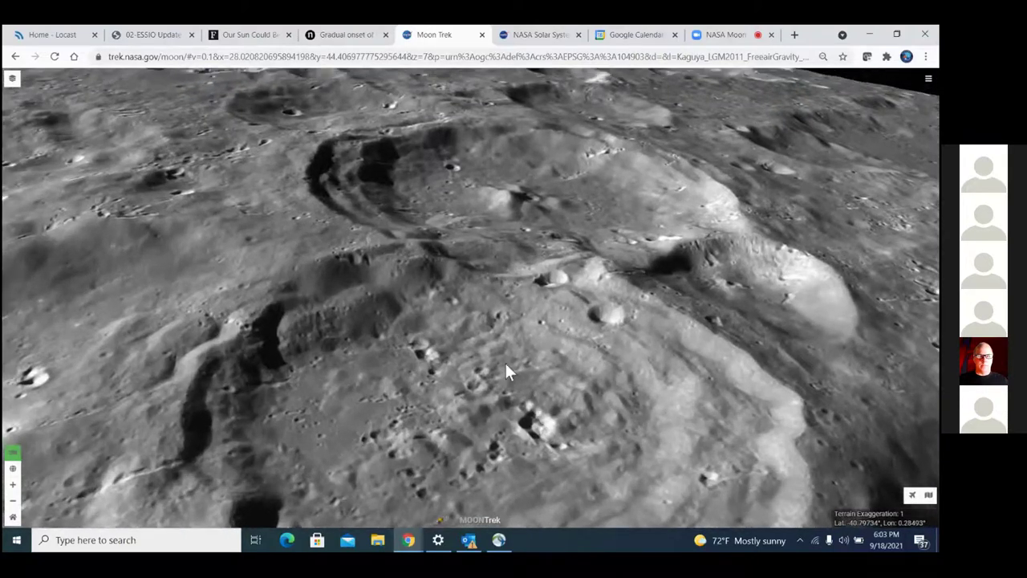
scroll(501, 387, "up", 3)
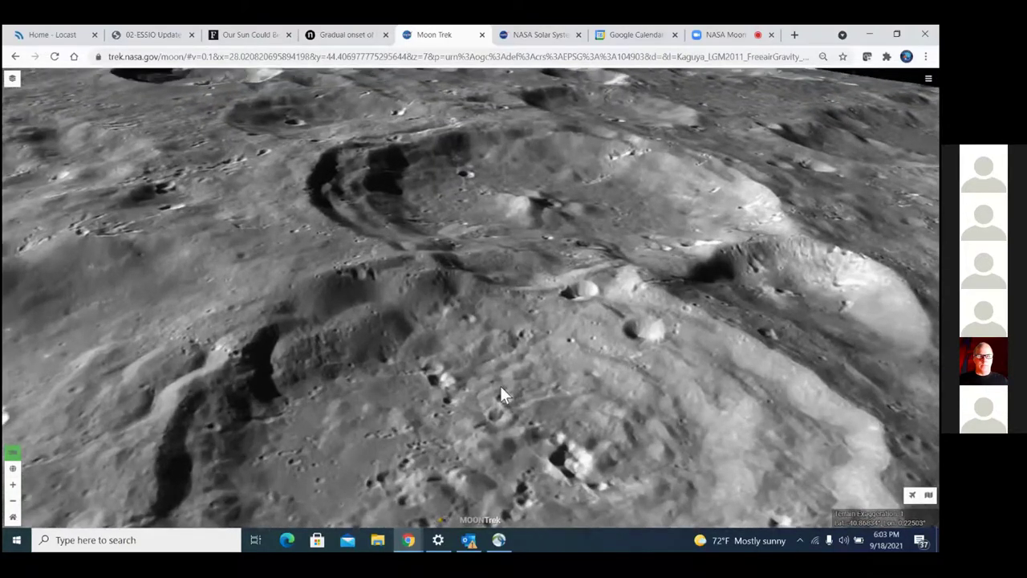
scroll(500, 388, "up", 3)
scroll(539, 384, "up", 3)
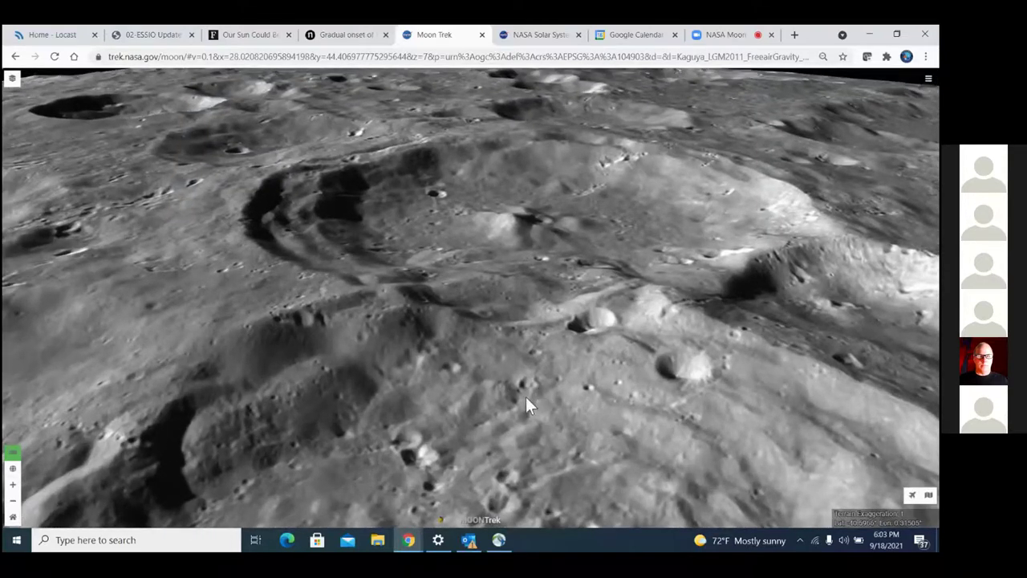
scroll(525, 396, "up", 3)
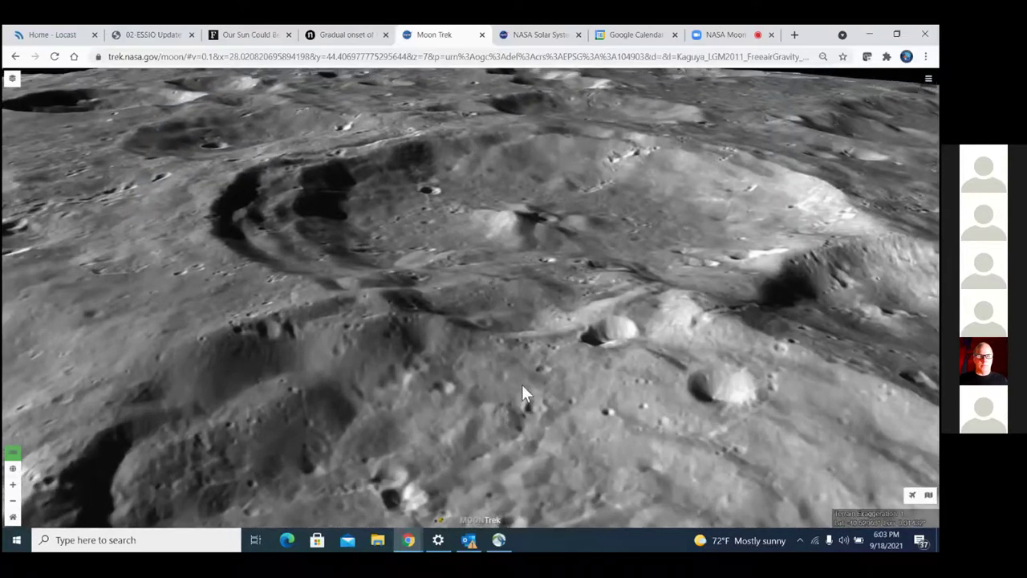
scroll(521, 393, "up", 3)
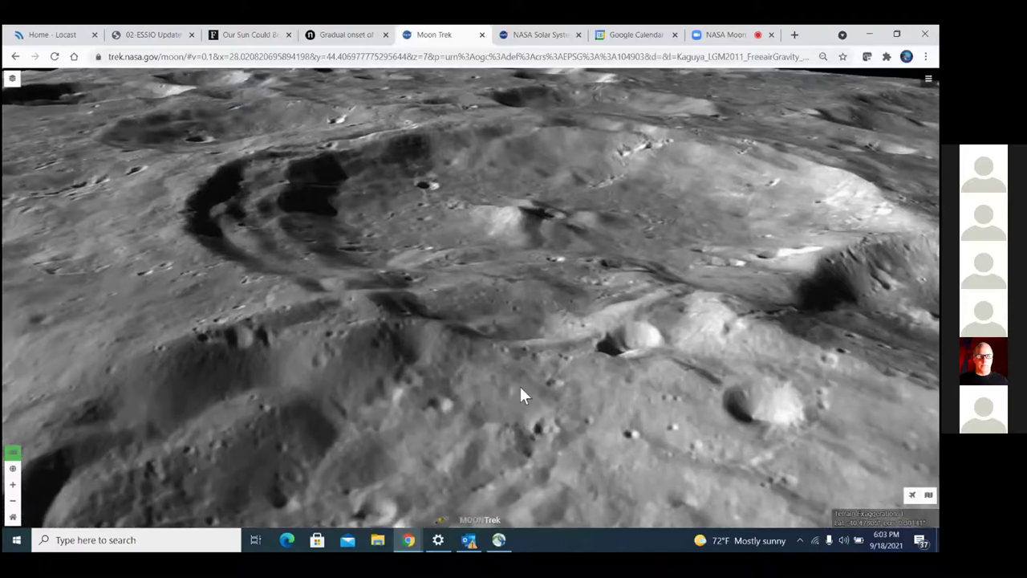
scroll(521, 393, "up", 3)
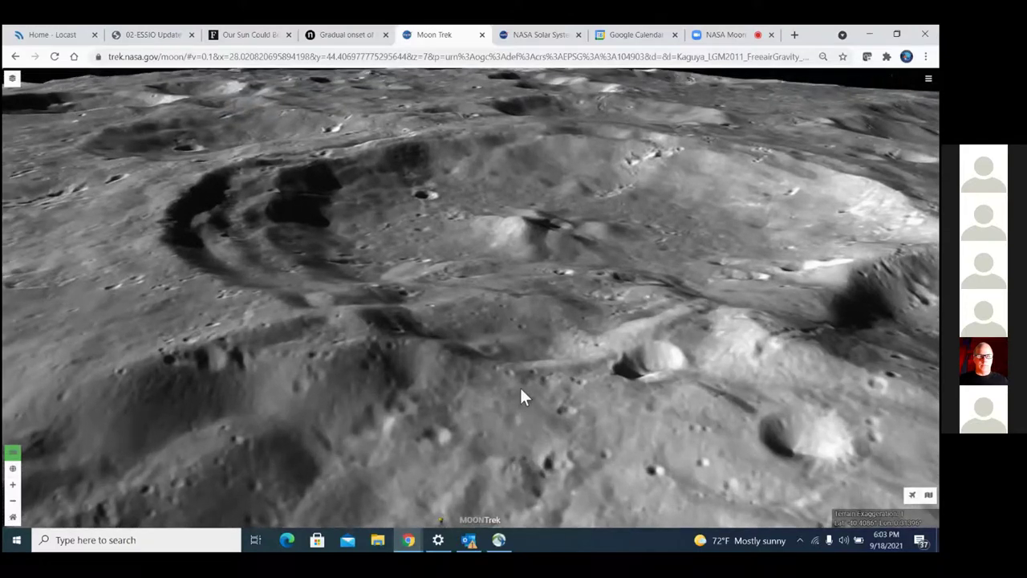
Fly closer over Miller crater's near rim and floor to examine the central peak and small craters around it
scroll(521, 390, "up", 3)
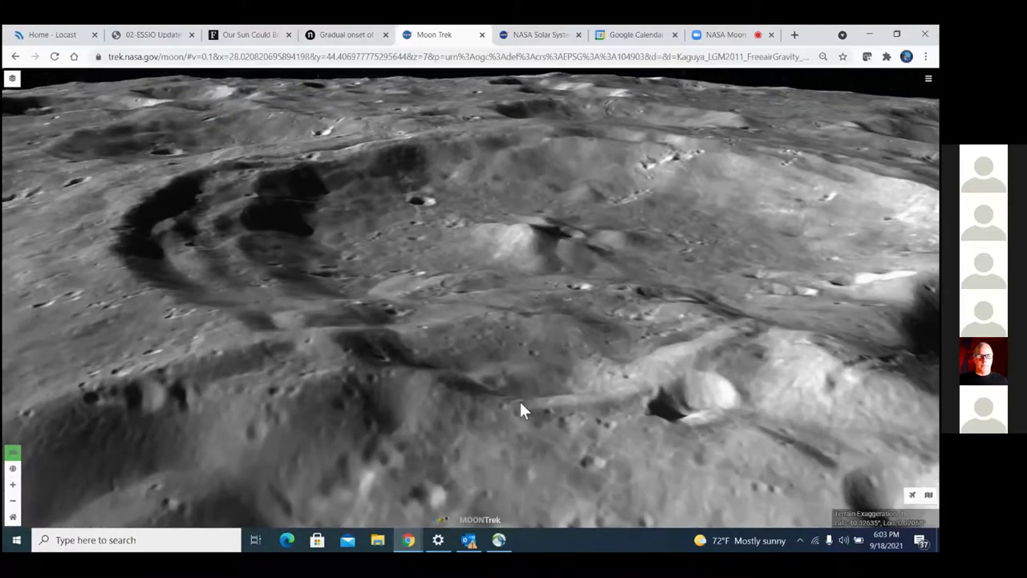
scroll(517, 417, "up", 3)
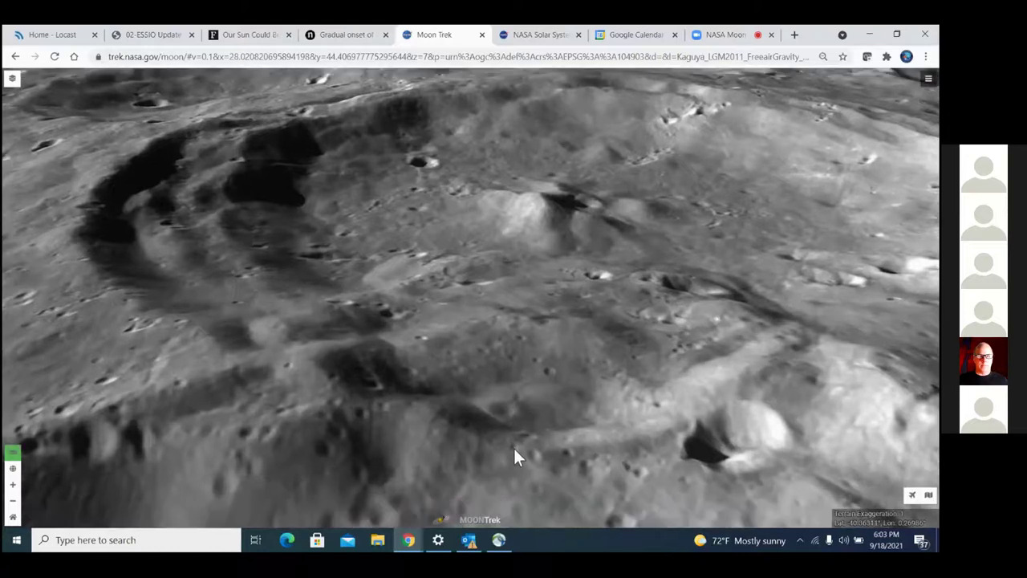
scroll(514, 449, "up", 3)
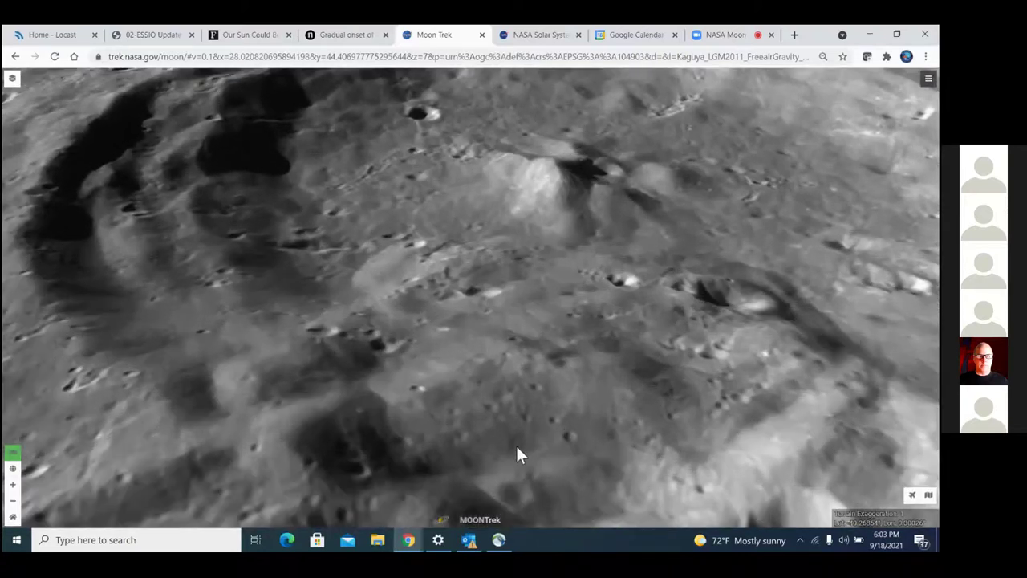
scroll(517, 451, "up", 3)
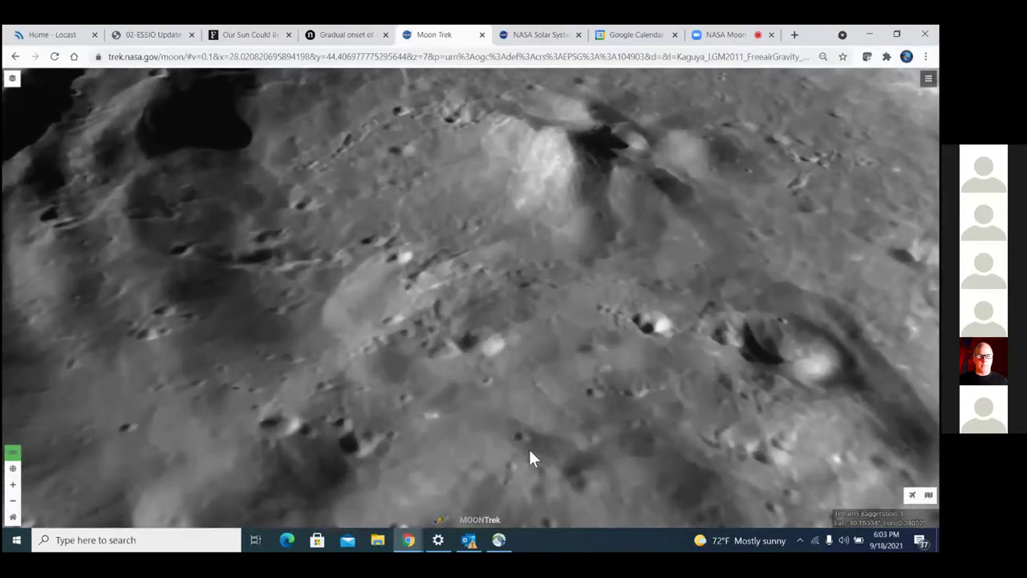
scroll(530, 453, "up", 3)
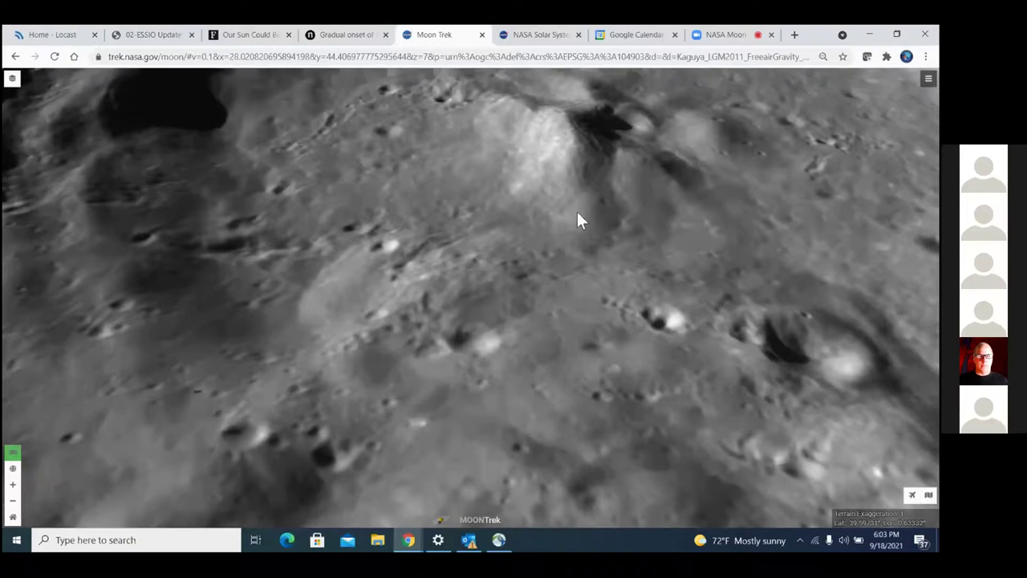
left_click_drag(576, 211, 552, 255)
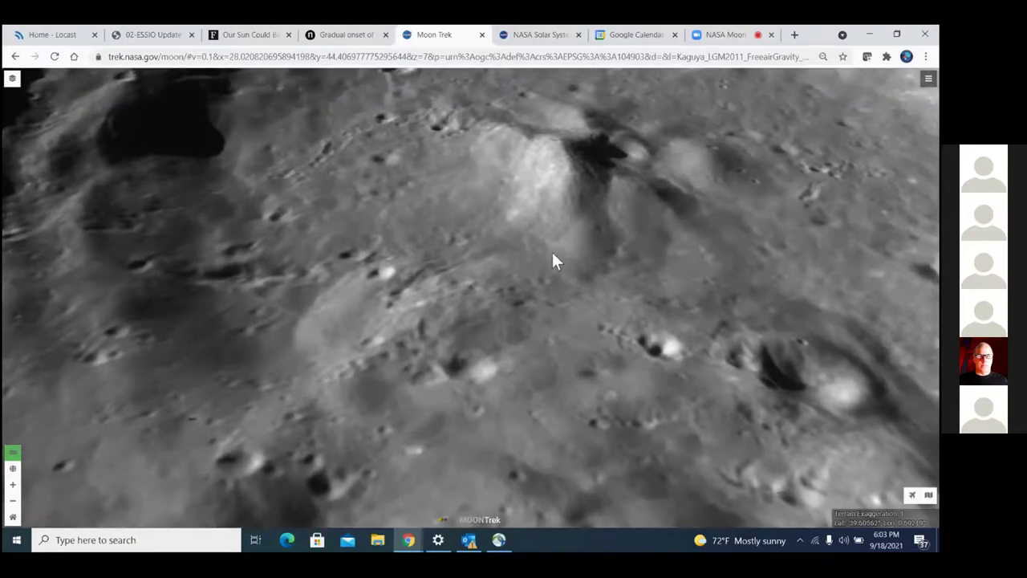
scroll(554, 260, "up", 1)
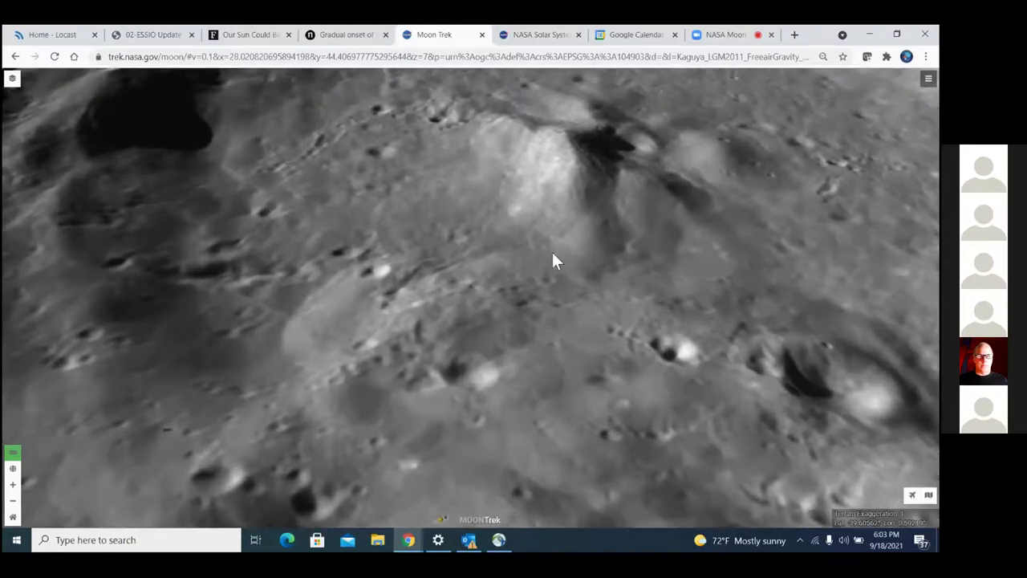
Pull the oblique view back from the central peak until Miller's whole rim and terraced walls are in view
scroll(553, 256, "down", 2)
scroll(553, 261, "down", 3)
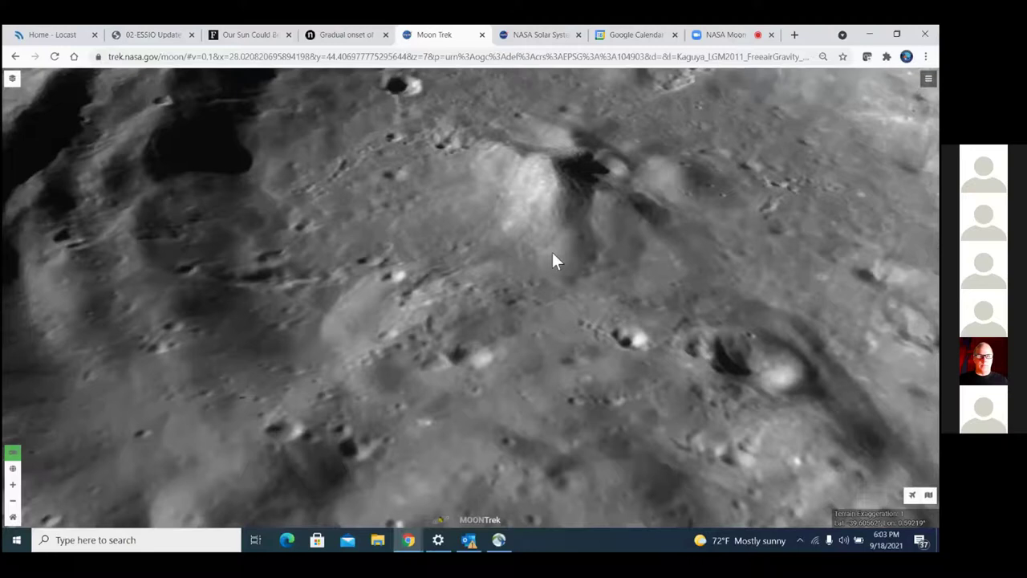
scroll(553, 255, "down", 2)
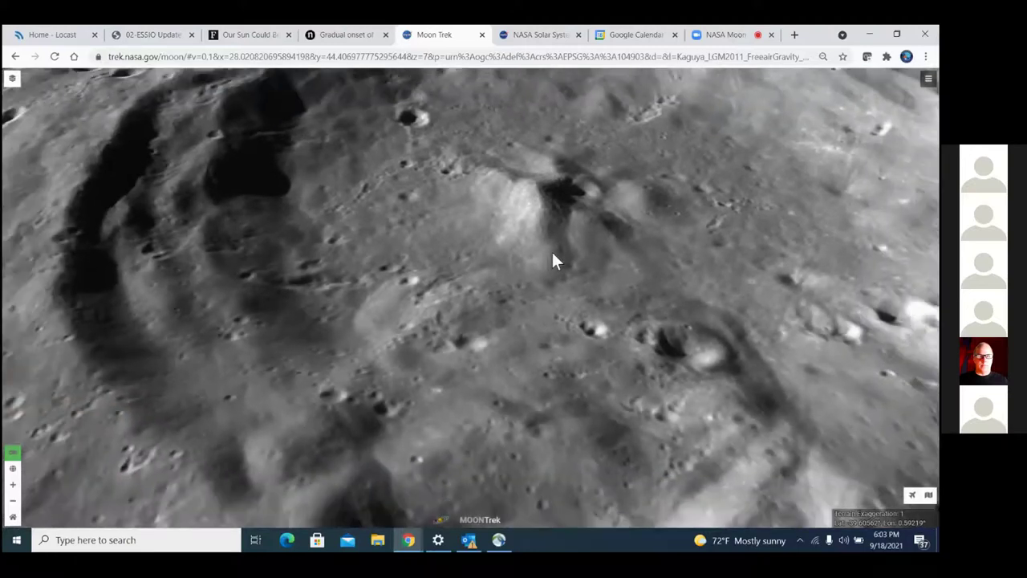
scroll(552, 253, "down", 1)
scroll(554, 261, "down", 3)
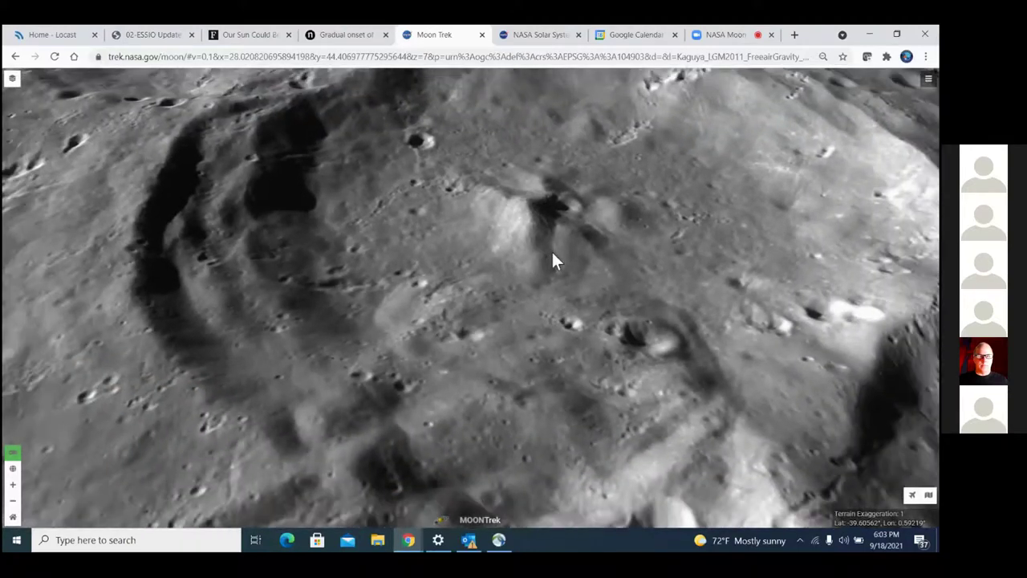
scroll(554, 261, "down", 2)
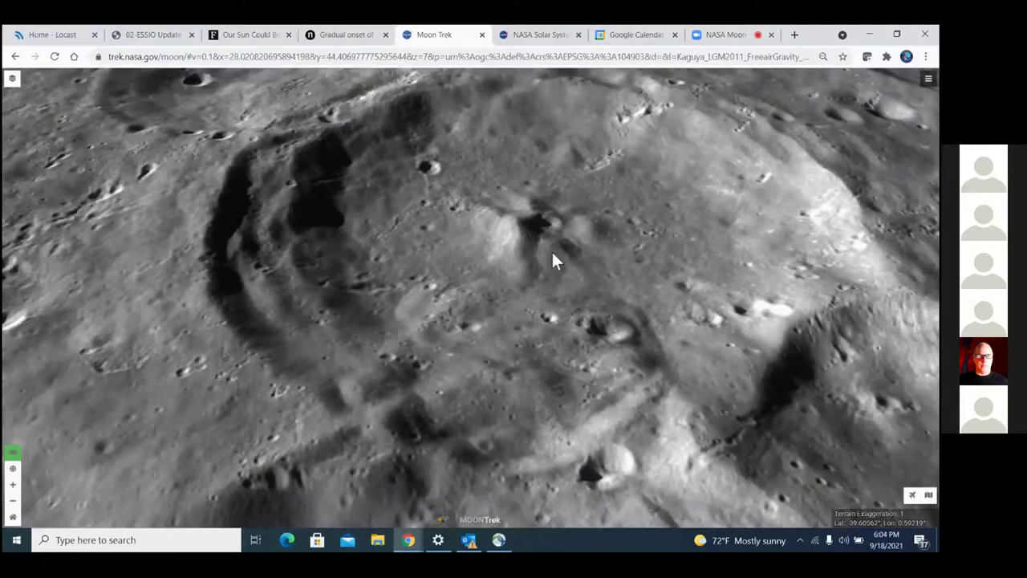
Switch to the Global Map projection and chart the elevation profile along a straight line about 72 km long across Miller crater's central peak
left_click(14, 470)
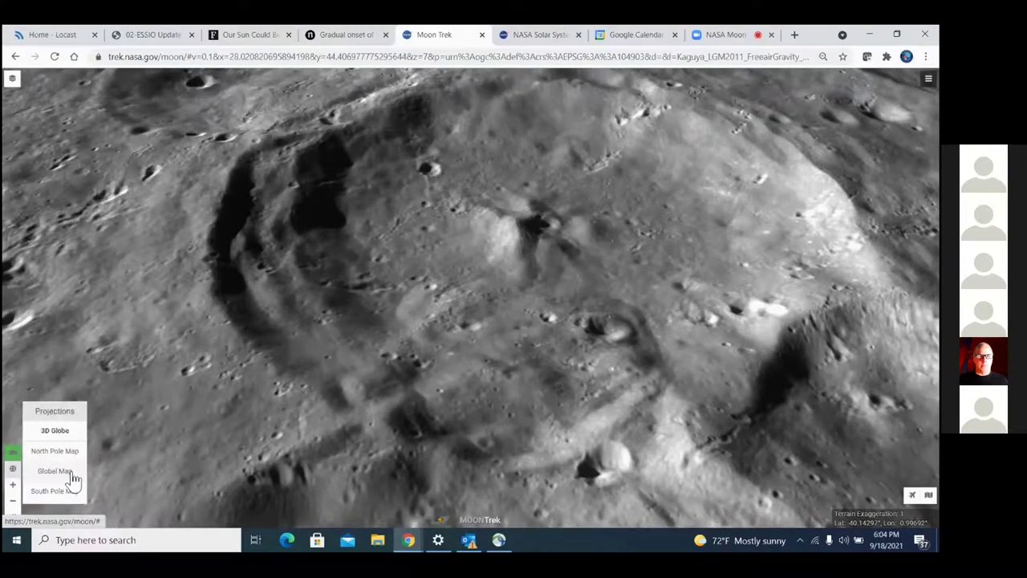
left_click(55, 470)
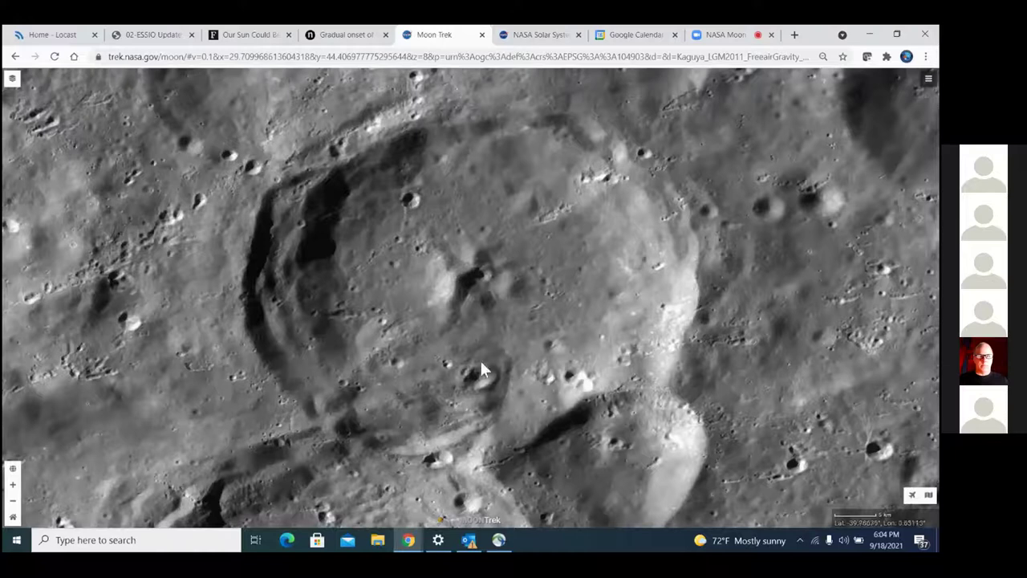
left_click(929, 83)
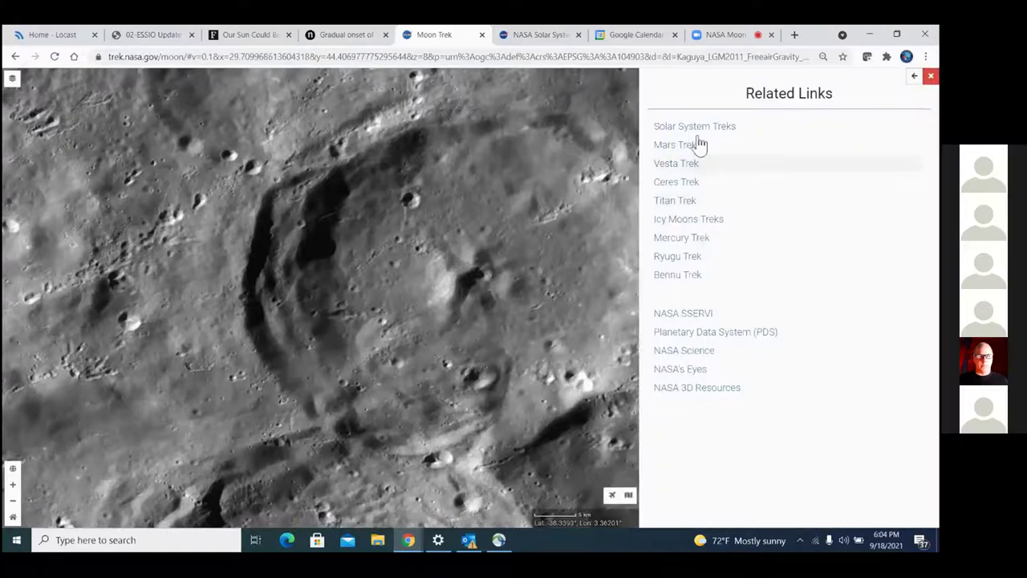
left_click(915, 76)
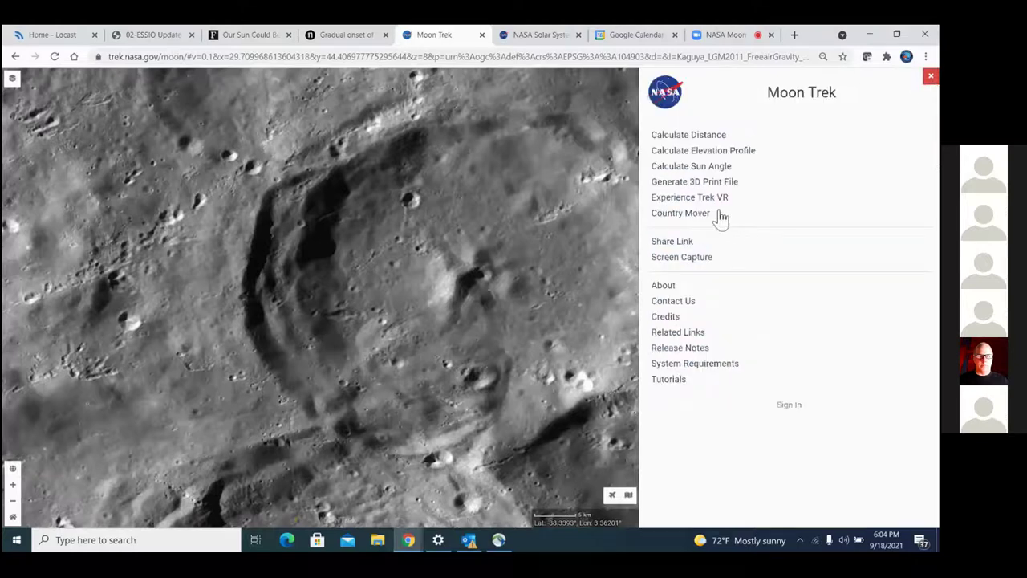
left_click(703, 149)
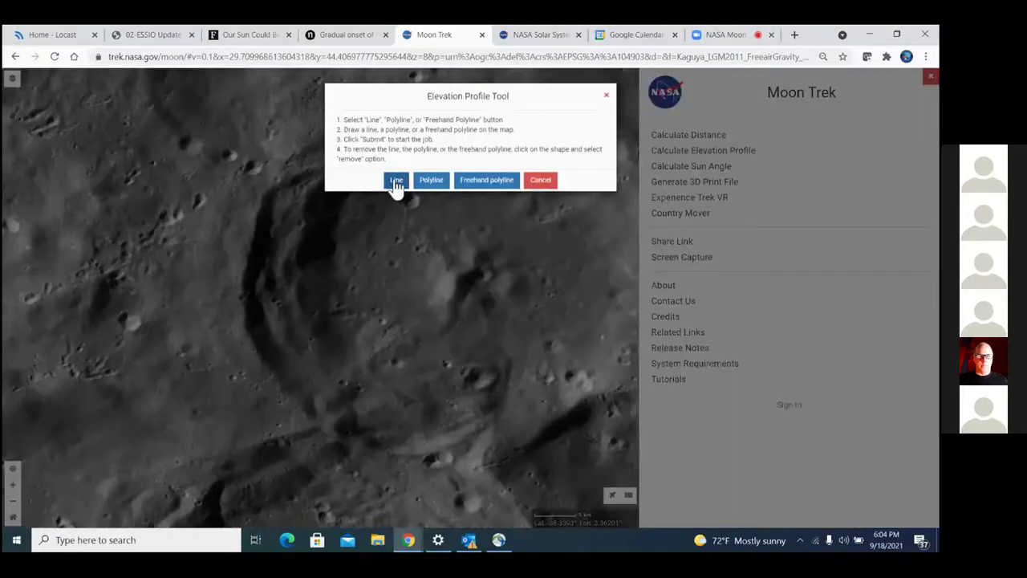
left_click(396, 183)
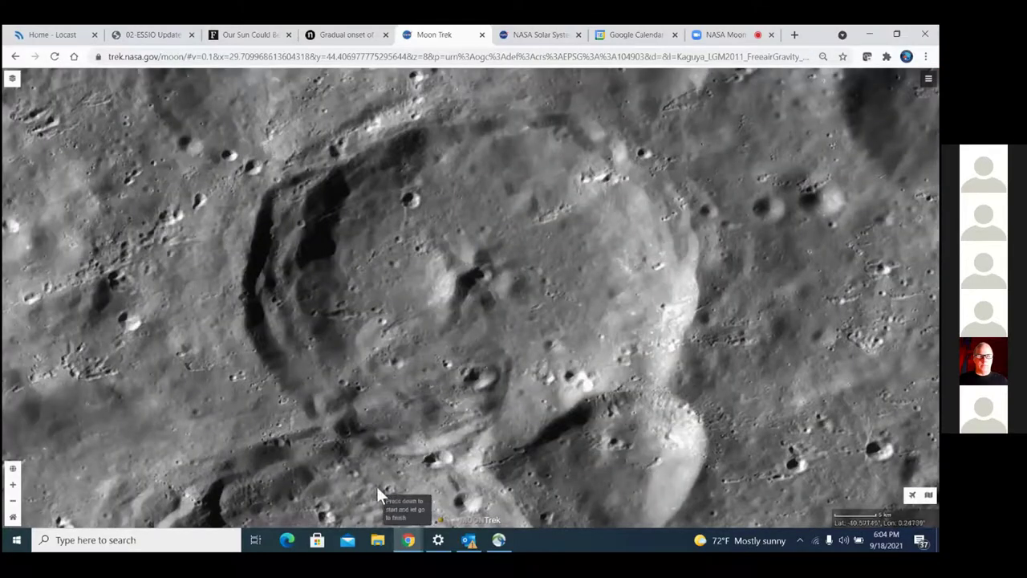
mouse_move(373, 487)
left_mouse_down()
mouse_move(437, 349)
mouse_move(526, 92)
left_mouse_up()
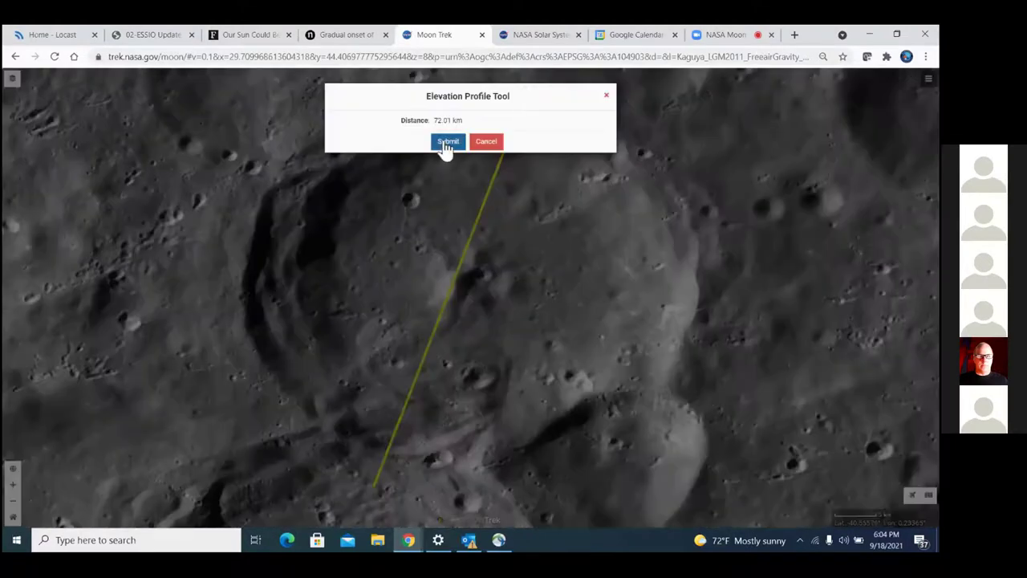
left_click(445, 140)
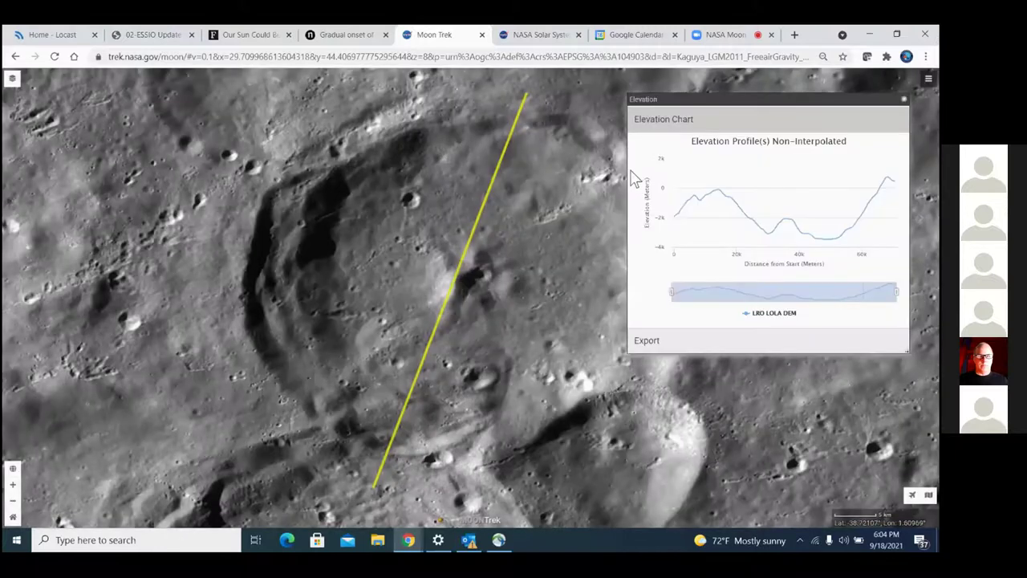
mouse_move(689, 207)
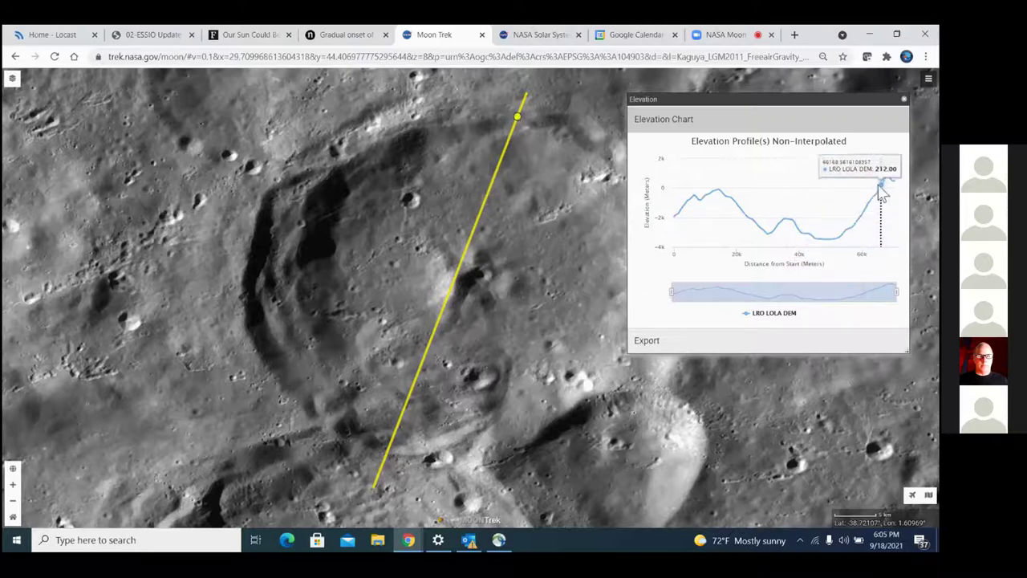
Close the elevation chart and remove the profile line drawn across Miller crater
left_click(904, 100)
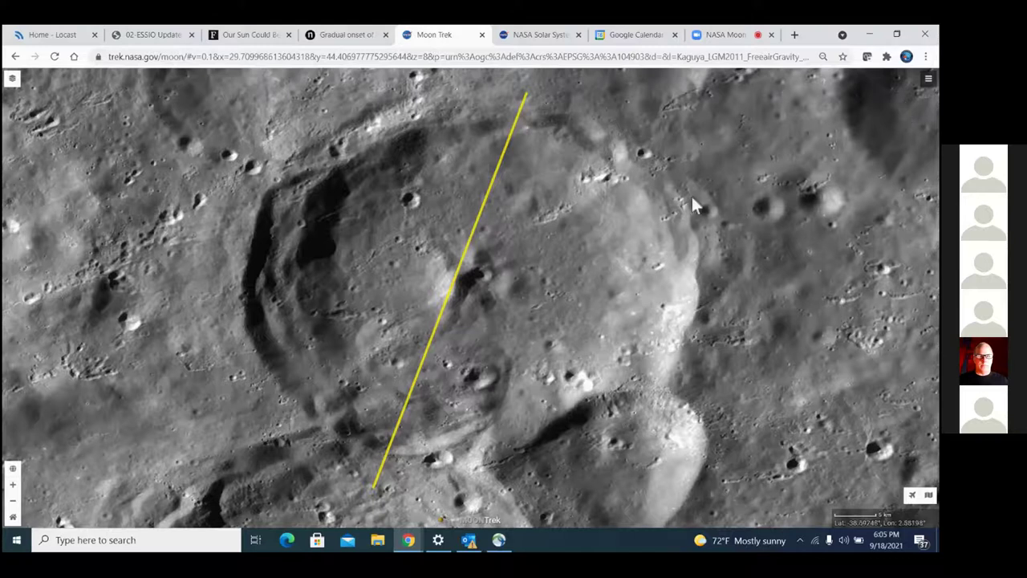
right_click(438, 336)
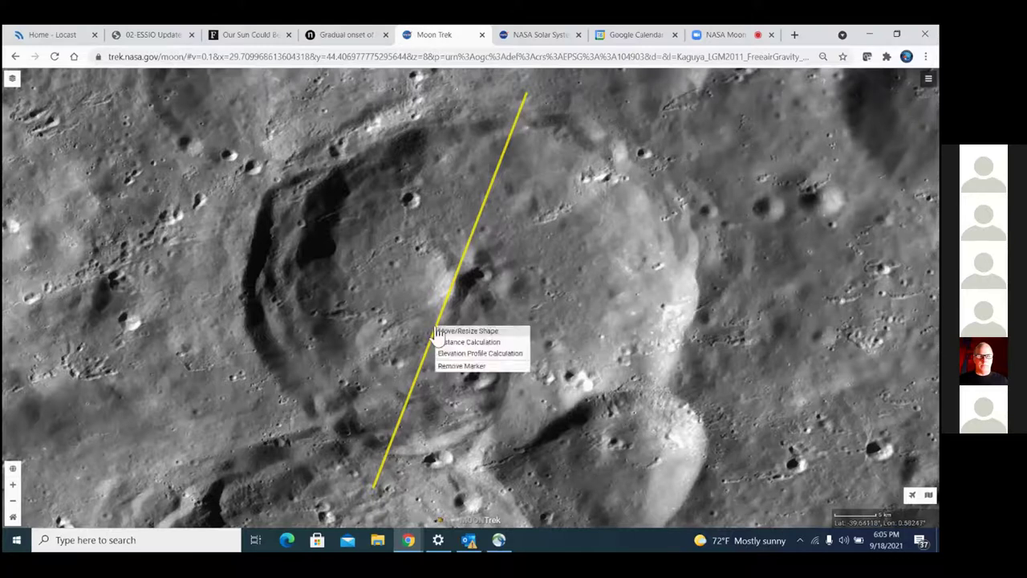
left_click(479, 375)
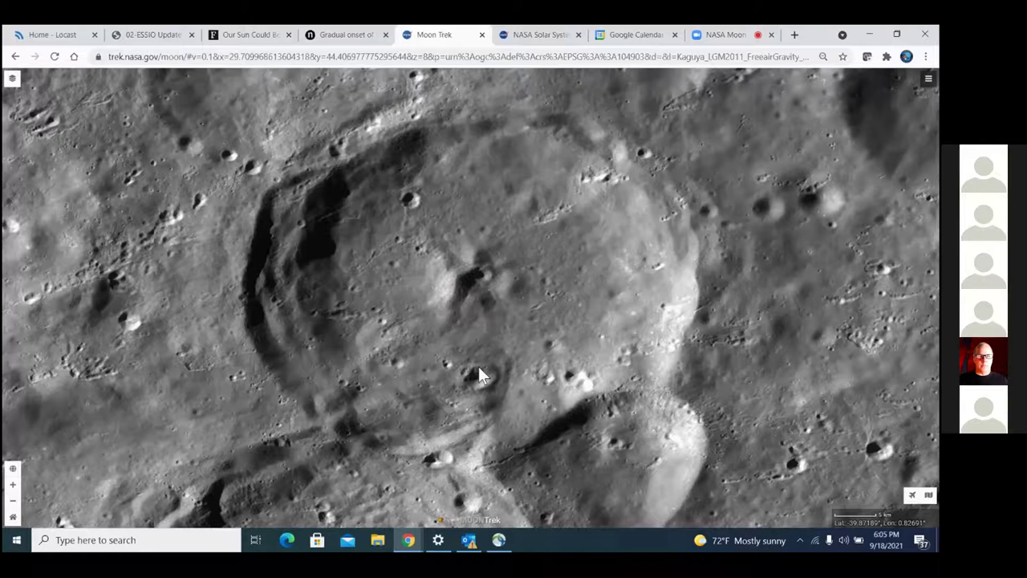
Zoom the map out four levels from Miller crater and move northwest to the large dark mare around 8° N, 55° W
left_click(13, 503)
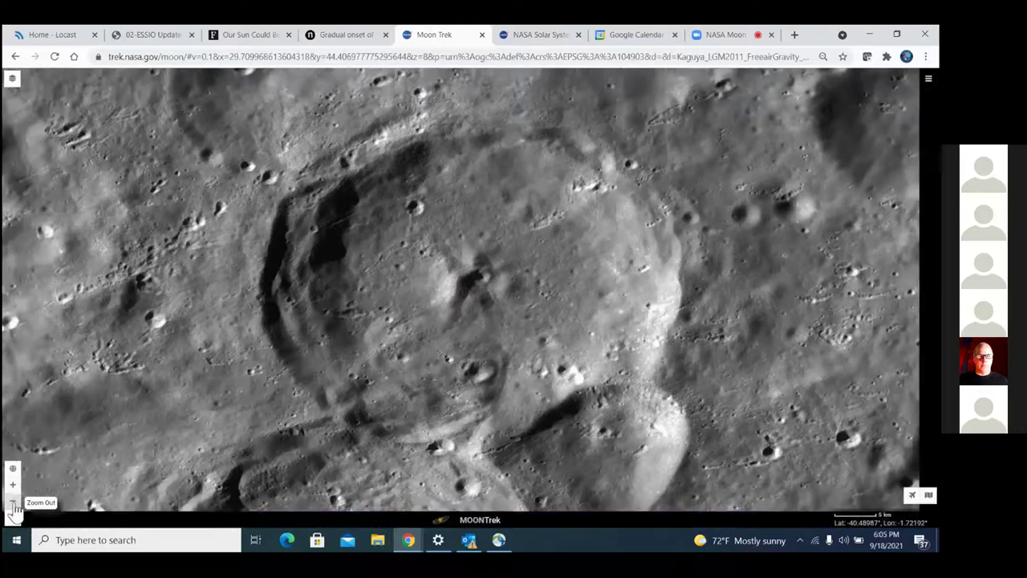
left_click(13, 503)
left_click(13, 503)
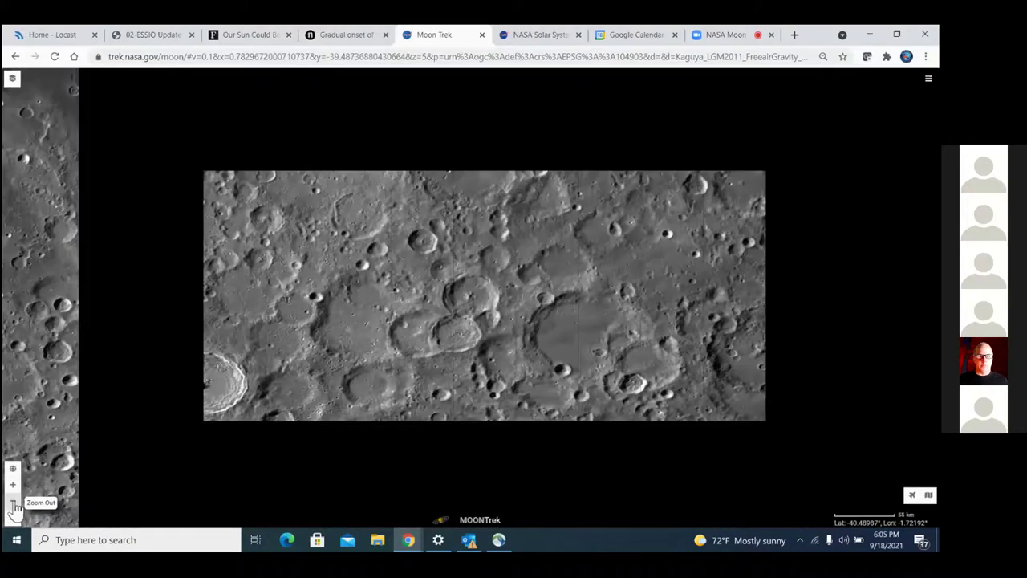
left_click(13, 503)
left_click_drag(259, 300, 470, 348)
left_click_drag(374, 278, 460, 387)
left_click_drag(354, 270, 428, 376)
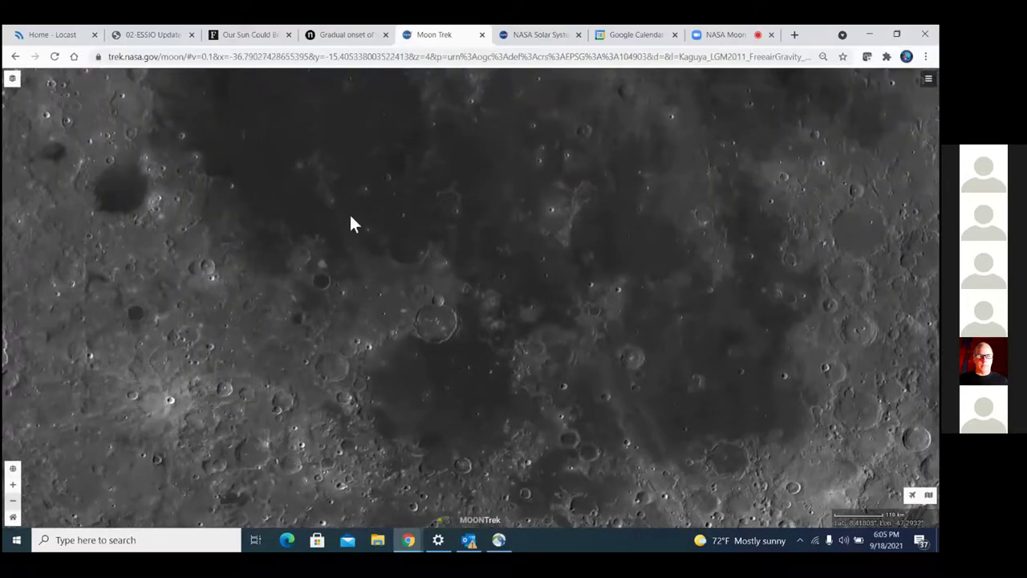
left_click_drag(351, 222, 390, 323)
left_click_drag(357, 277, 523, 412)
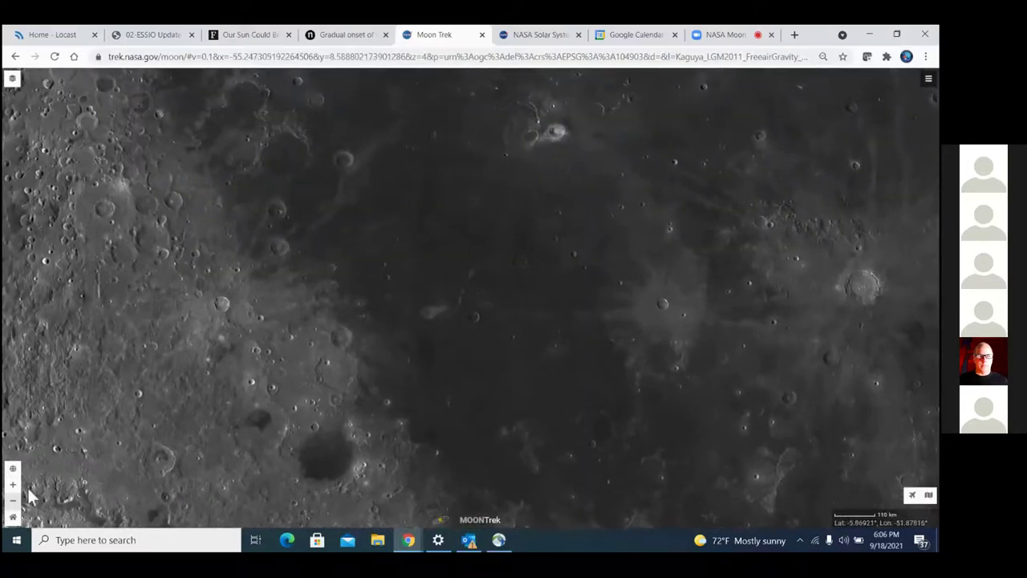
Zoom in two levels on the bright swirl near 7° N, 58° W in the dark mare and examine its shape and tail
left_click(13, 486)
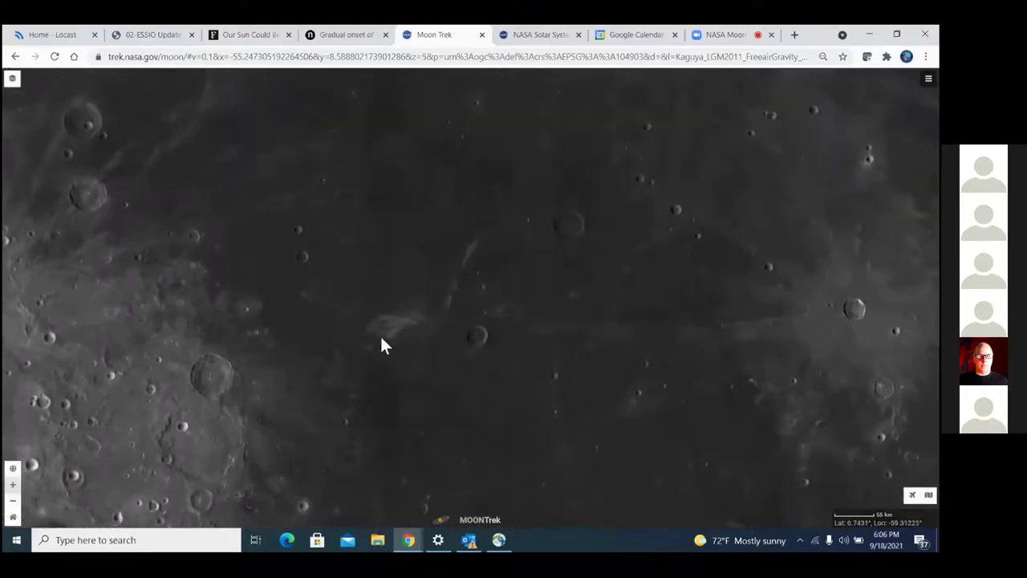
left_click(13, 485)
left_click_drag(319, 383, 366, 367)
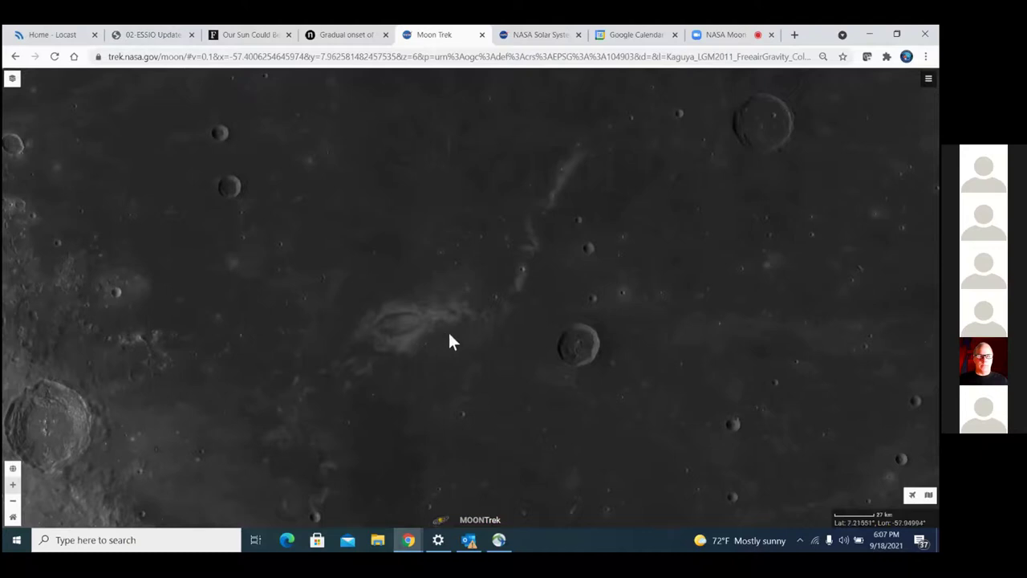
left_click_drag(450, 340, 447, 389)
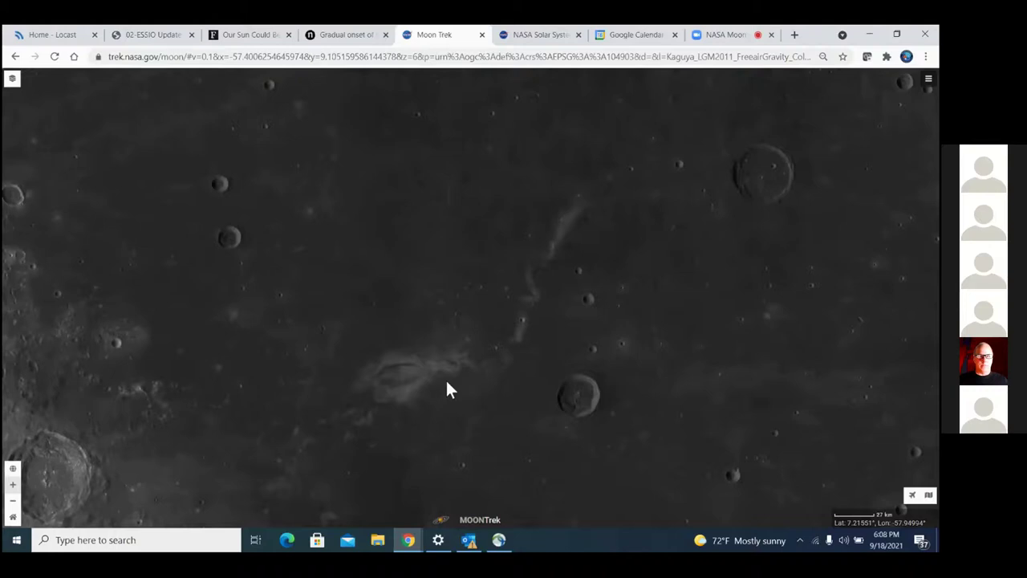
mouse_move(434, 375)
left_mouse_down()
mouse_move(435, 387)
mouse_move(436, 356)
left_mouse_up()
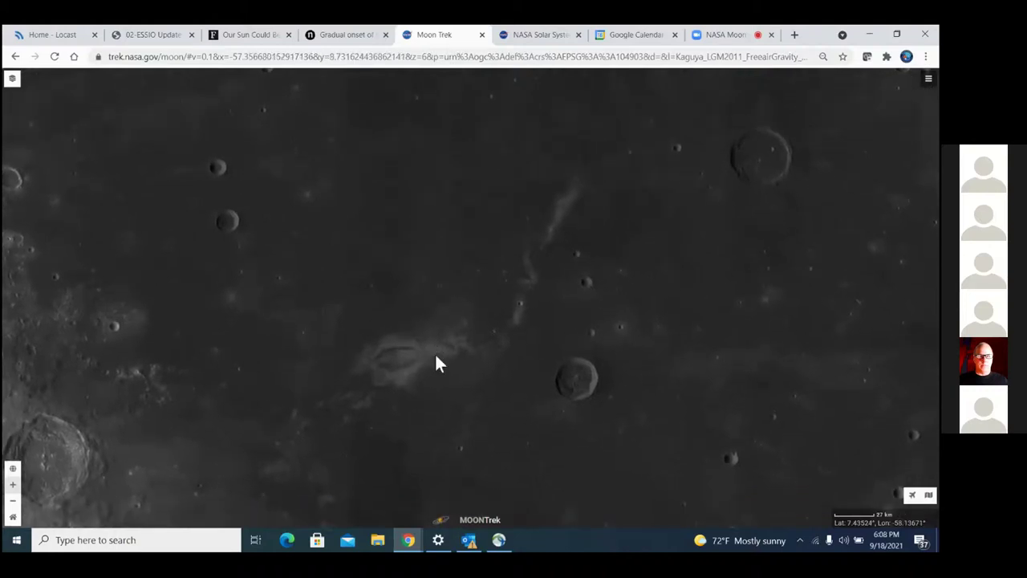
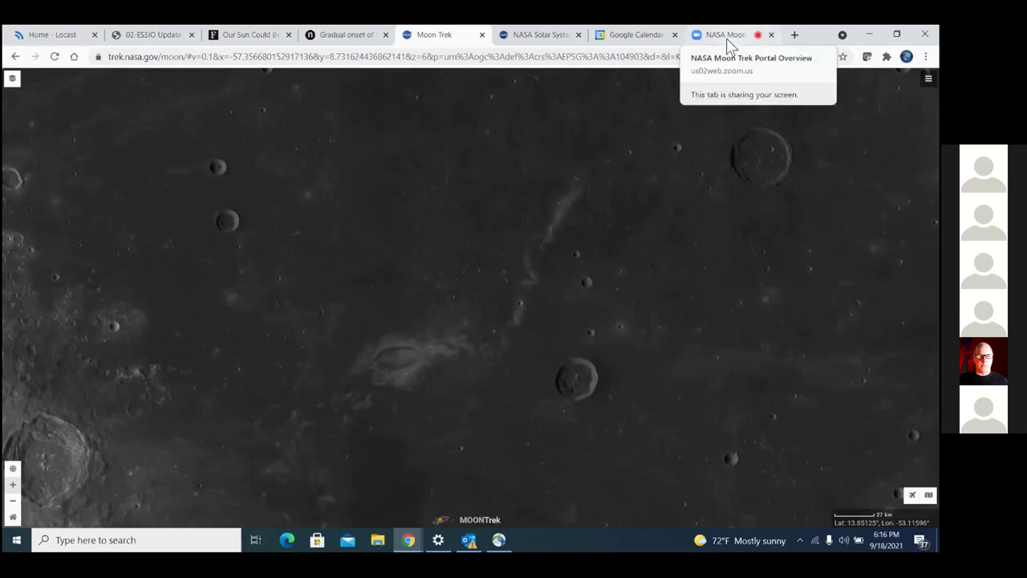
Switch to the Zoom meeting and stop sharing the screen
left_click(725, 36)
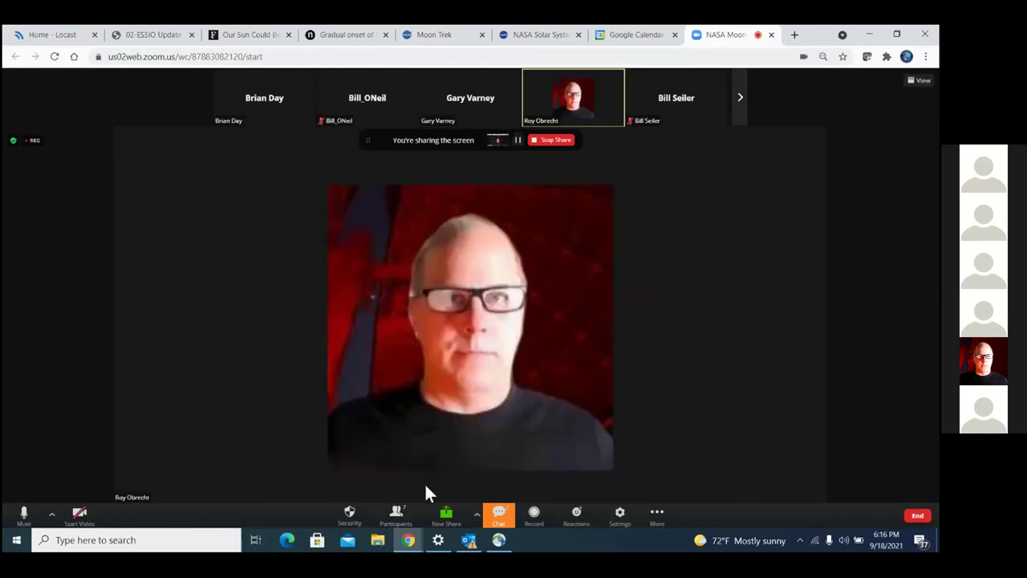
left_click(551, 151)
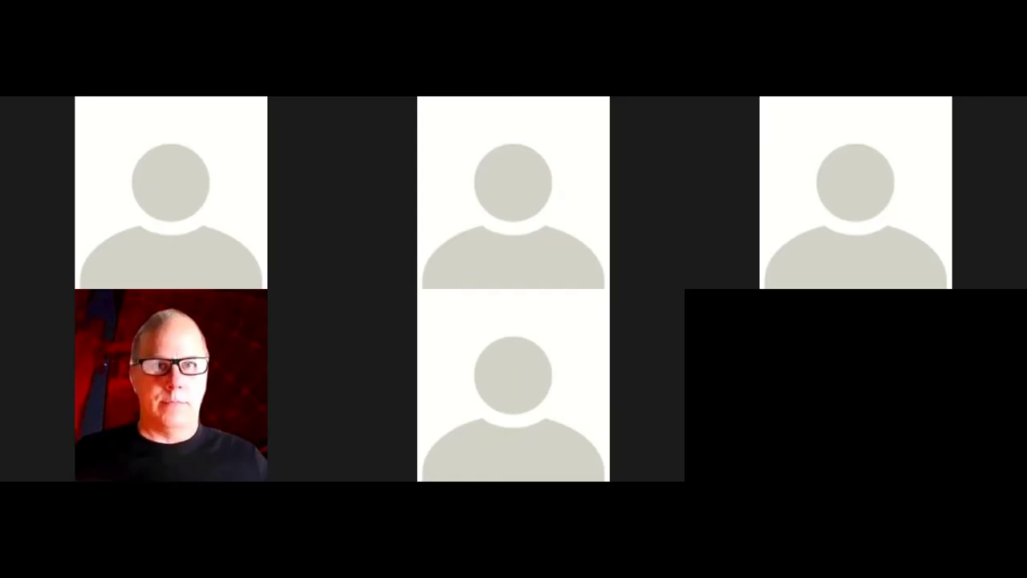